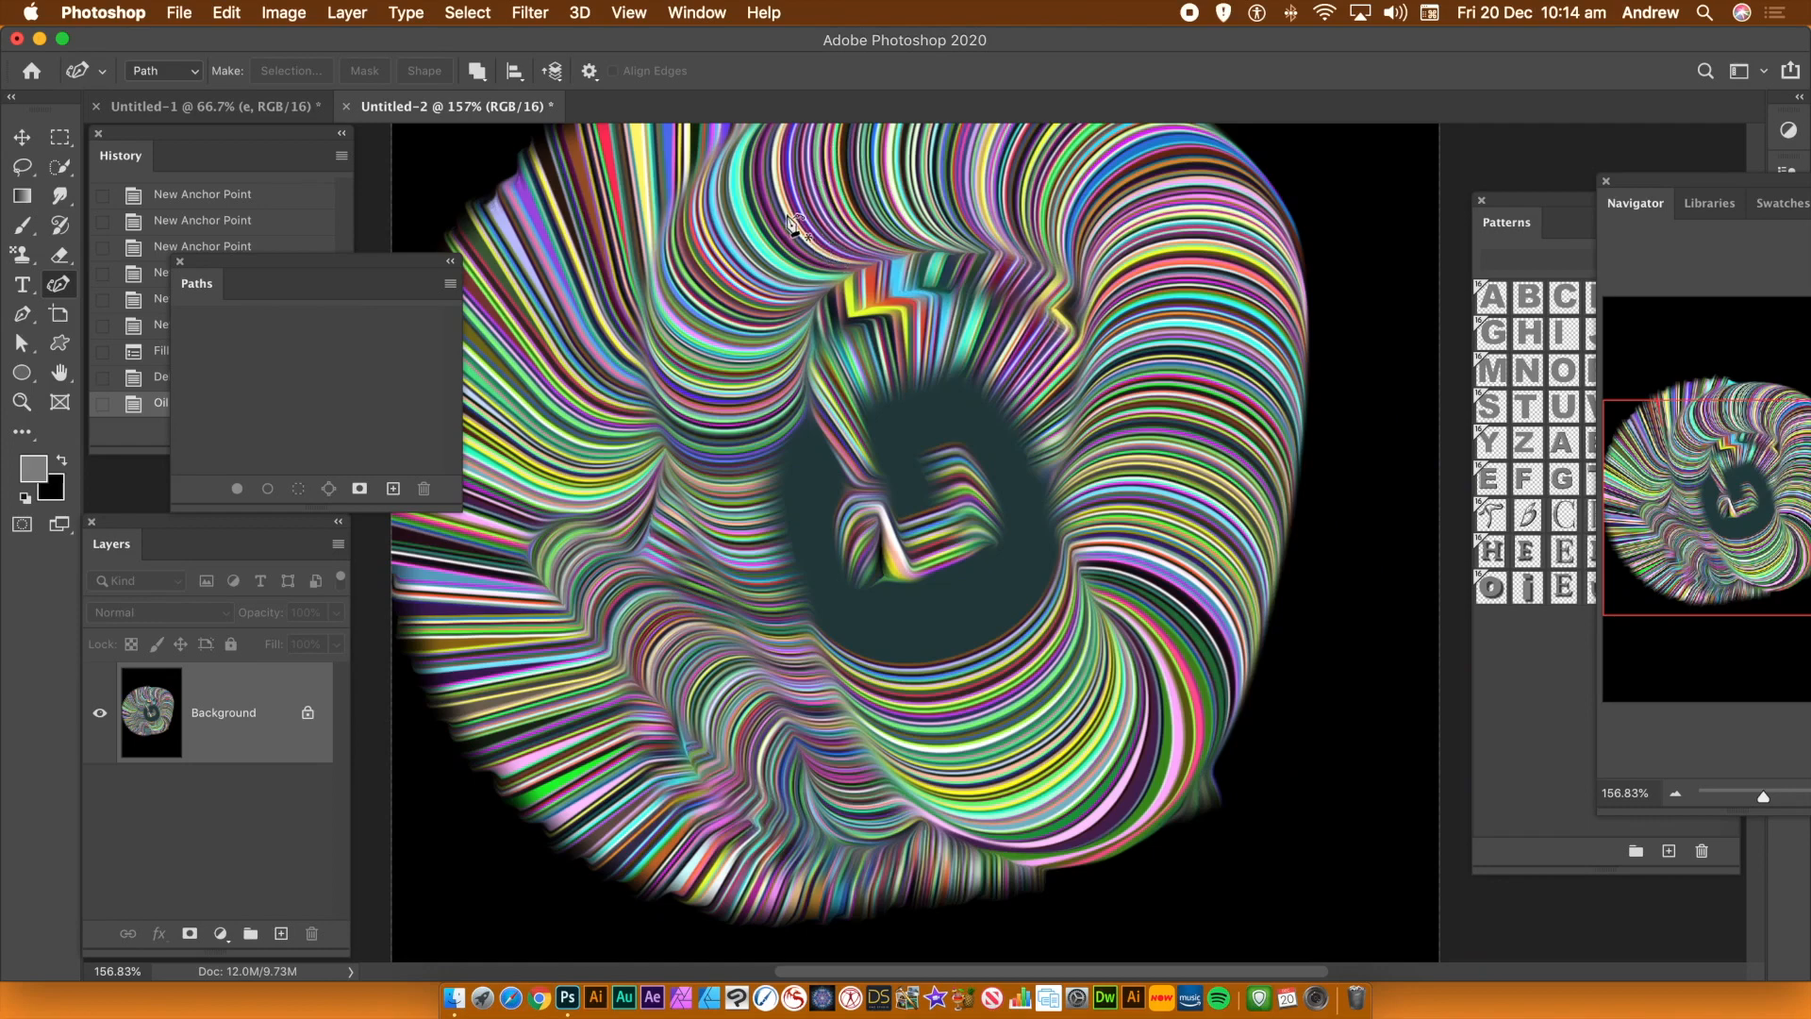
# Revert the document to its original blank state using the history snapshot
pyautogui.click(341, 200)
pyautogui.moveTo(341, 296); pyautogui.dragTo(347, 154)
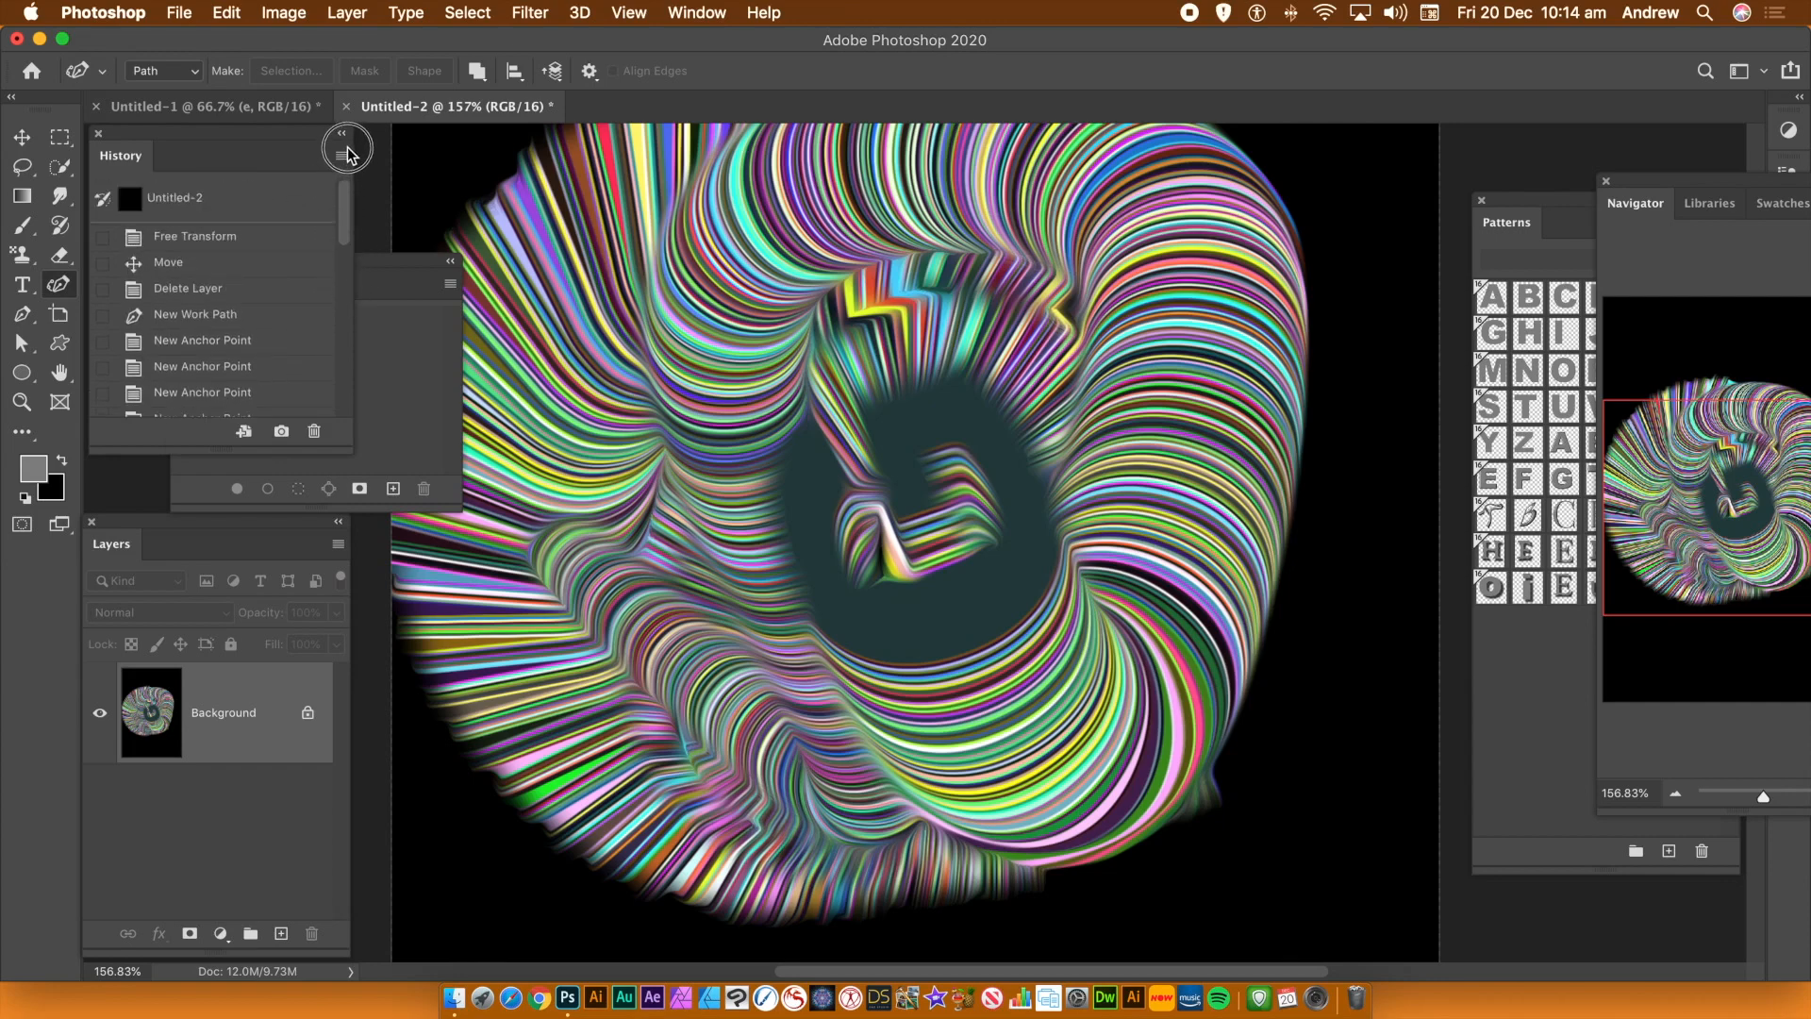
pyautogui.click(224, 209)
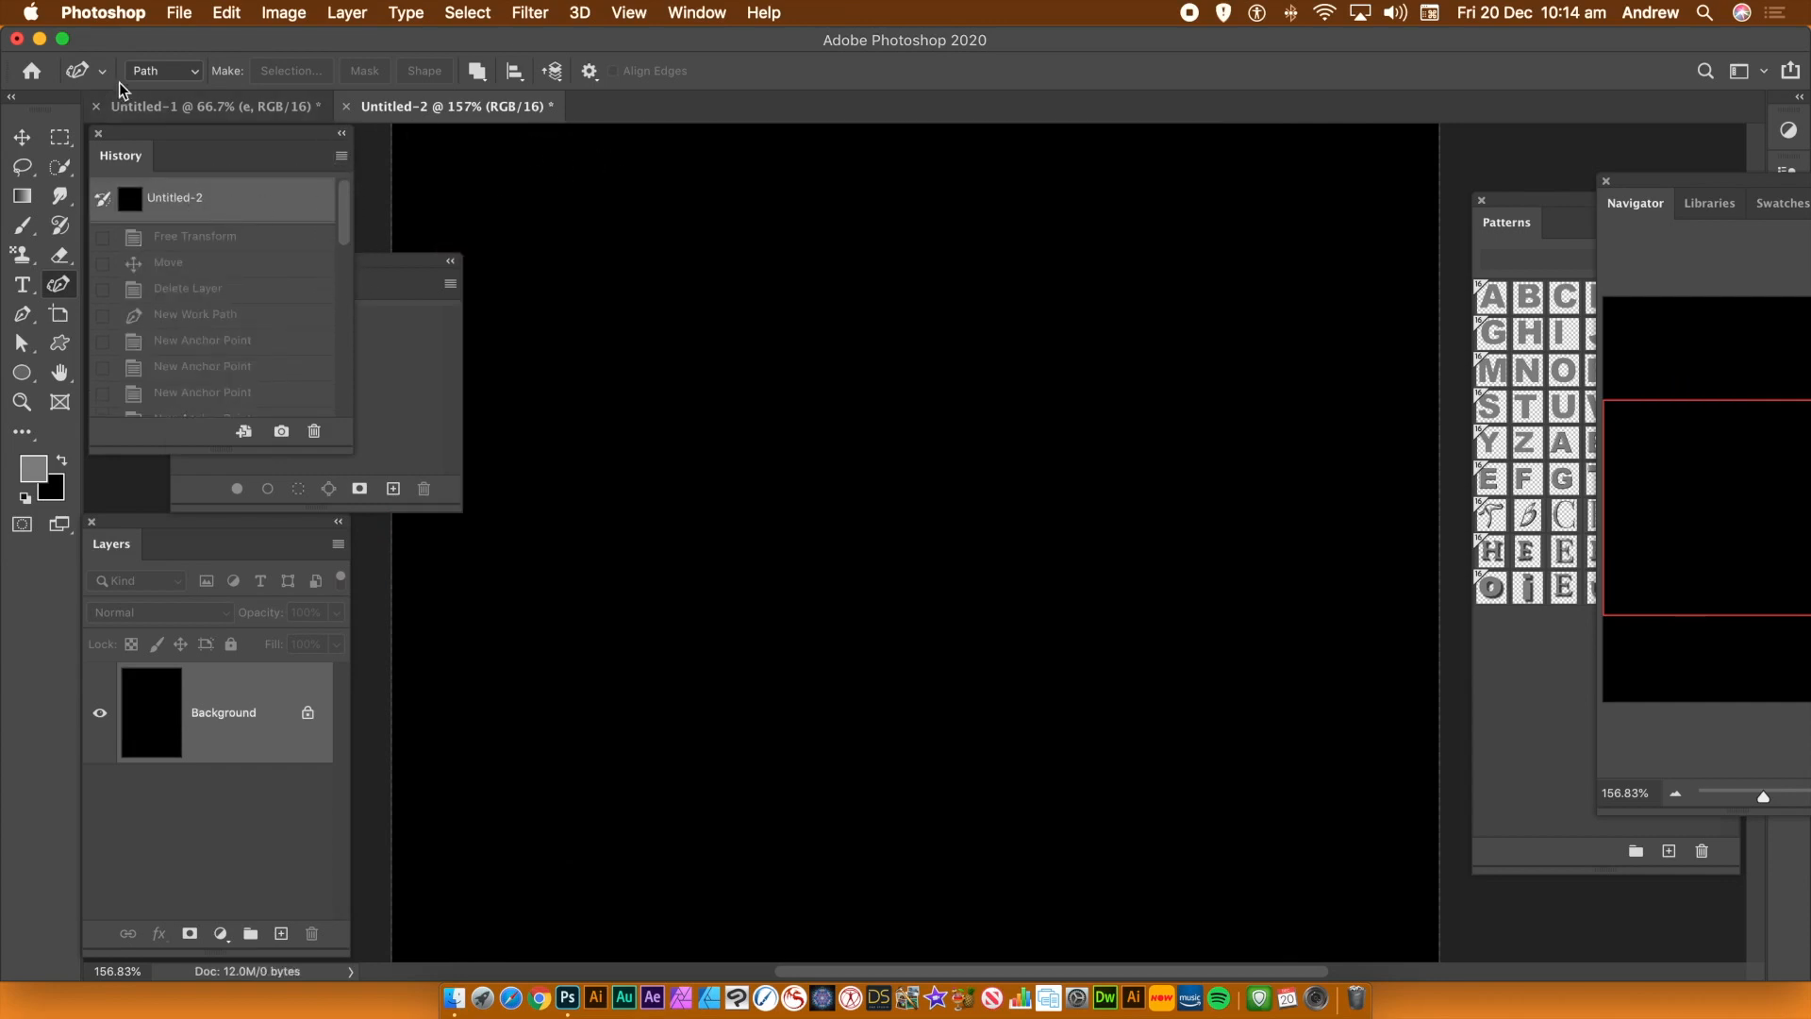
pyautogui.click(179, 12)
pyautogui.click(187, 39)
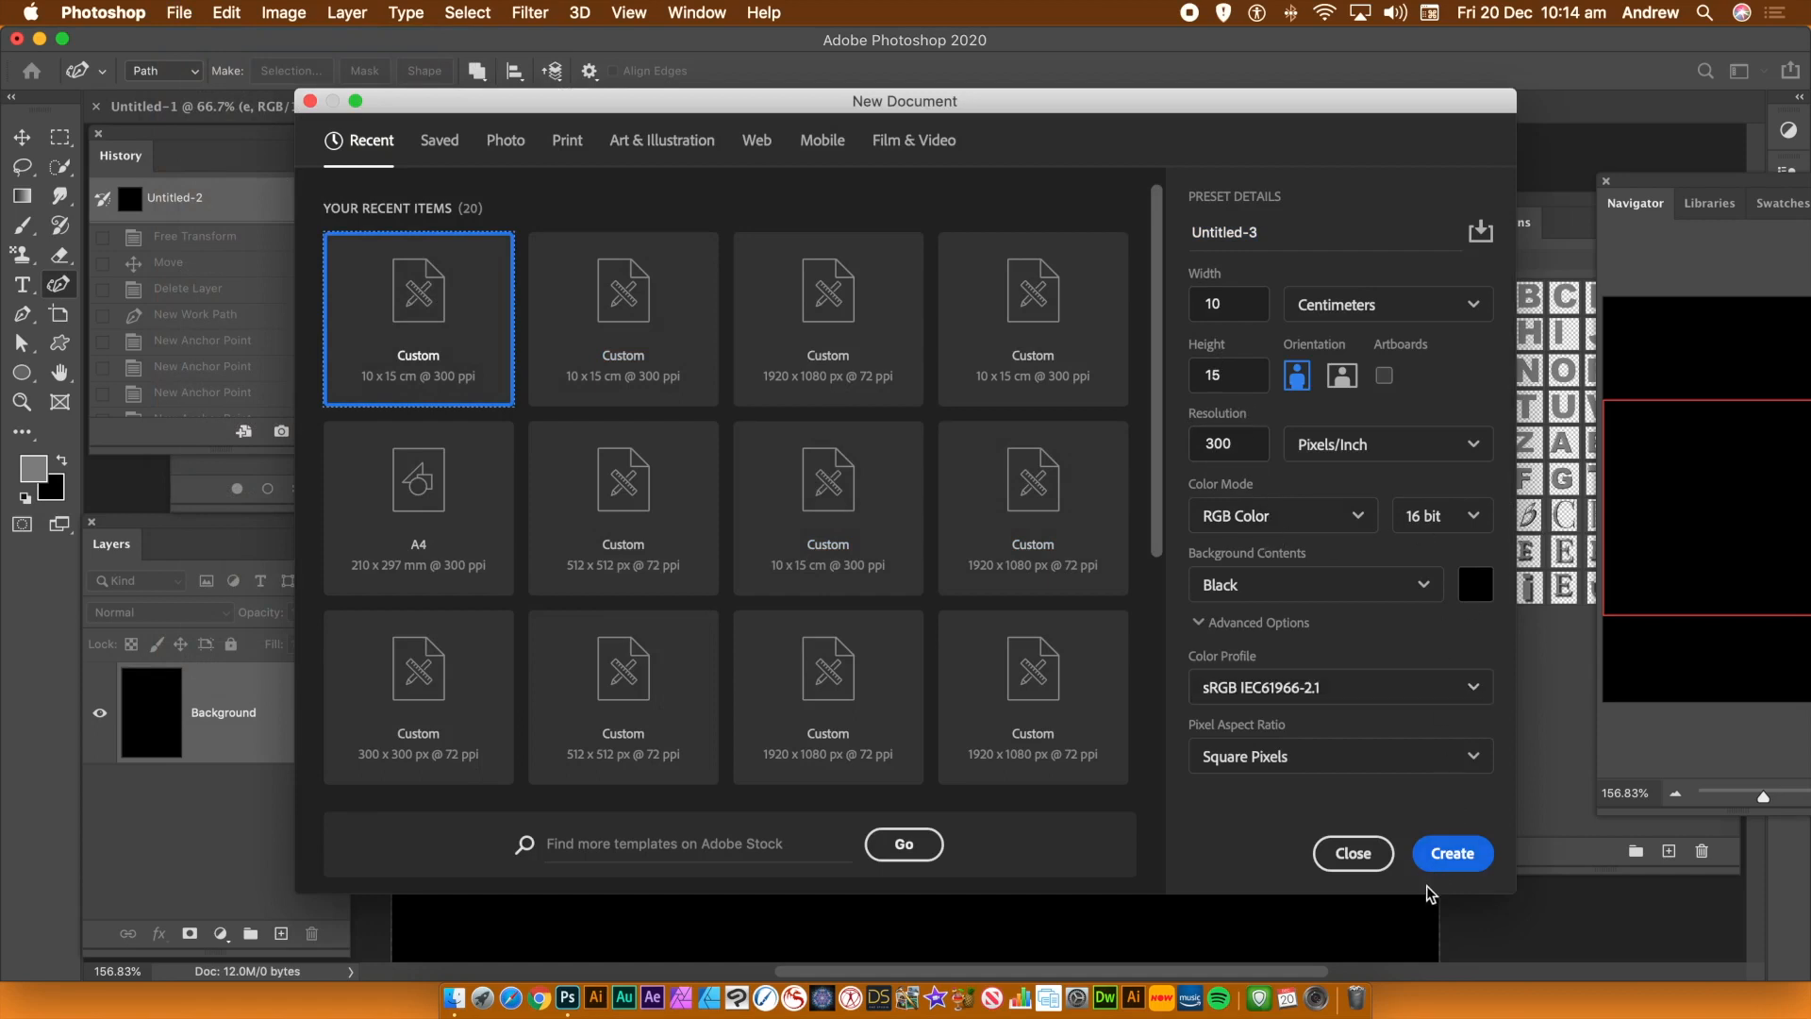
pyautogui.click(1339, 855)
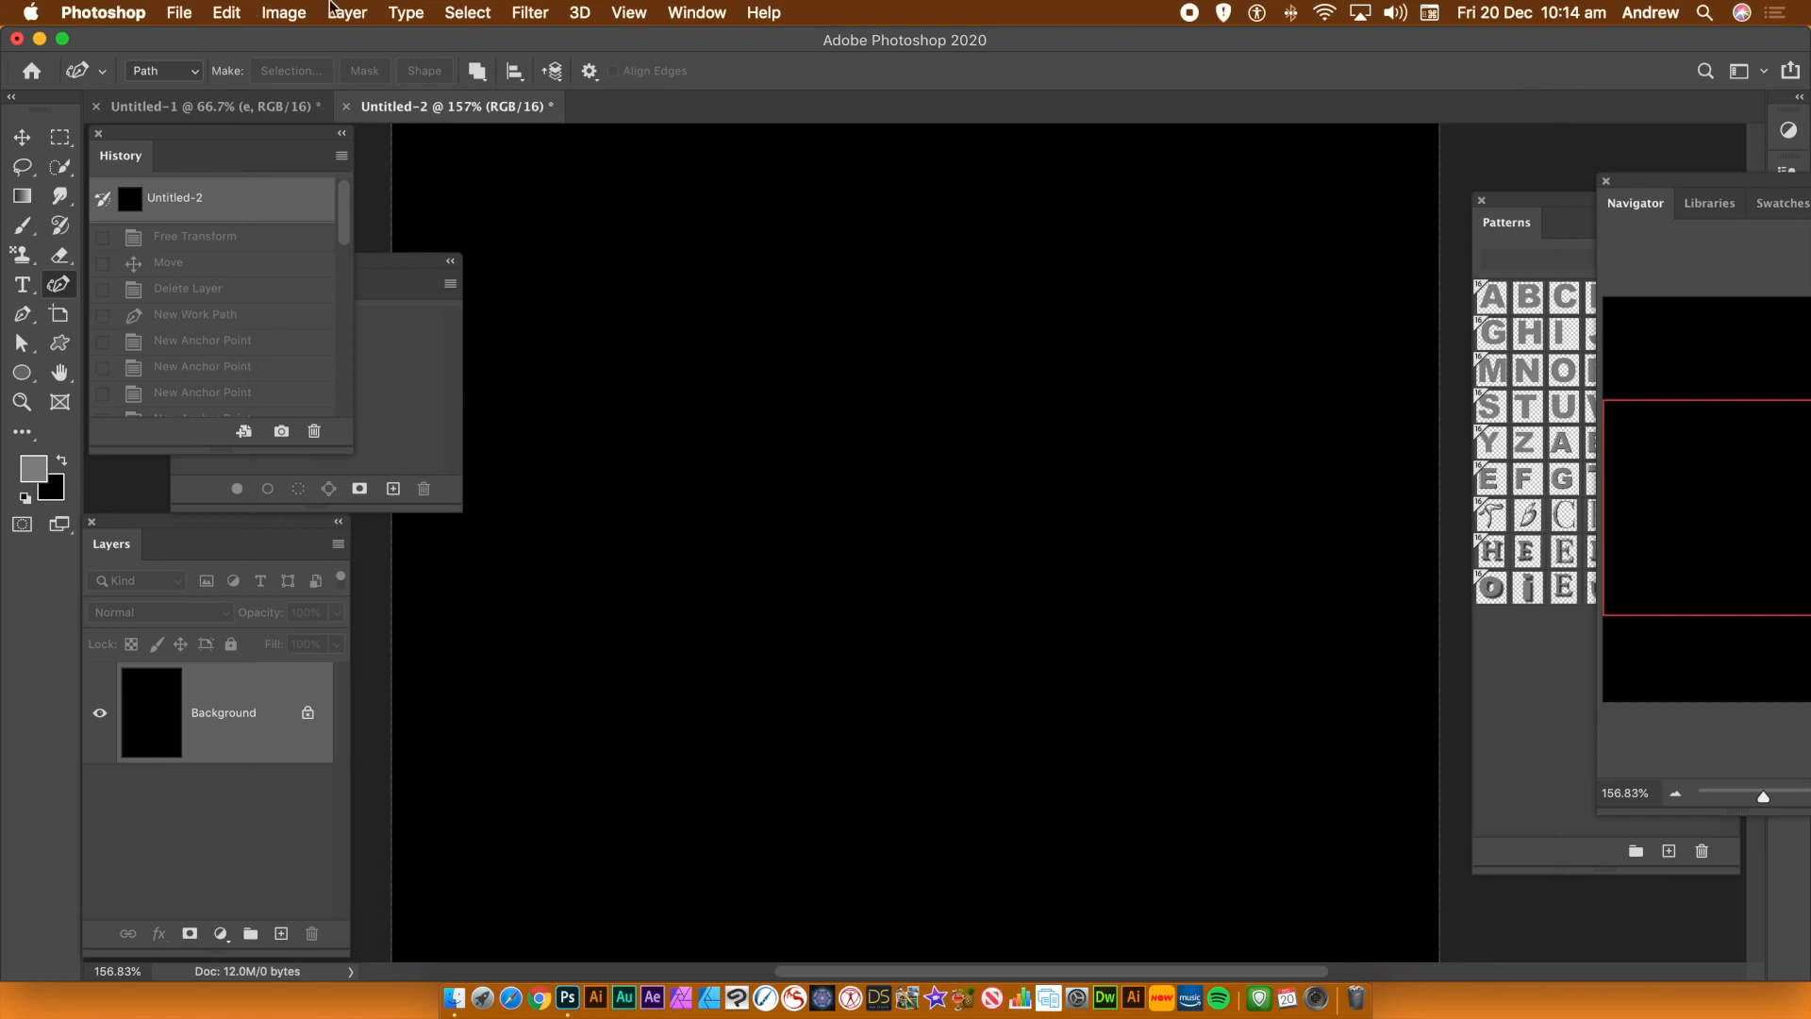
# Add a new empty layer above the background
pyautogui.click(363, 12)
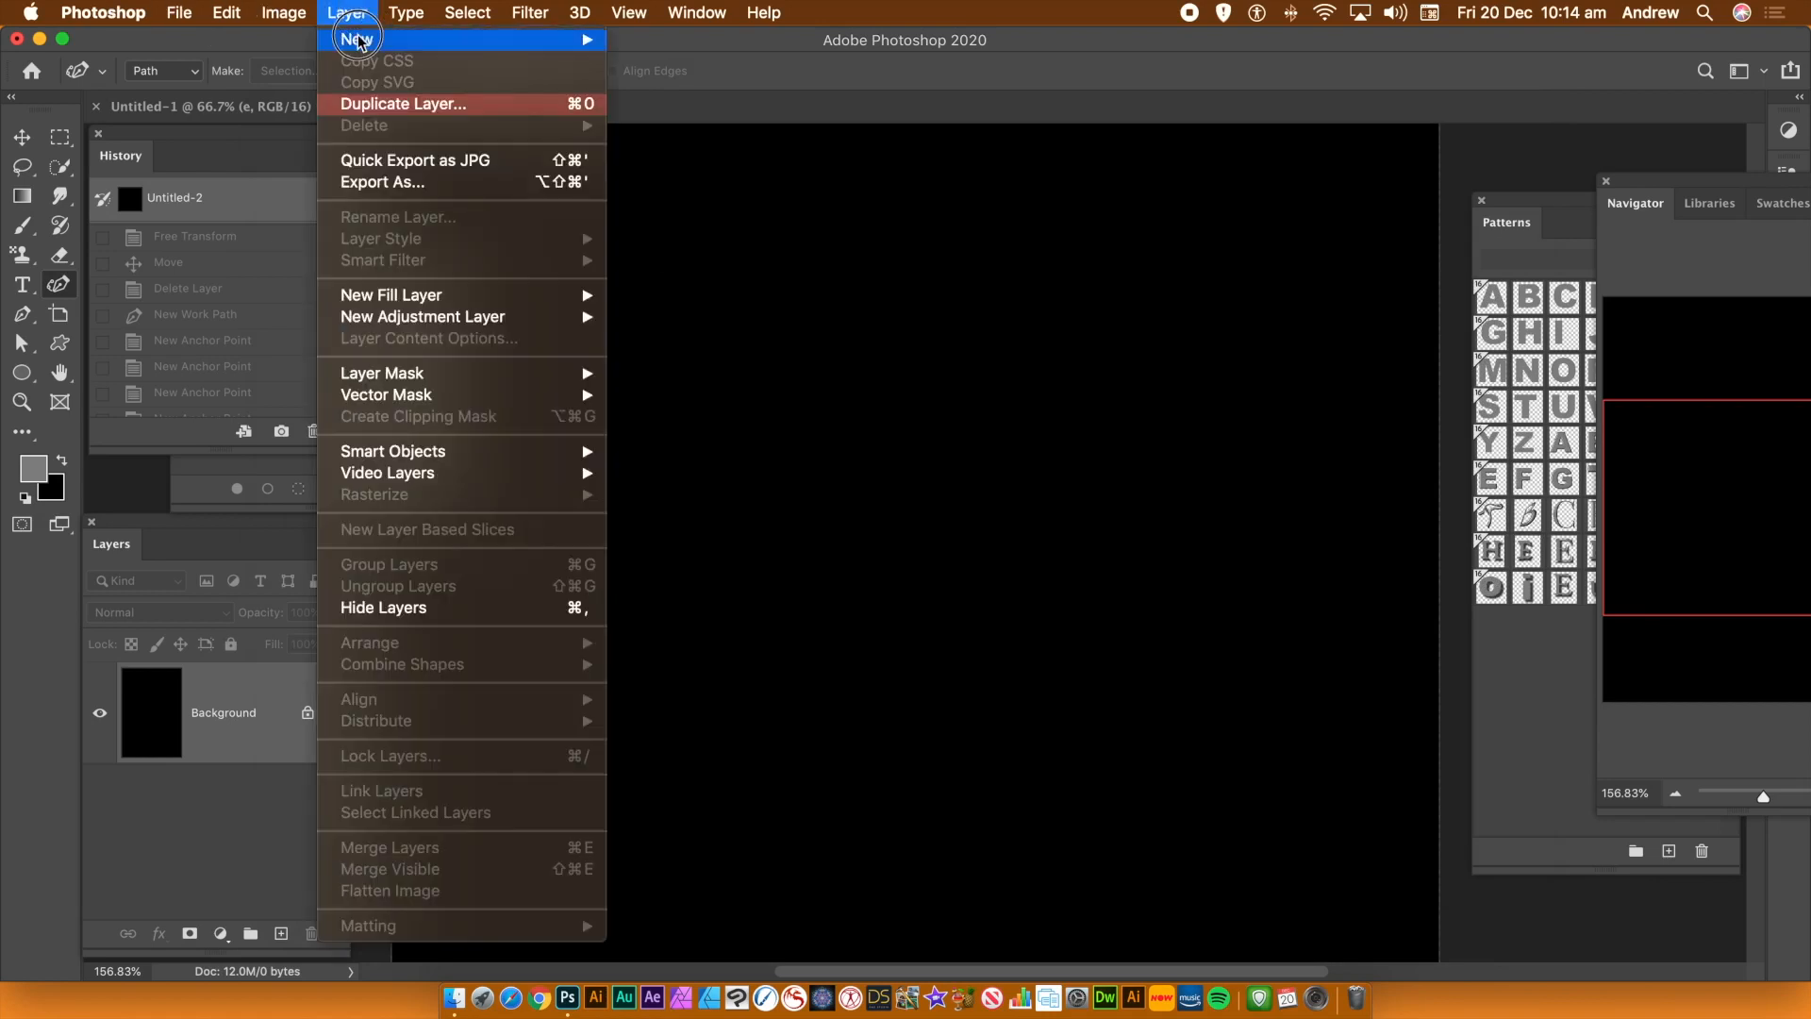
pyautogui.moveTo(359, 41)
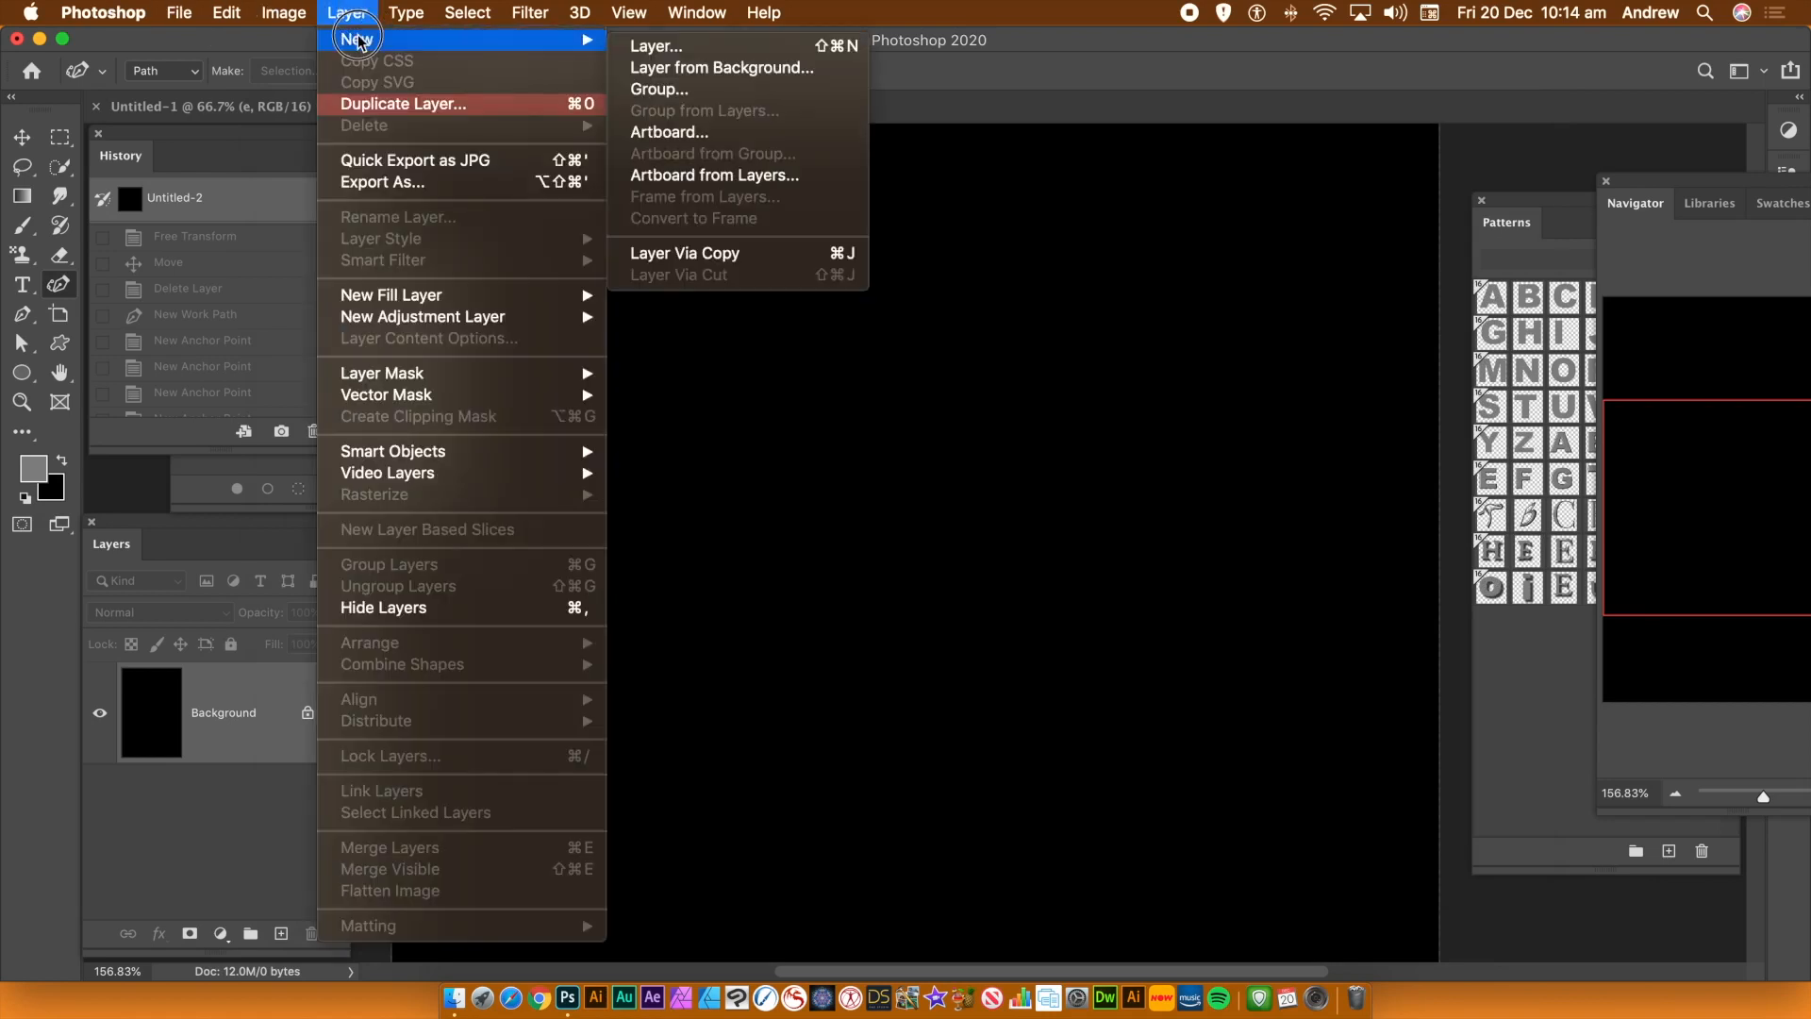
pyautogui.click(675, 47)
pyautogui.click(1113, 331)
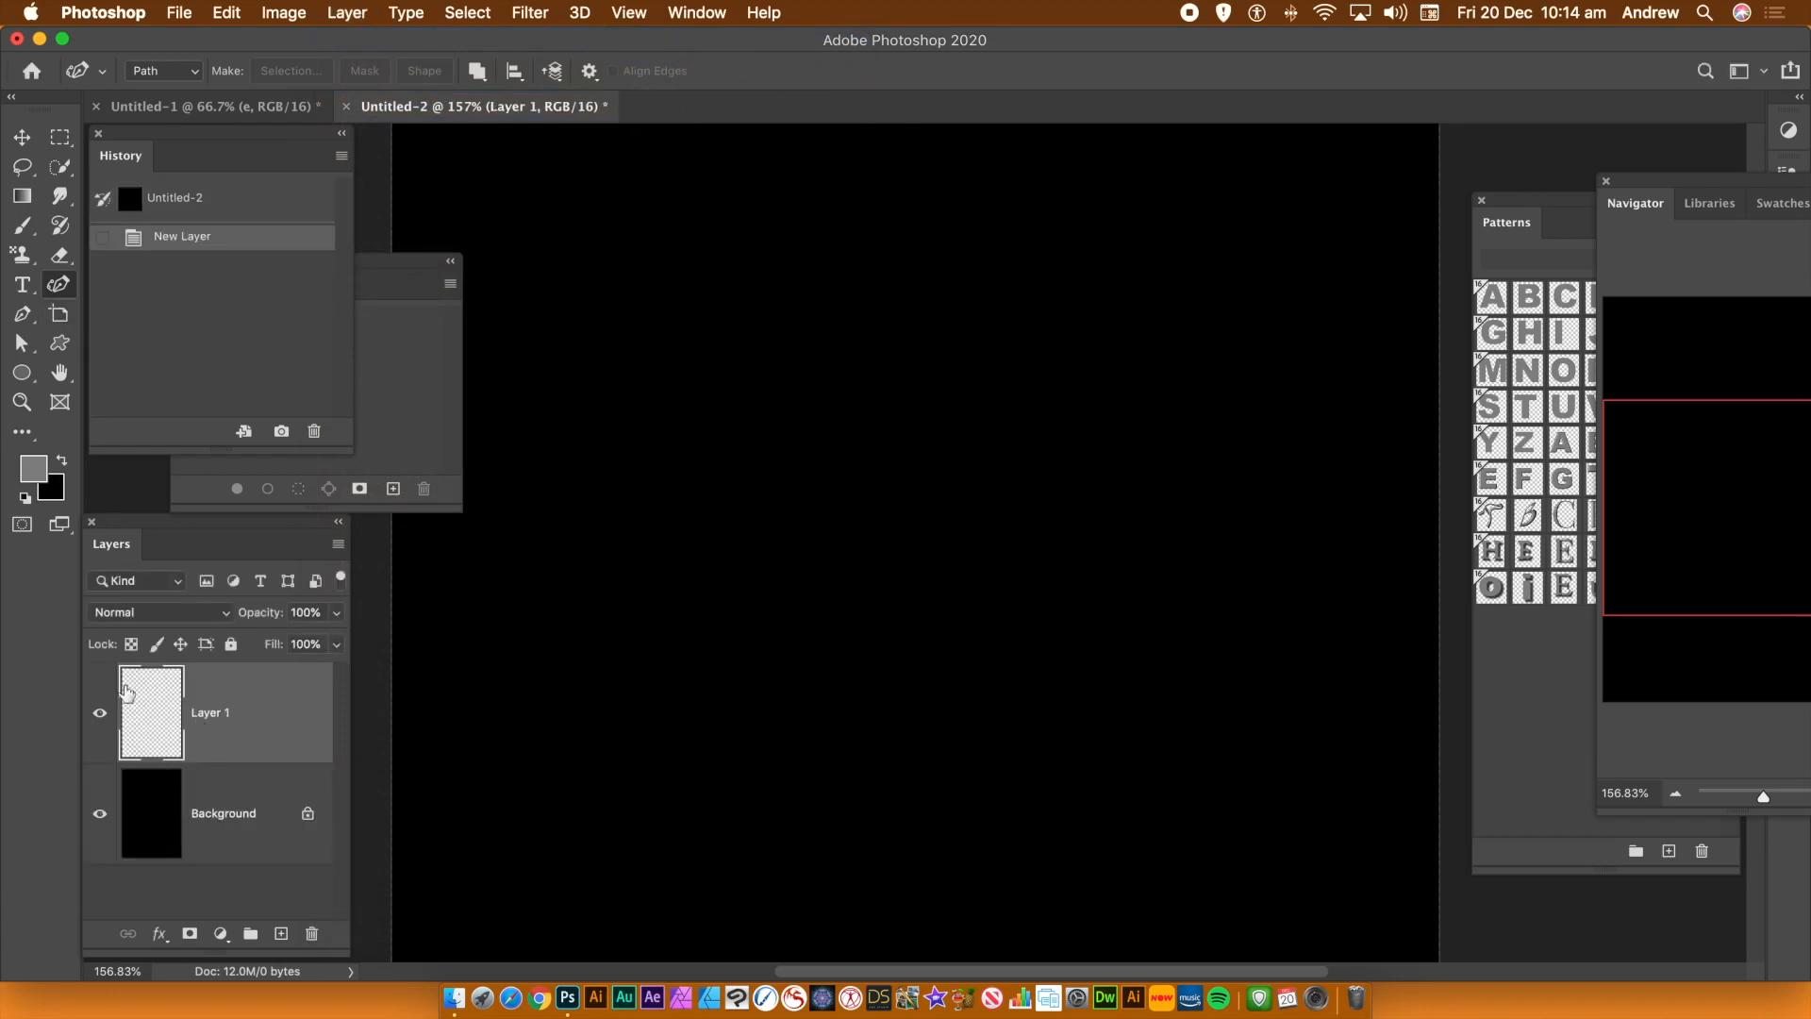
pyautogui.click(703, 13)
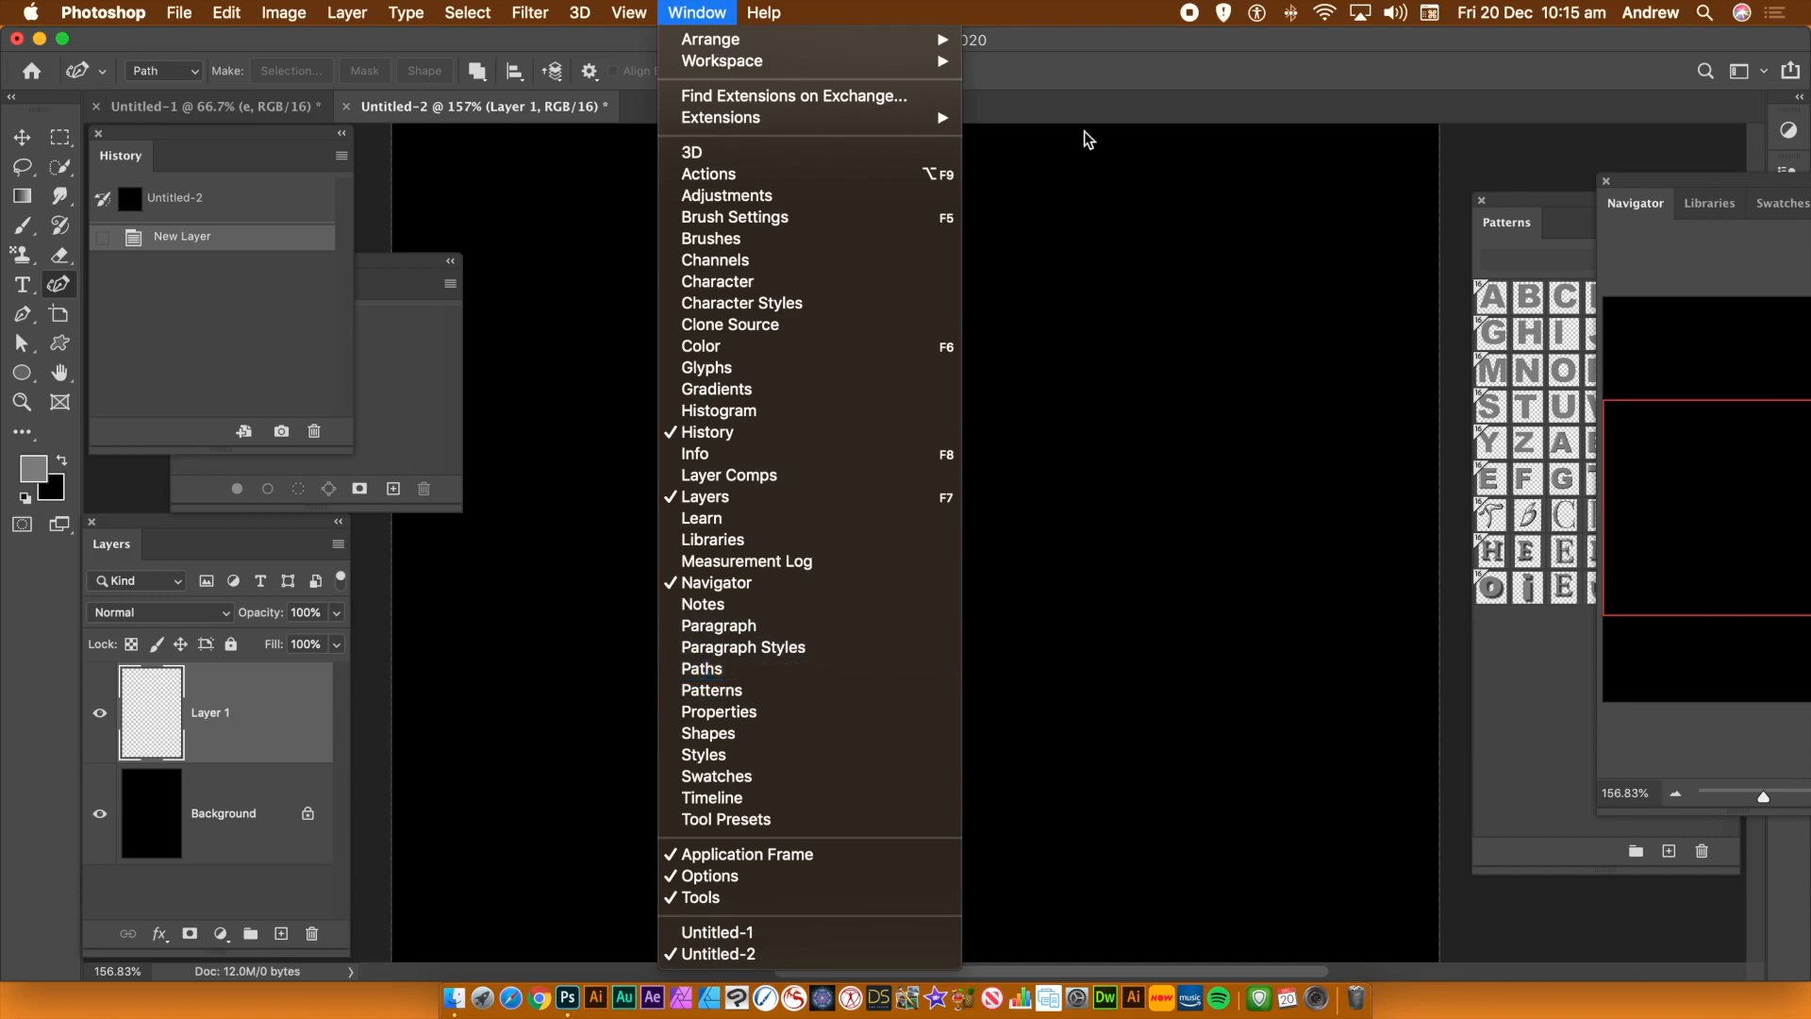
pyautogui.click(1110, 76)
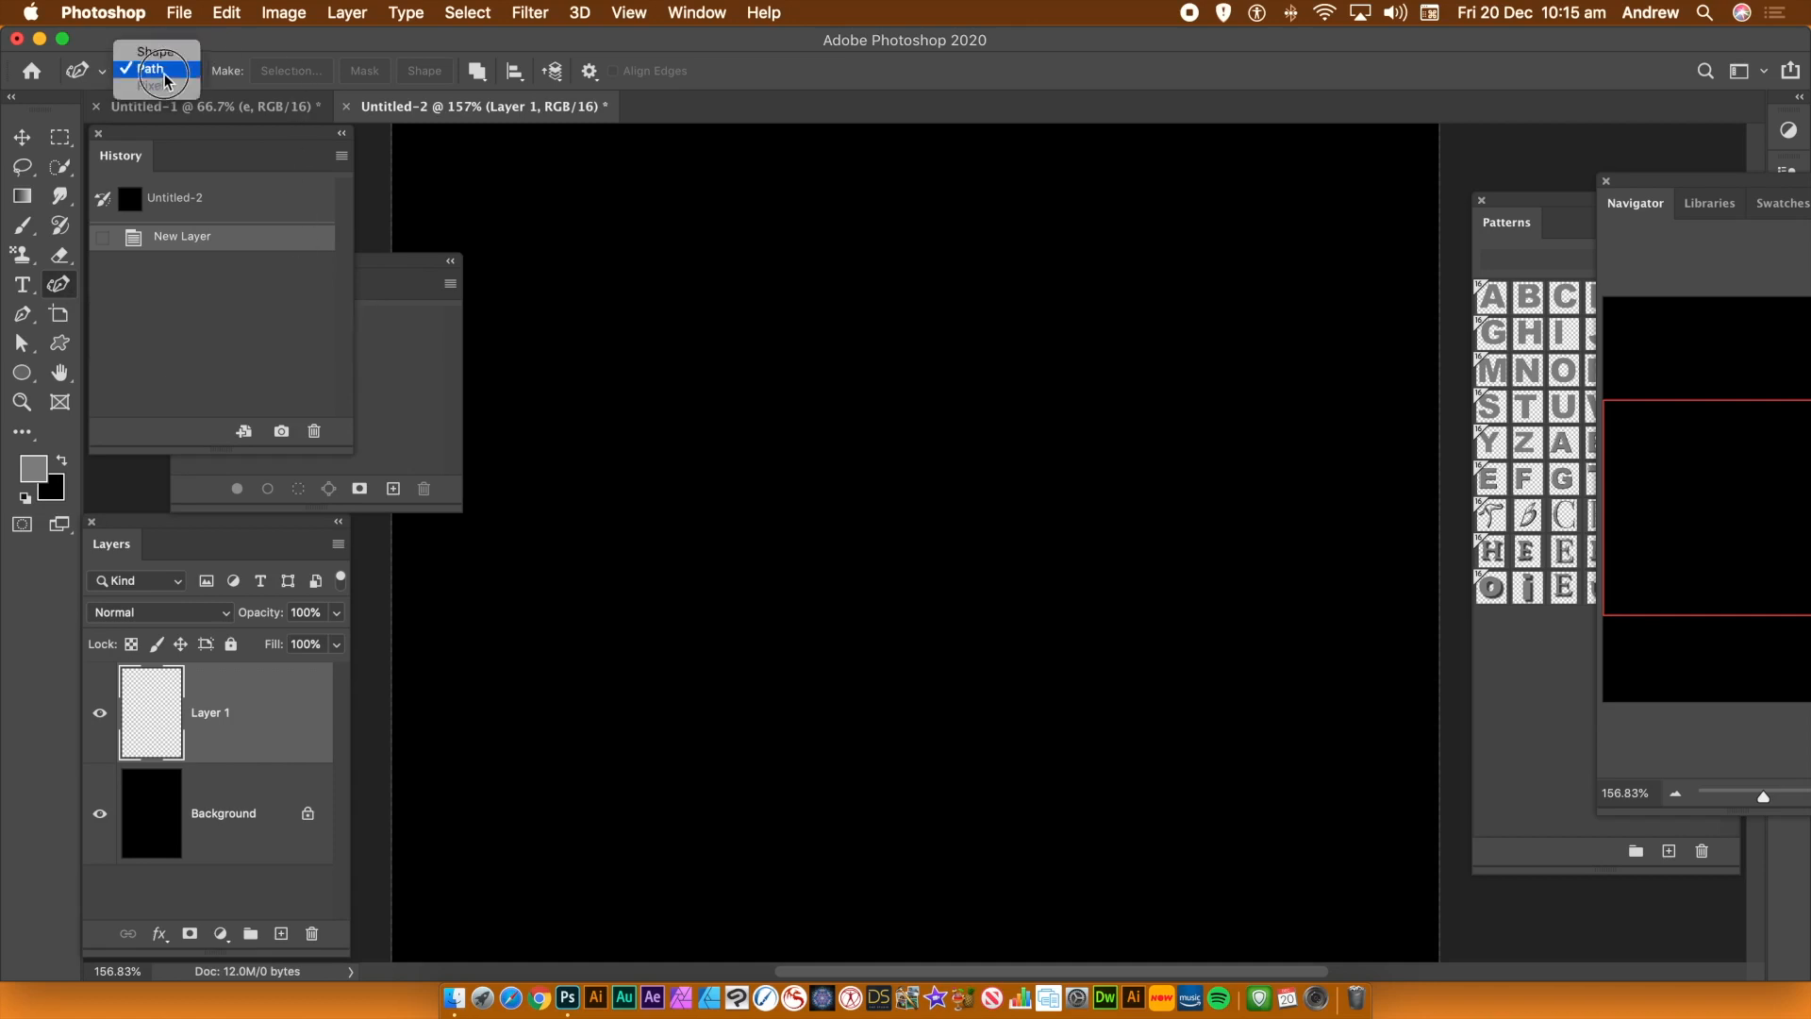
# Draw a curved three-point work path rising from lower left to upper right with the Curvature Pen tool in Path mode
pyautogui.click(164, 69)
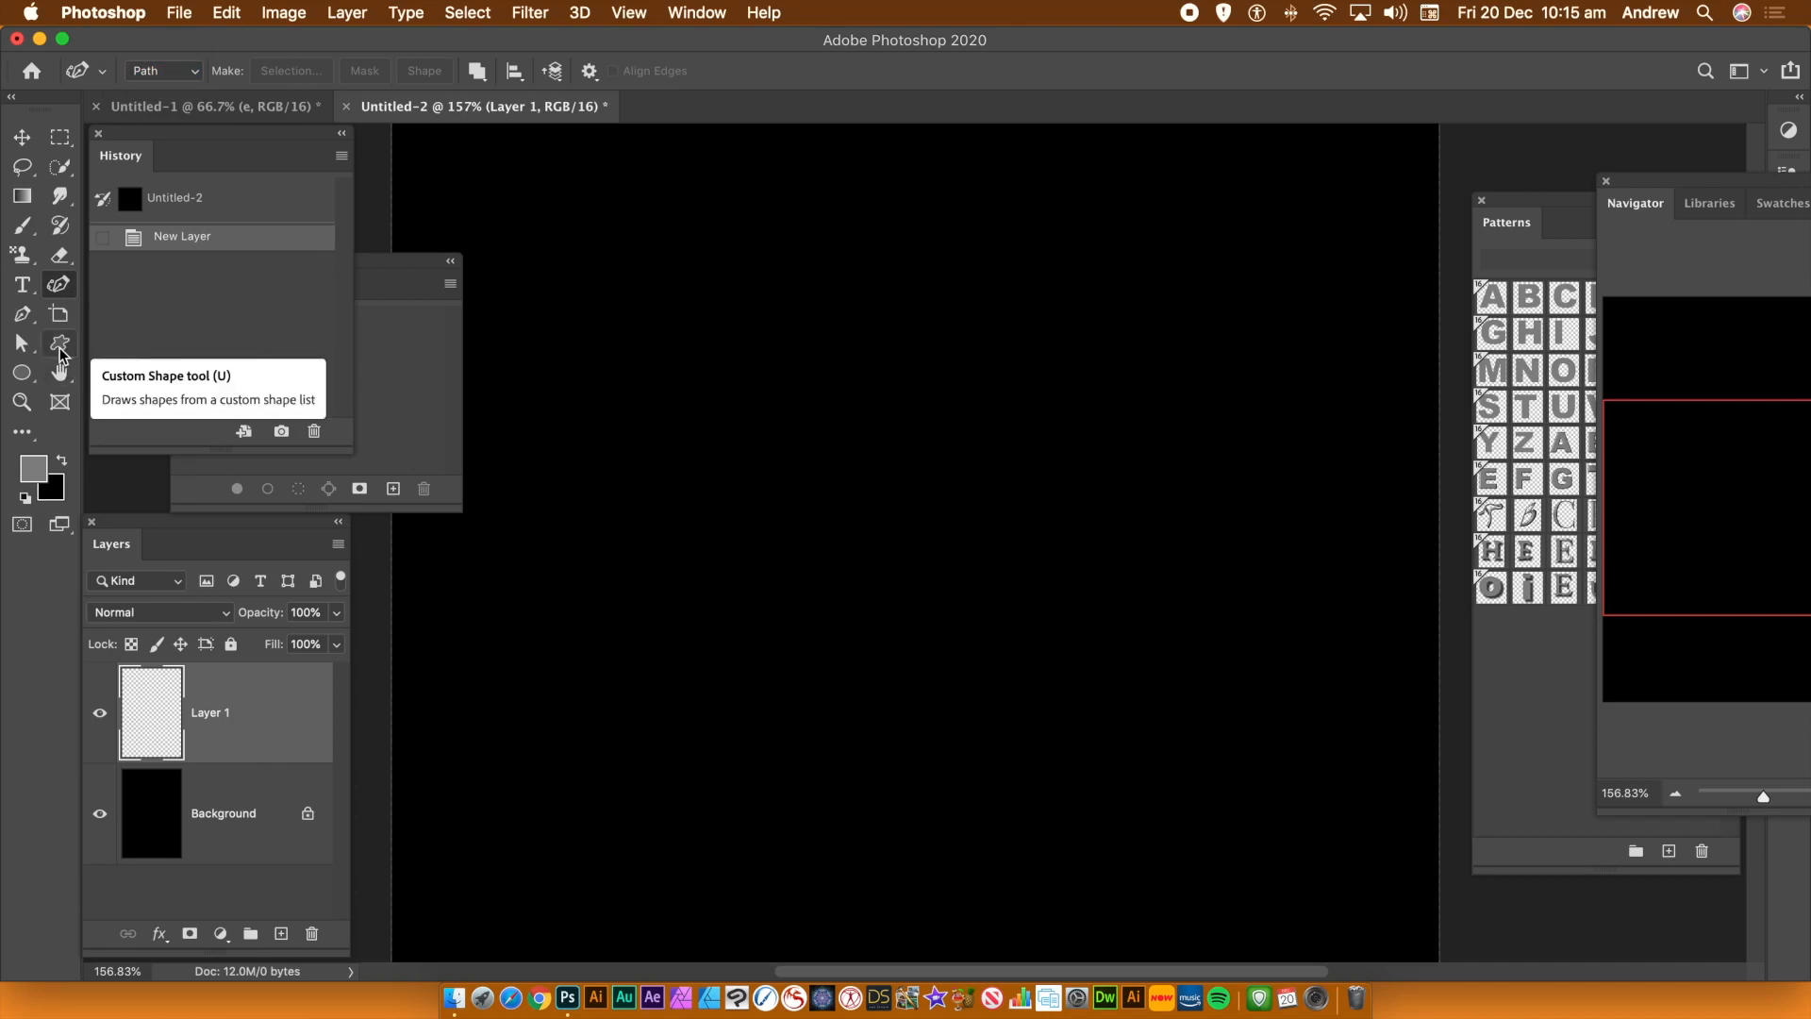
pyautogui.click(59, 345)
pyautogui.click(165, 74)
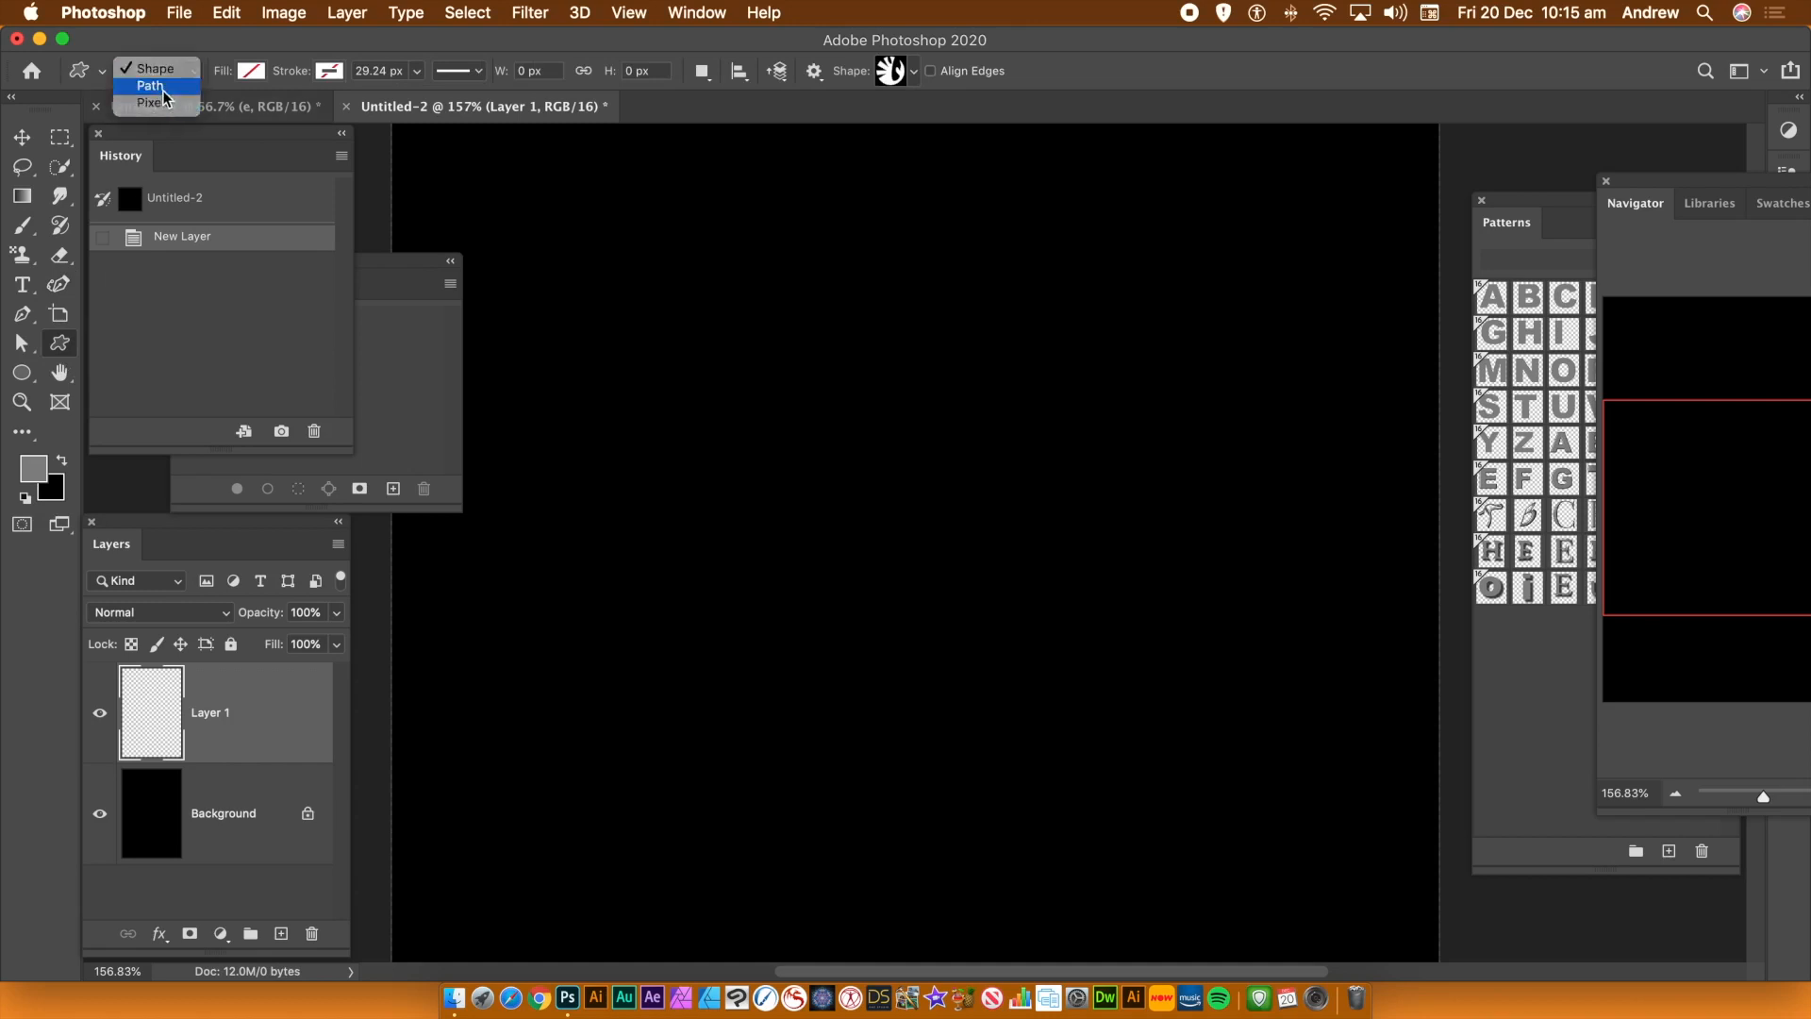
pyautogui.click(162, 89)
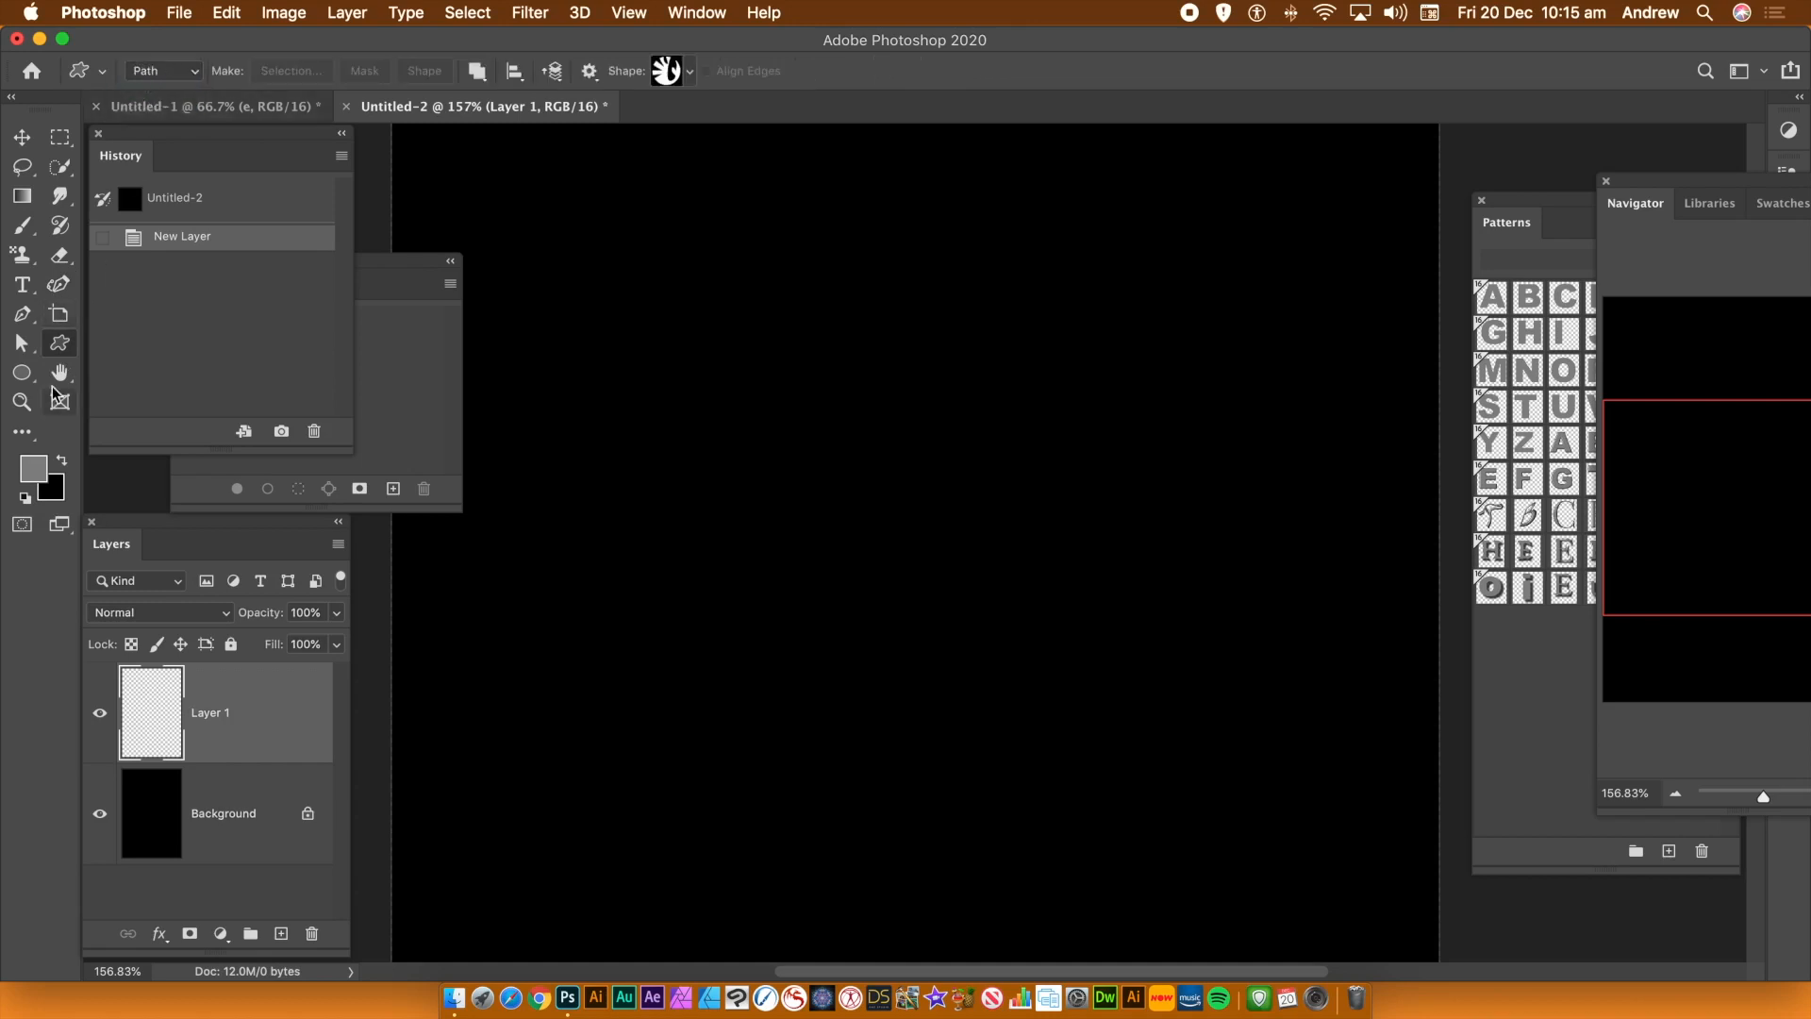
pyautogui.click(63, 287)
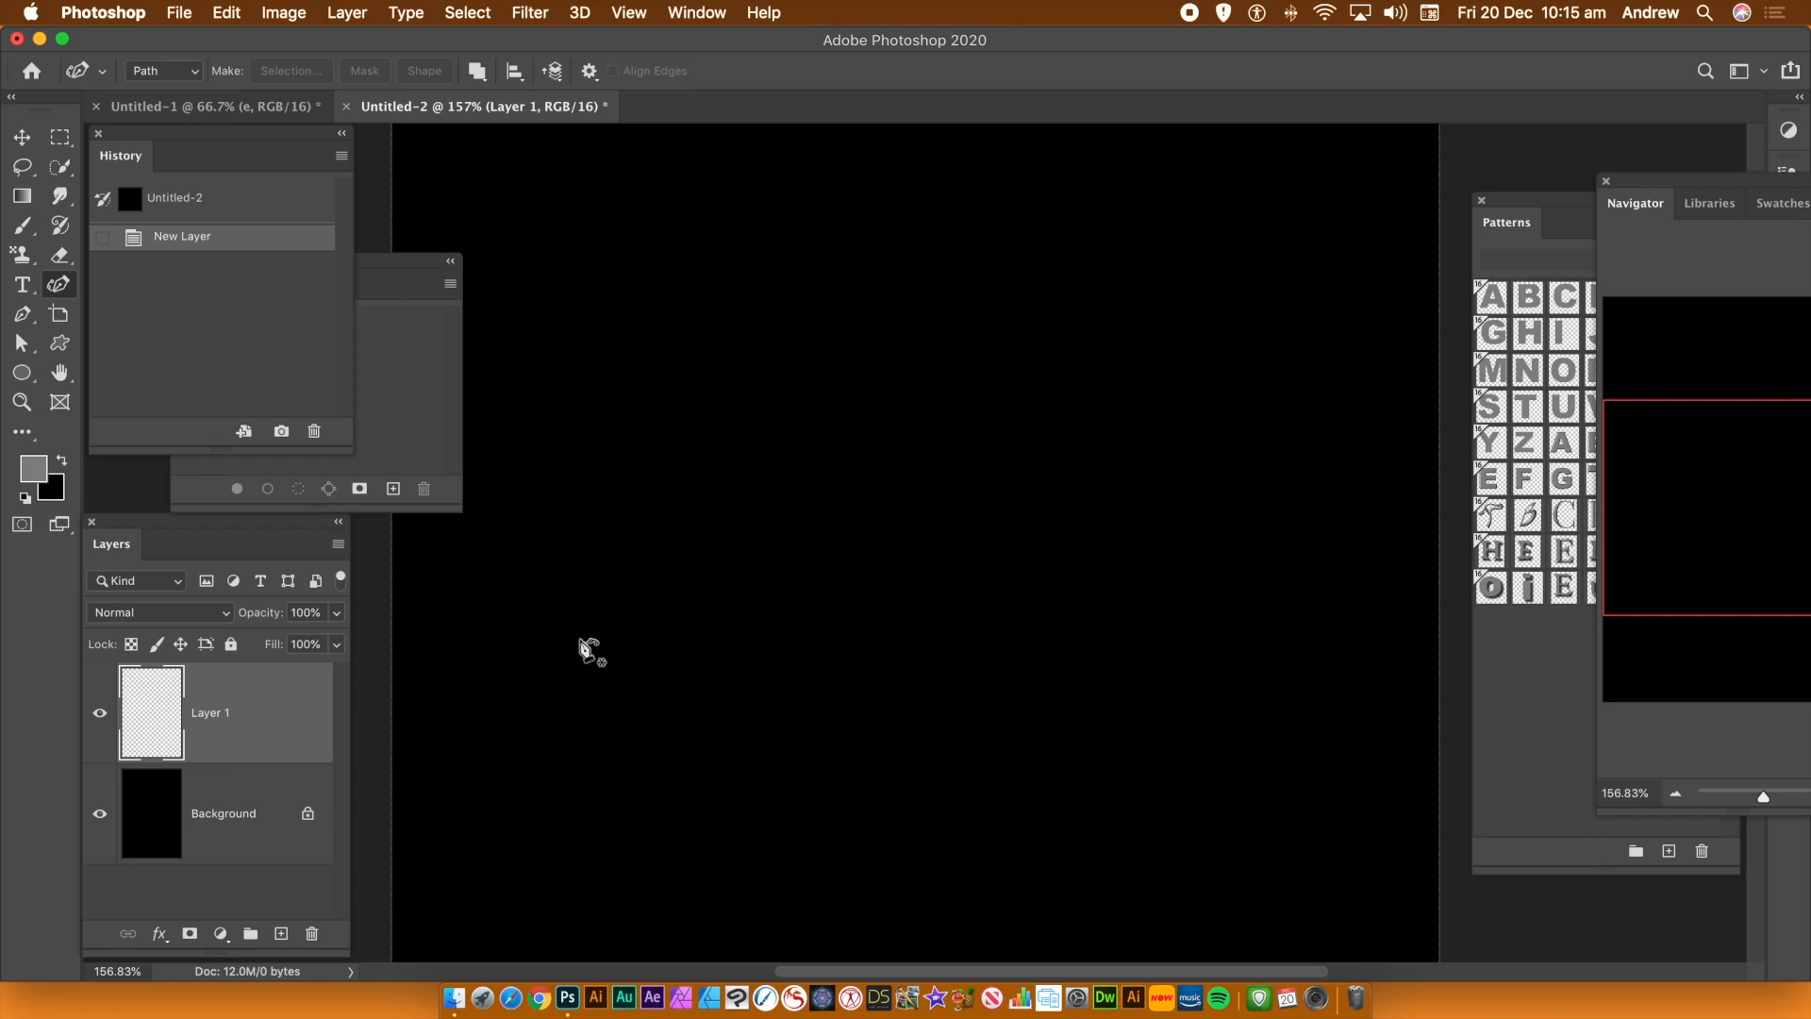
pyautogui.moveTo(580, 641)
pyautogui.mouseDown()
pyautogui.moveTo(717, 507)
pyautogui.moveTo(675, 503)
pyautogui.moveTo(750, 511)
pyautogui.moveTo(729, 489)
pyautogui.mouseUp()
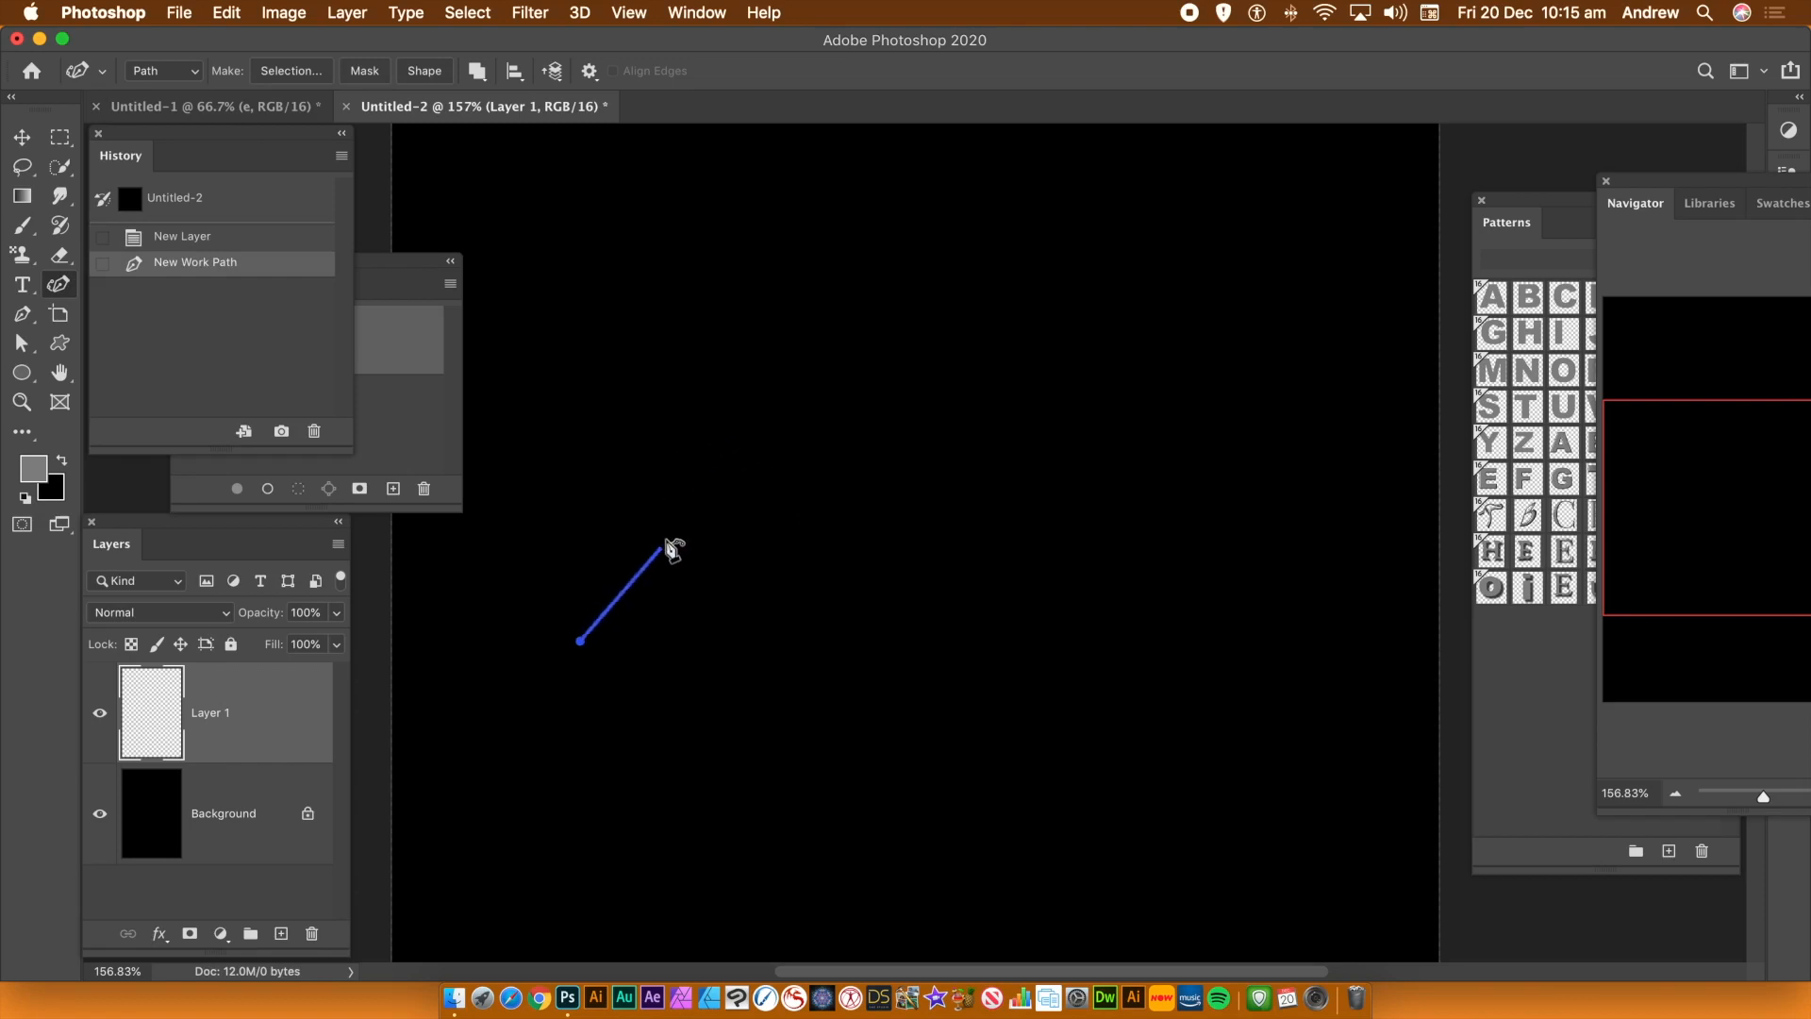
pyautogui.click(686, 487)
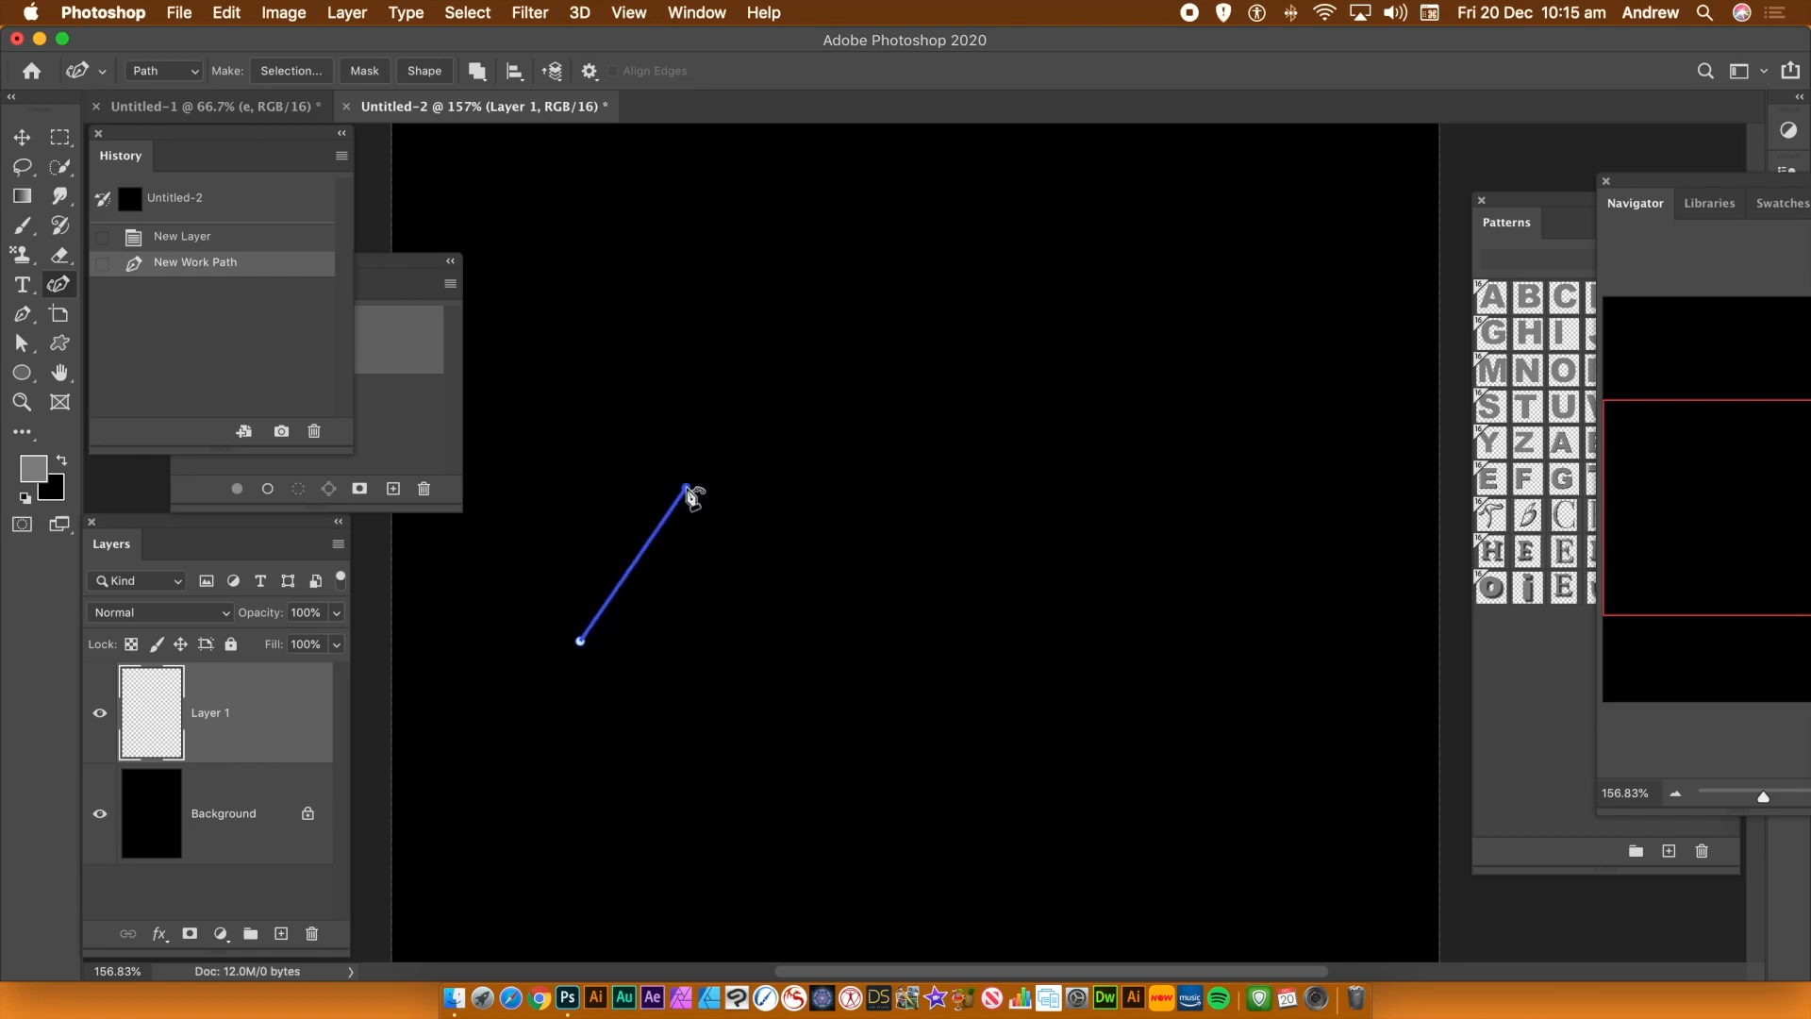
pyautogui.click(875, 453)
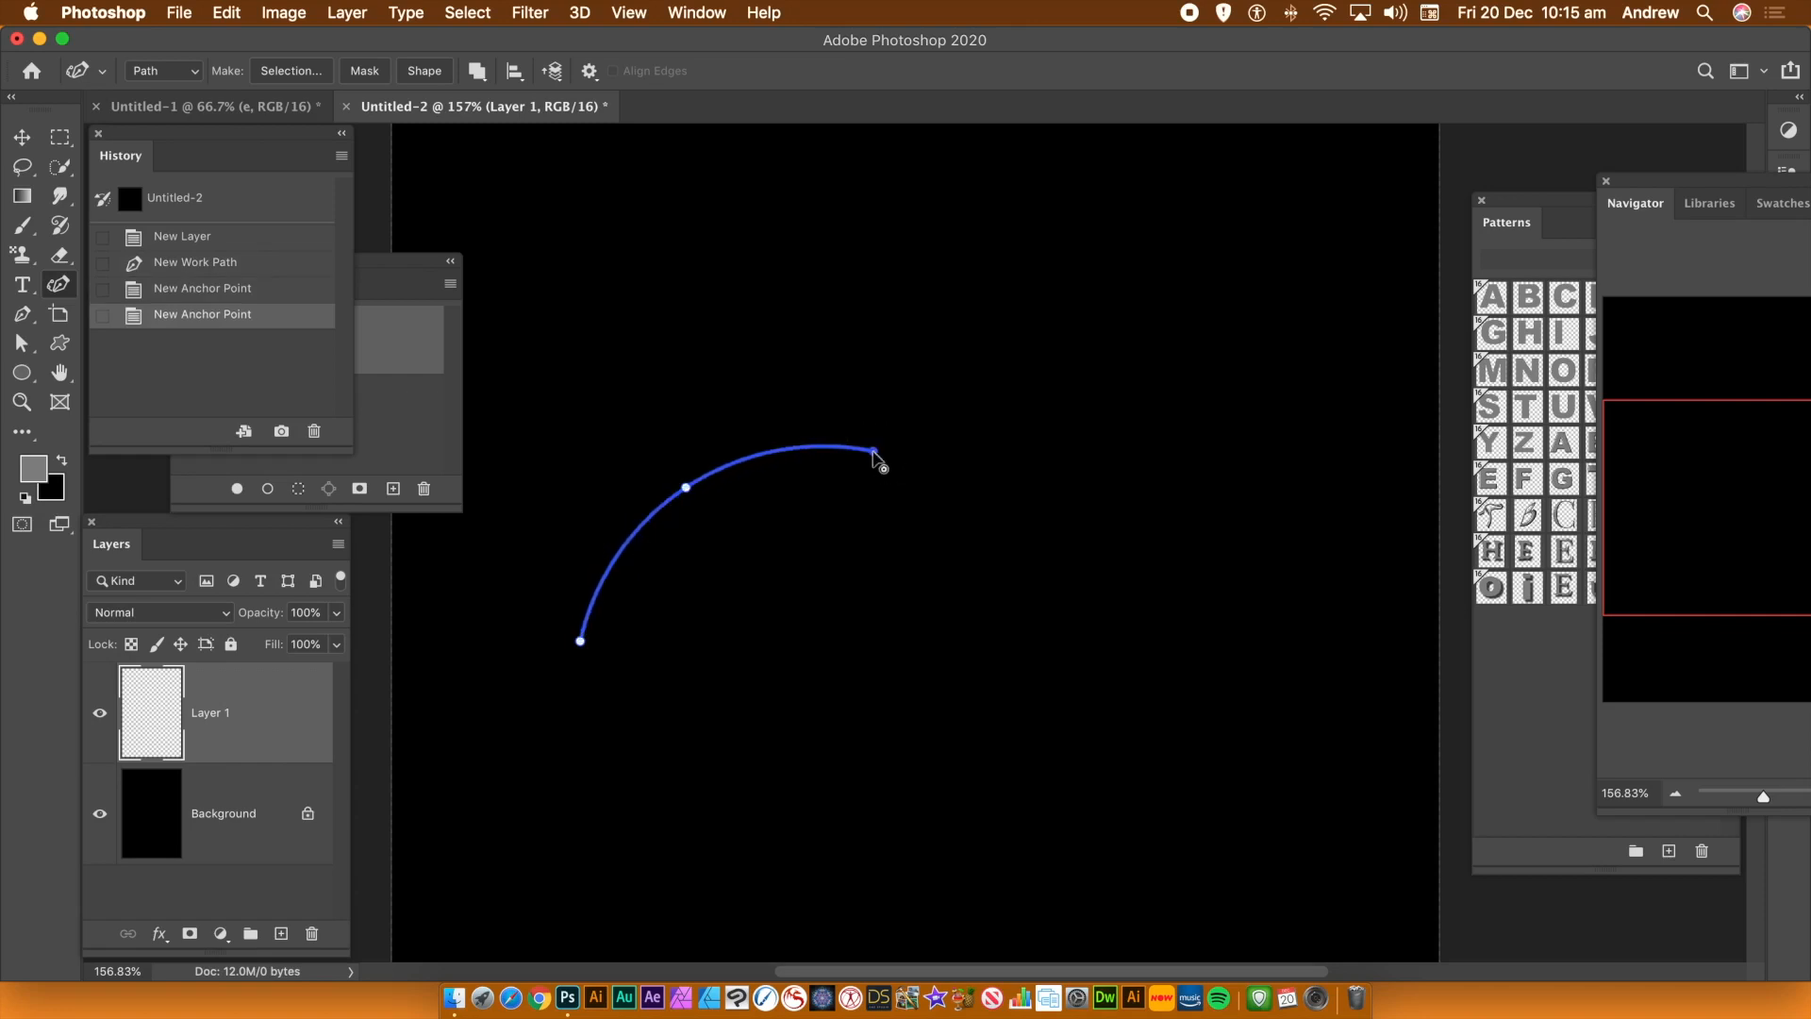
pyautogui.press('Escape')
# Open Fill with Pattern contents and enable the Place Along Path script
pyautogui.click(244, 12)
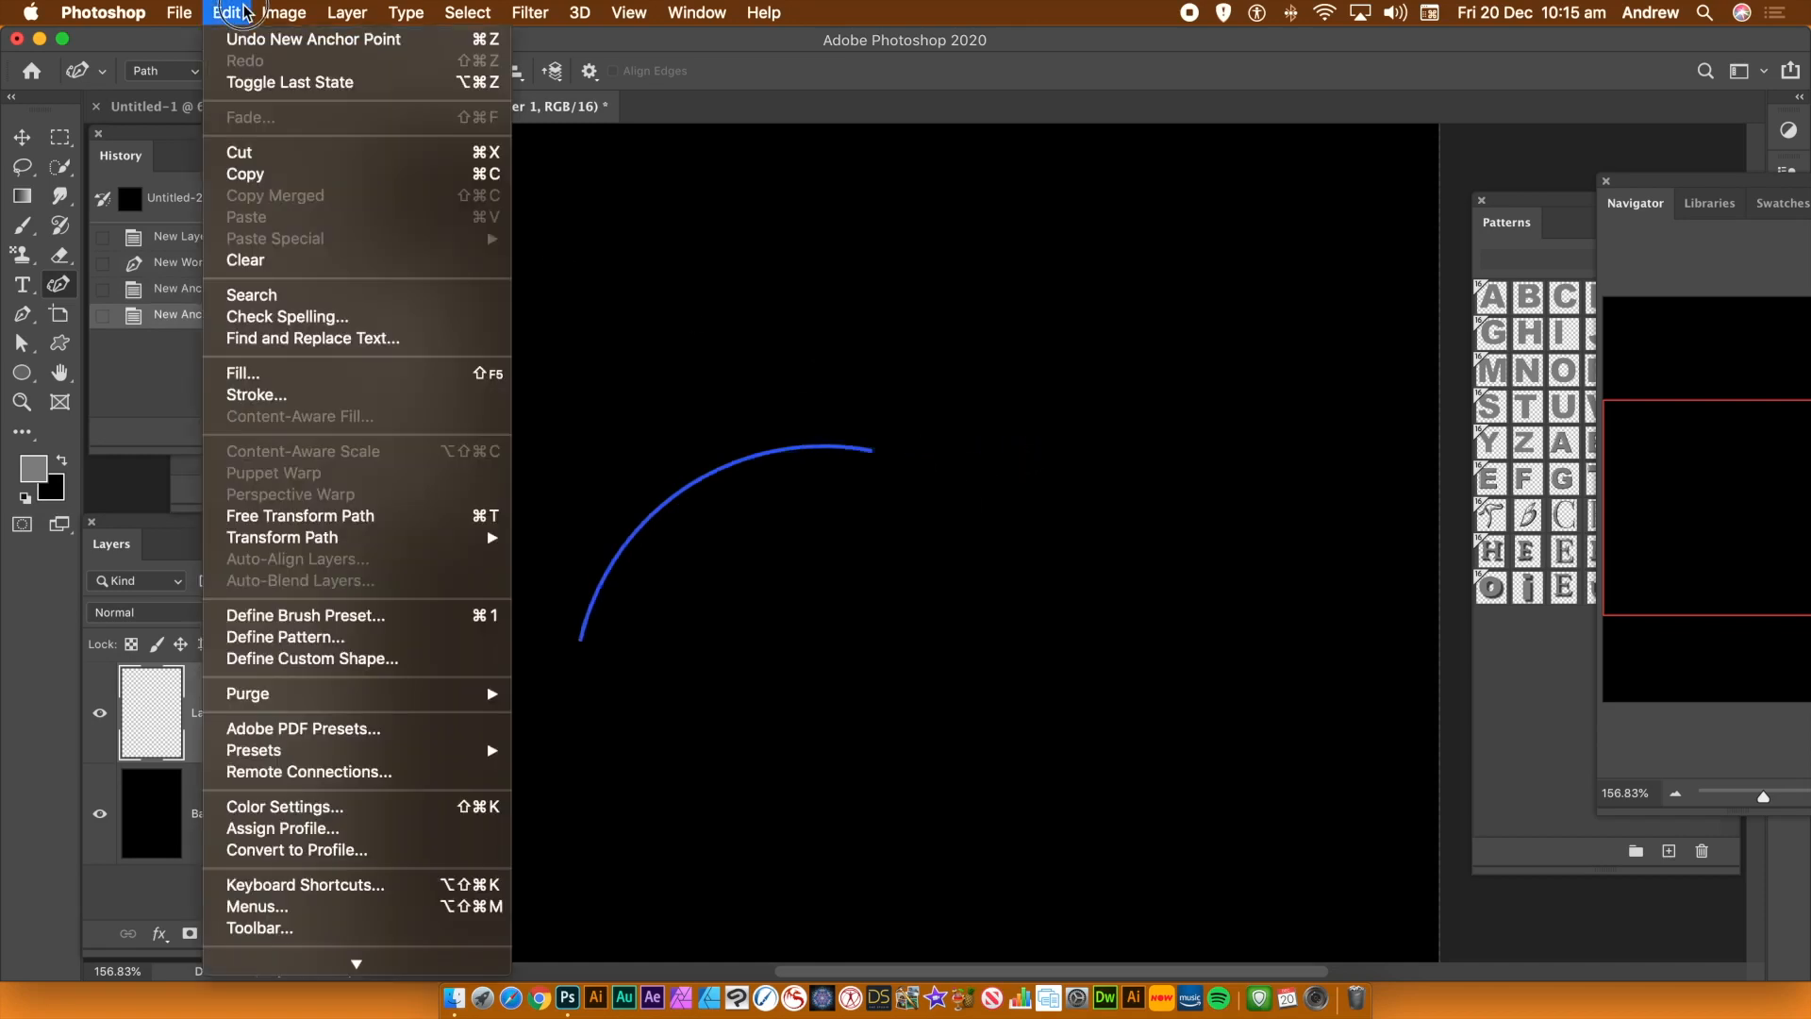
pyautogui.click(251, 377)
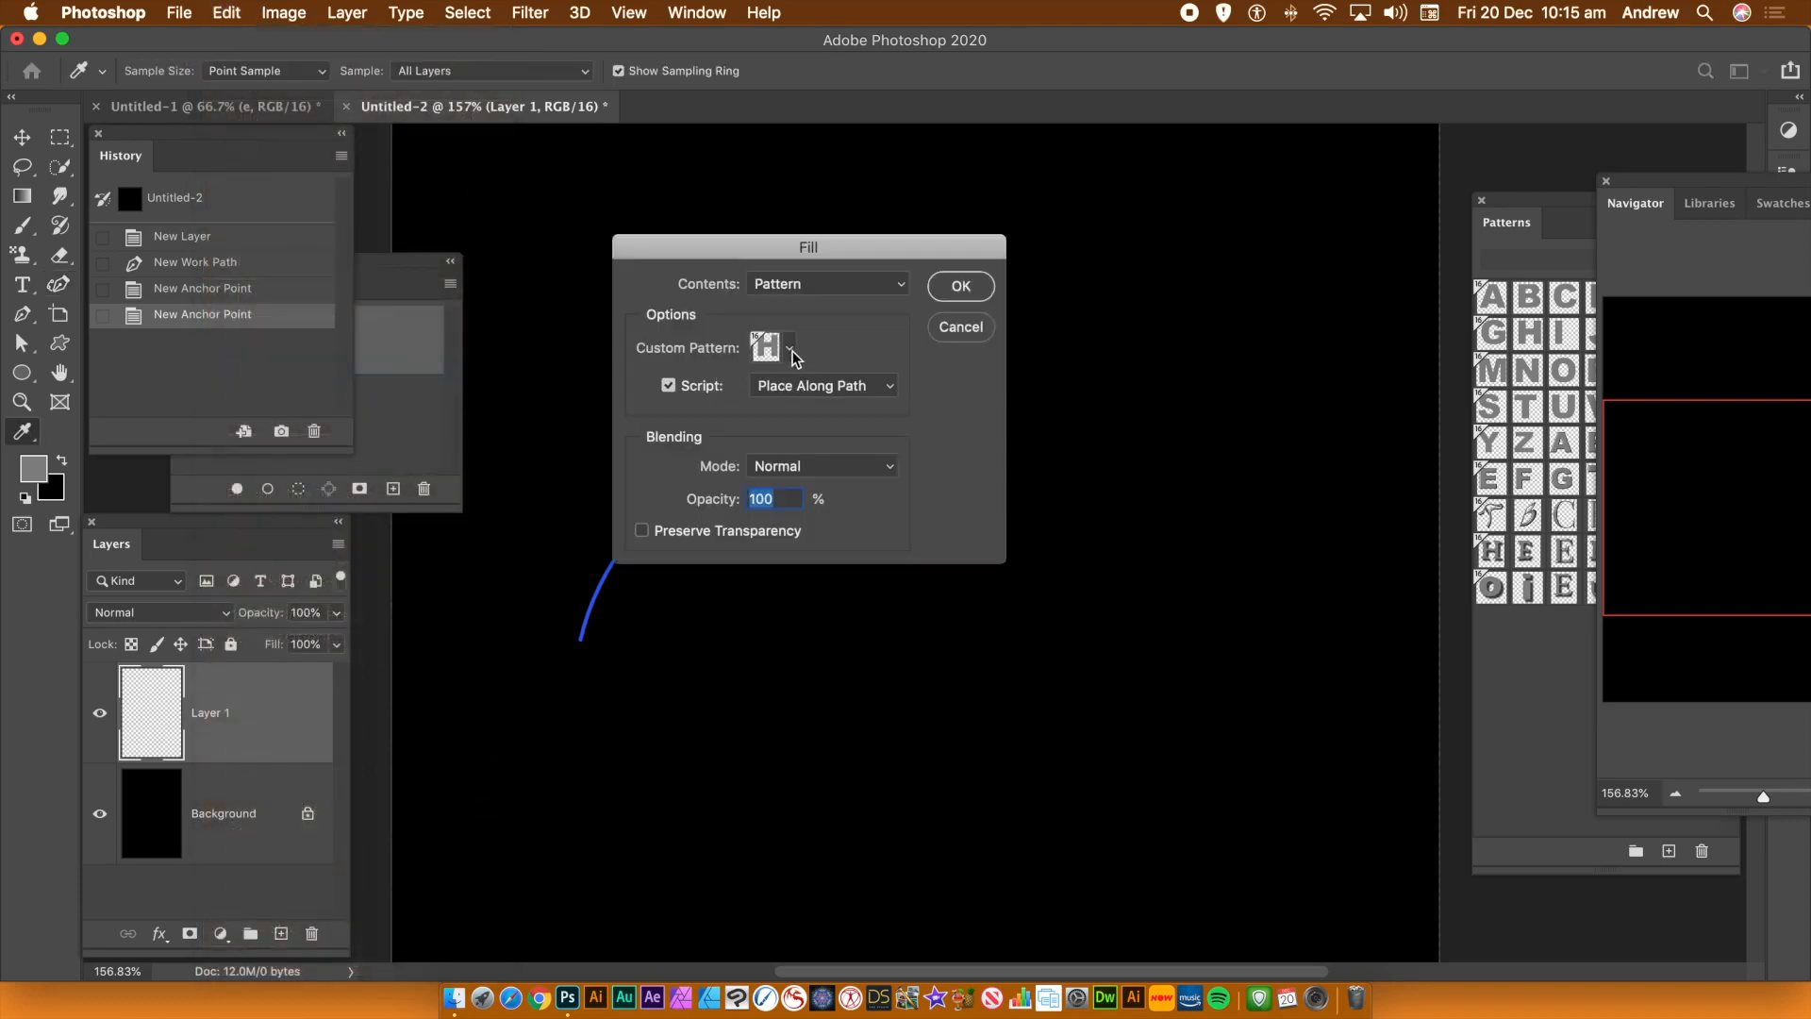
pyautogui.click(671, 388)
pyautogui.click(670, 388)
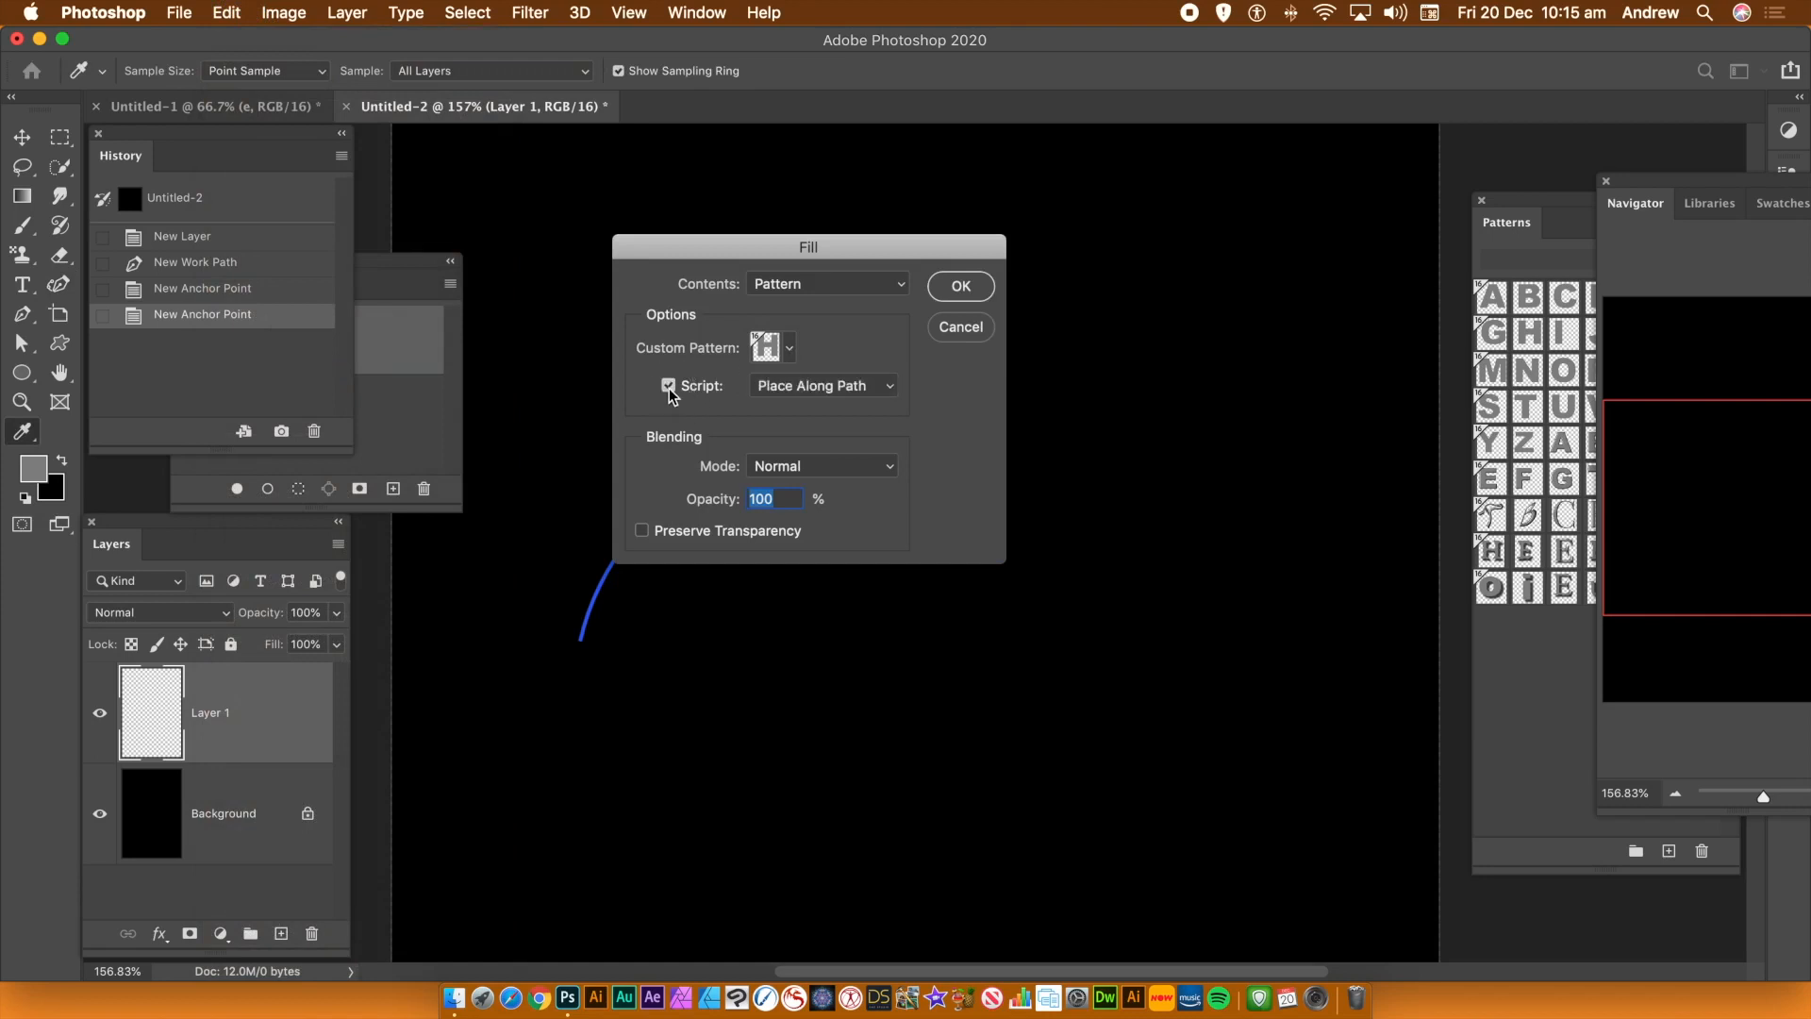
pyautogui.click(828, 385)
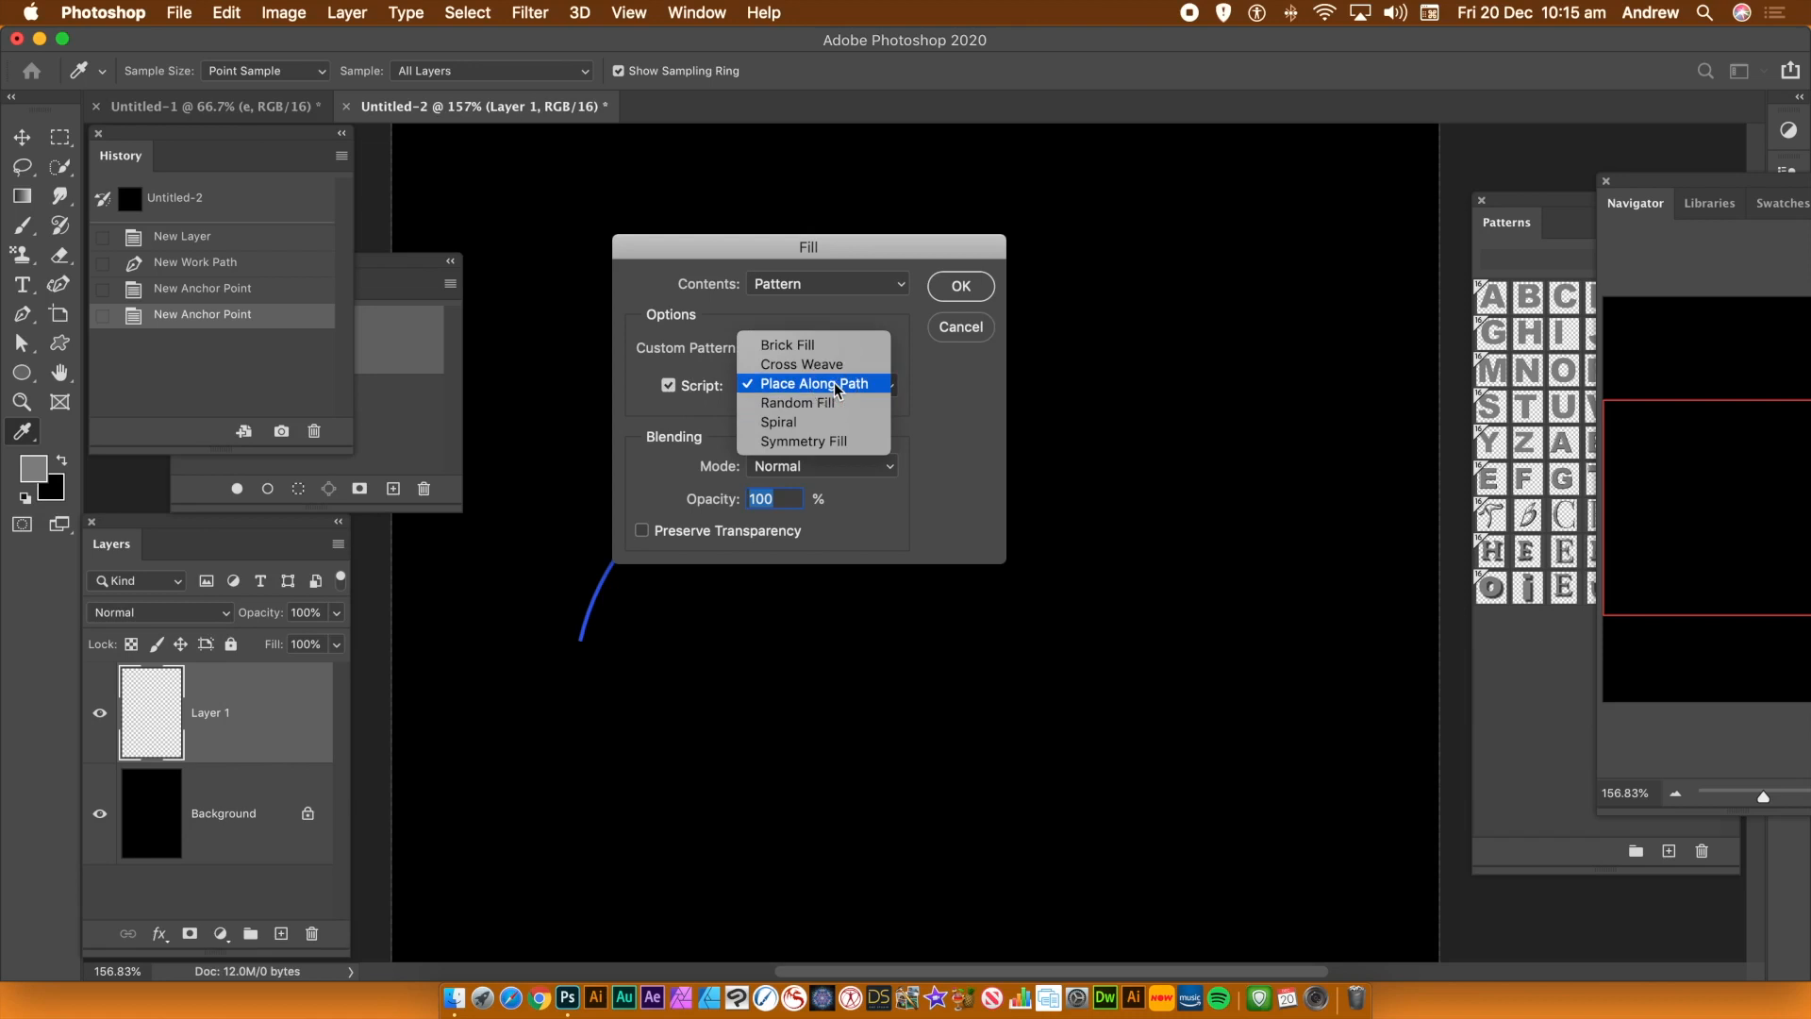
pyautogui.click(834, 383)
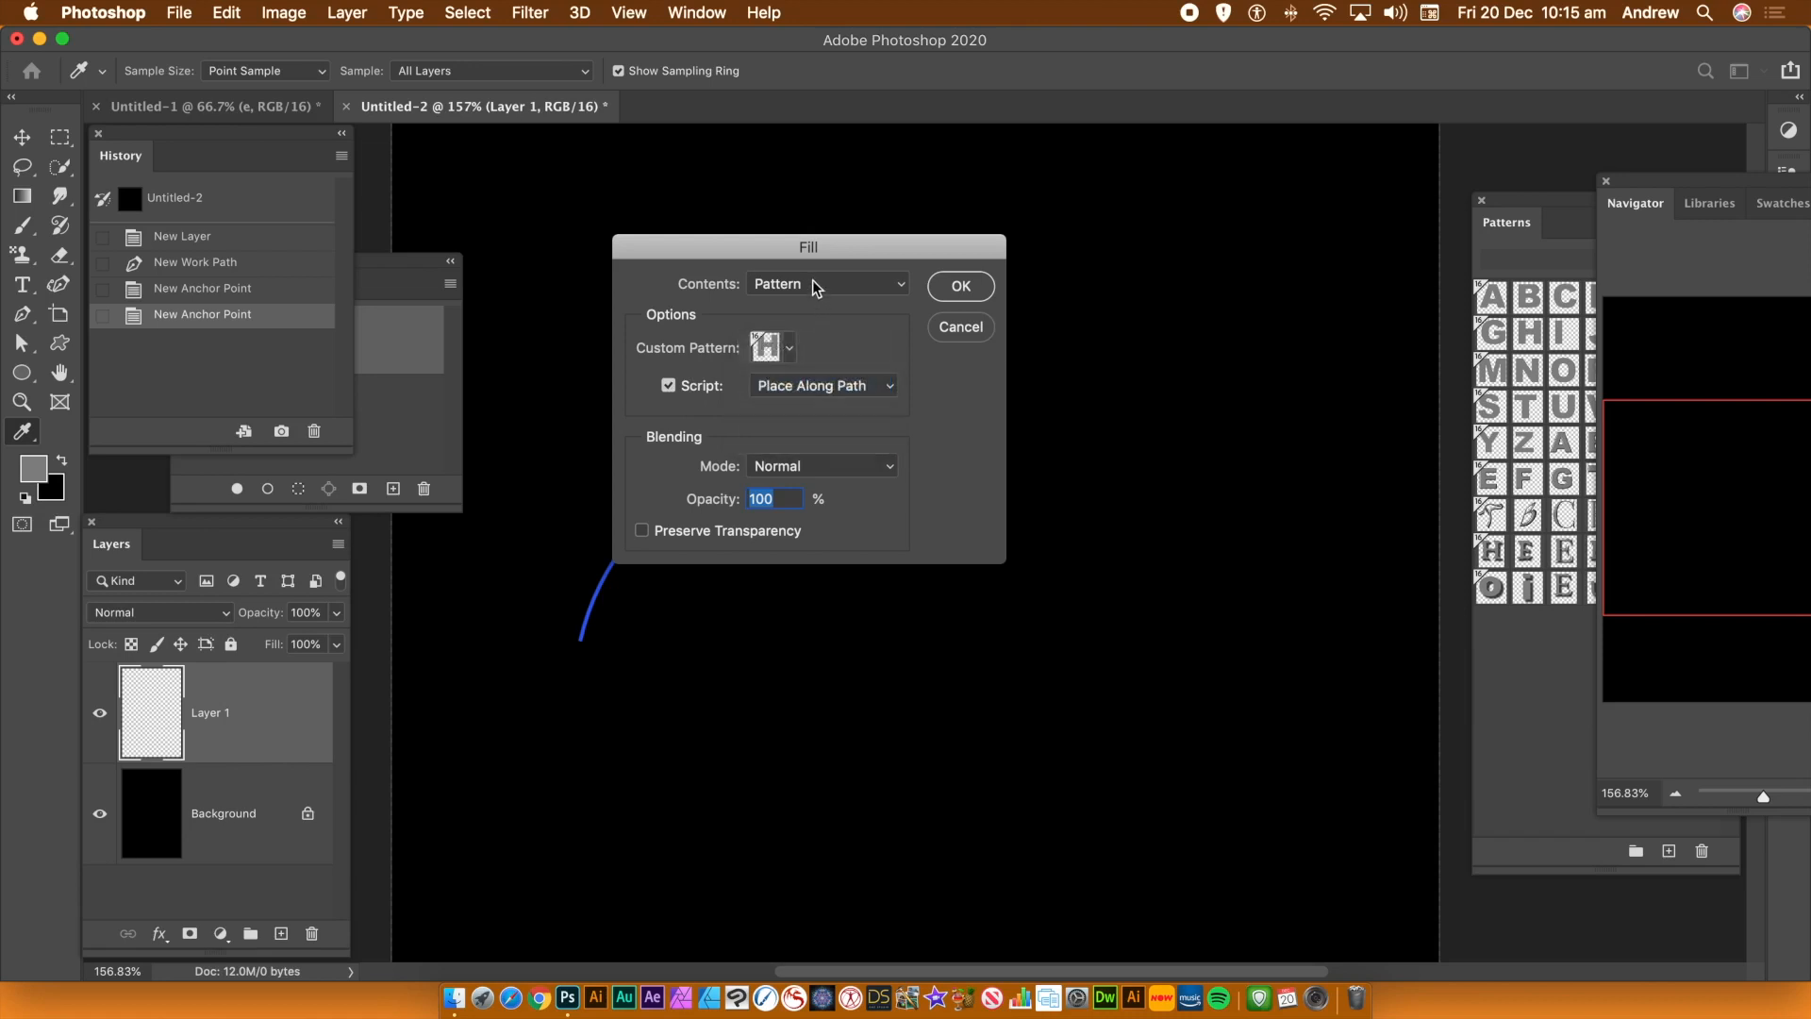
# Choose the T letter custom pattern and confirm the fill
pyautogui.click(790, 349)
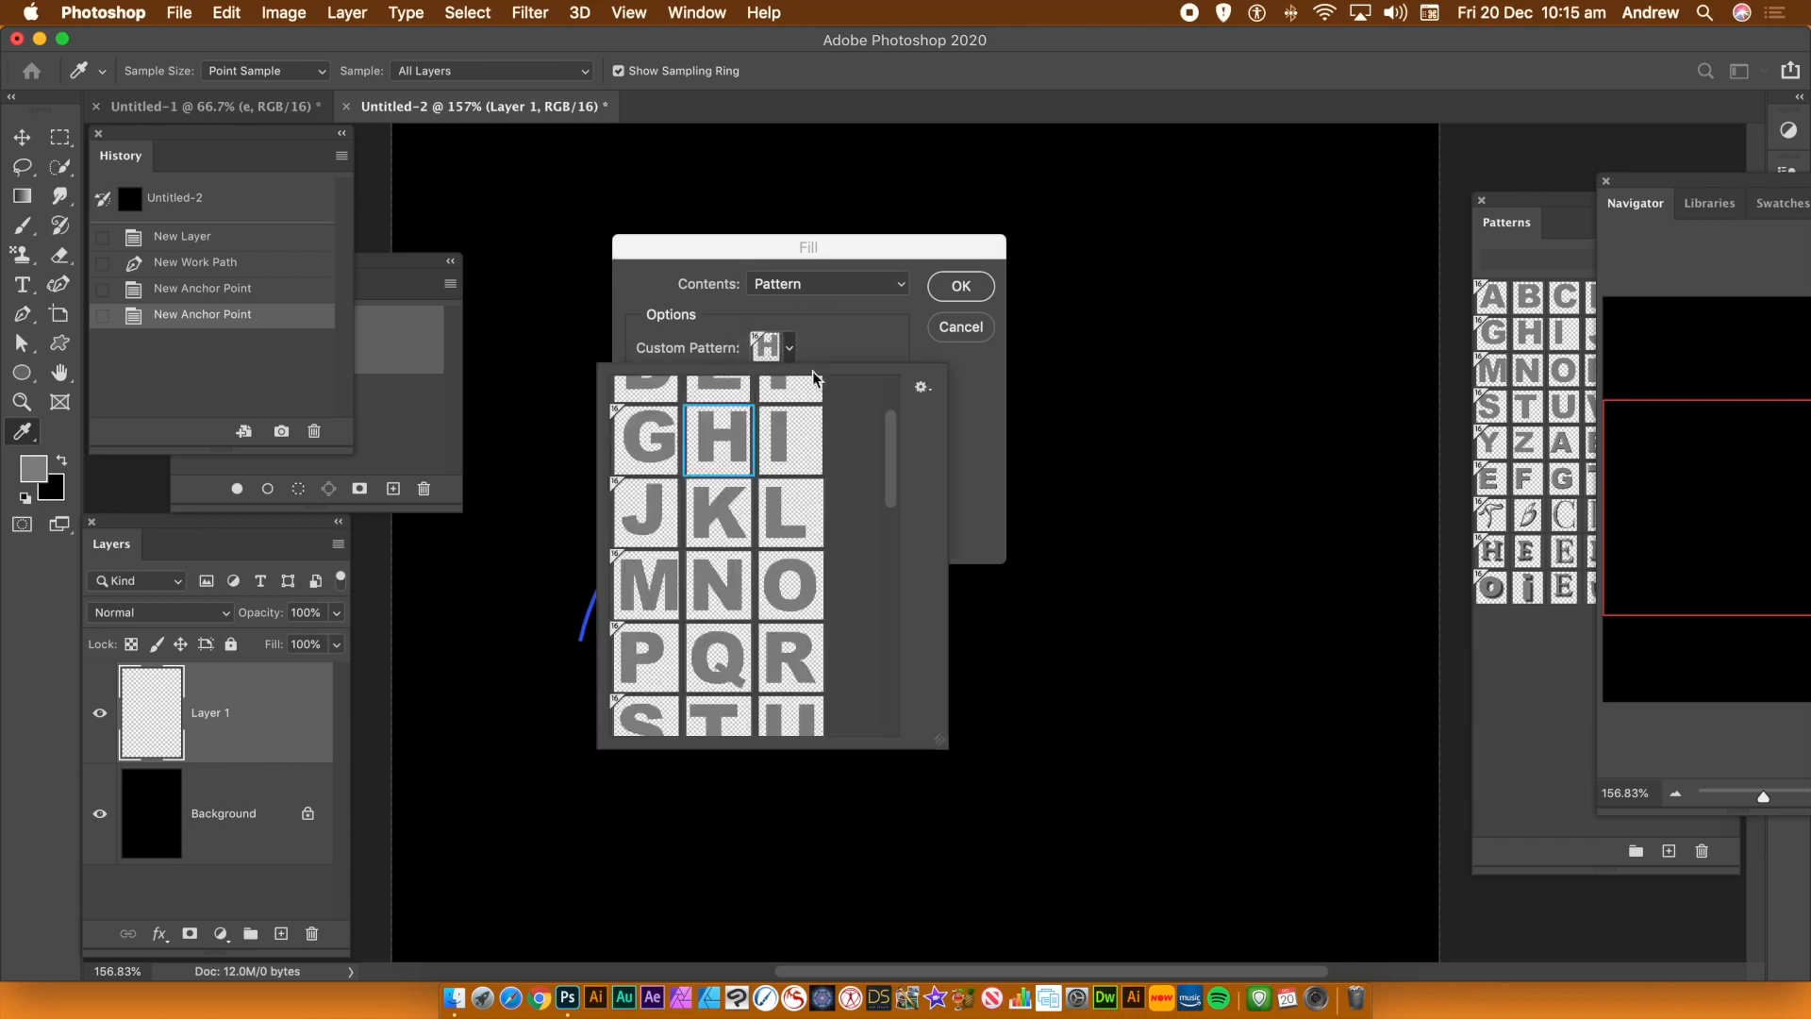
pyautogui.moveTo(894, 479); pyautogui.dragTo(893, 526)
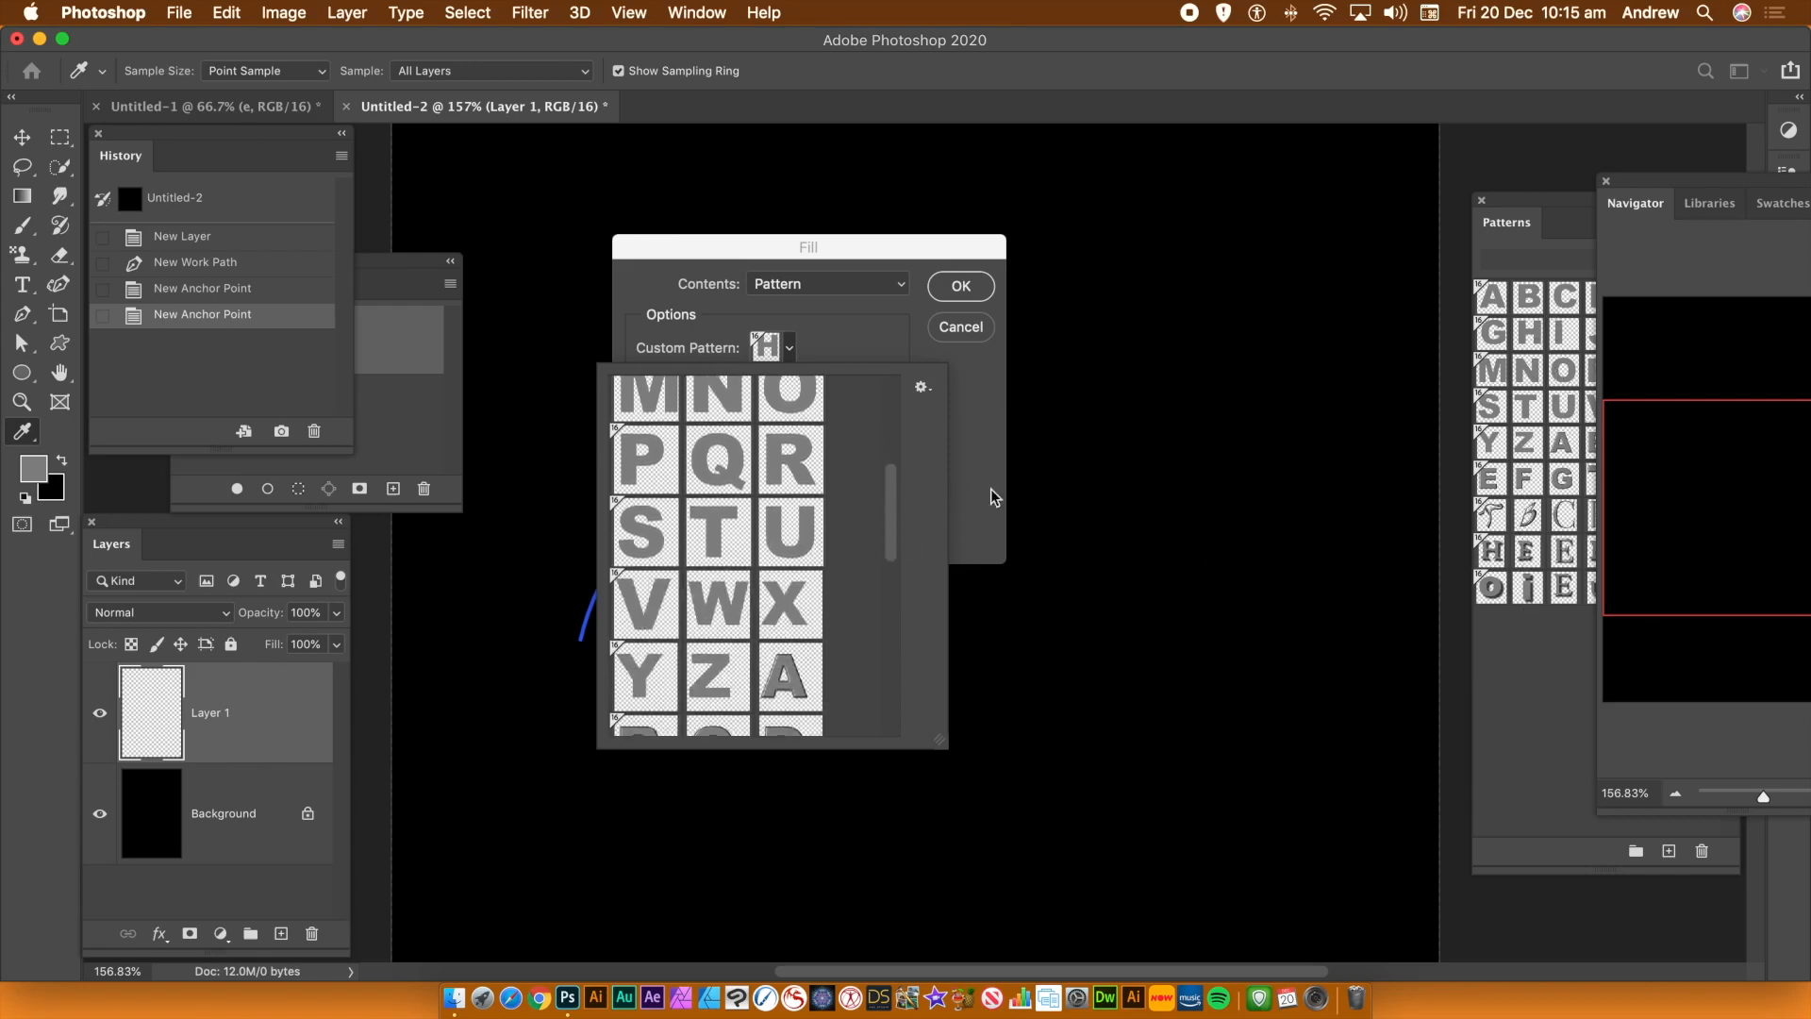
pyautogui.moveTo(896, 507); pyautogui.dragTo(887, 684)
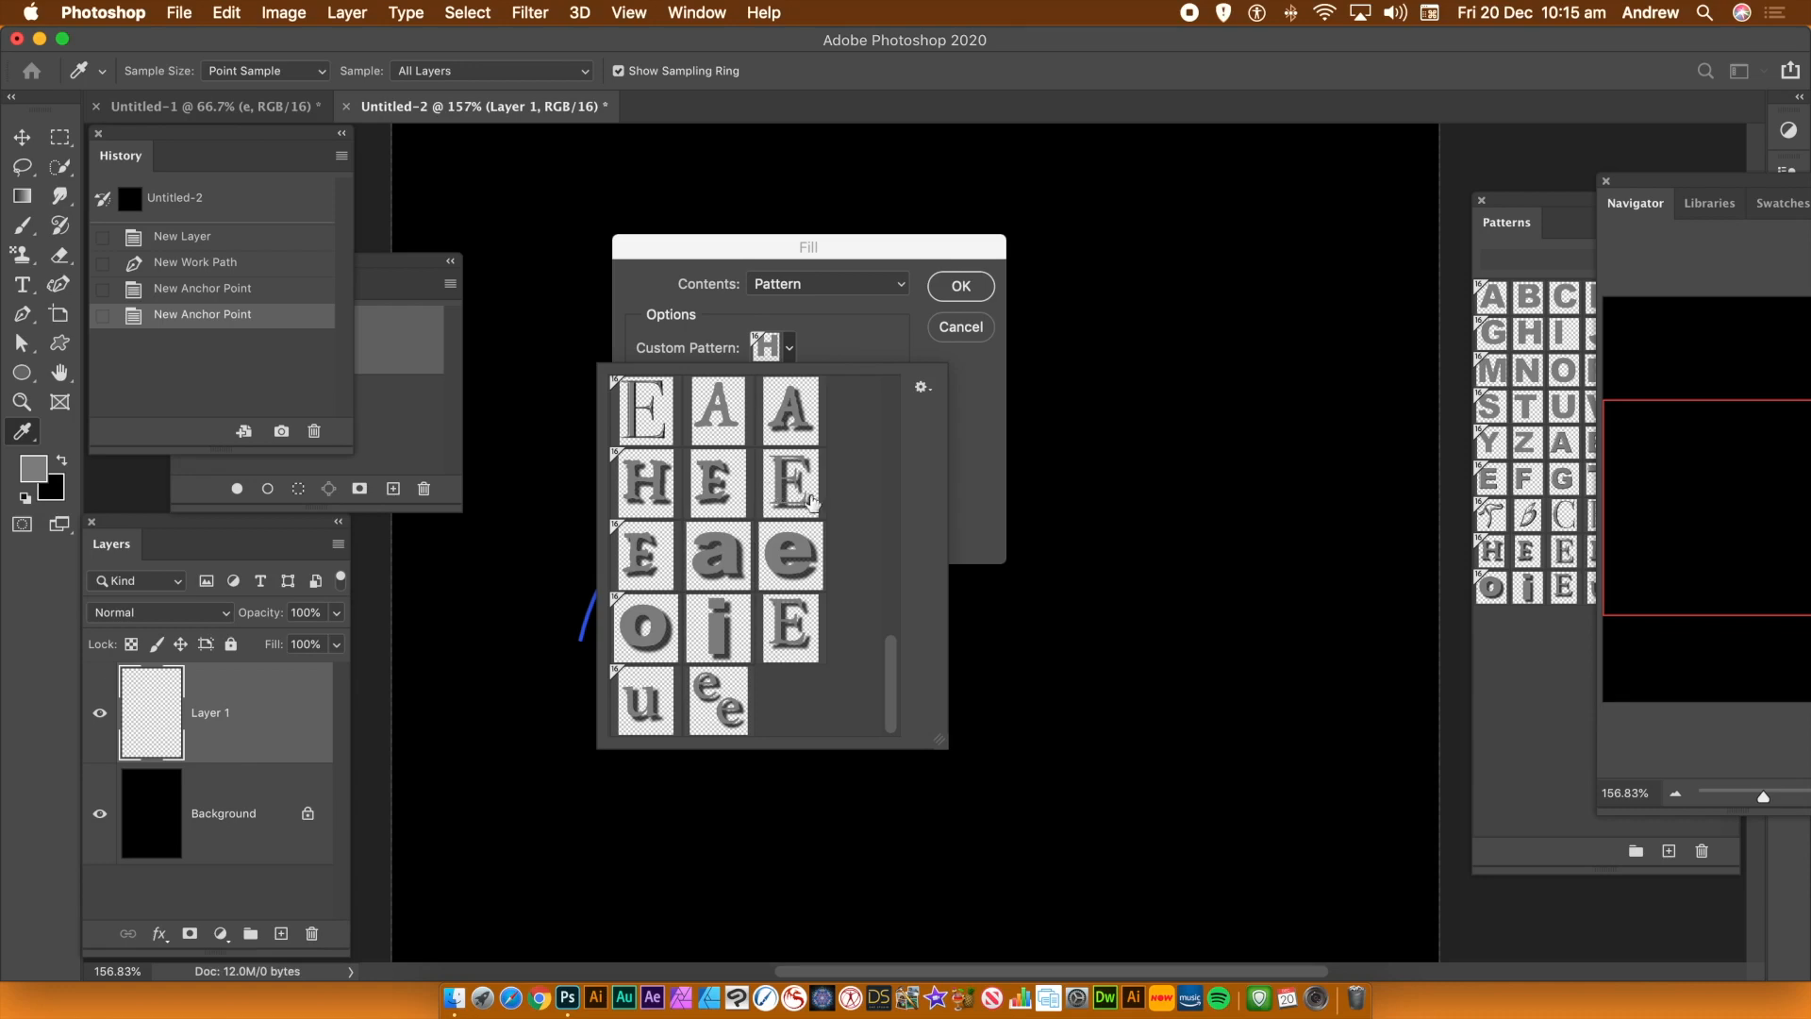
pyautogui.moveTo(891, 681); pyautogui.dragTo(896, 585)
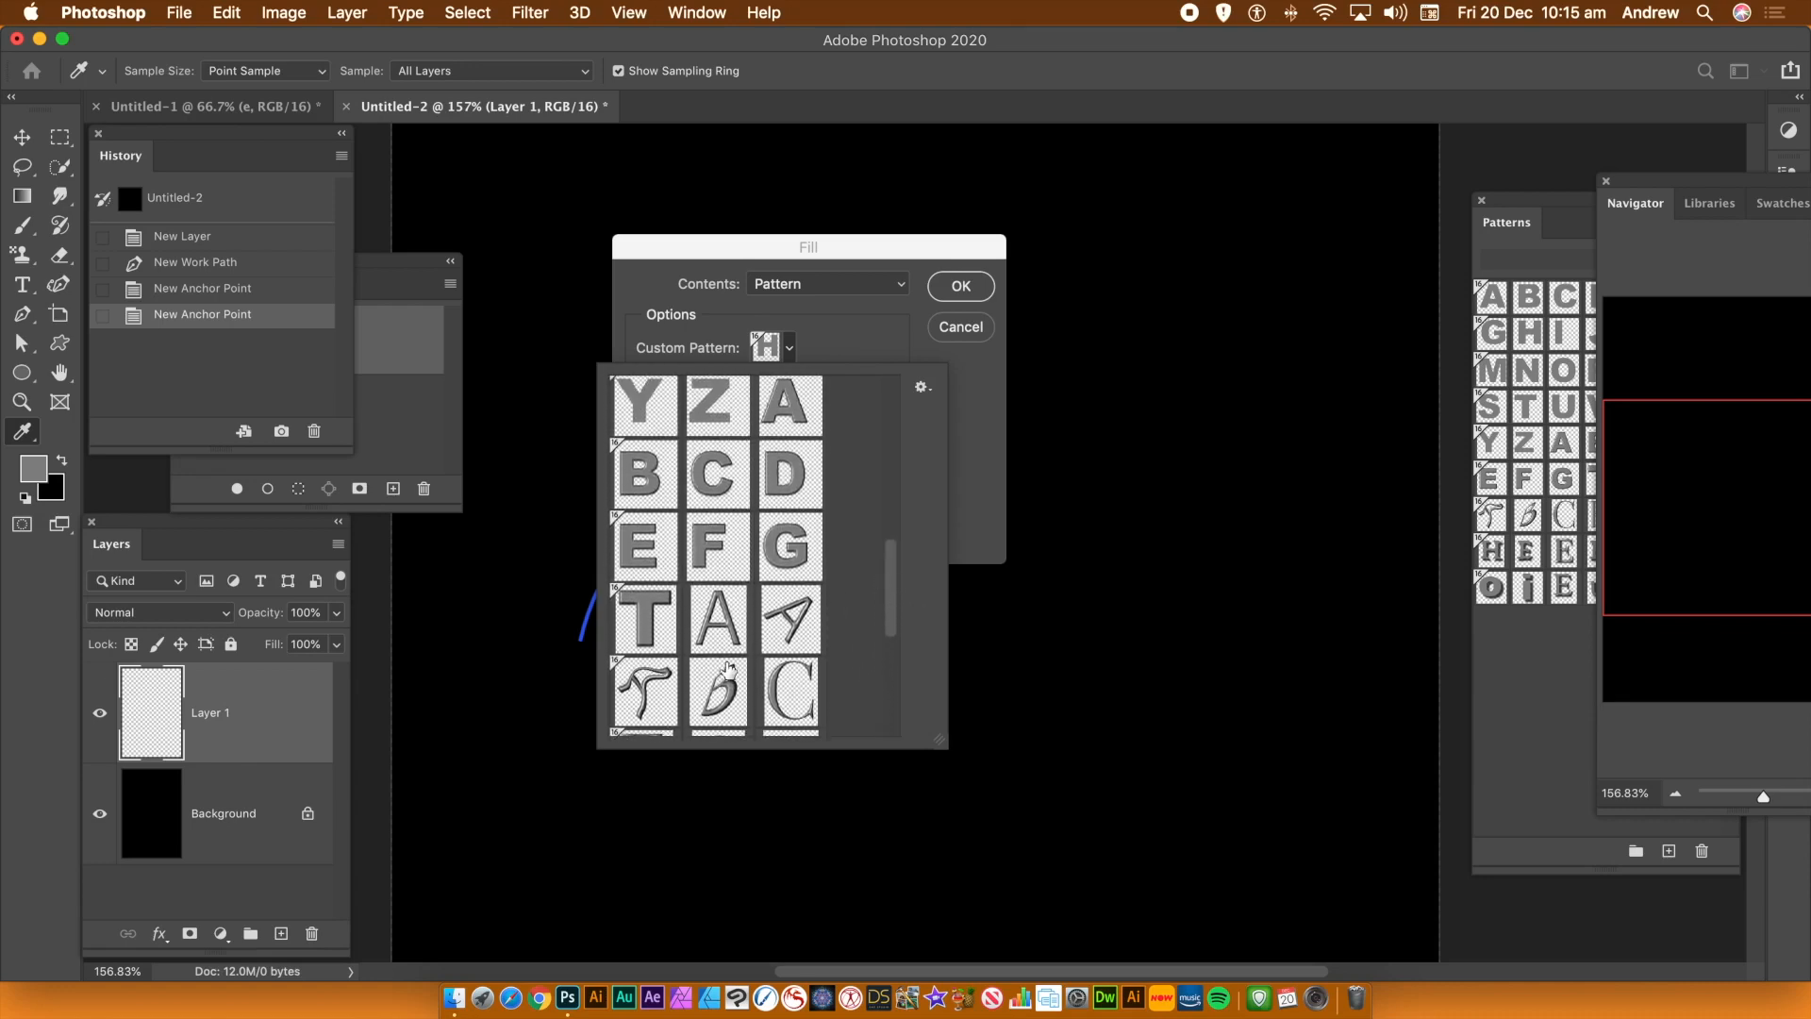
pyautogui.click(645, 625)
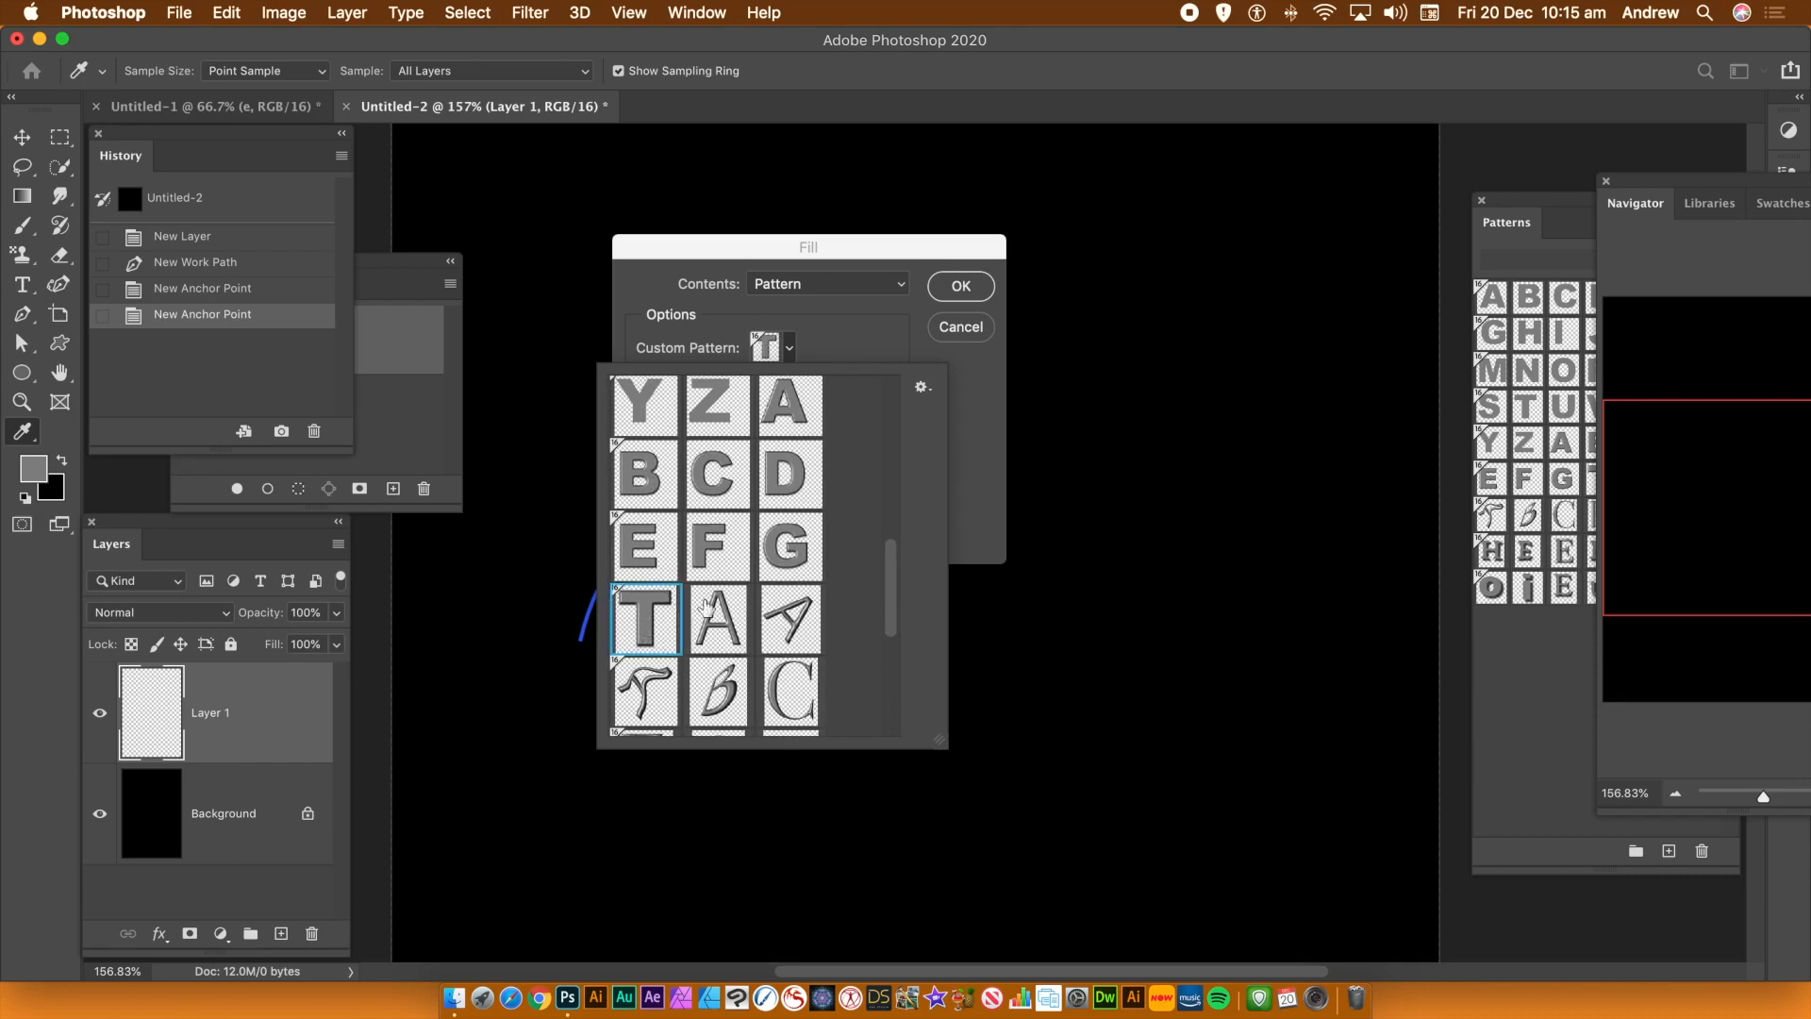
pyautogui.click(986, 491)
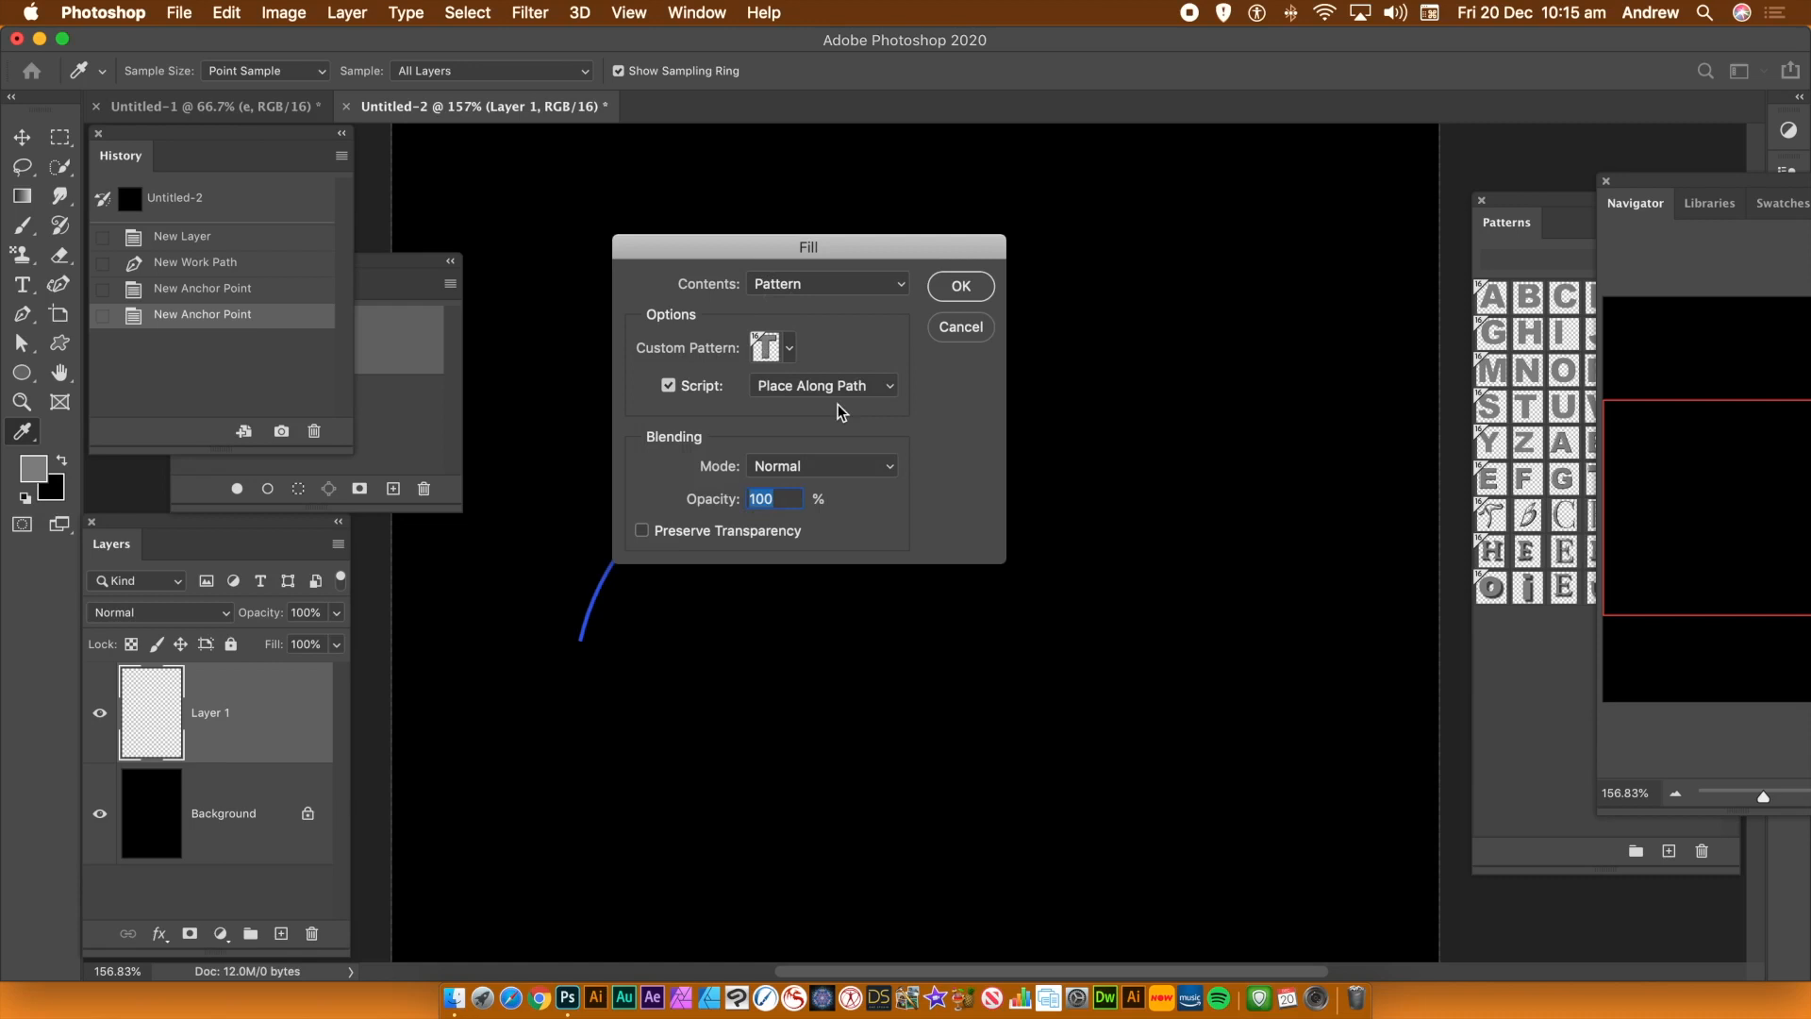
pyautogui.click(950, 293)
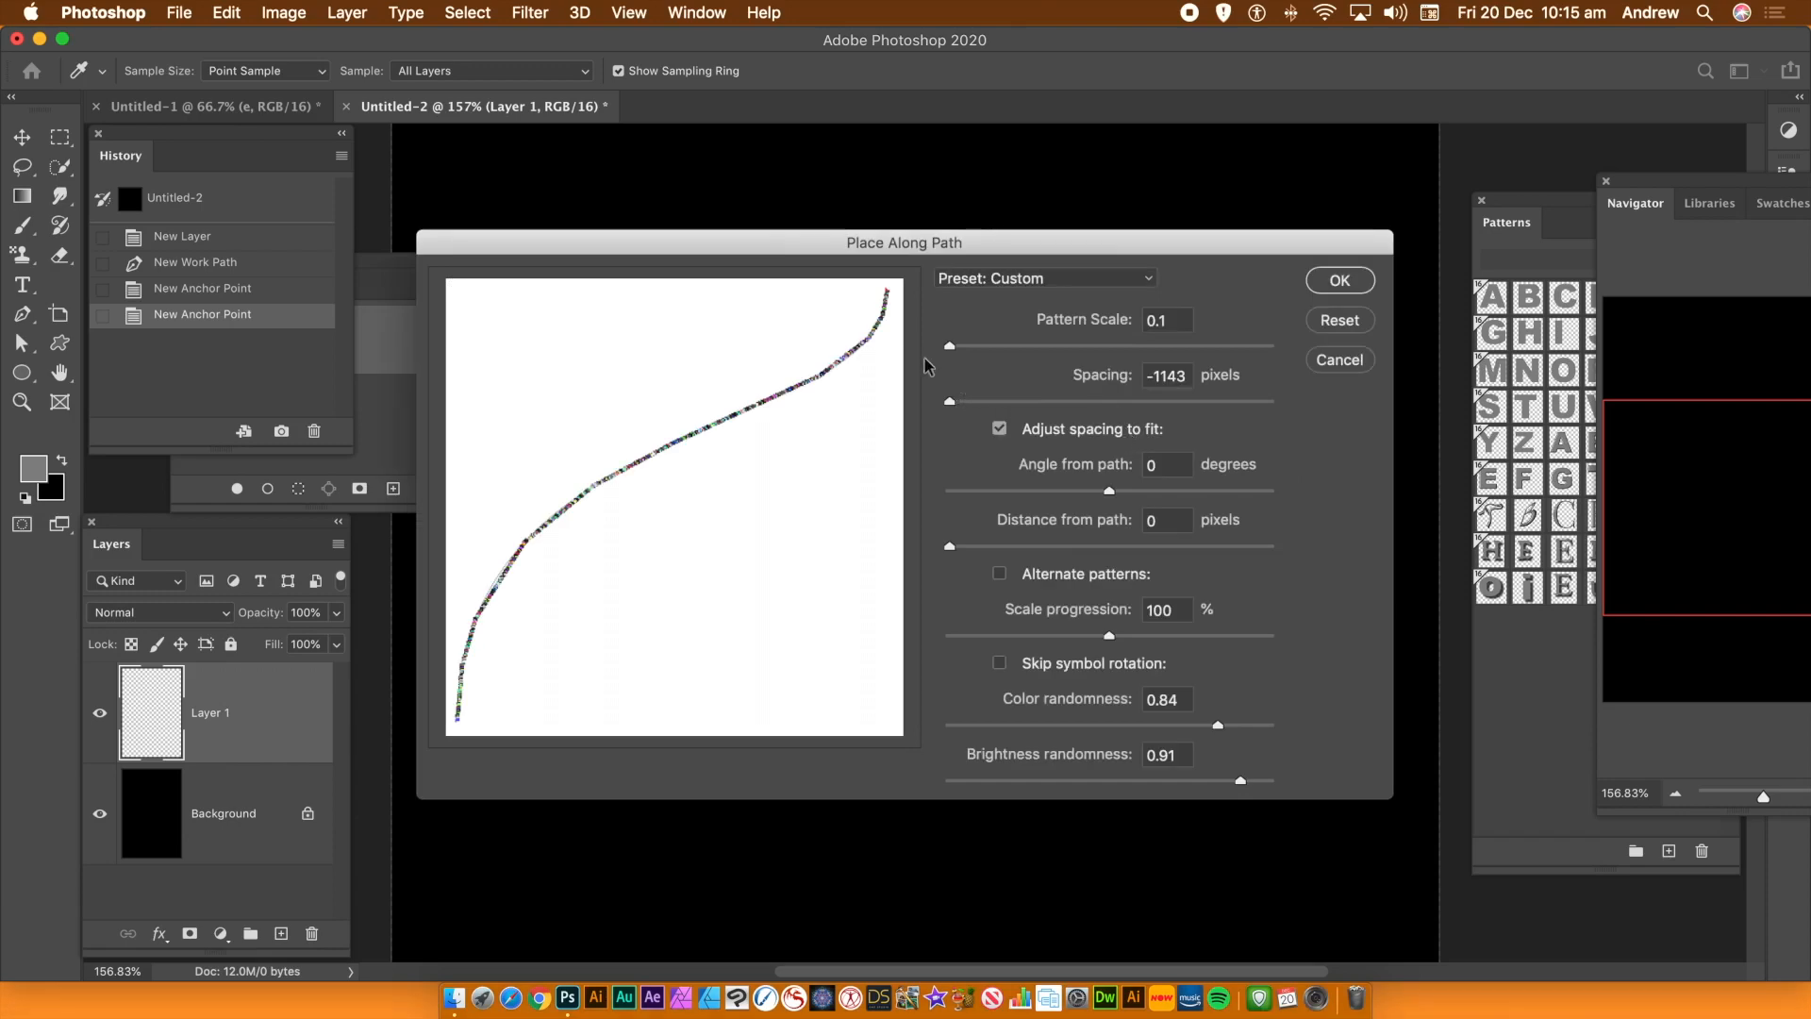
# Set the Place Along Path scale progression to 100.8% and apply it
pyautogui.click(1167, 319)
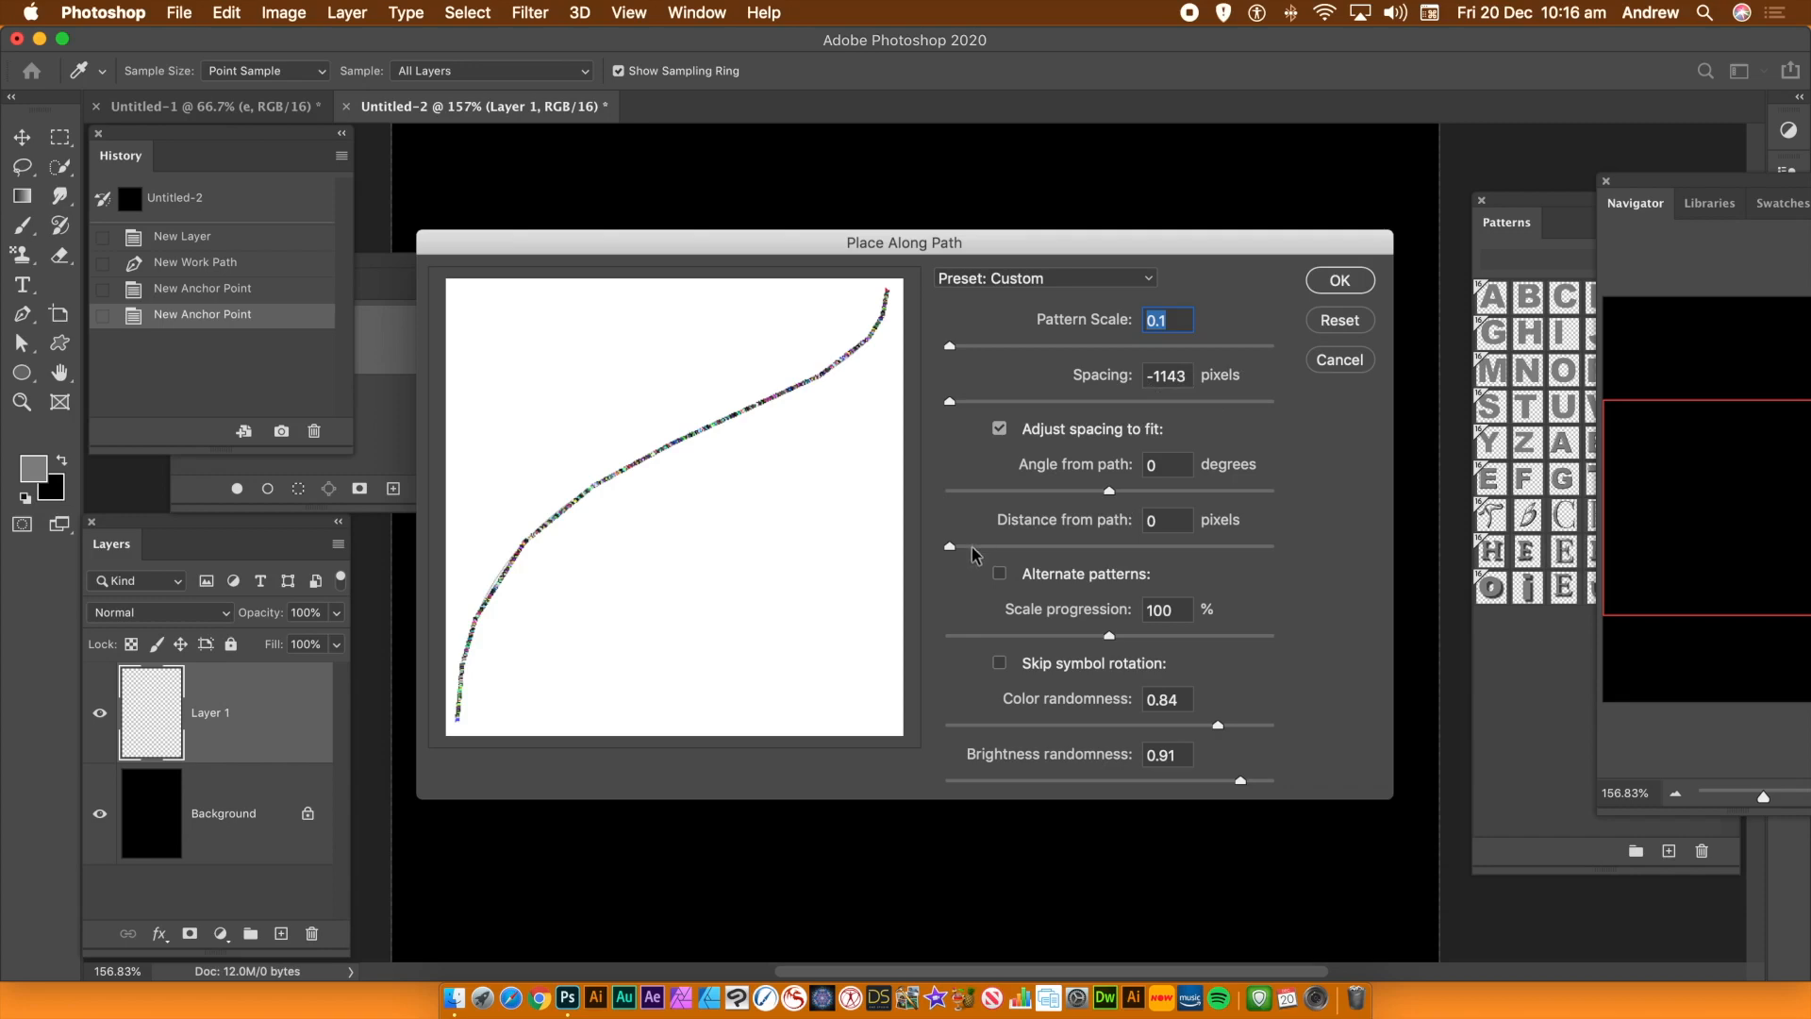
pyautogui.click(1177, 611)
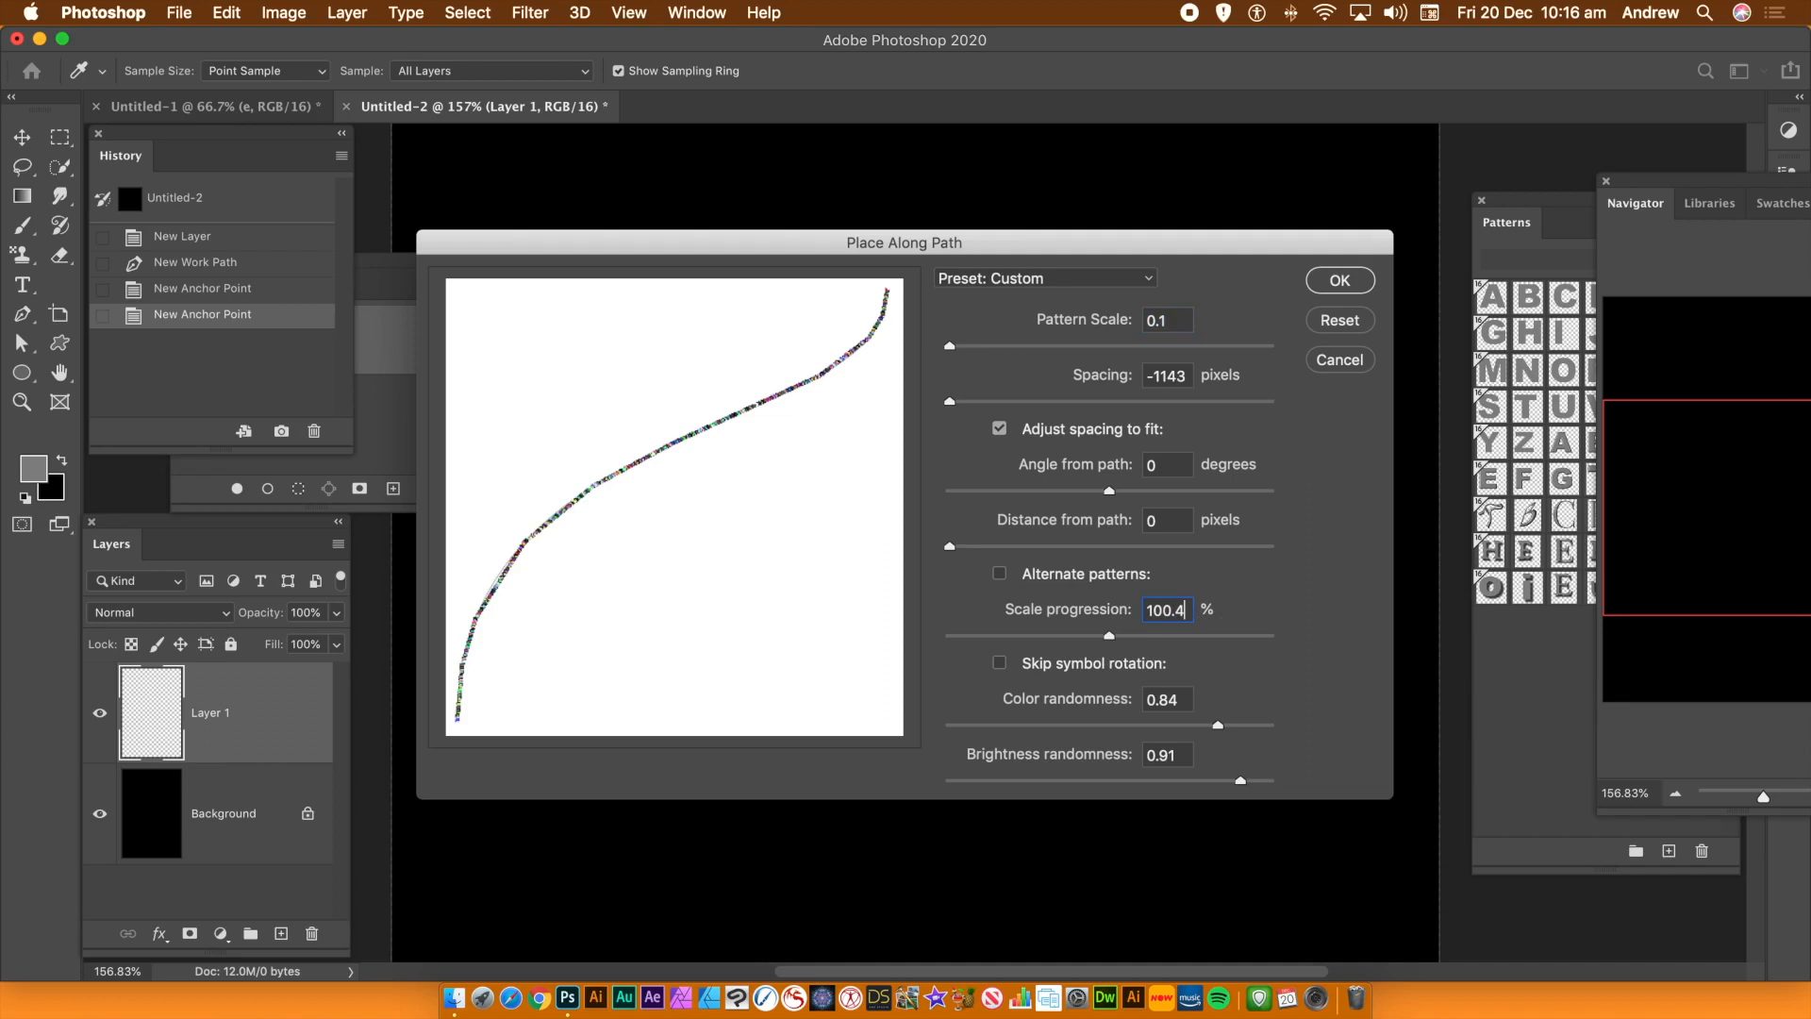
pyautogui.press('Tab')
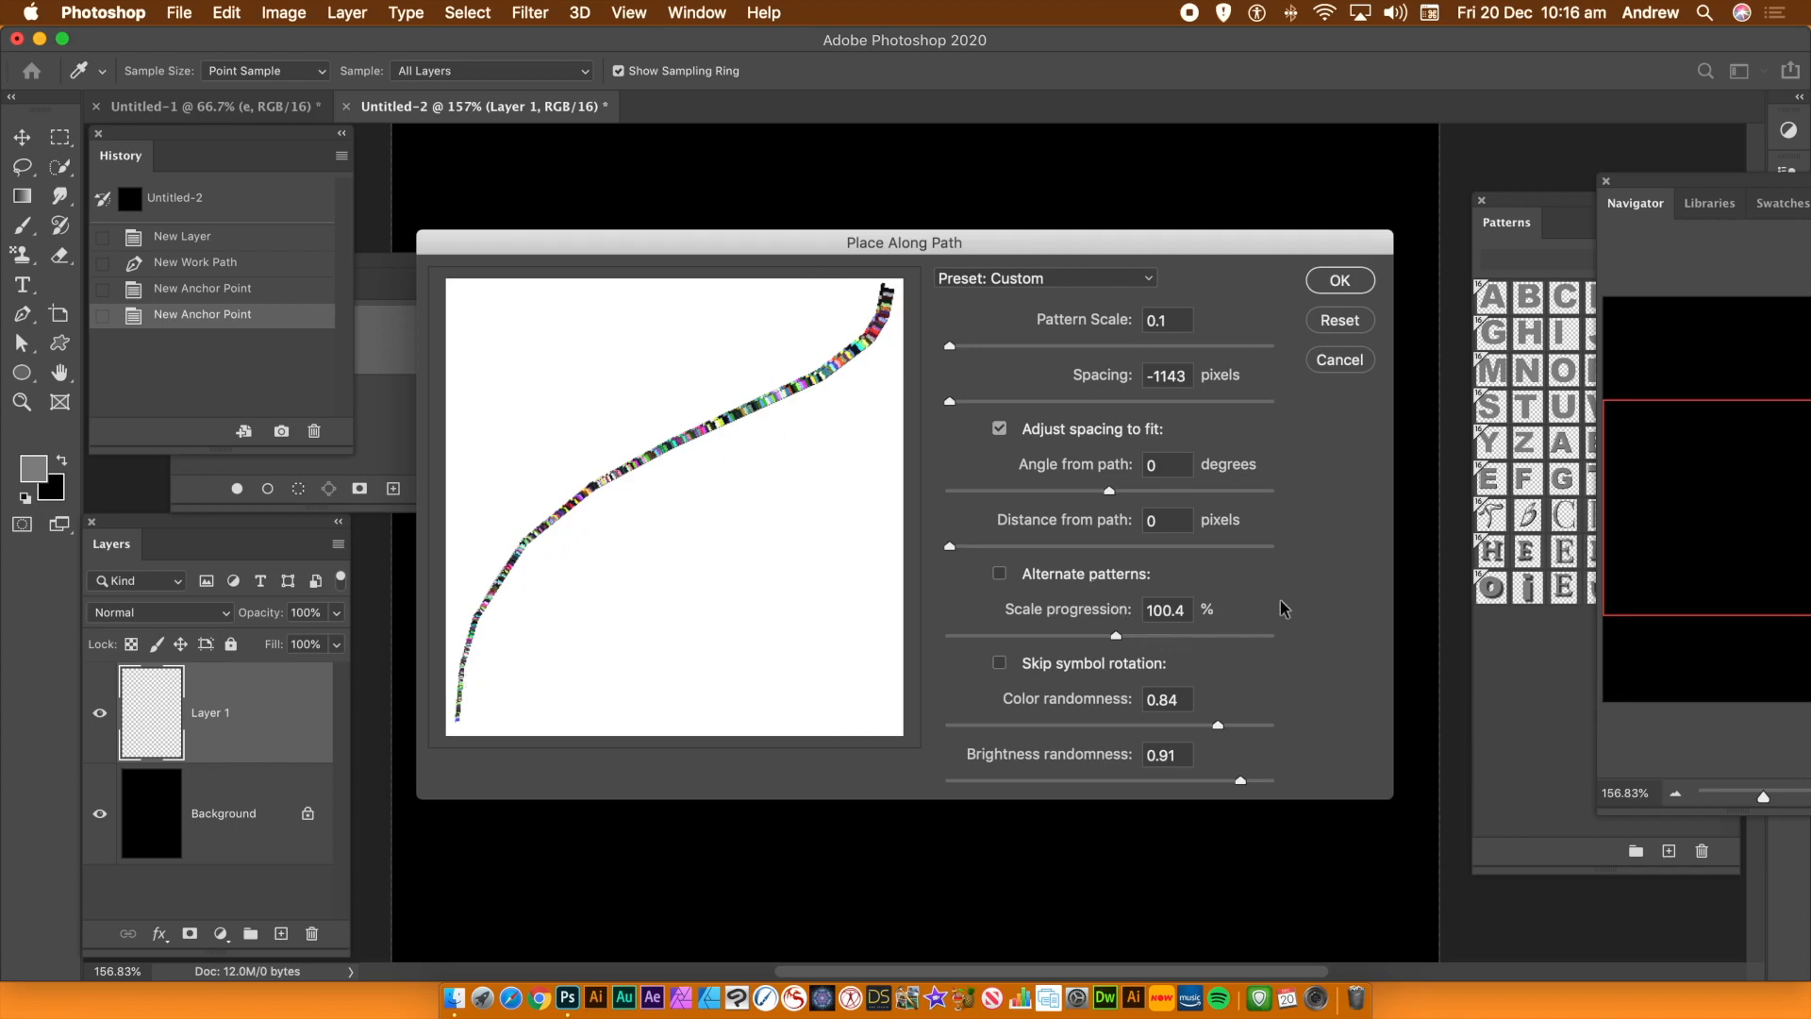
pyautogui.moveTo(1181, 610); pyautogui.dragTo(1190, 609)
pyautogui.write('8')
pyautogui.click(1179, 700)
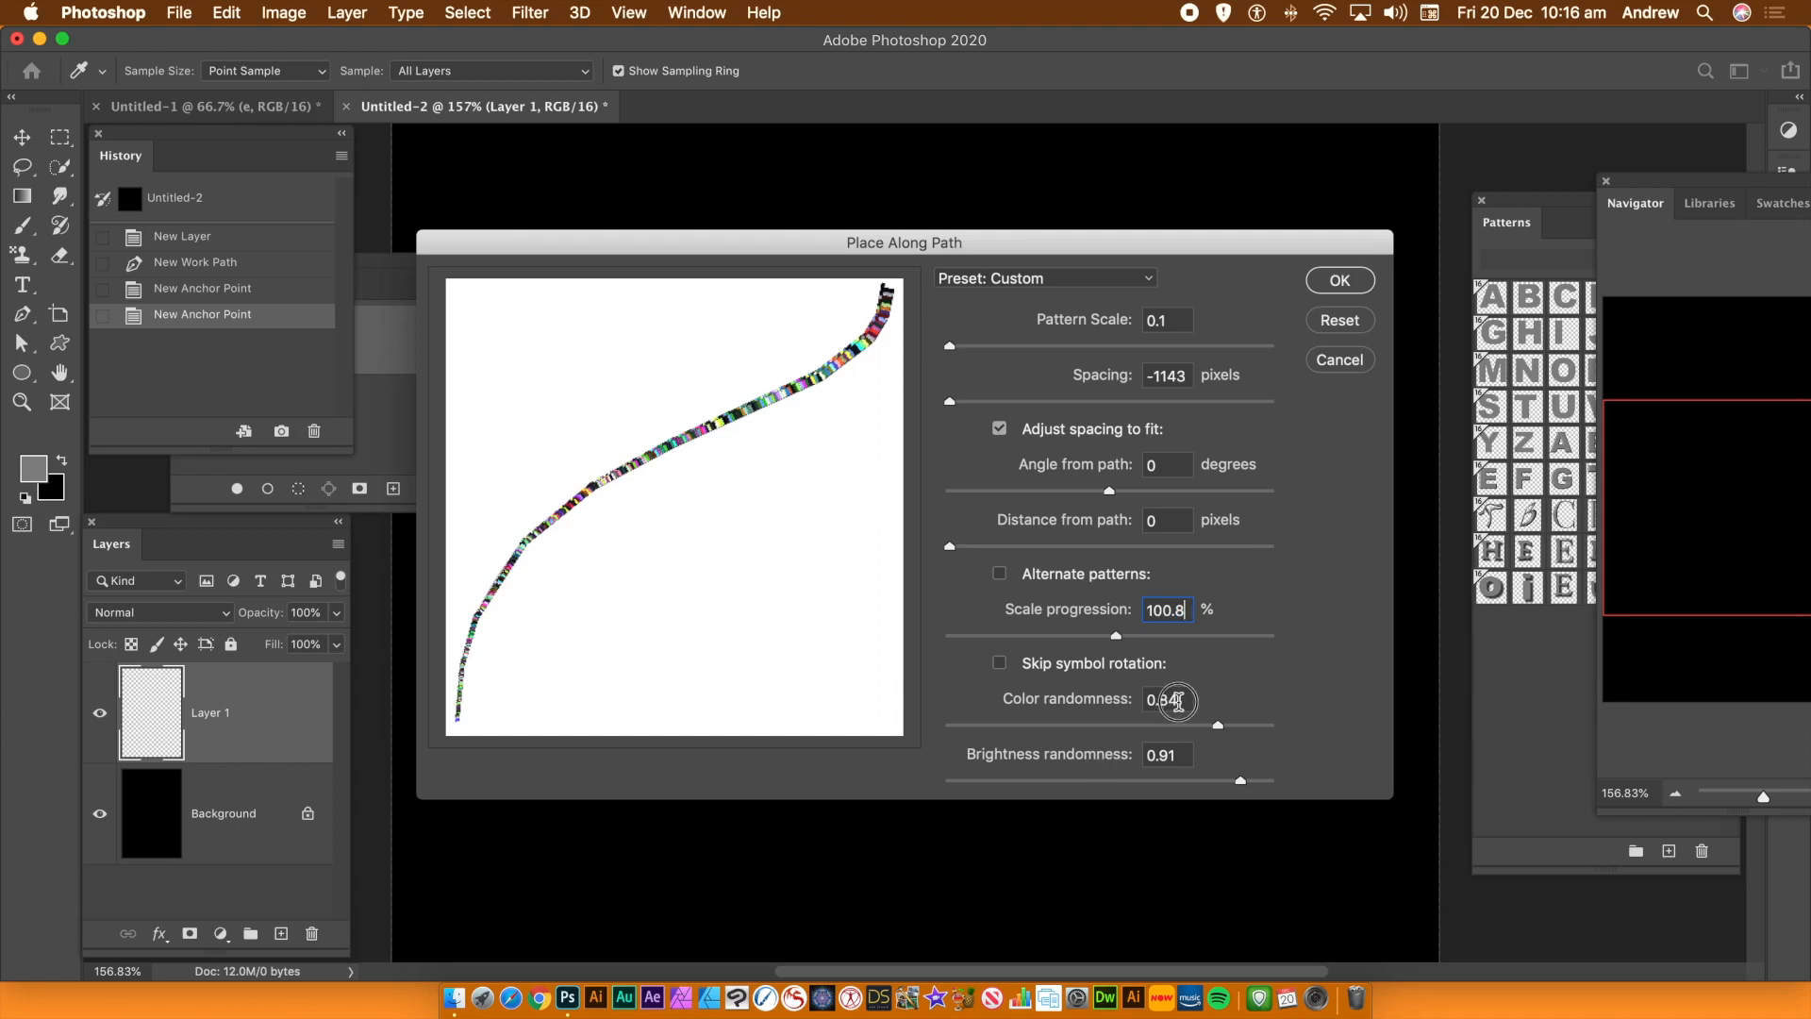
pyautogui.moveTo(1179, 700); pyautogui.dragTo(1099, 707)
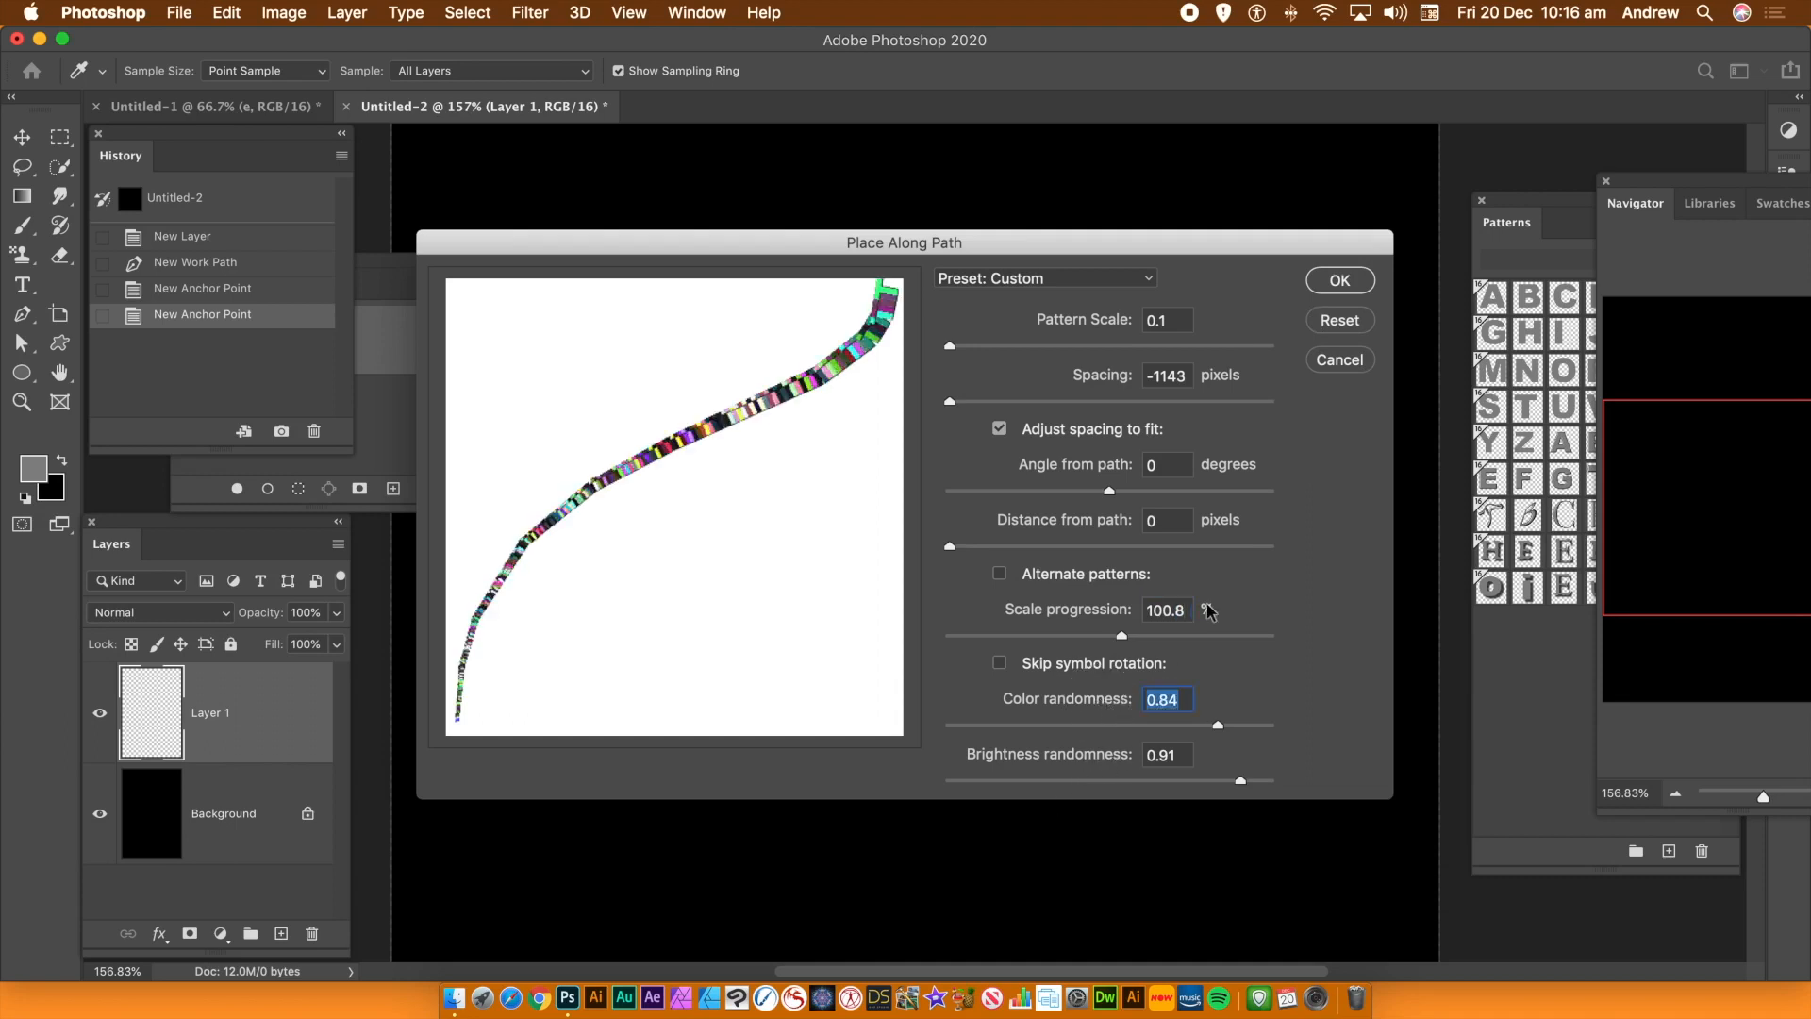
pyautogui.click(1339, 281)
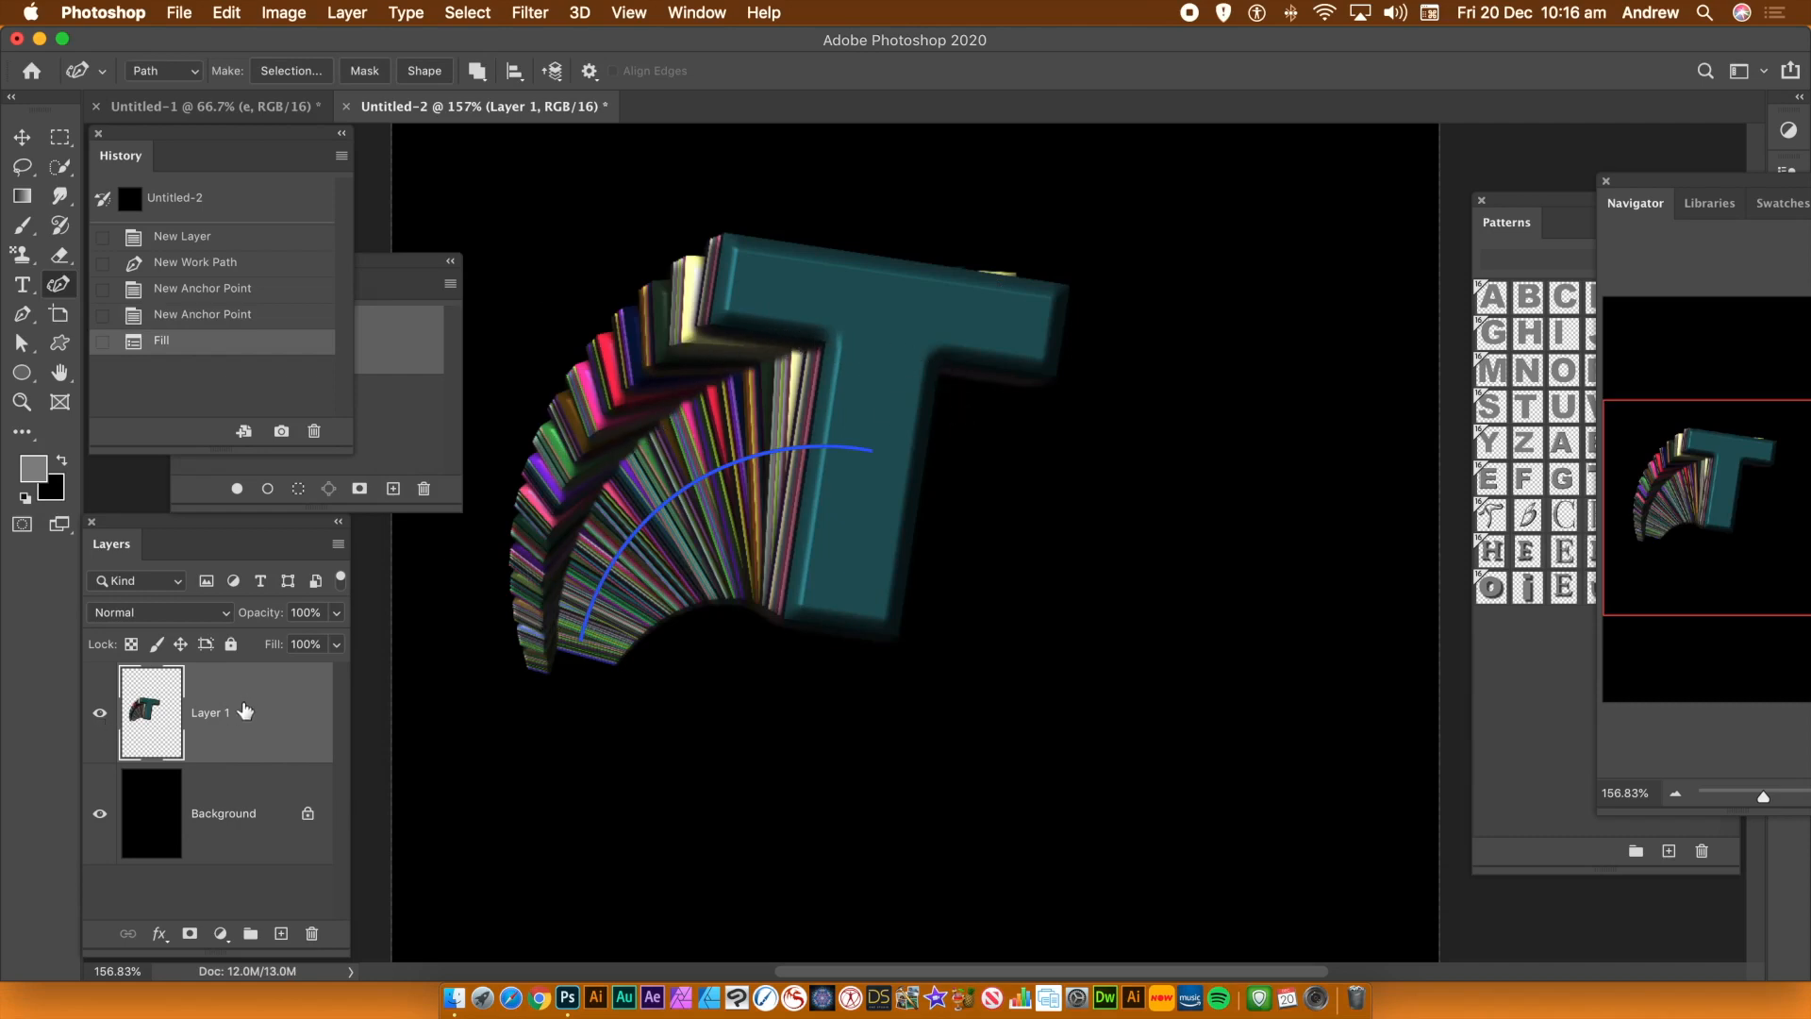
# Convert Layer 1 to a smart object and delete the work path
pyautogui.click(359, 15)
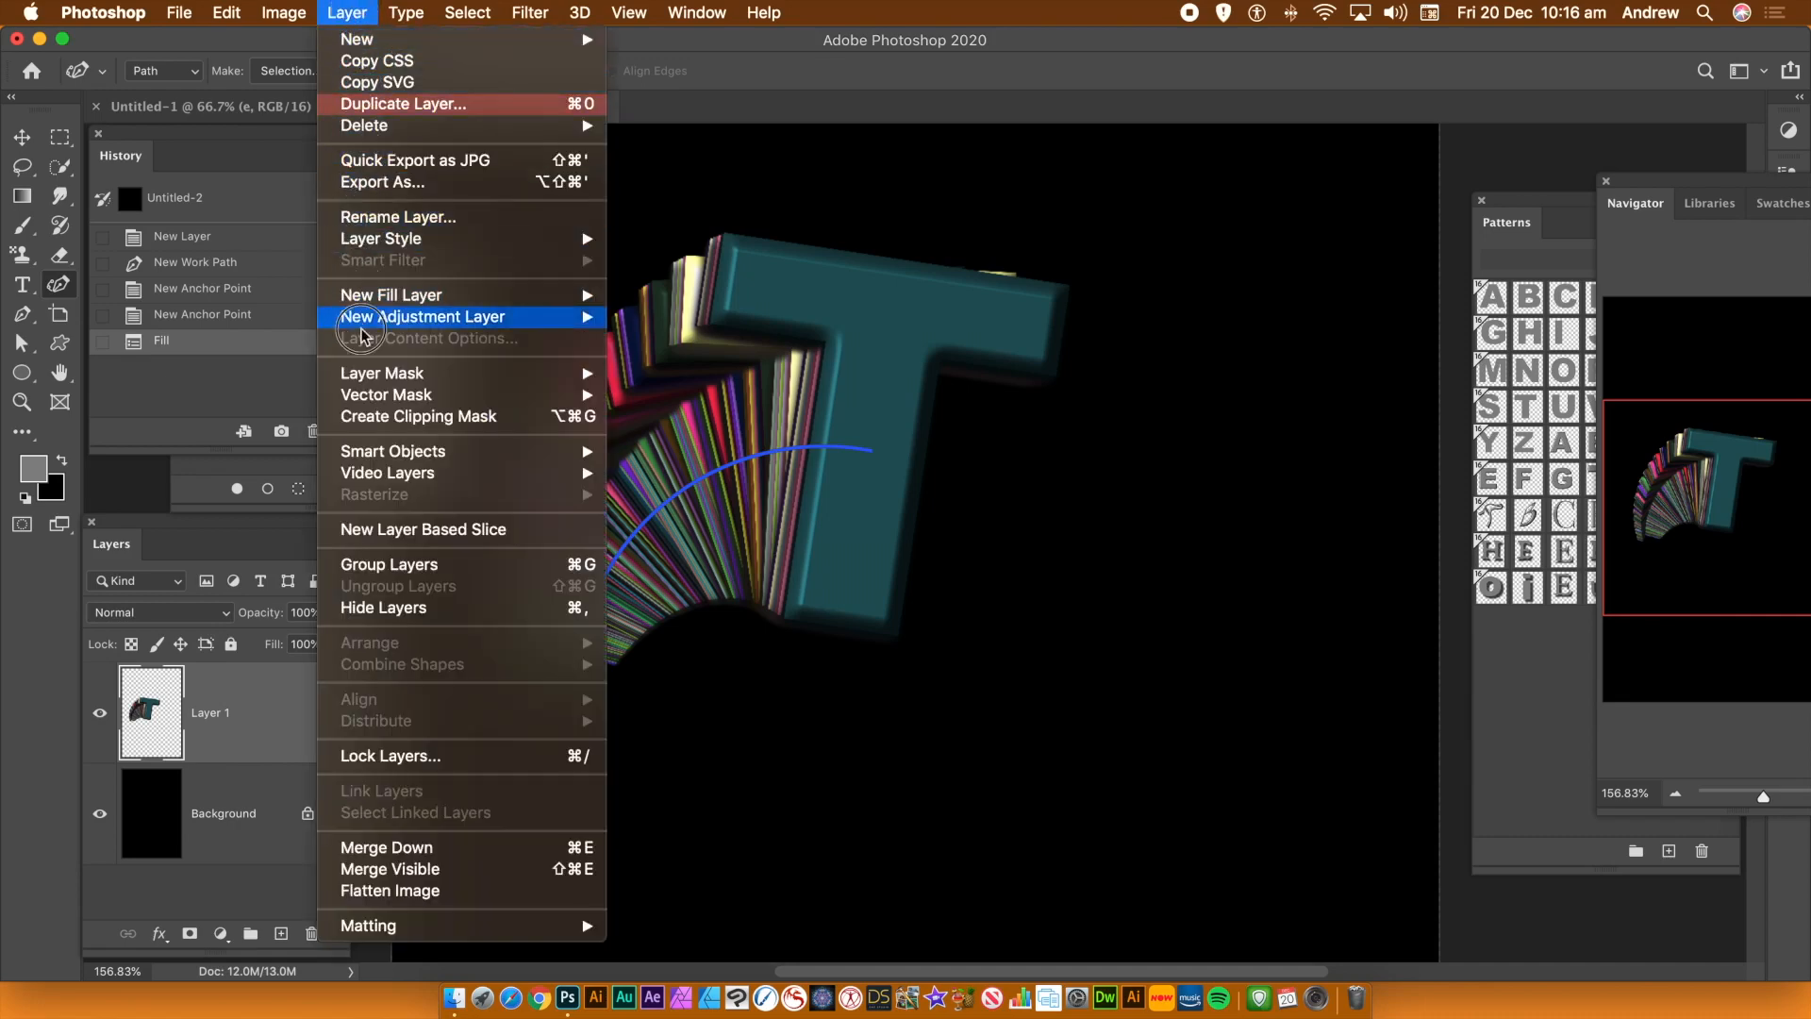
pyautogui.moveTo(394, 451)
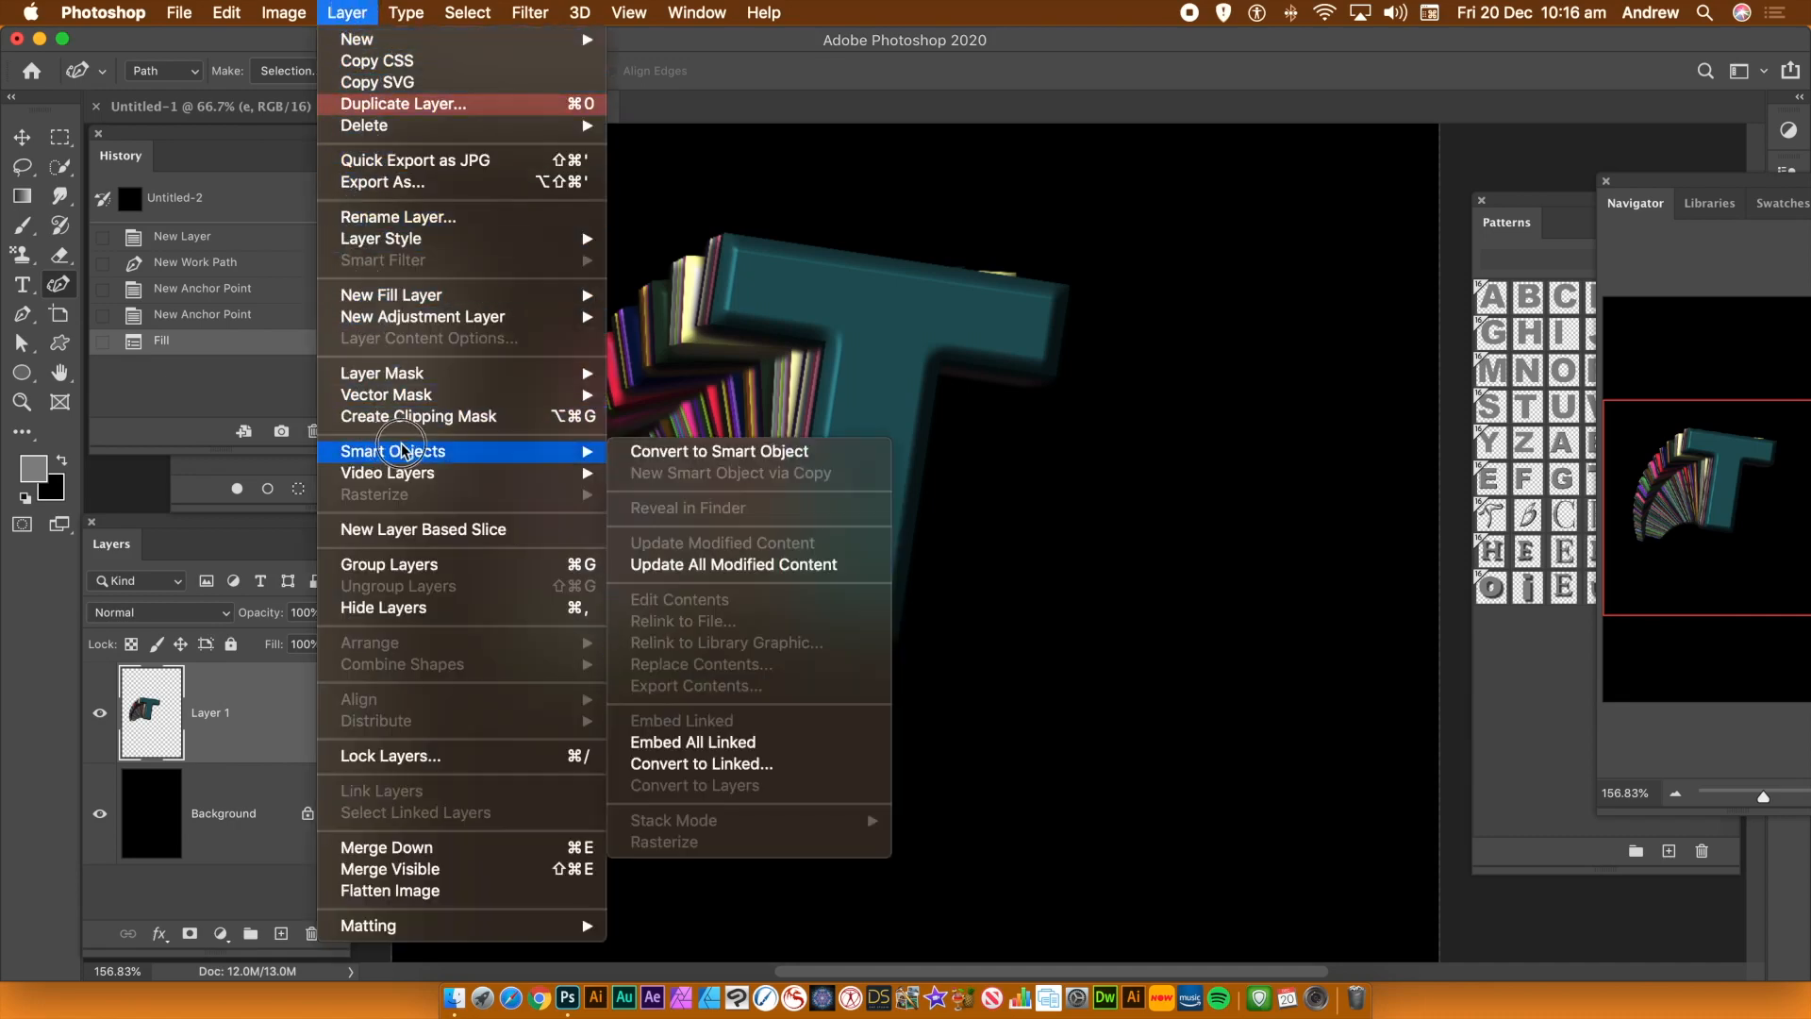
pyautogui.click(757, 453)
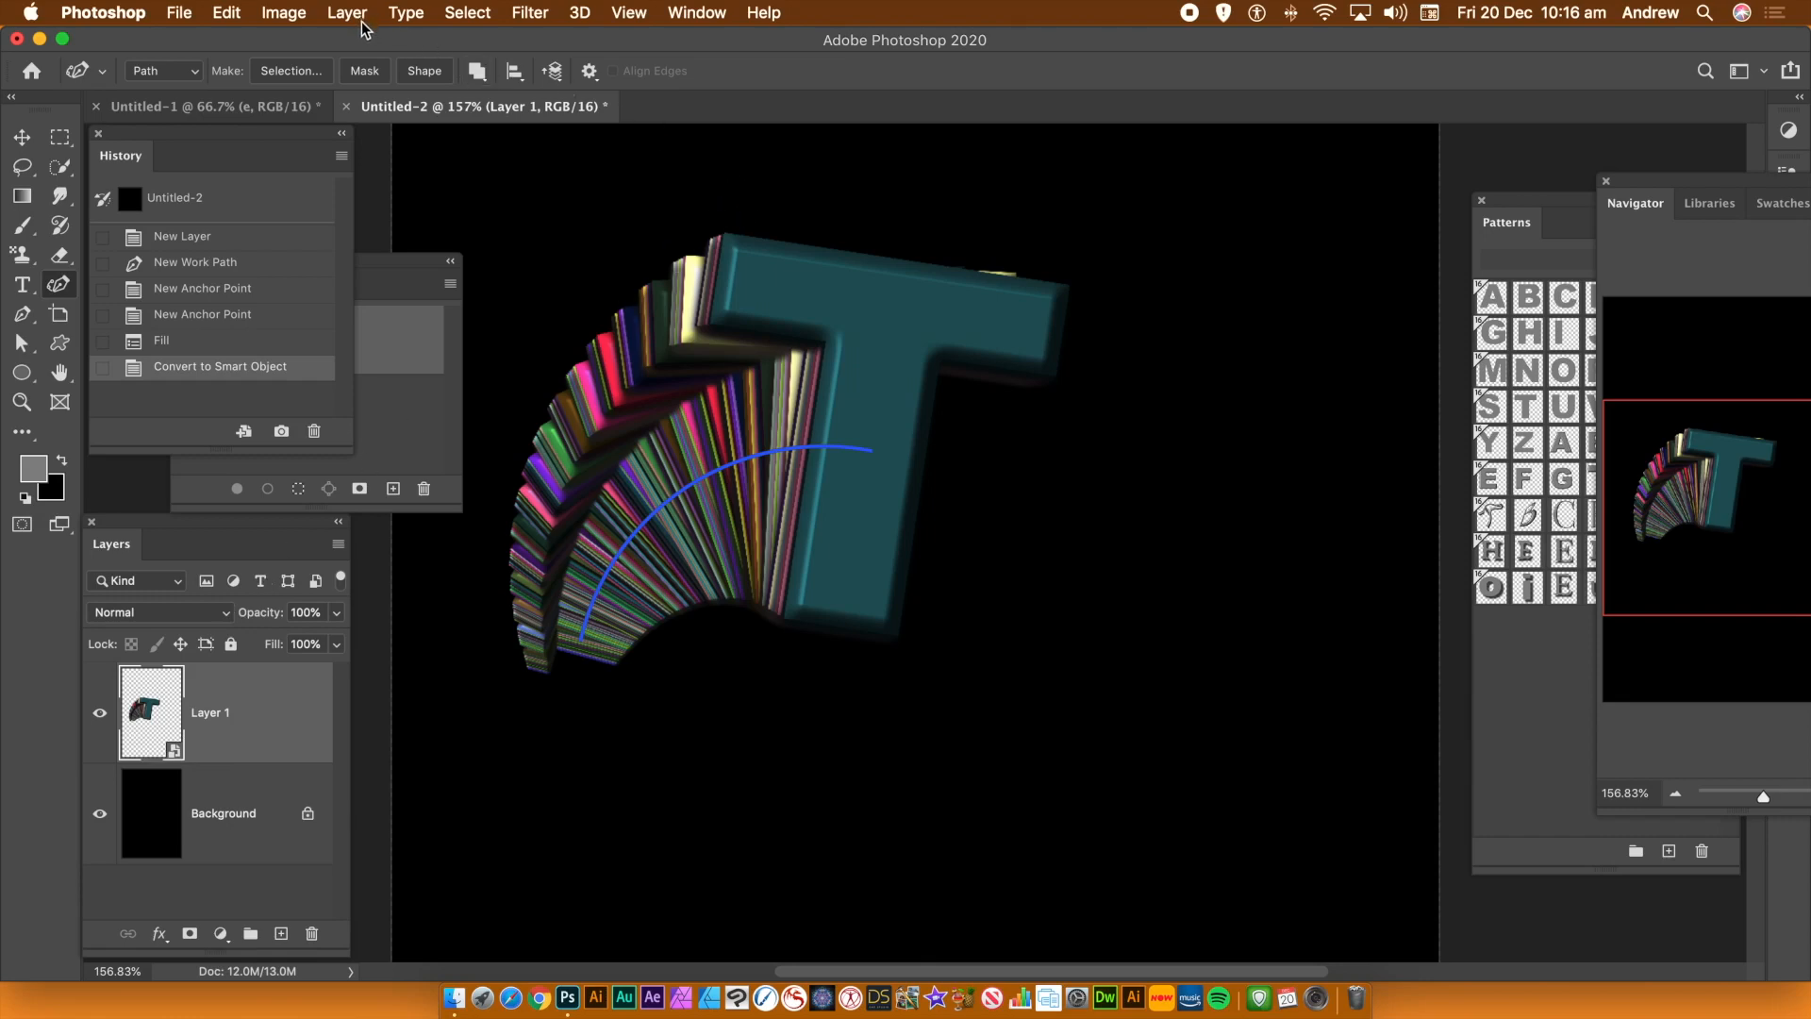
pyautogui.press('BackSpace')
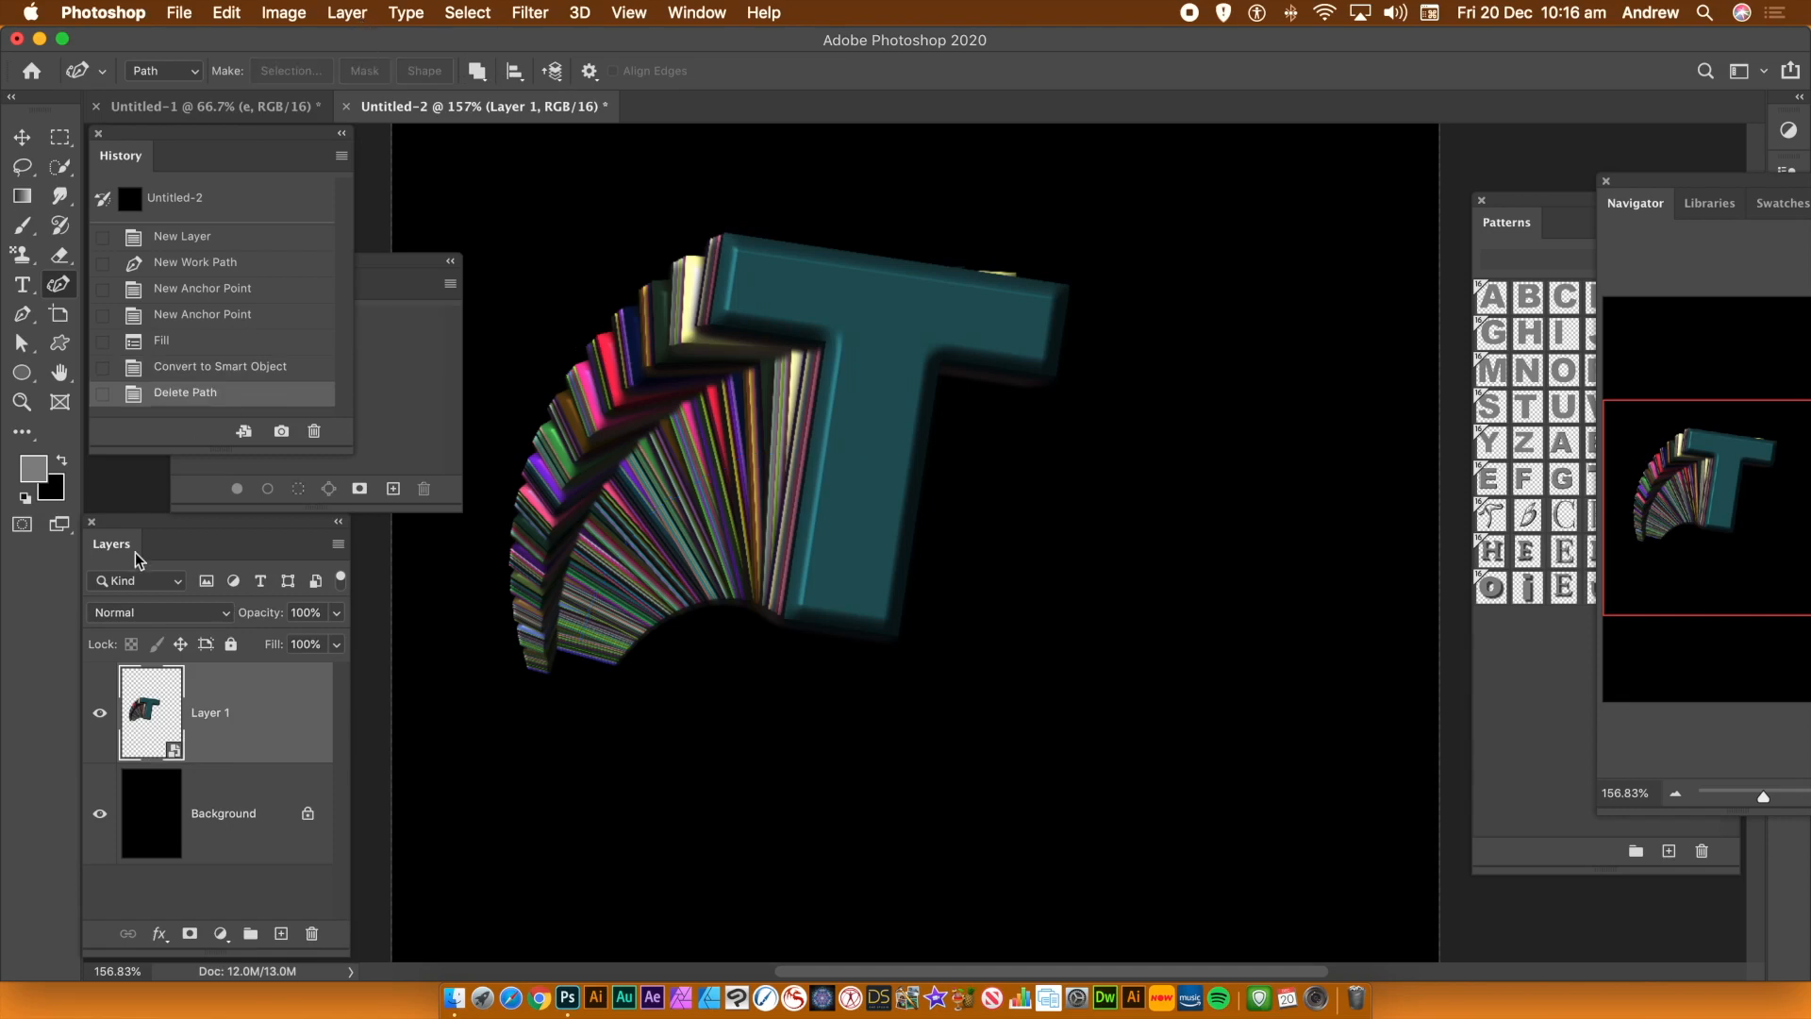
# Draw a new wavy work path with the Curvature Pen running from below the T's trail to its right
pyautogui.click(387, 265)
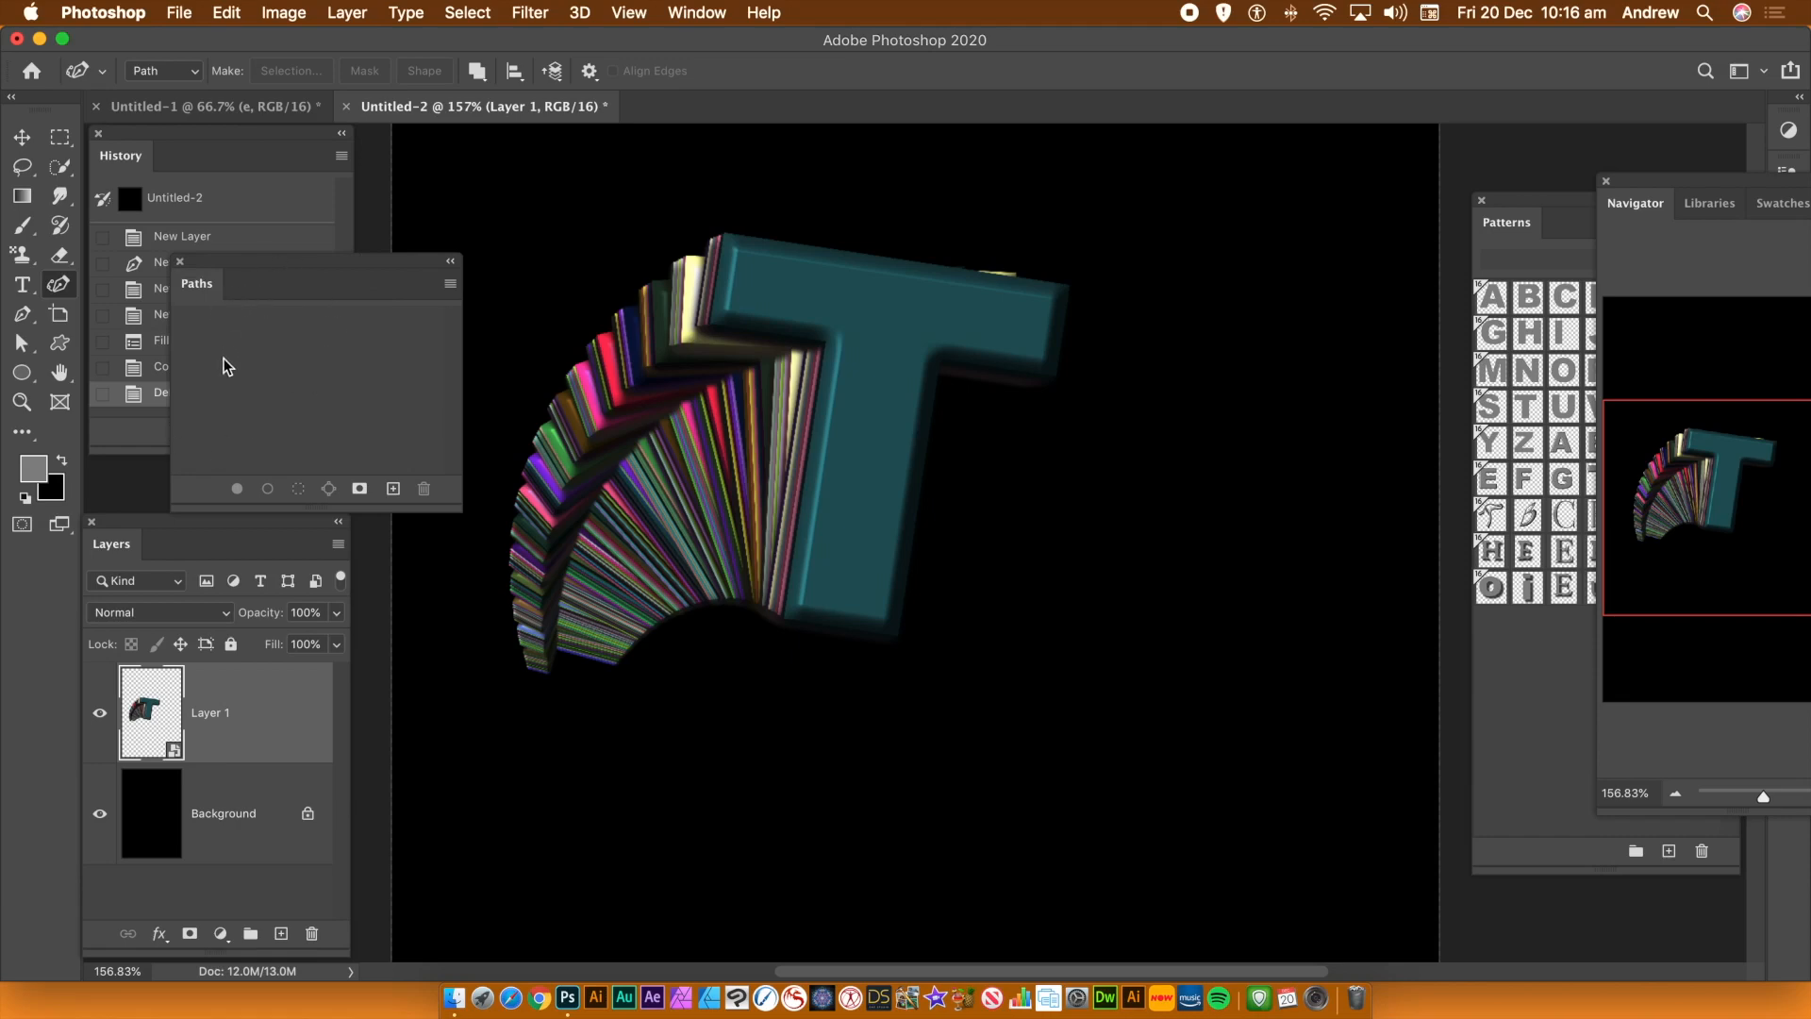
pyautogui.click(623, 644)
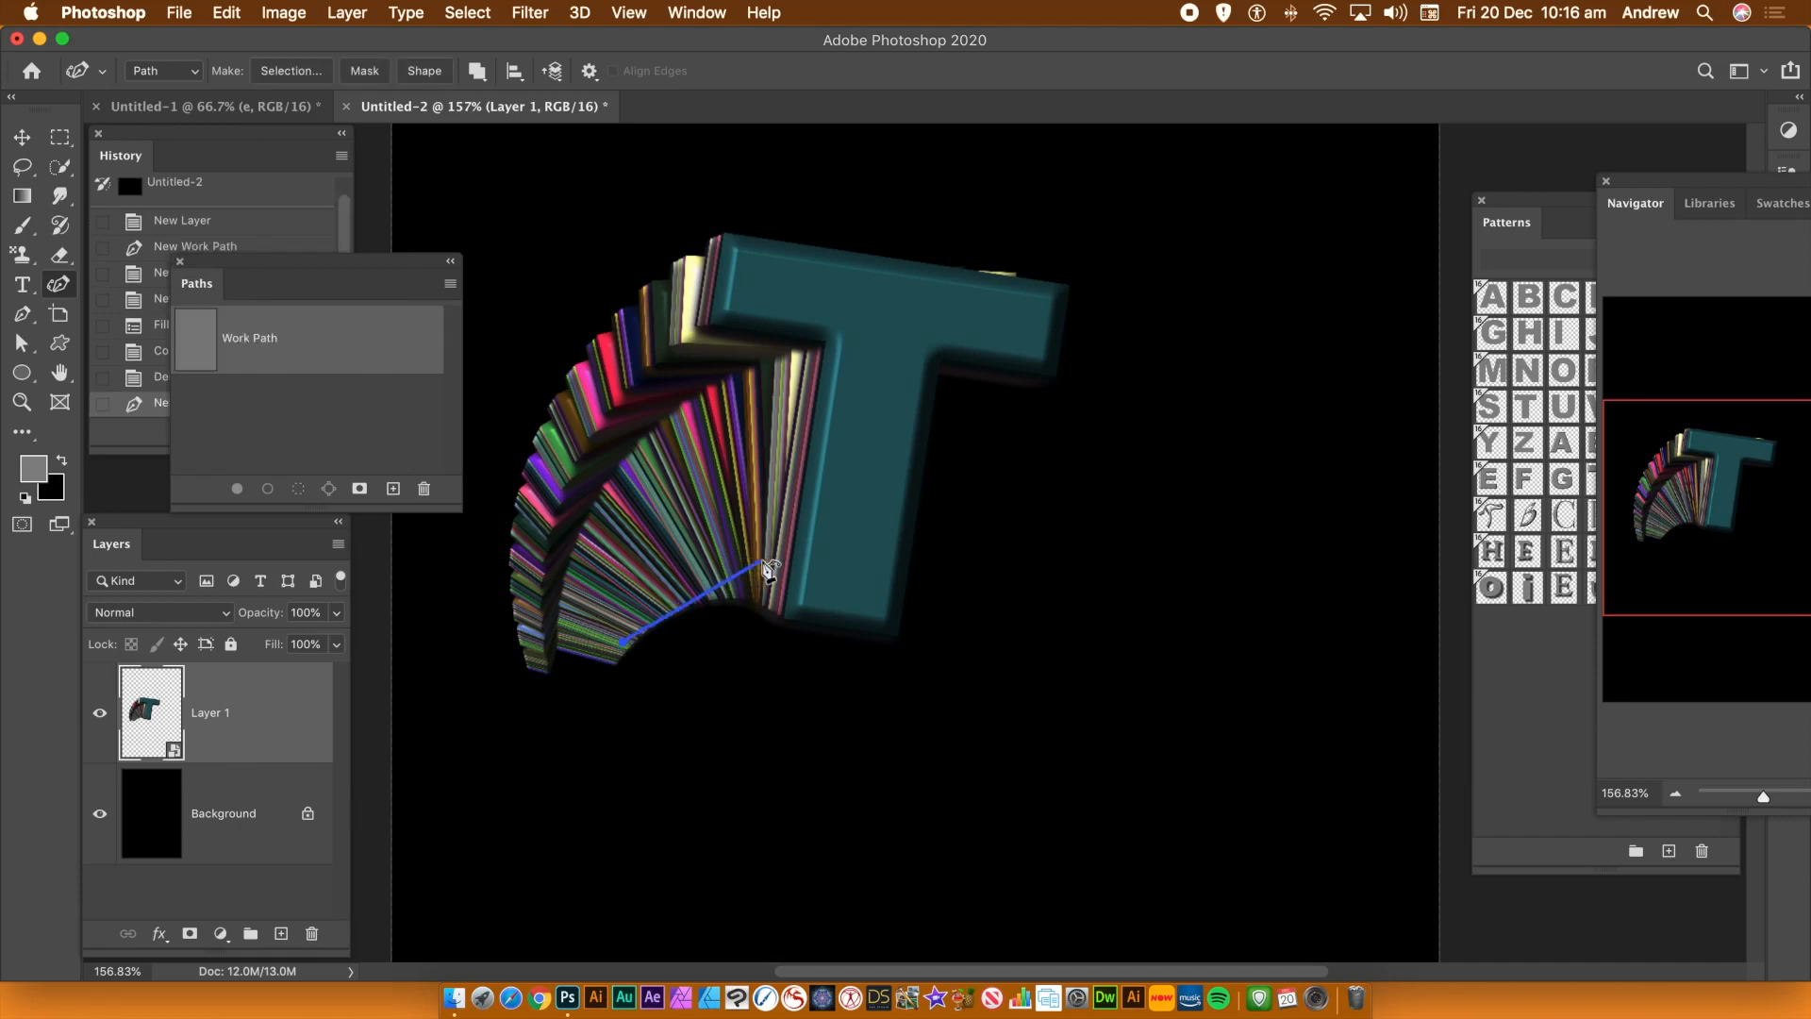
pyautogui.click(769, 561)
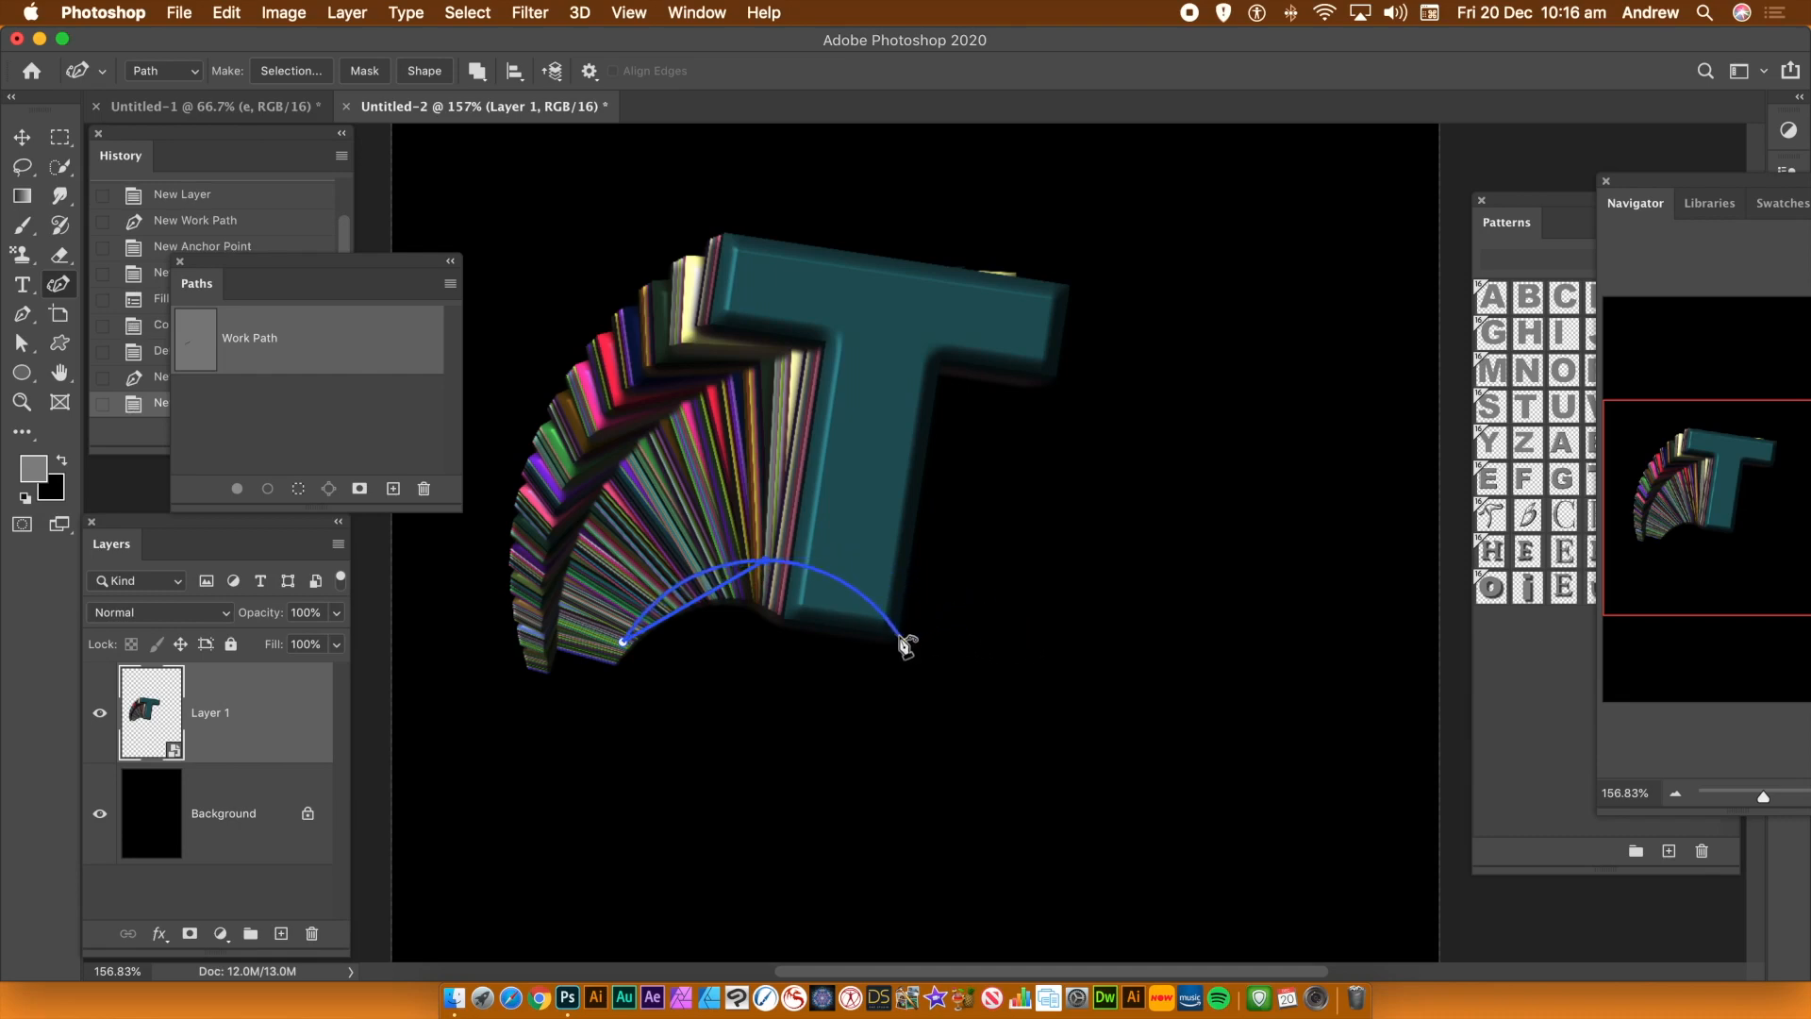
pyautogui.click(901, 636)
pyautogui.click(1025, 556)
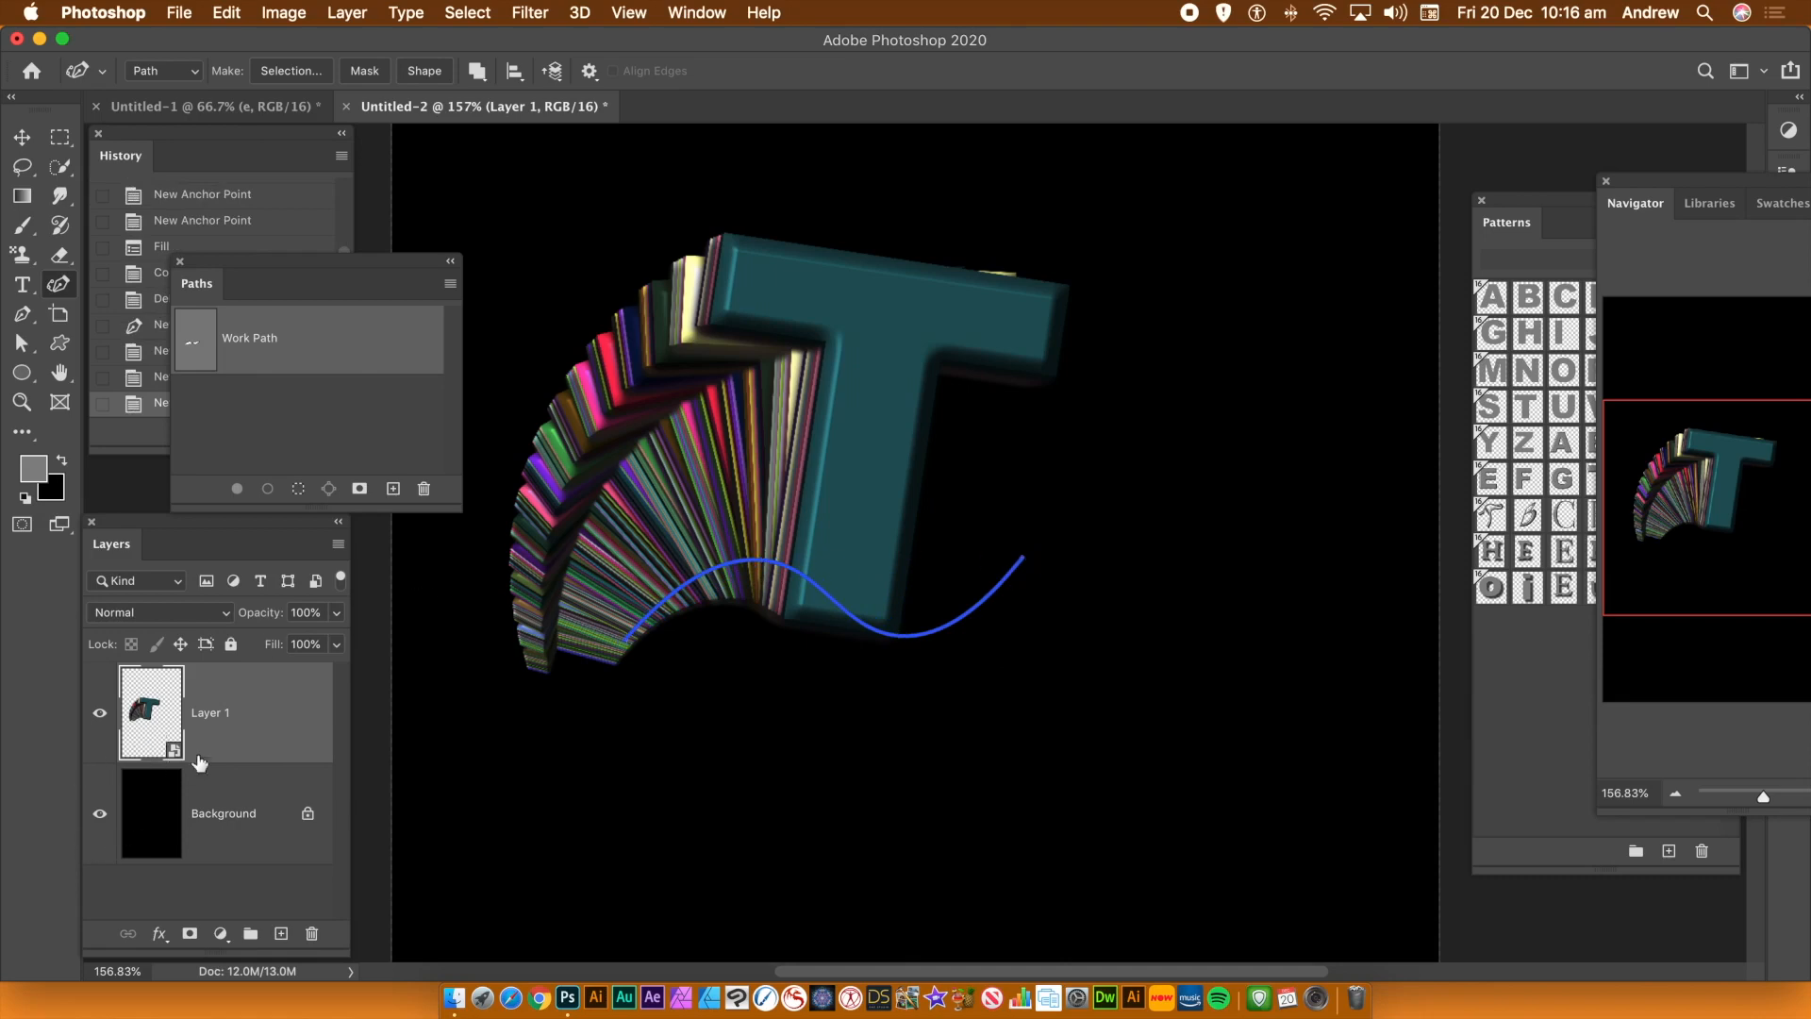
# Add a new empty layer above Layer 1
pyautogui.click(345, 12)
pyautogui.moveTo(358, 42)
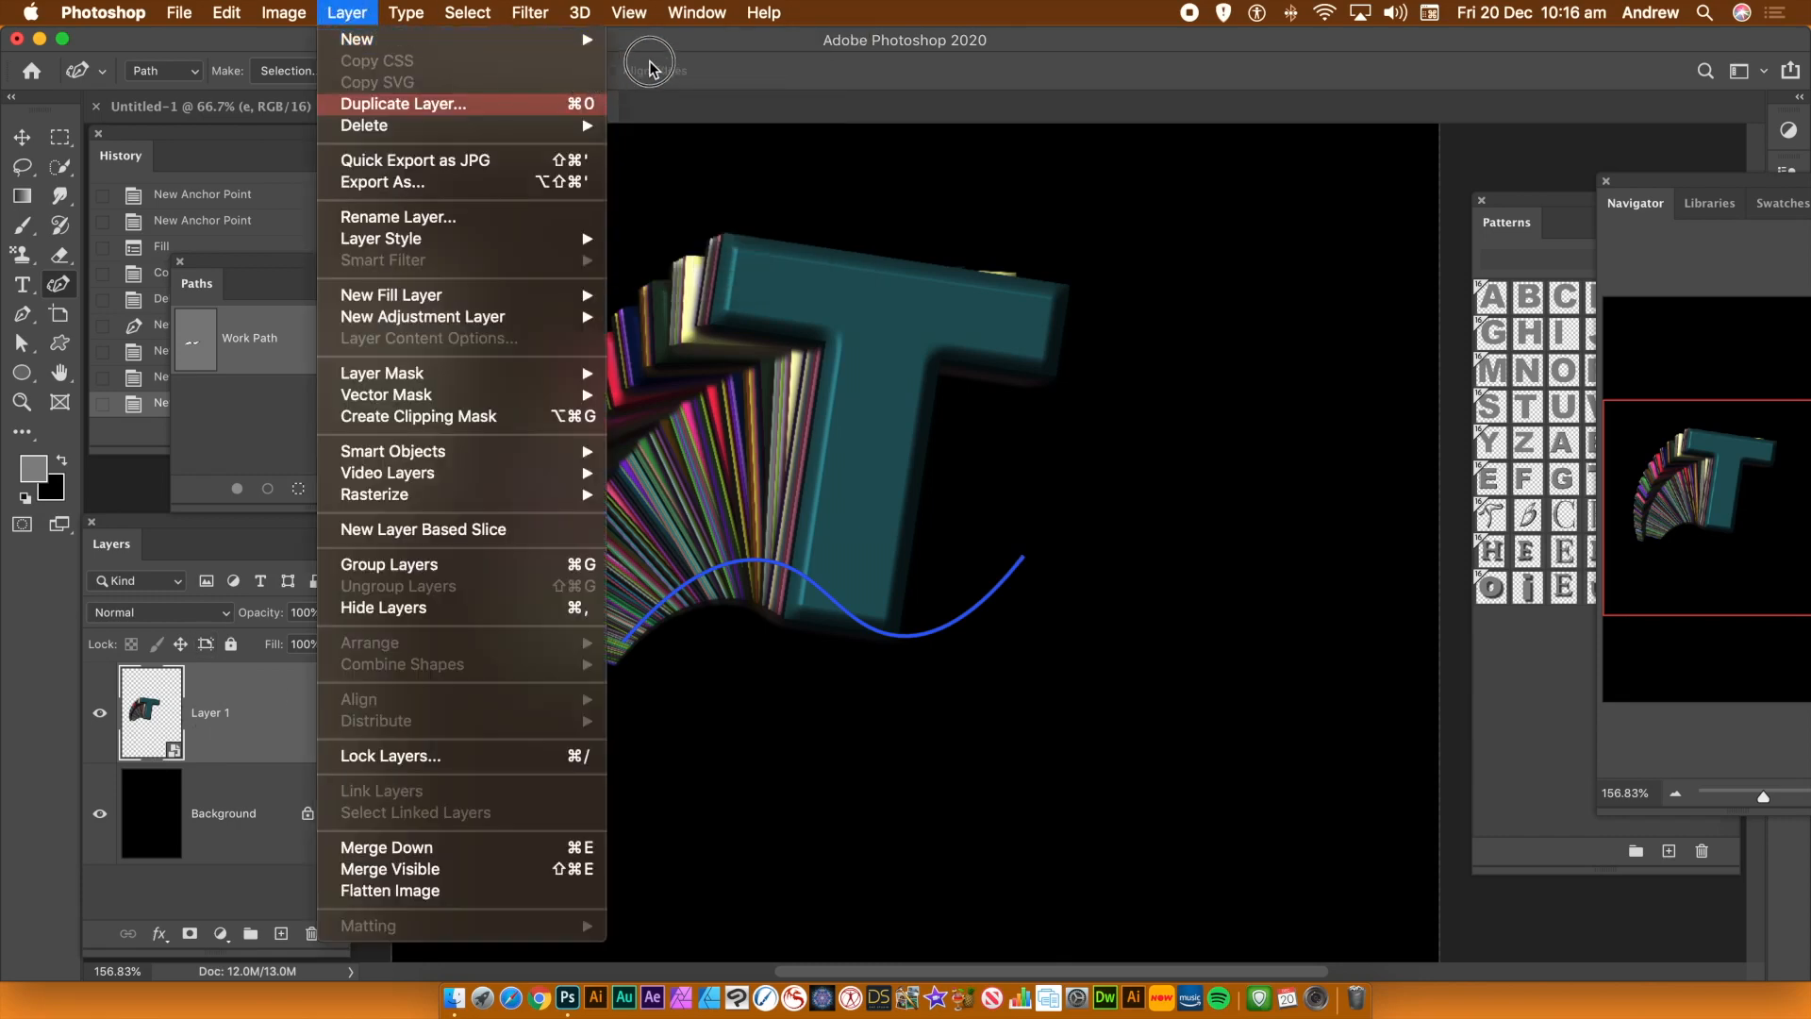
pyautogui.click(671, 49)
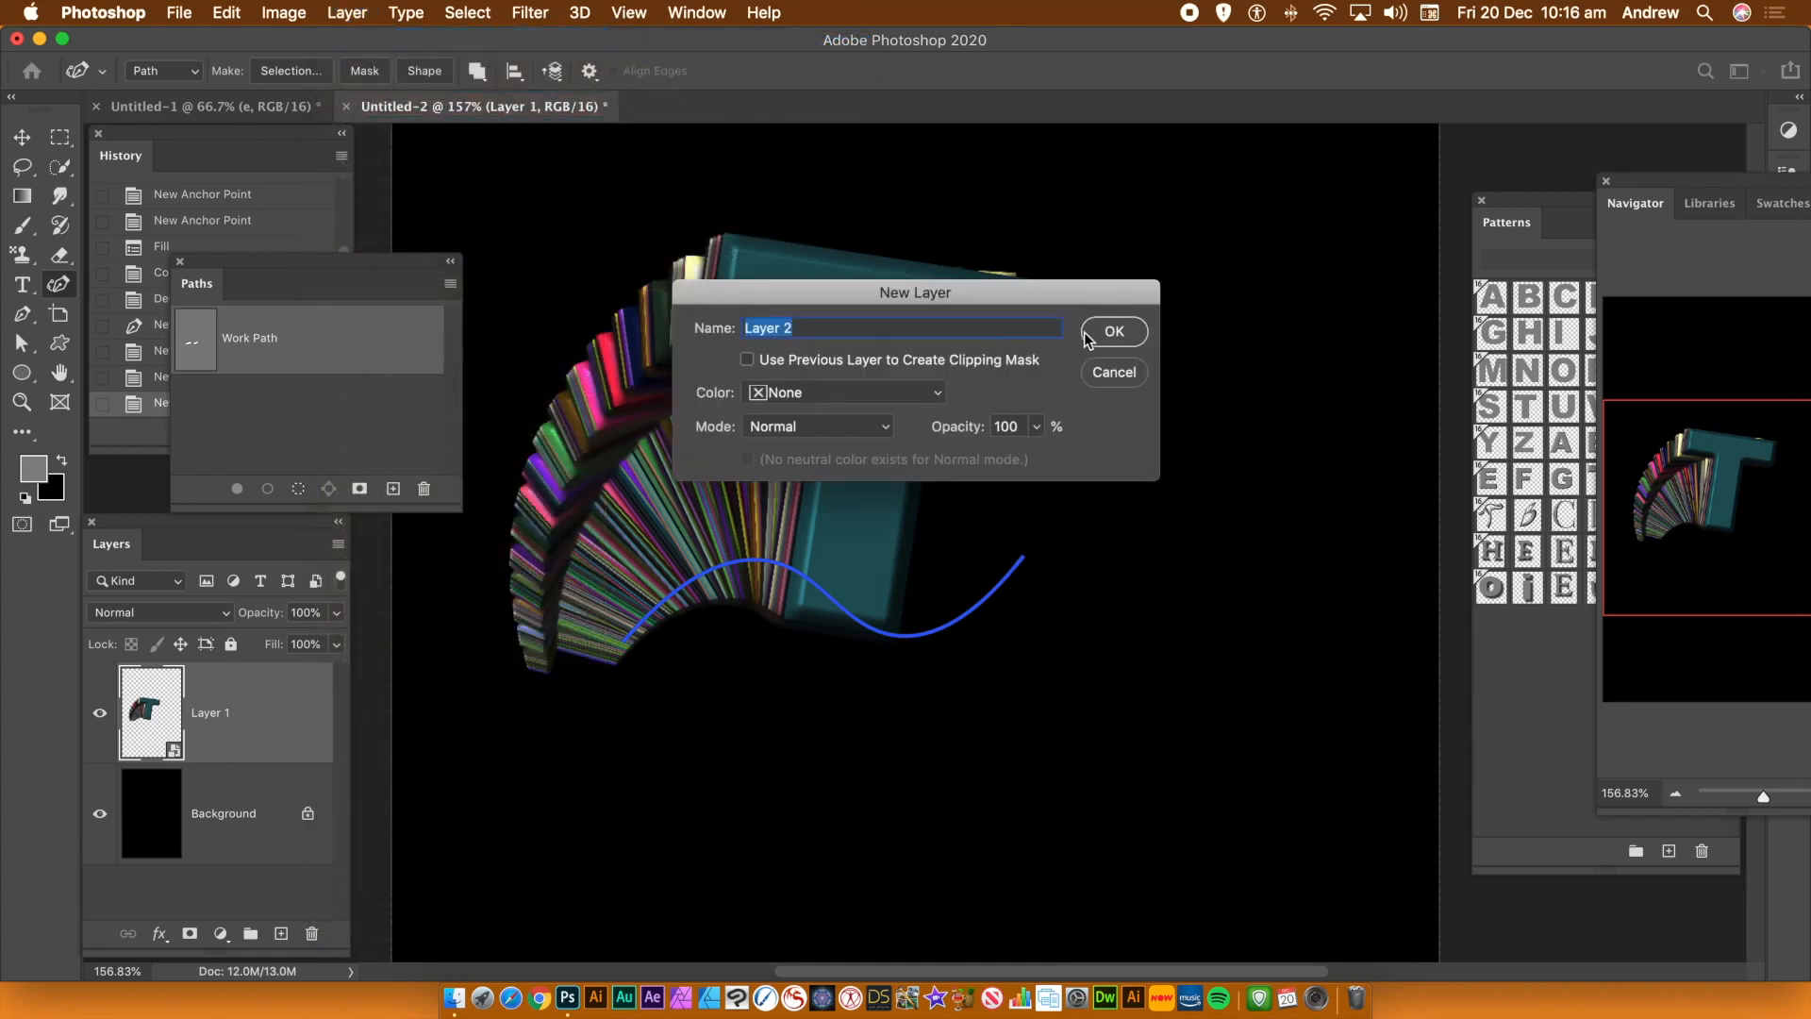
pyautogui.click(1093, 335)
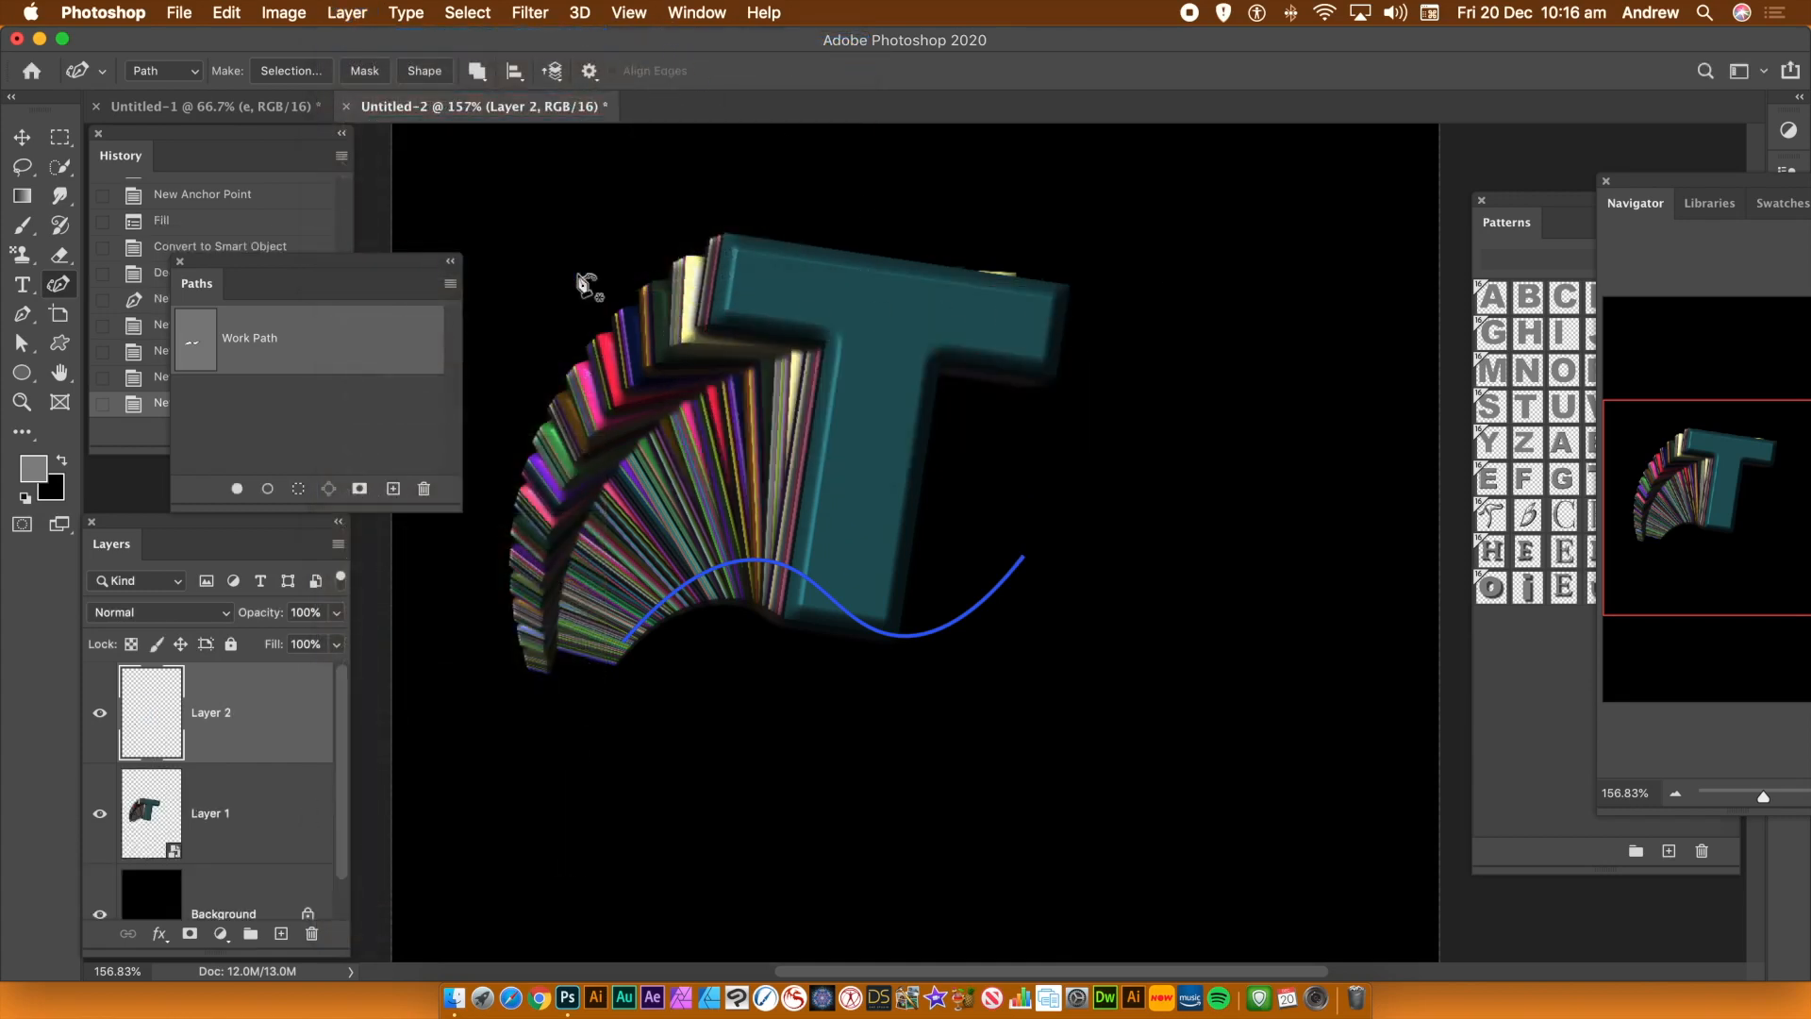
# Fill the new layer along the path with the A letter pattern using the Place Along Path script
pyautogui.click(226, 13)
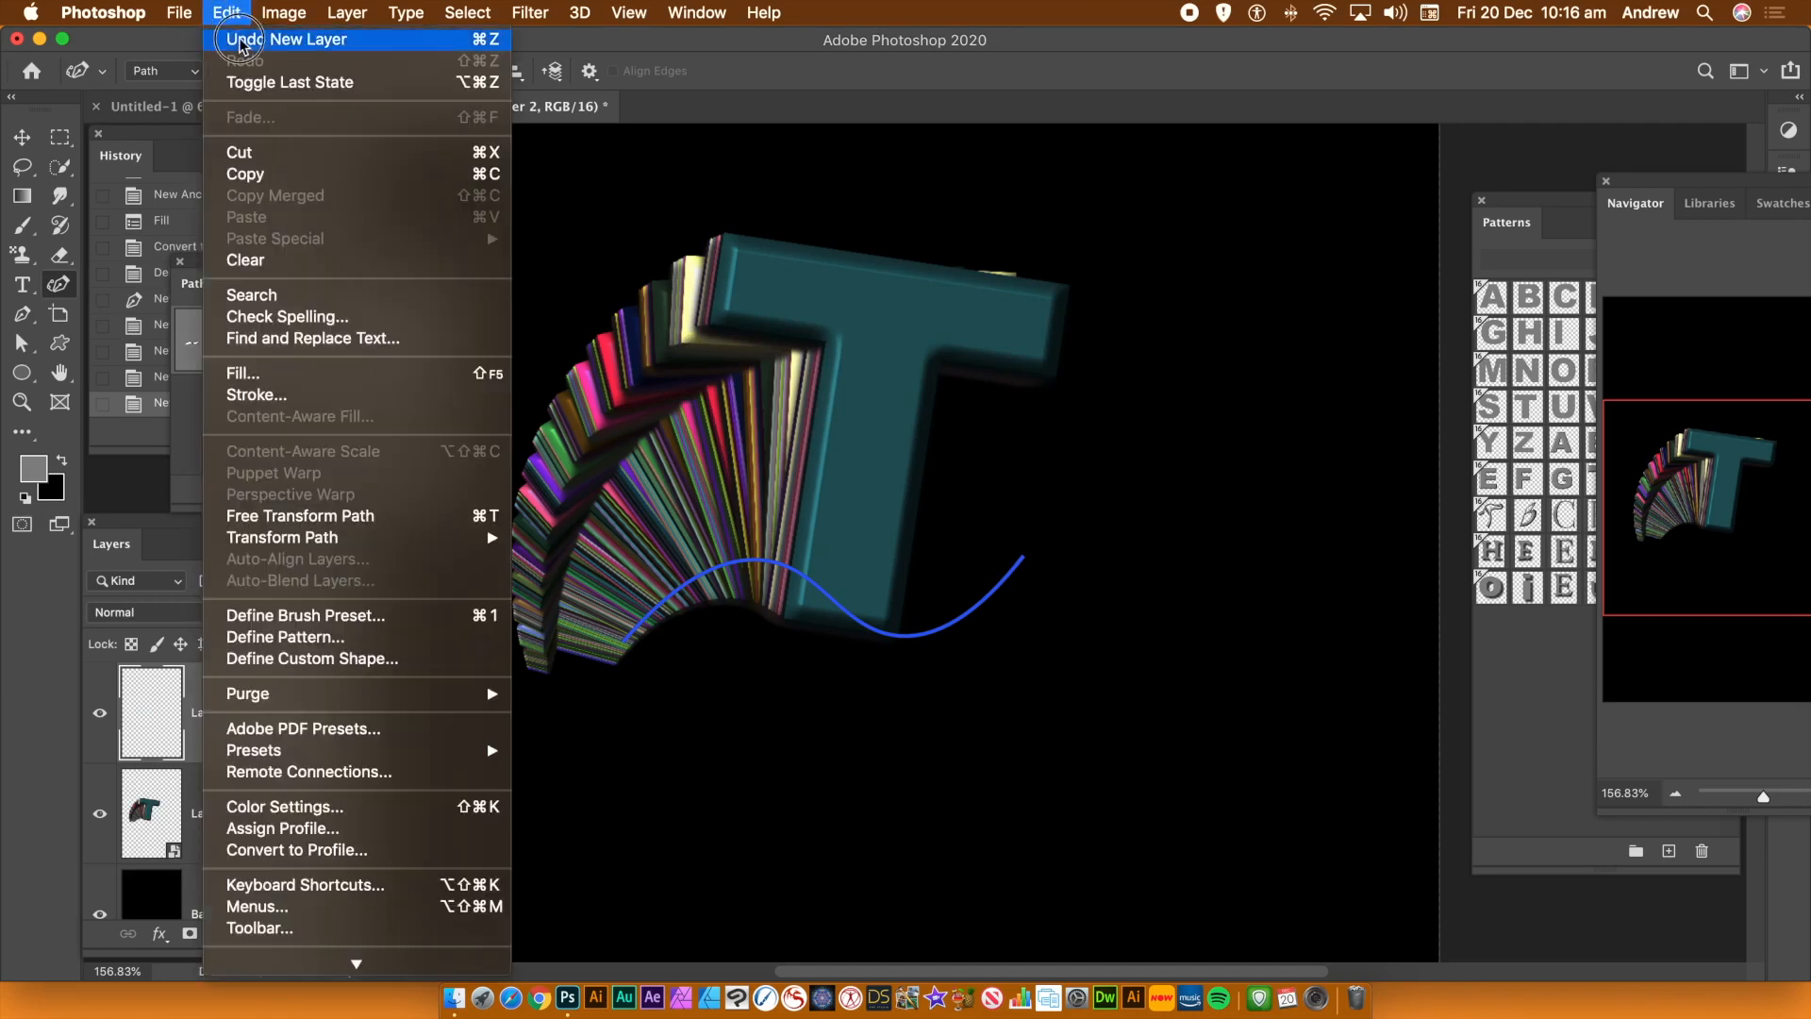
pyautogui.click(269, 374)
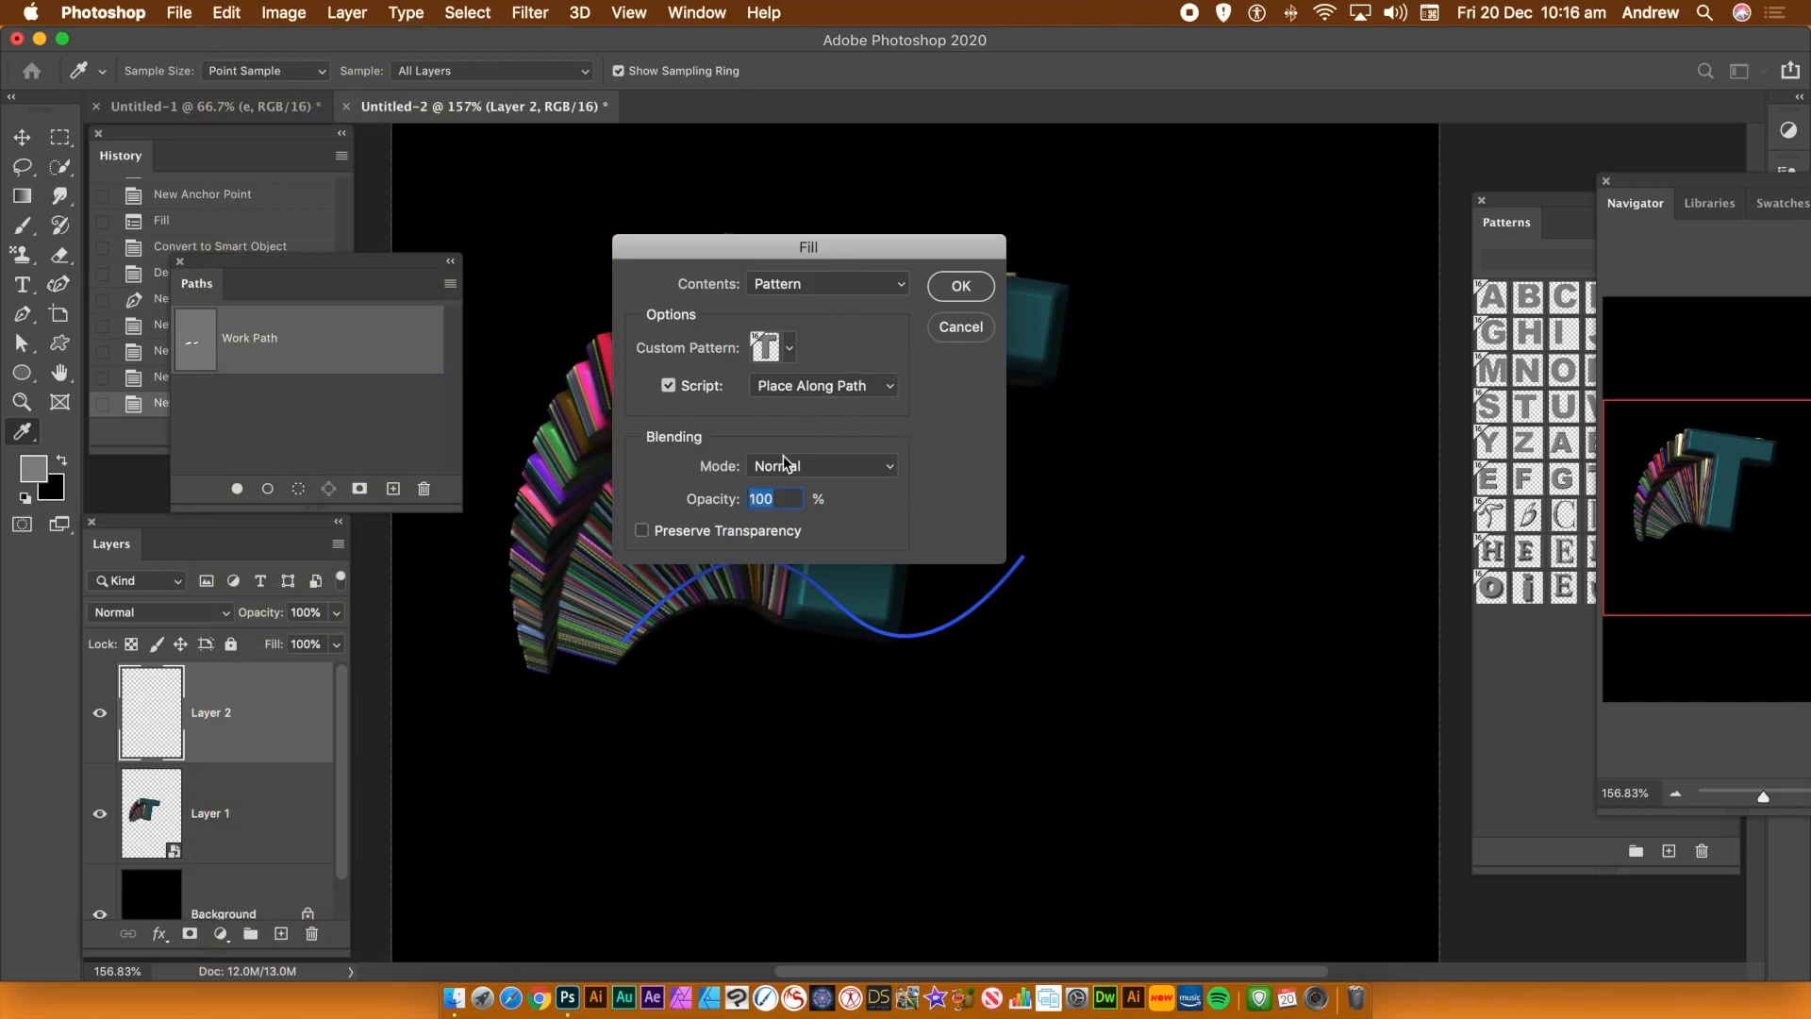
pyautogui.click(792, 350)
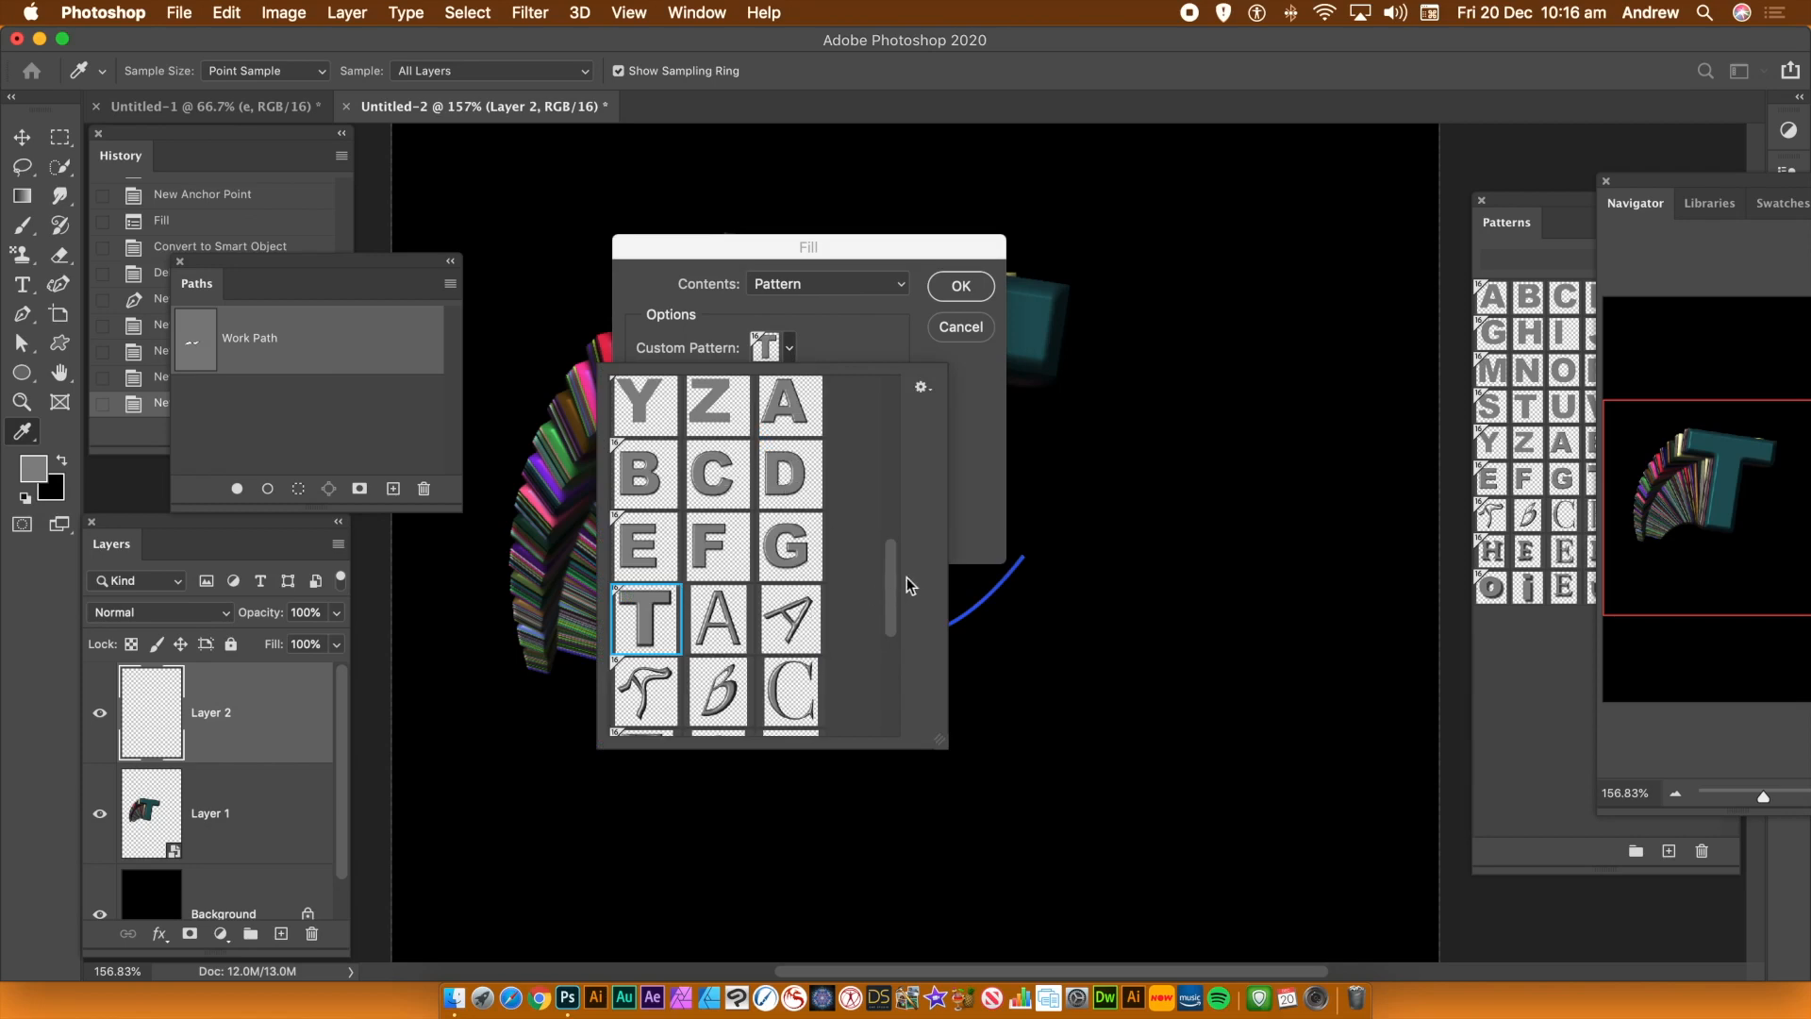
pyautogui.moveTo(893, 572); pyautogui.dragTo(875, 398)
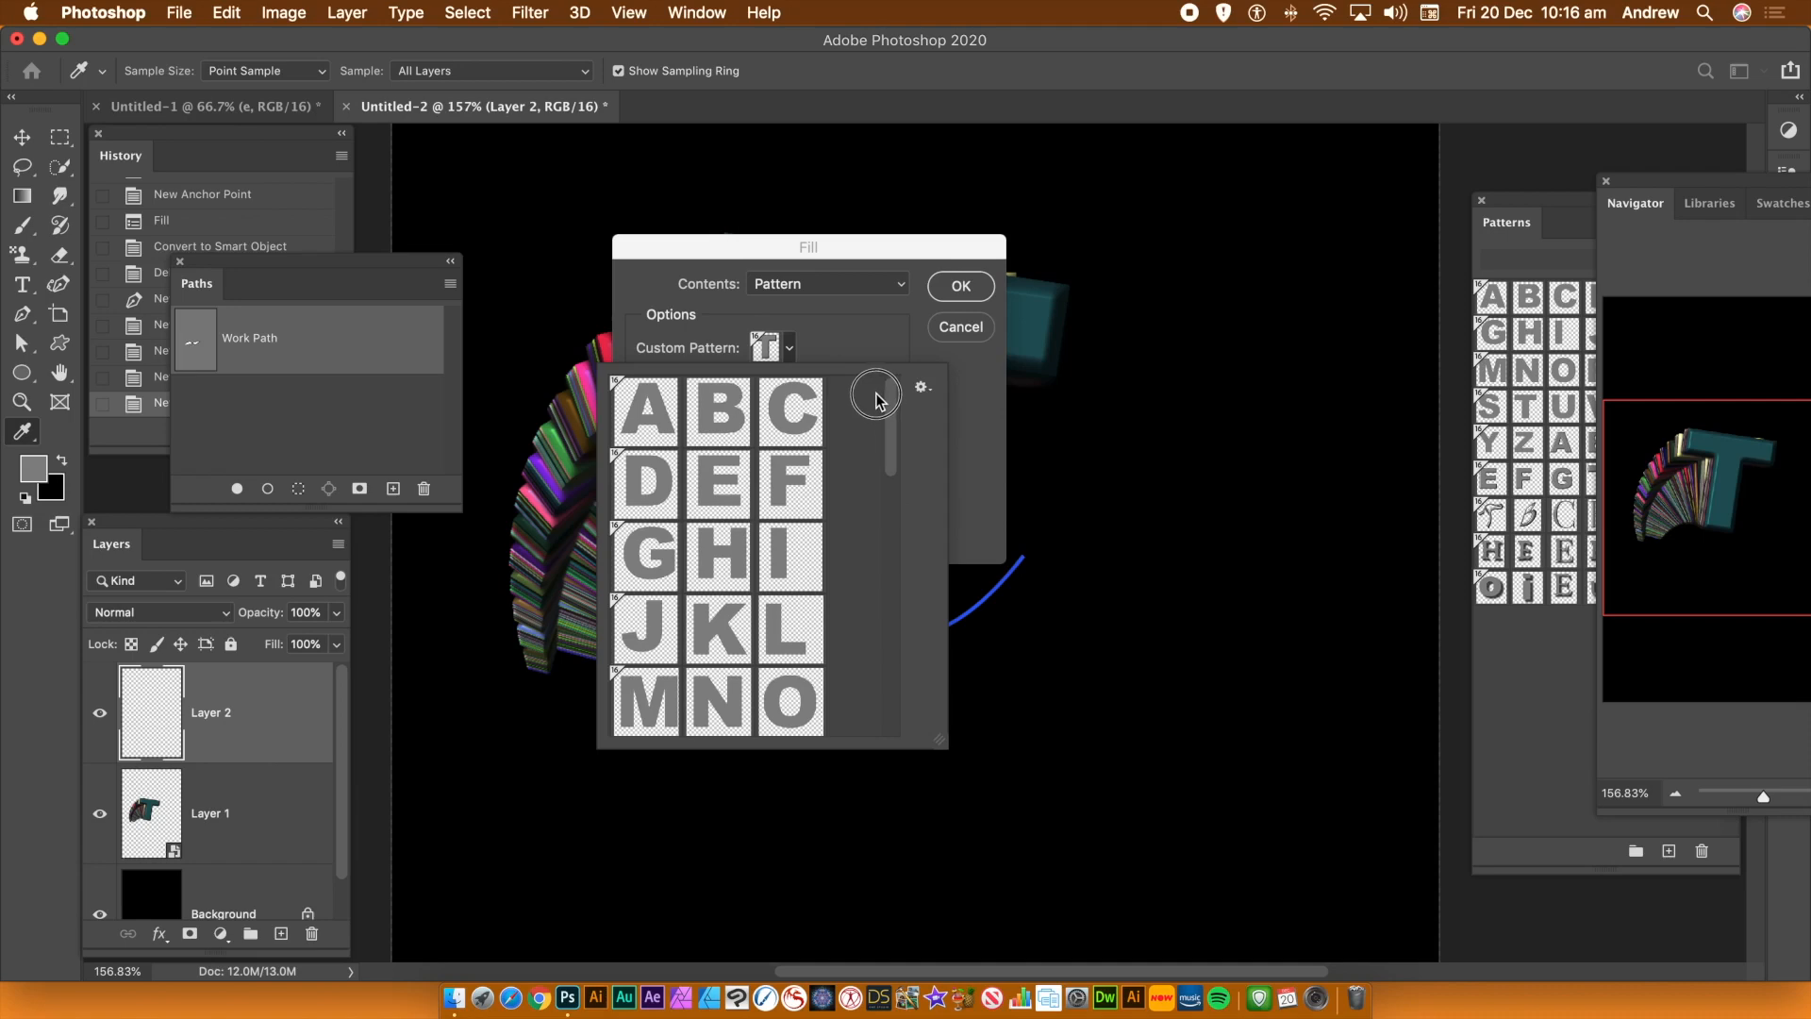
pyautogui.click(659, 414)
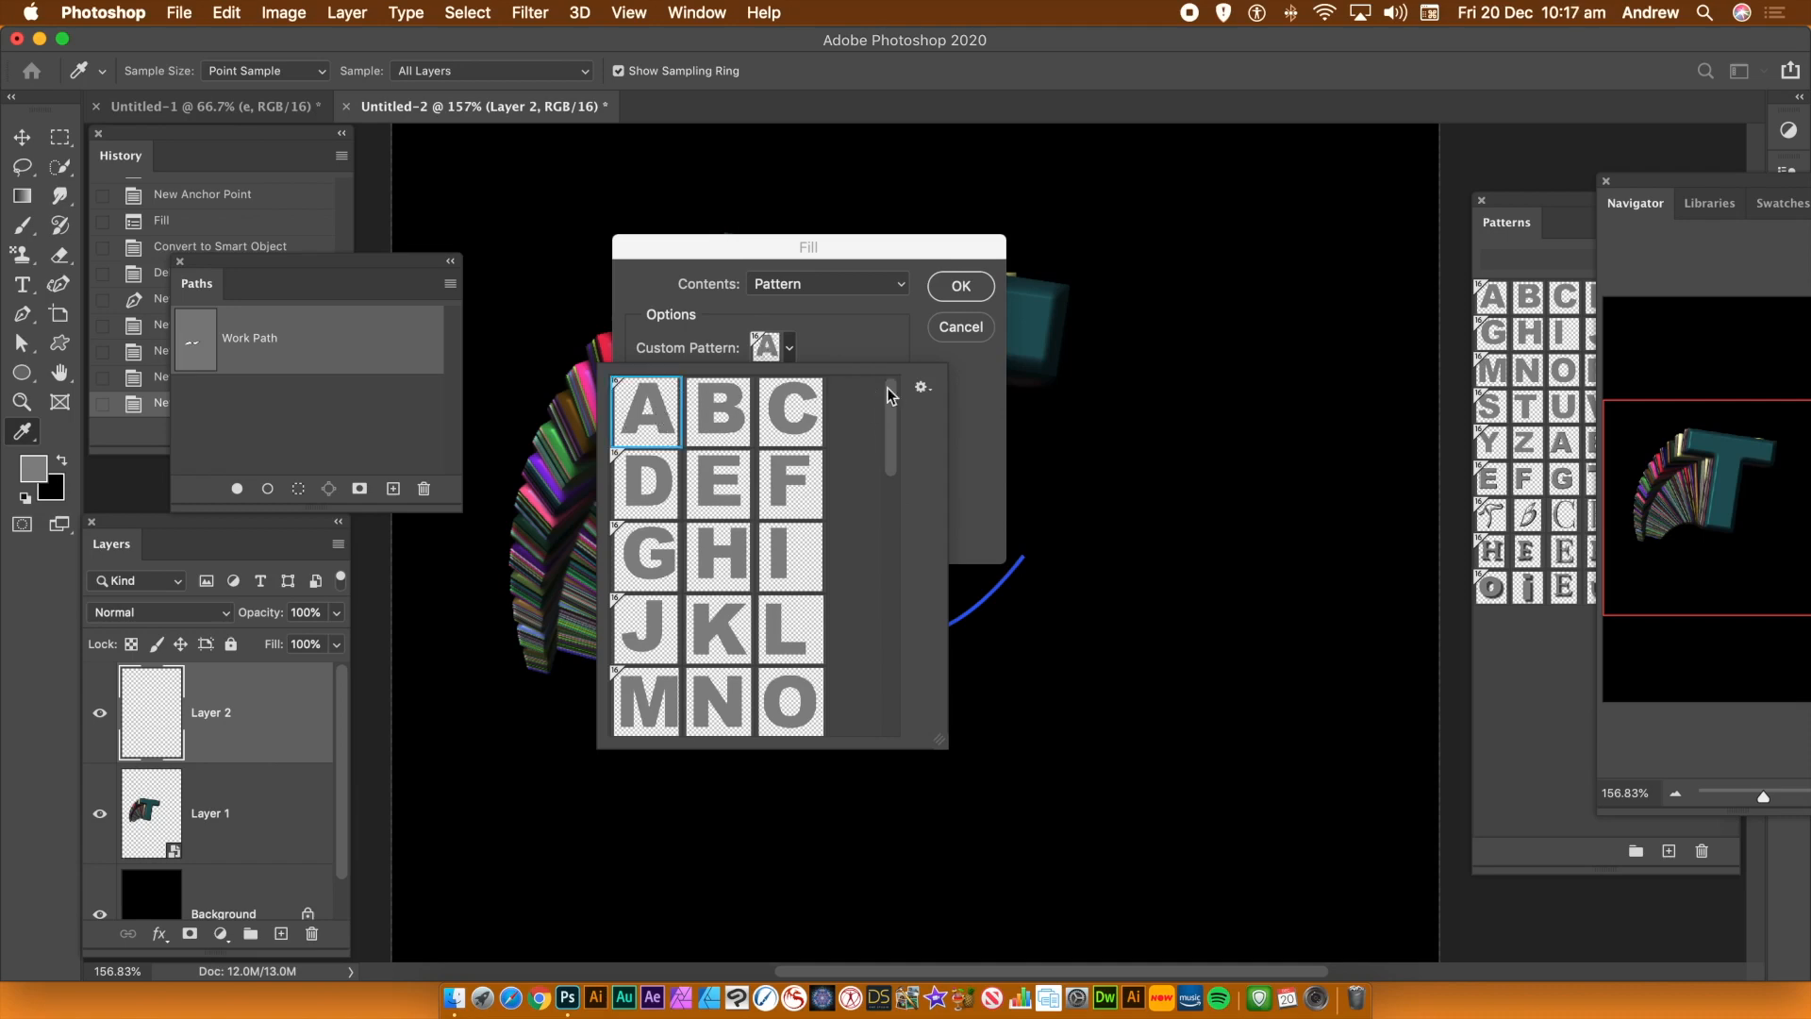
pyautogui.click(994, 428)
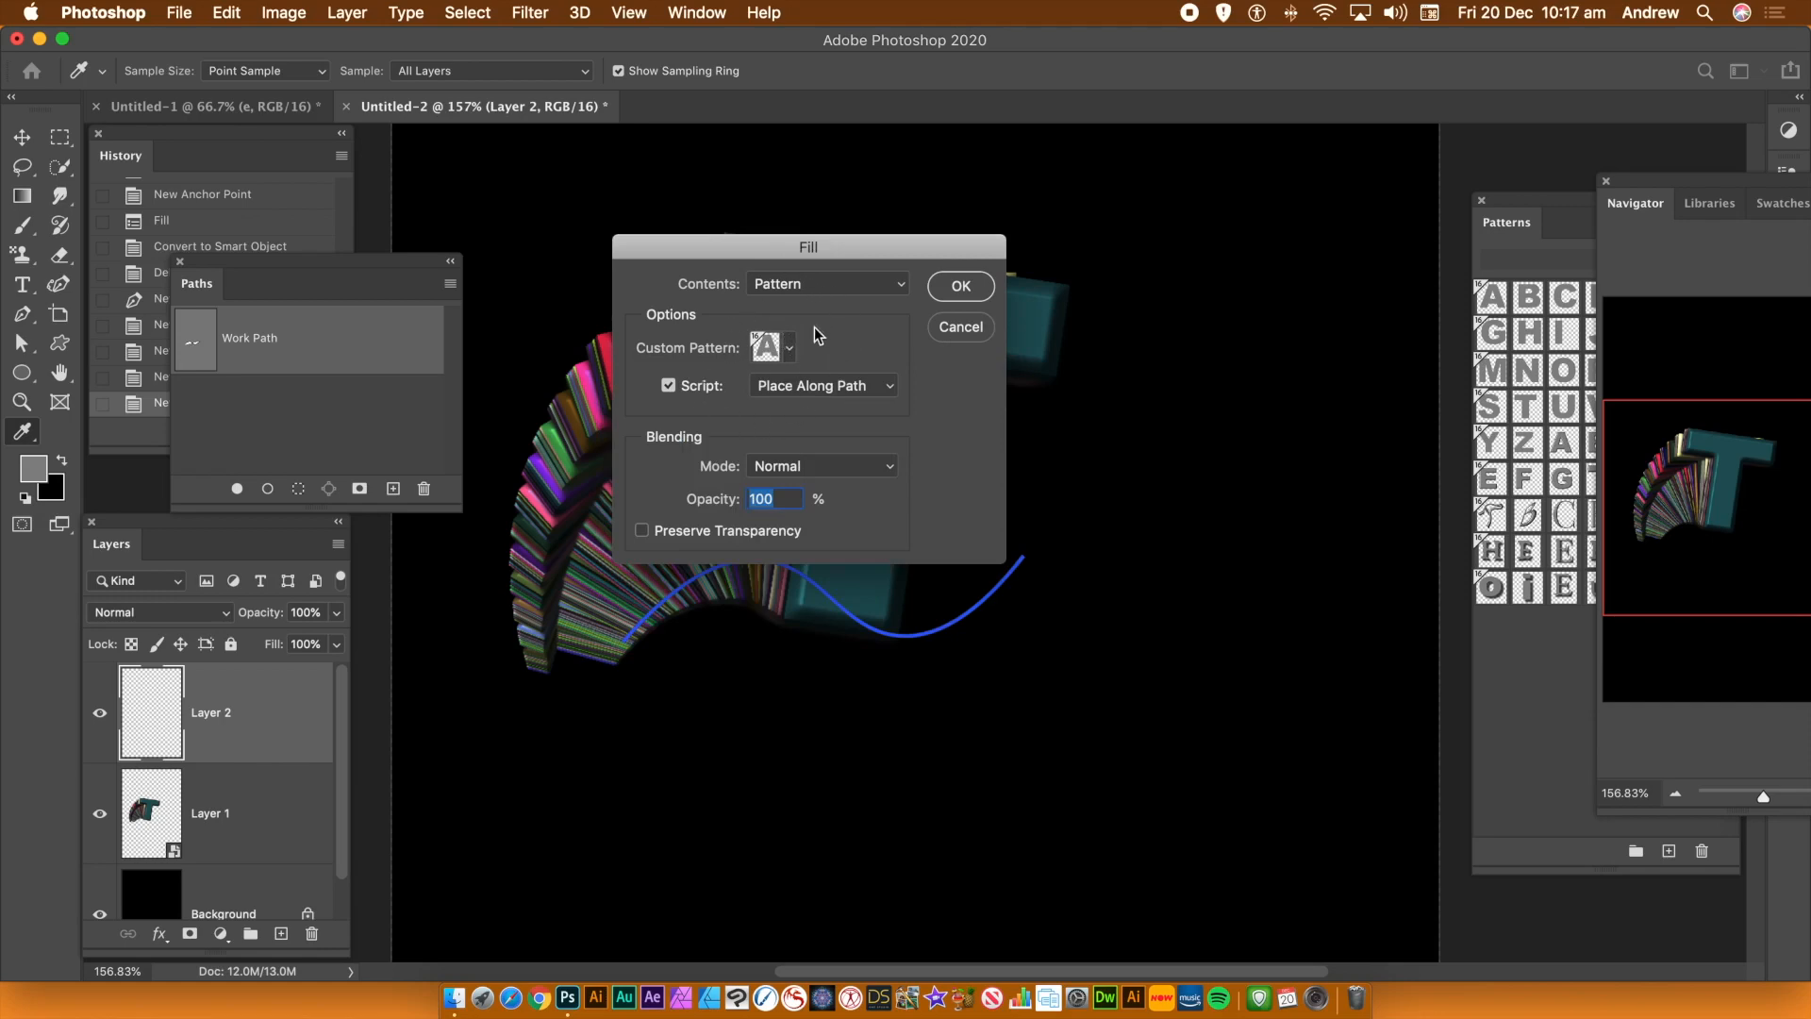
pyautogui.click(963, 286)
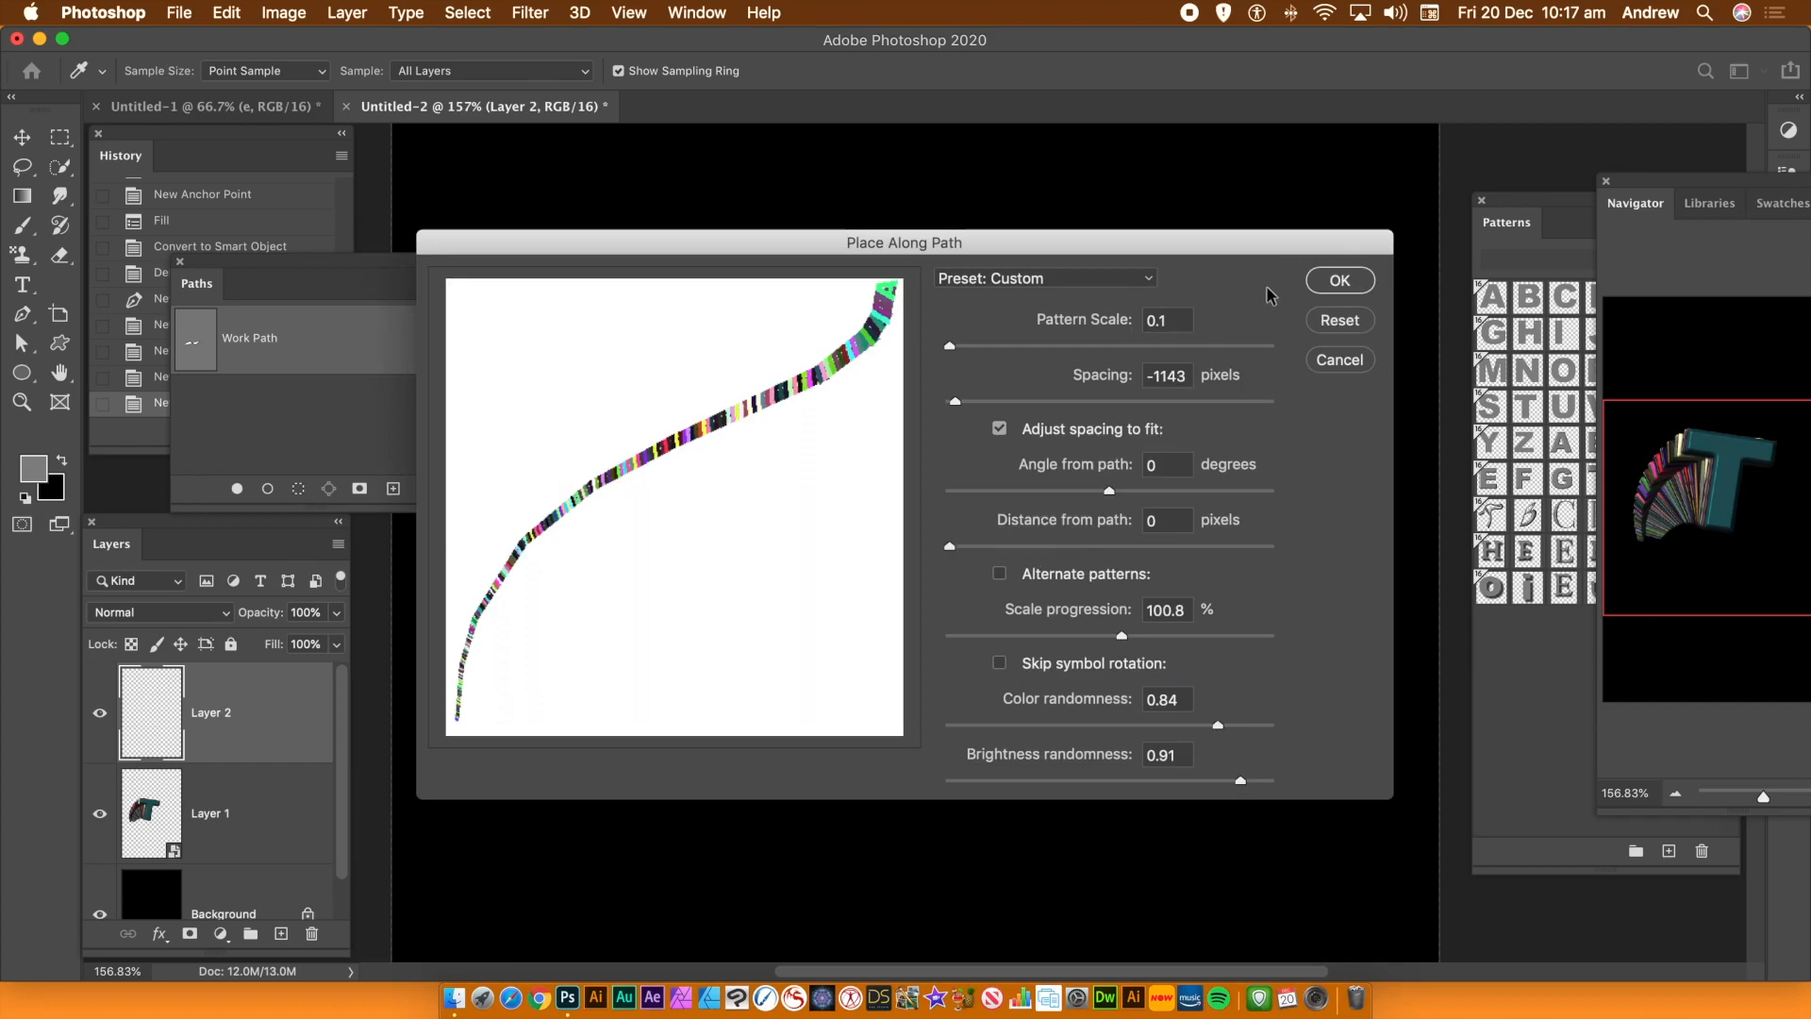
pyautogui.click(1339, 281)
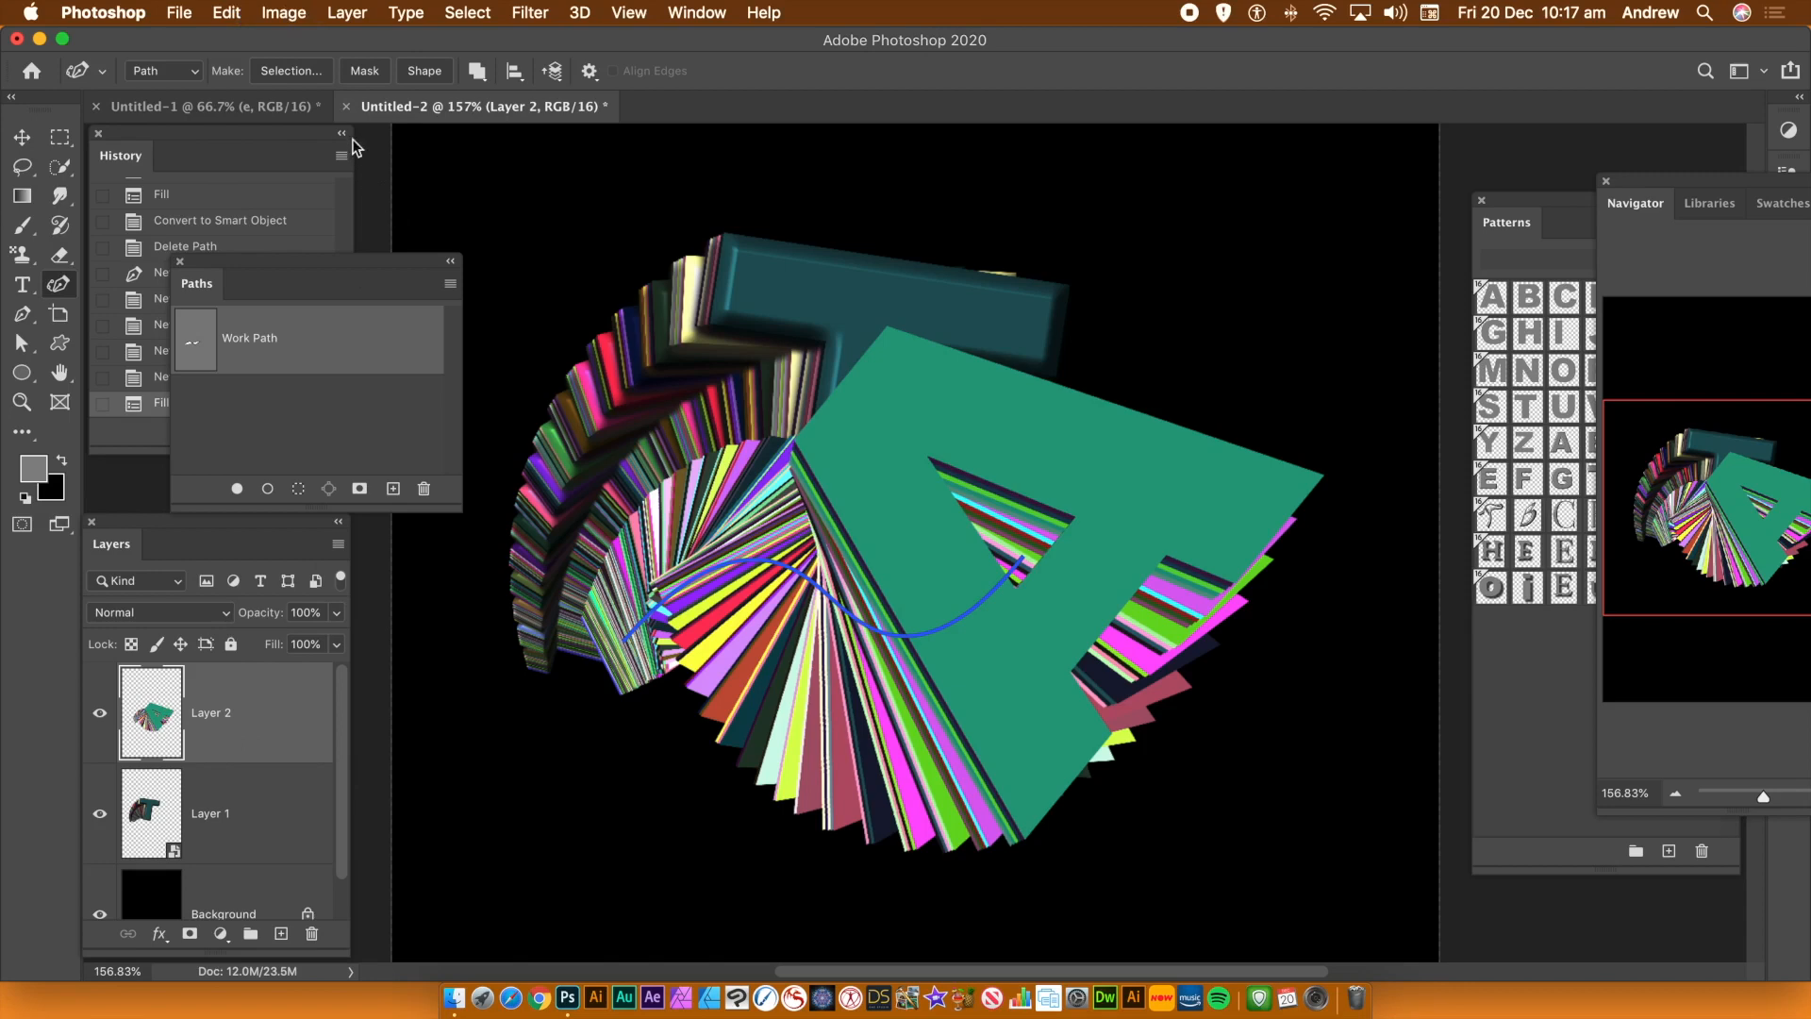
# Convert Layer 2 to a smart object and delete its work path
pyautogui.click(346, 14)
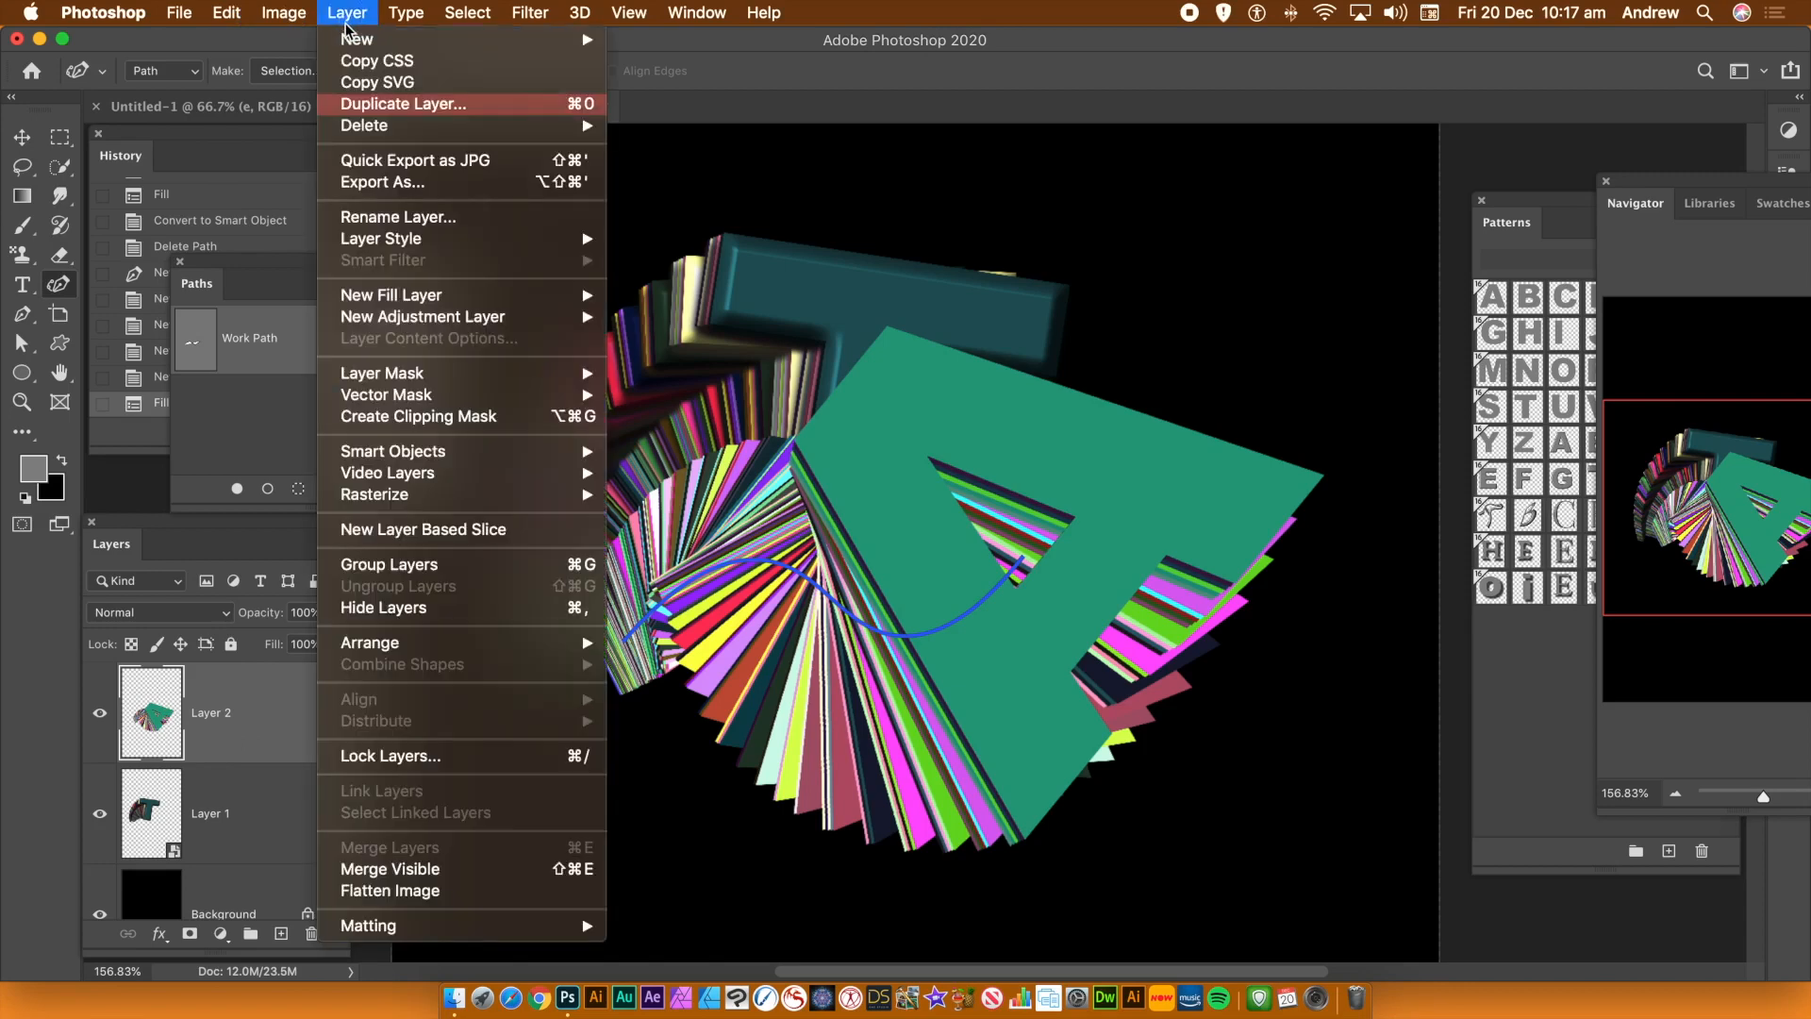
pyautogui.moveTo(431, 460)
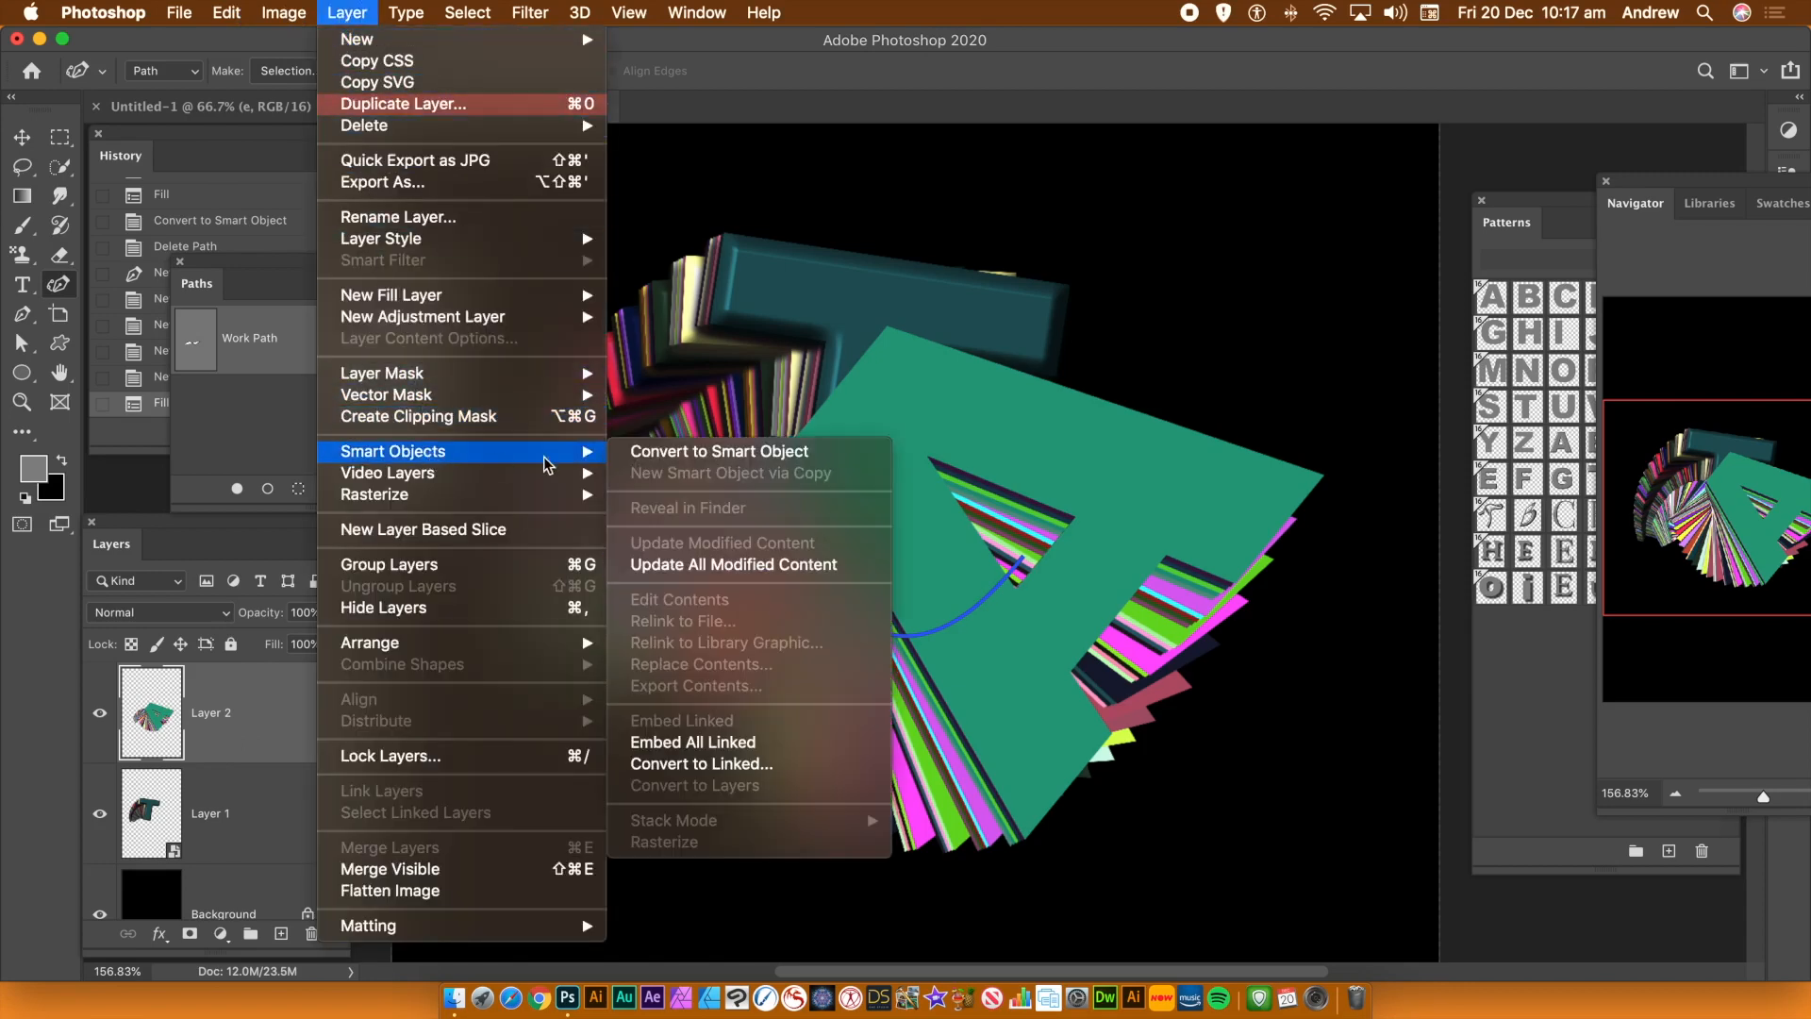
pyautogui.click(717, 459)
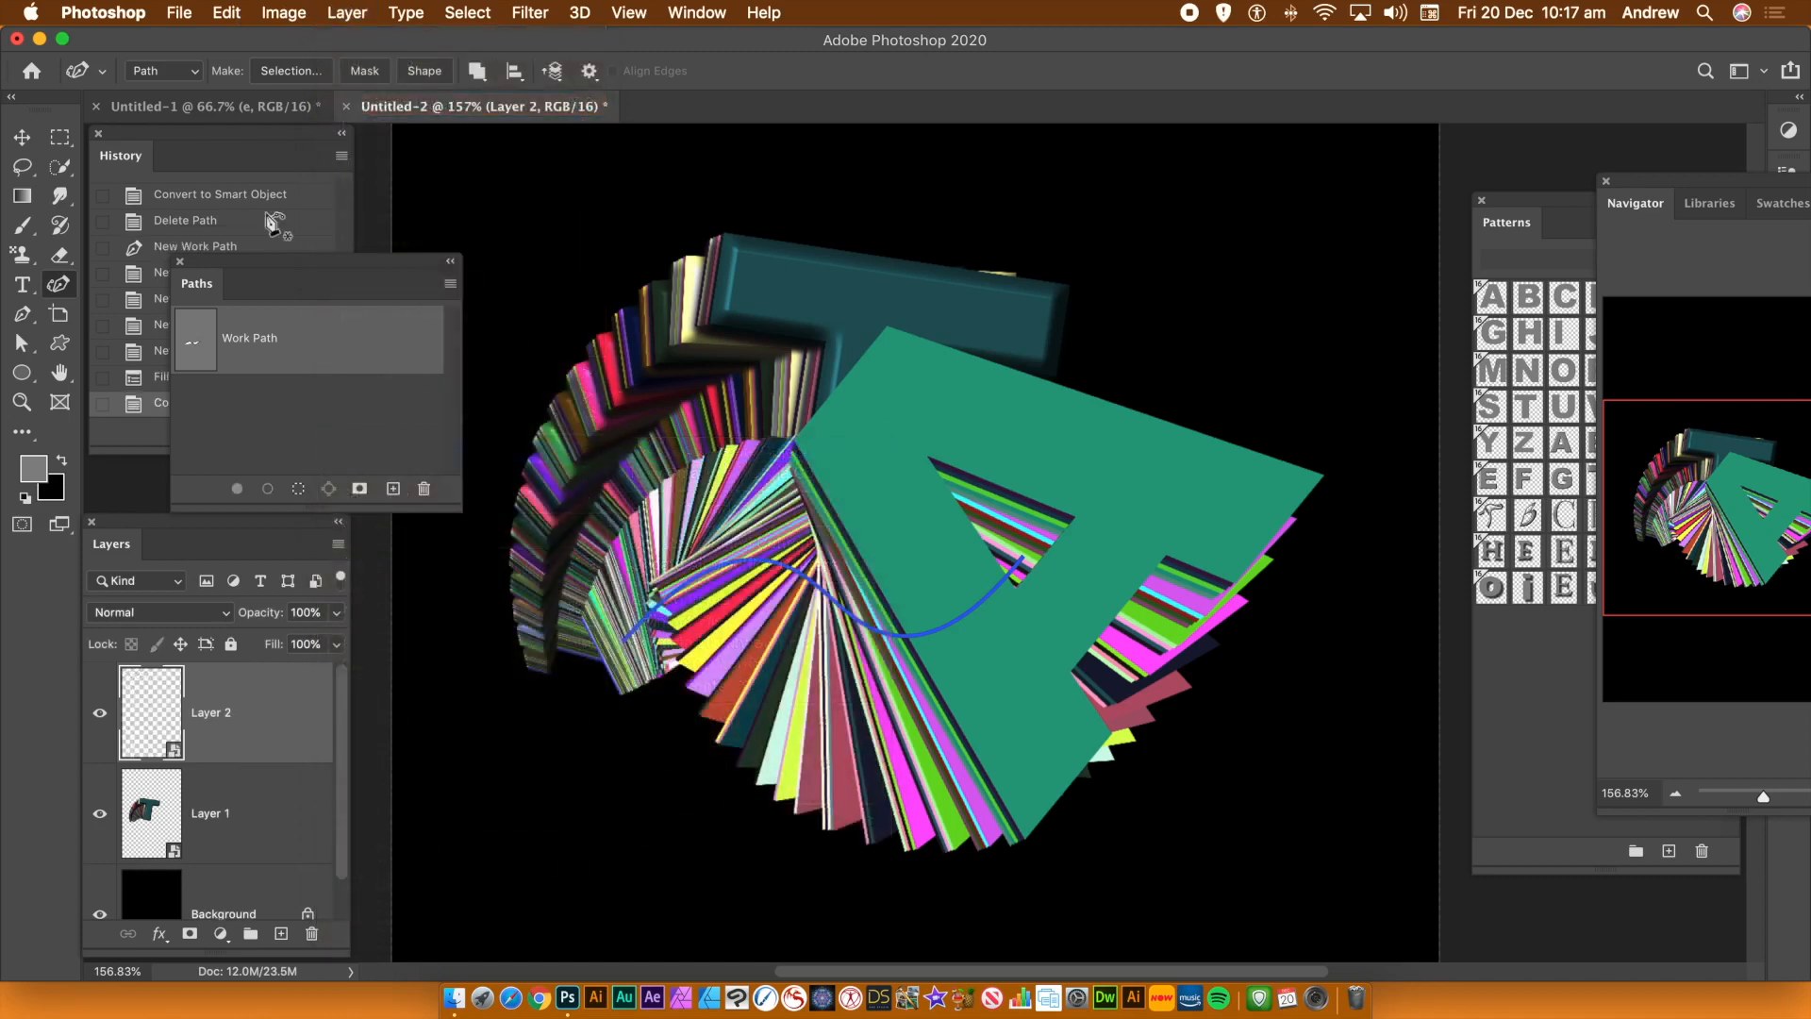
pyautogui.click(21, 137)
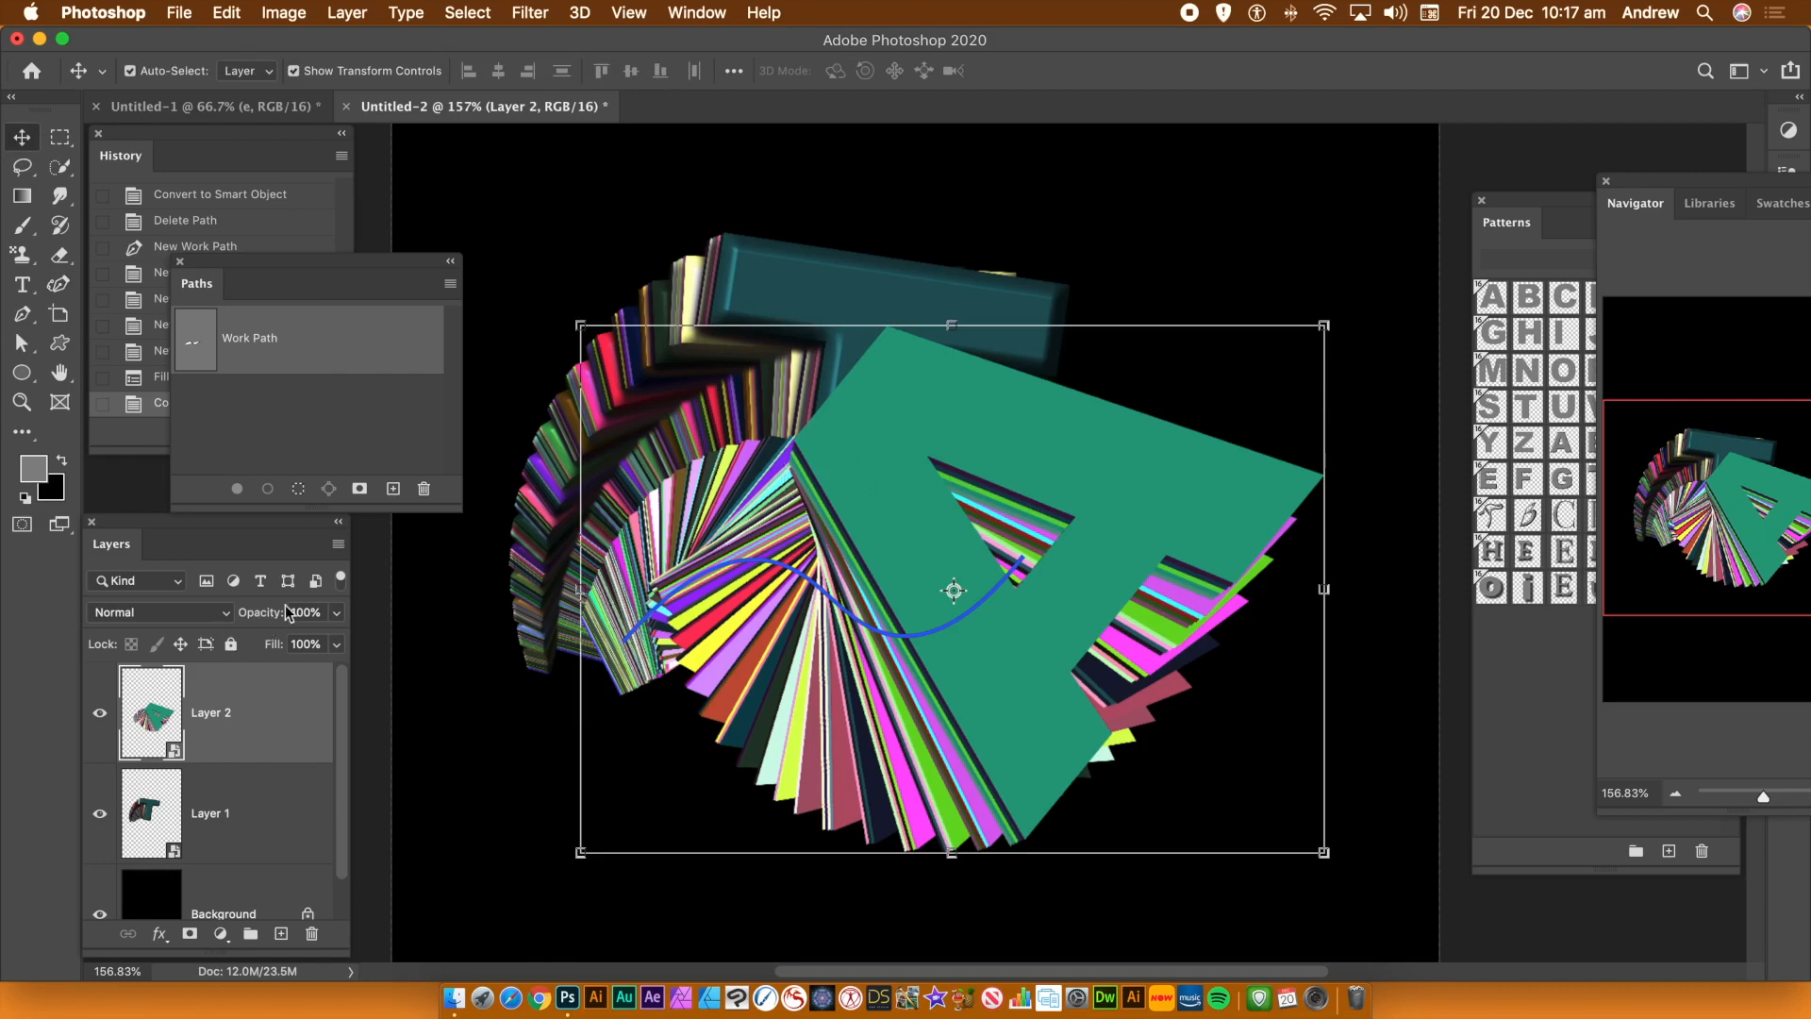
pyautogui.click(305, 421)
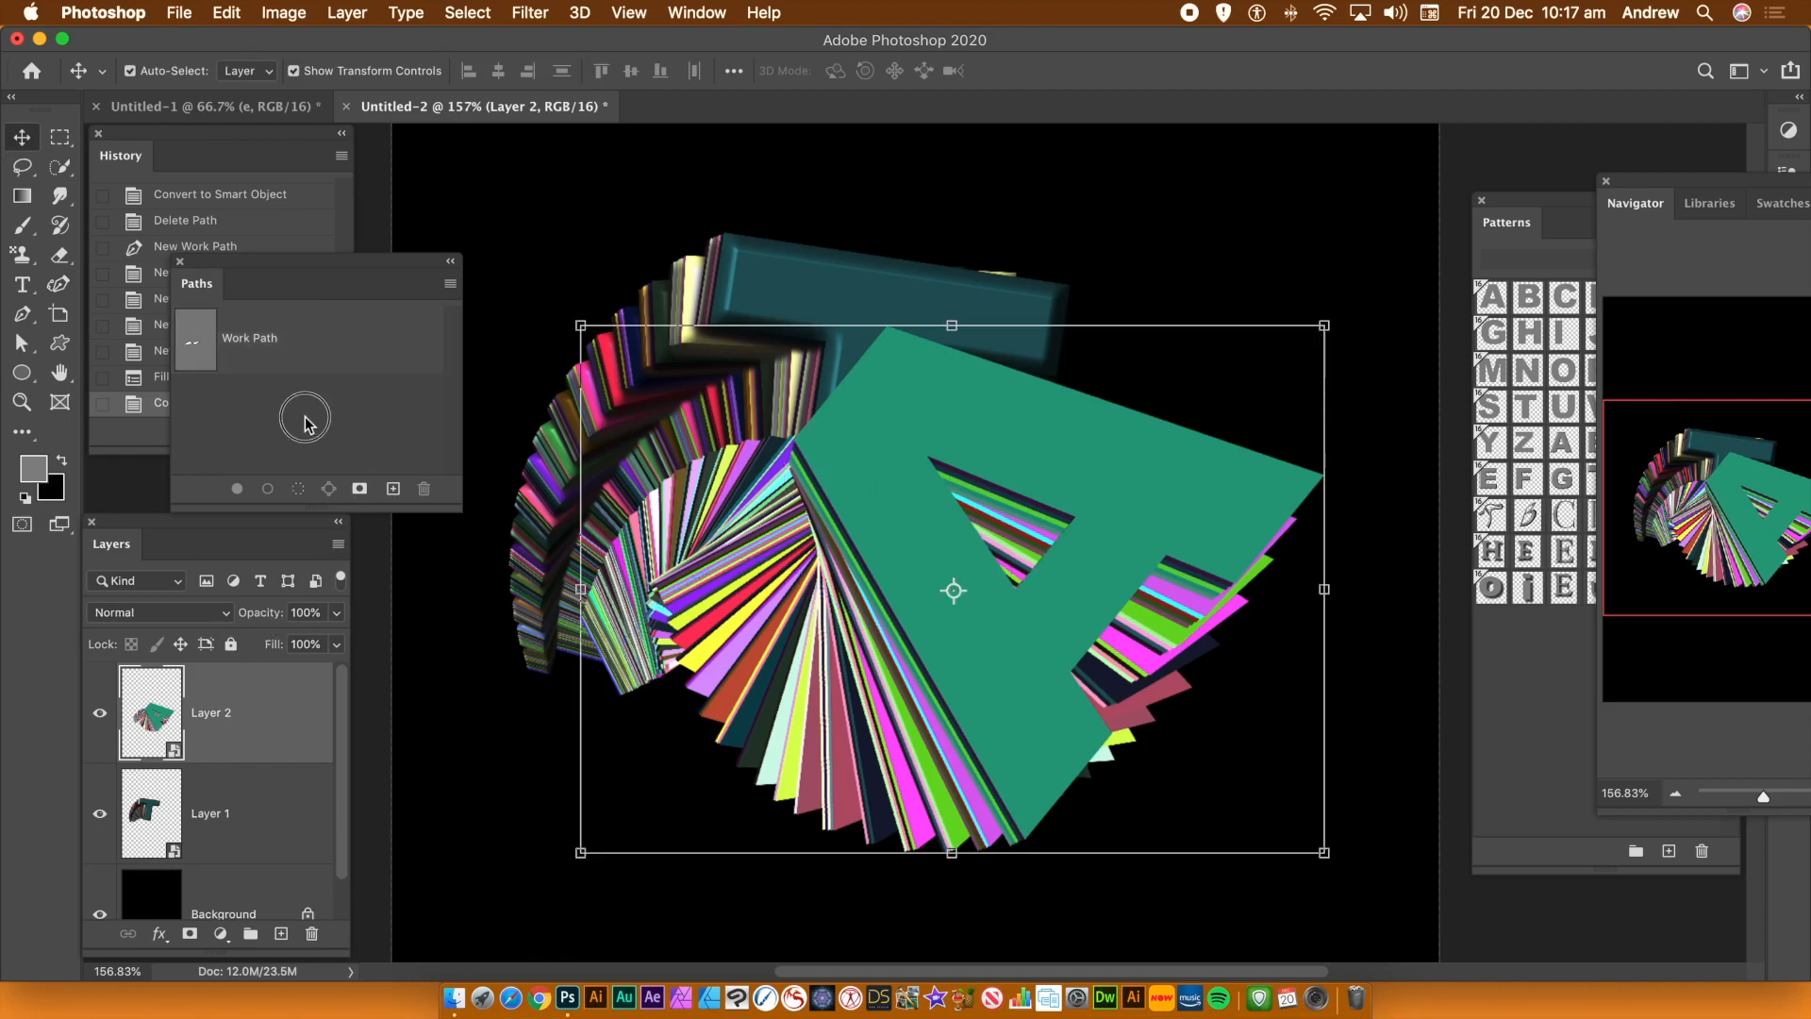
pyautogui.click(292, 345)
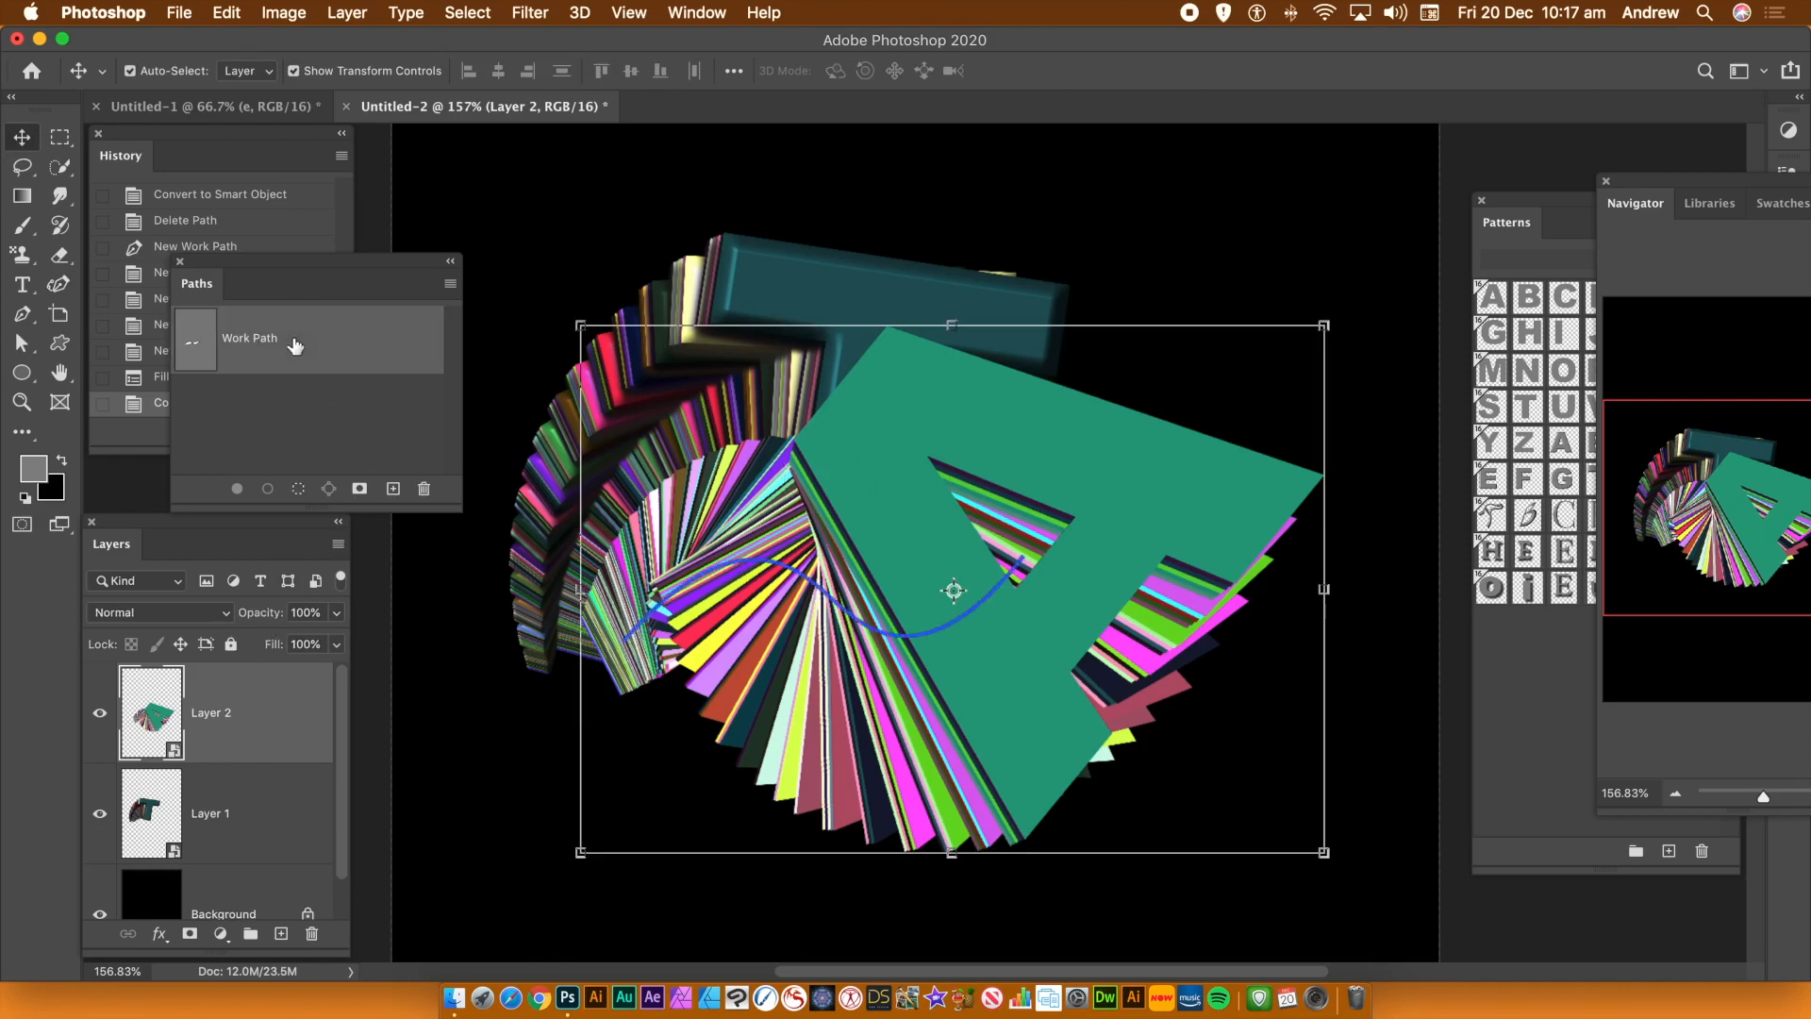
pyautogui.click(424, 491)
# Transform the A trail, scaling it to about 67.8% and rotating it to sit beside the T
pyautogui.click(1078, 362)
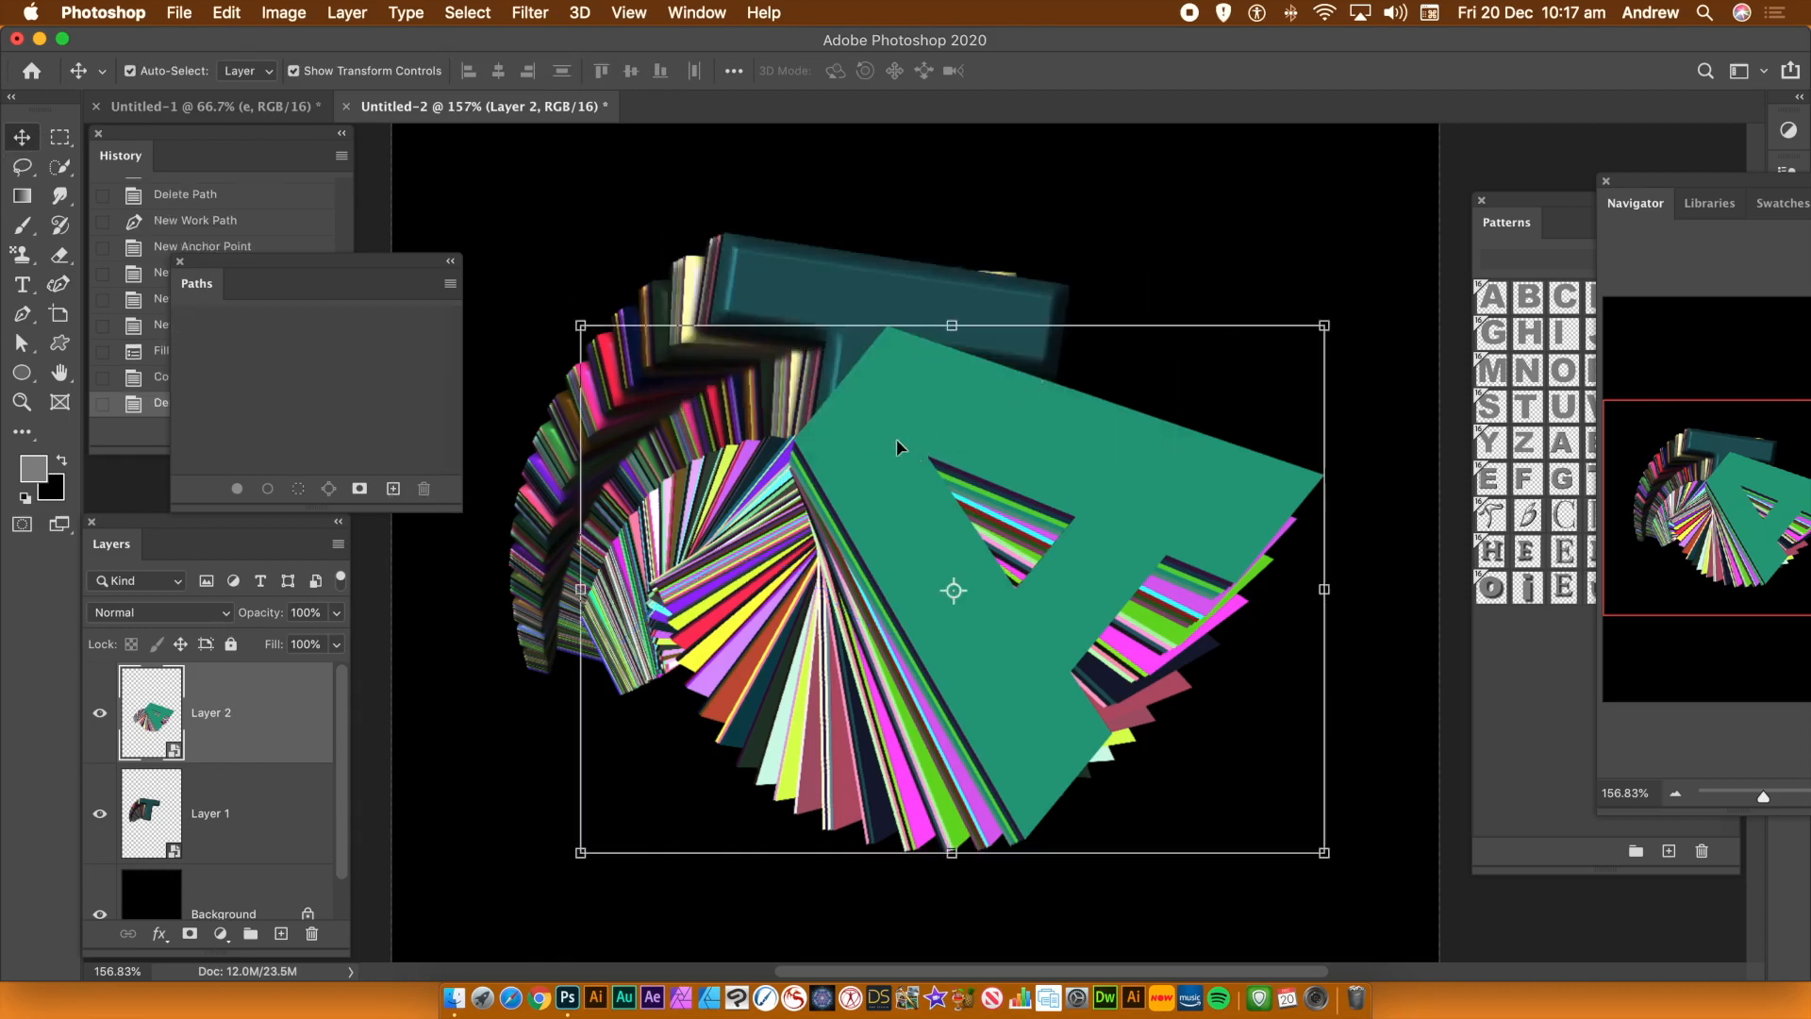
pyautogui.moveTo(853, 448); pyautogui.dragTo(839, 404)
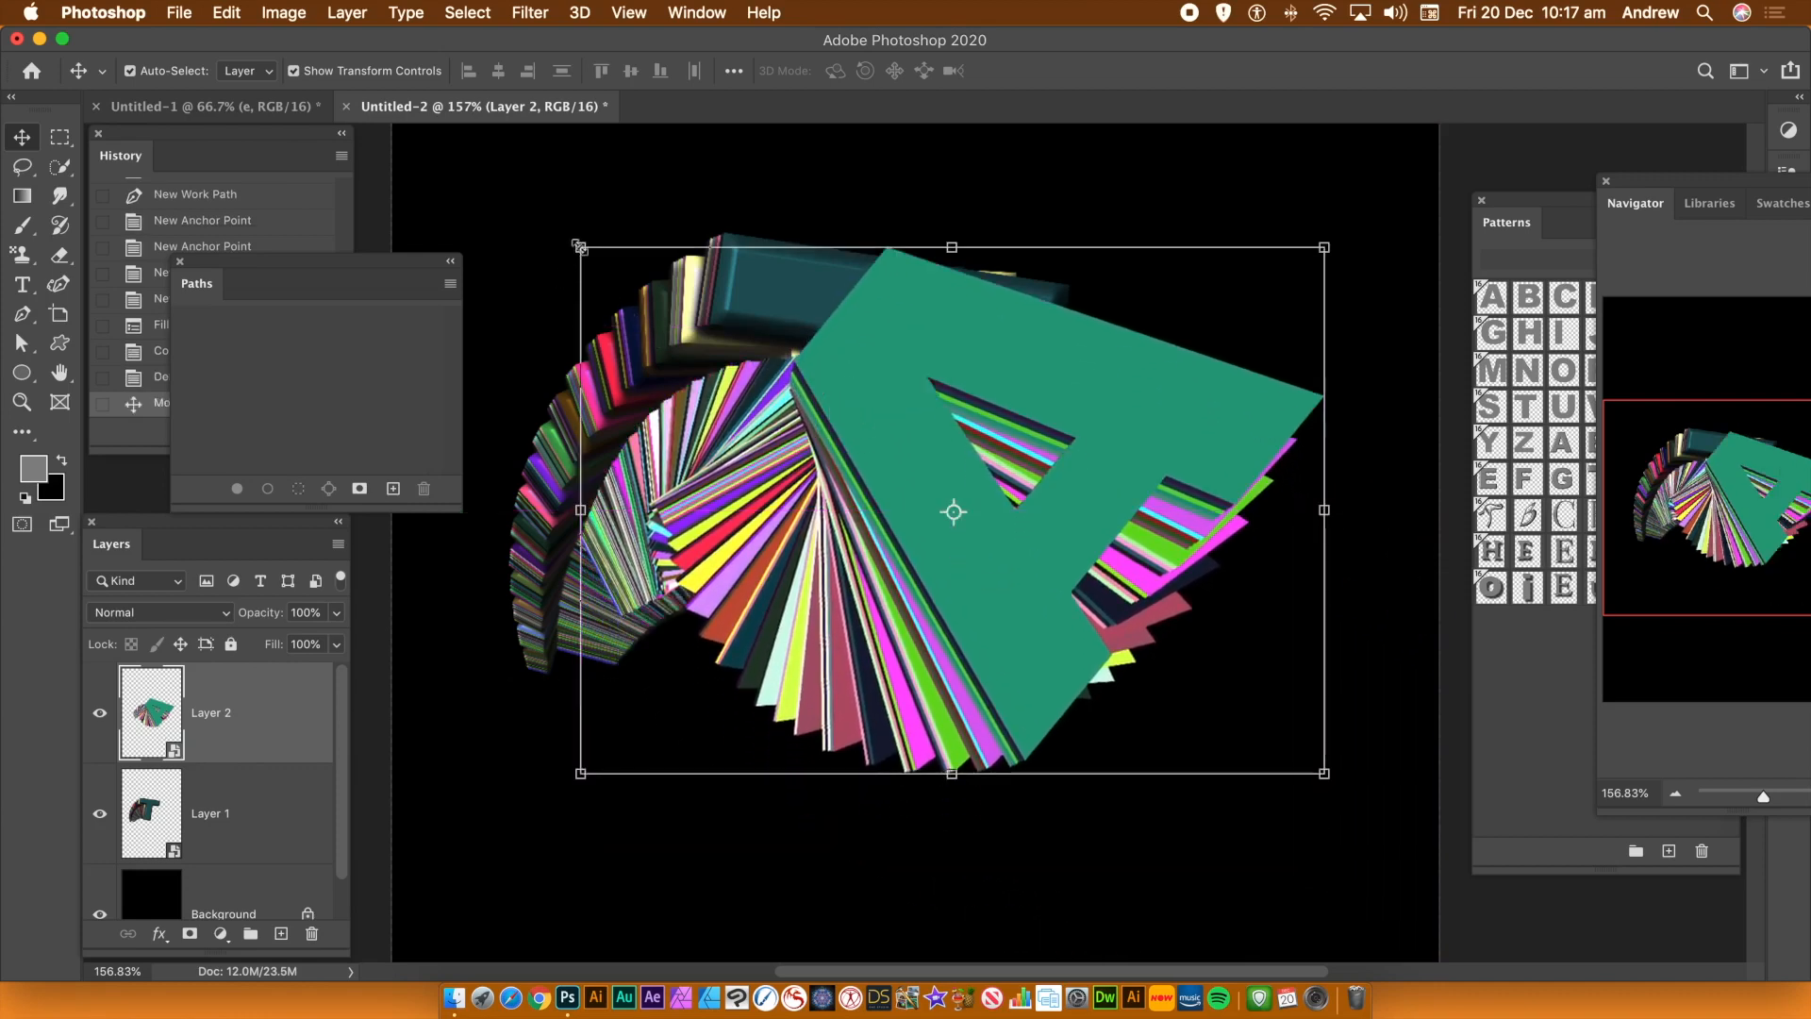
pyautogui.moveTo(582, 248); pyautogui.dragTo(841, 415)
pyautogui.moveTo(1011, 475); pyautogui.dragTo(894, 313)
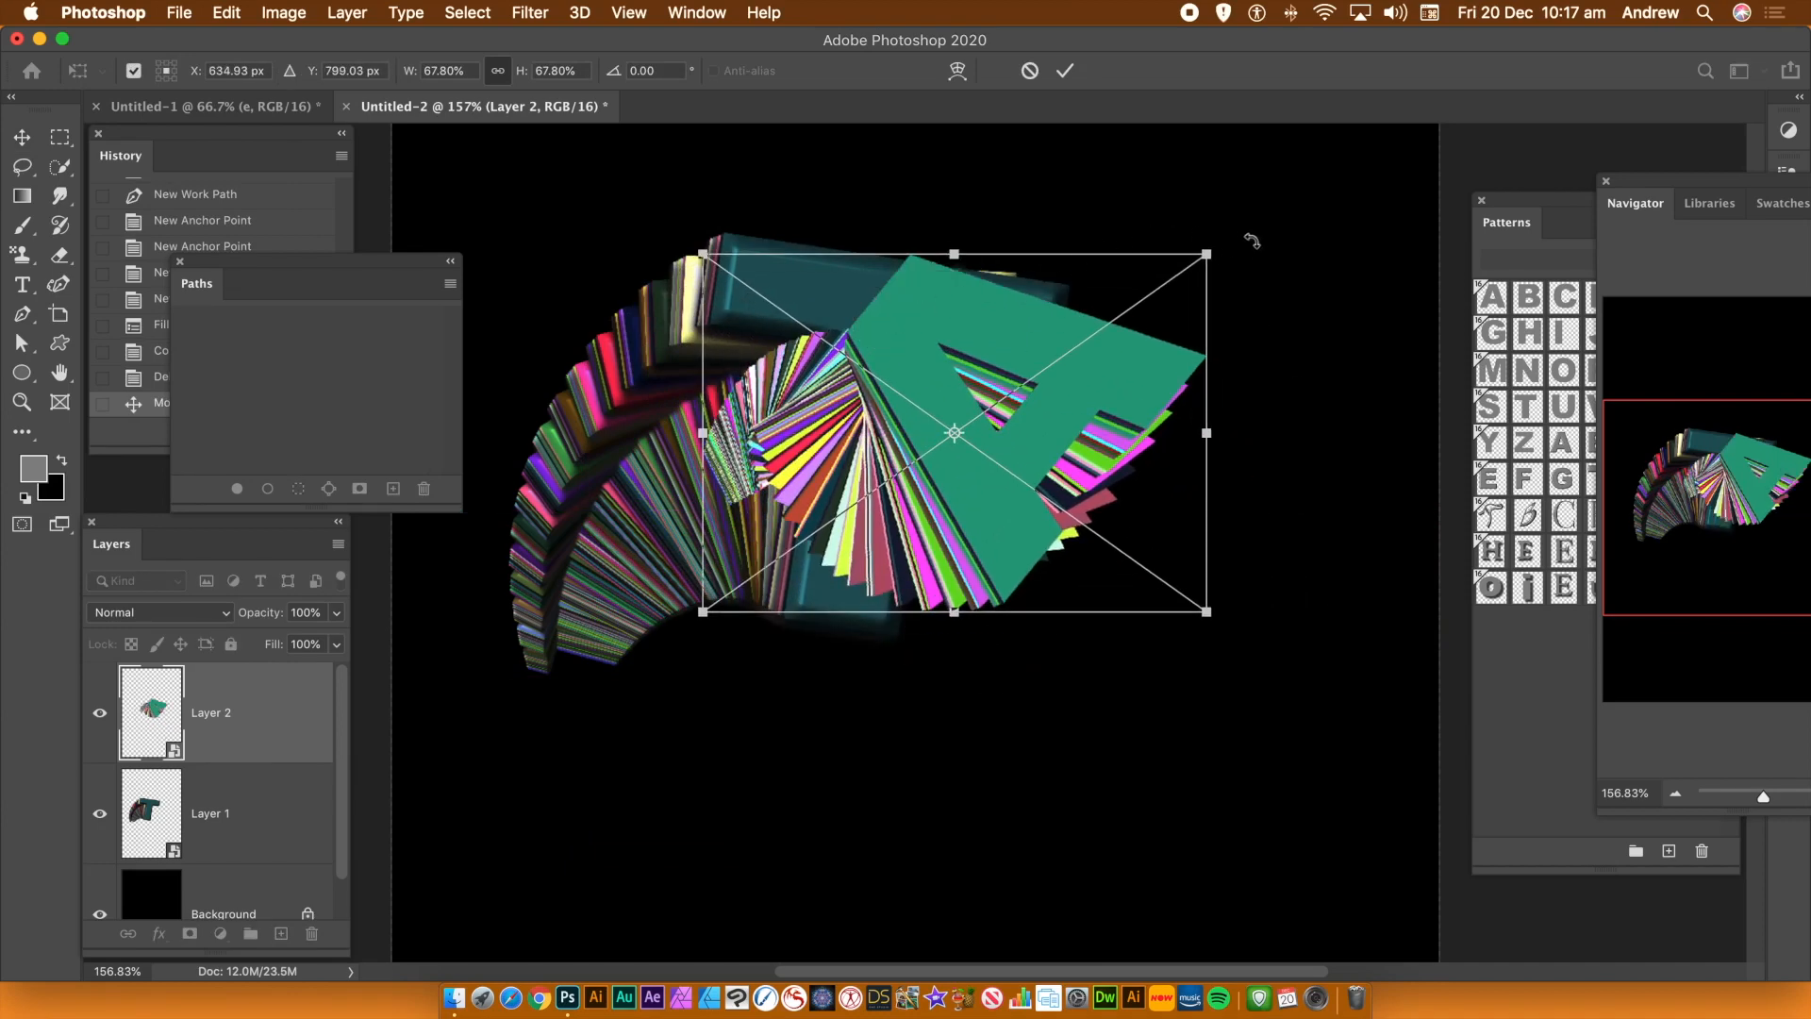
pyautogui.moveTo(1251, 241); pyautogui.dragTo(1084, 622)
pyautogui.moveTo(1001, 408); pyautogui.dragTo(1114, 484)
pyautogui.press('Return')
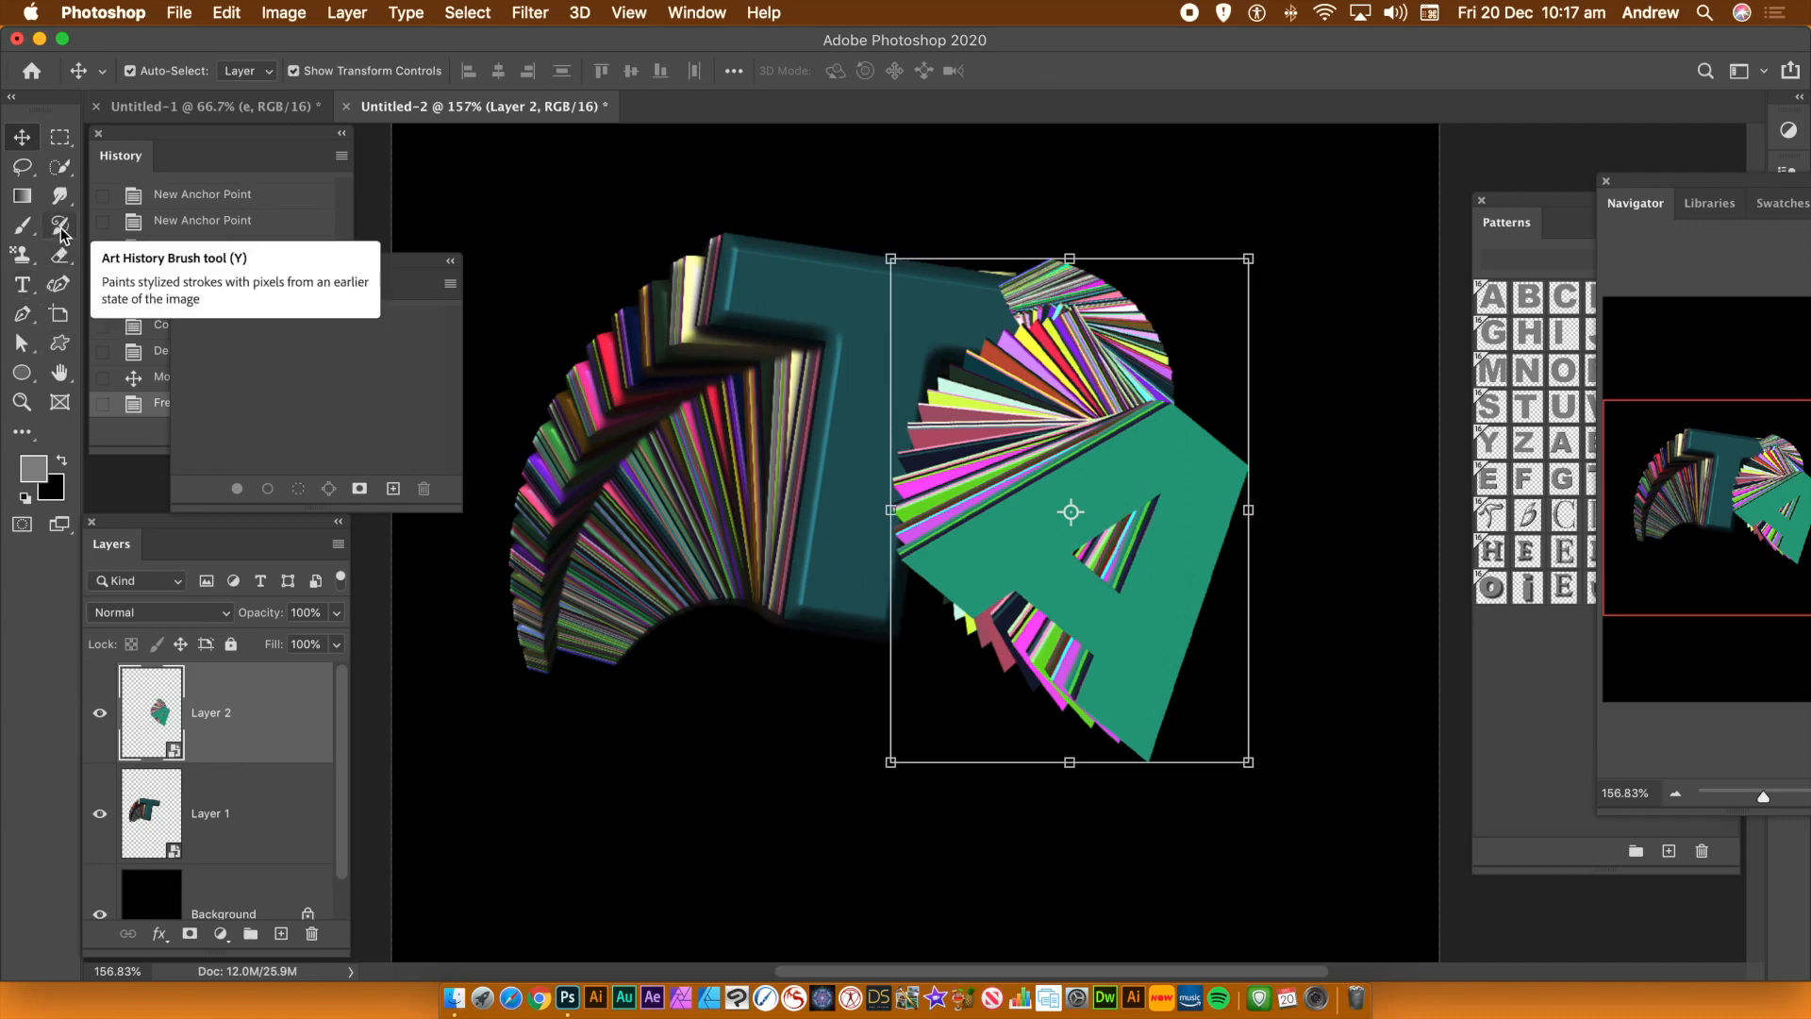
# Draw a new curved work path with the Curvature Pen from the lower left, over the T and down through the A
pyautogui.click(64, 287)
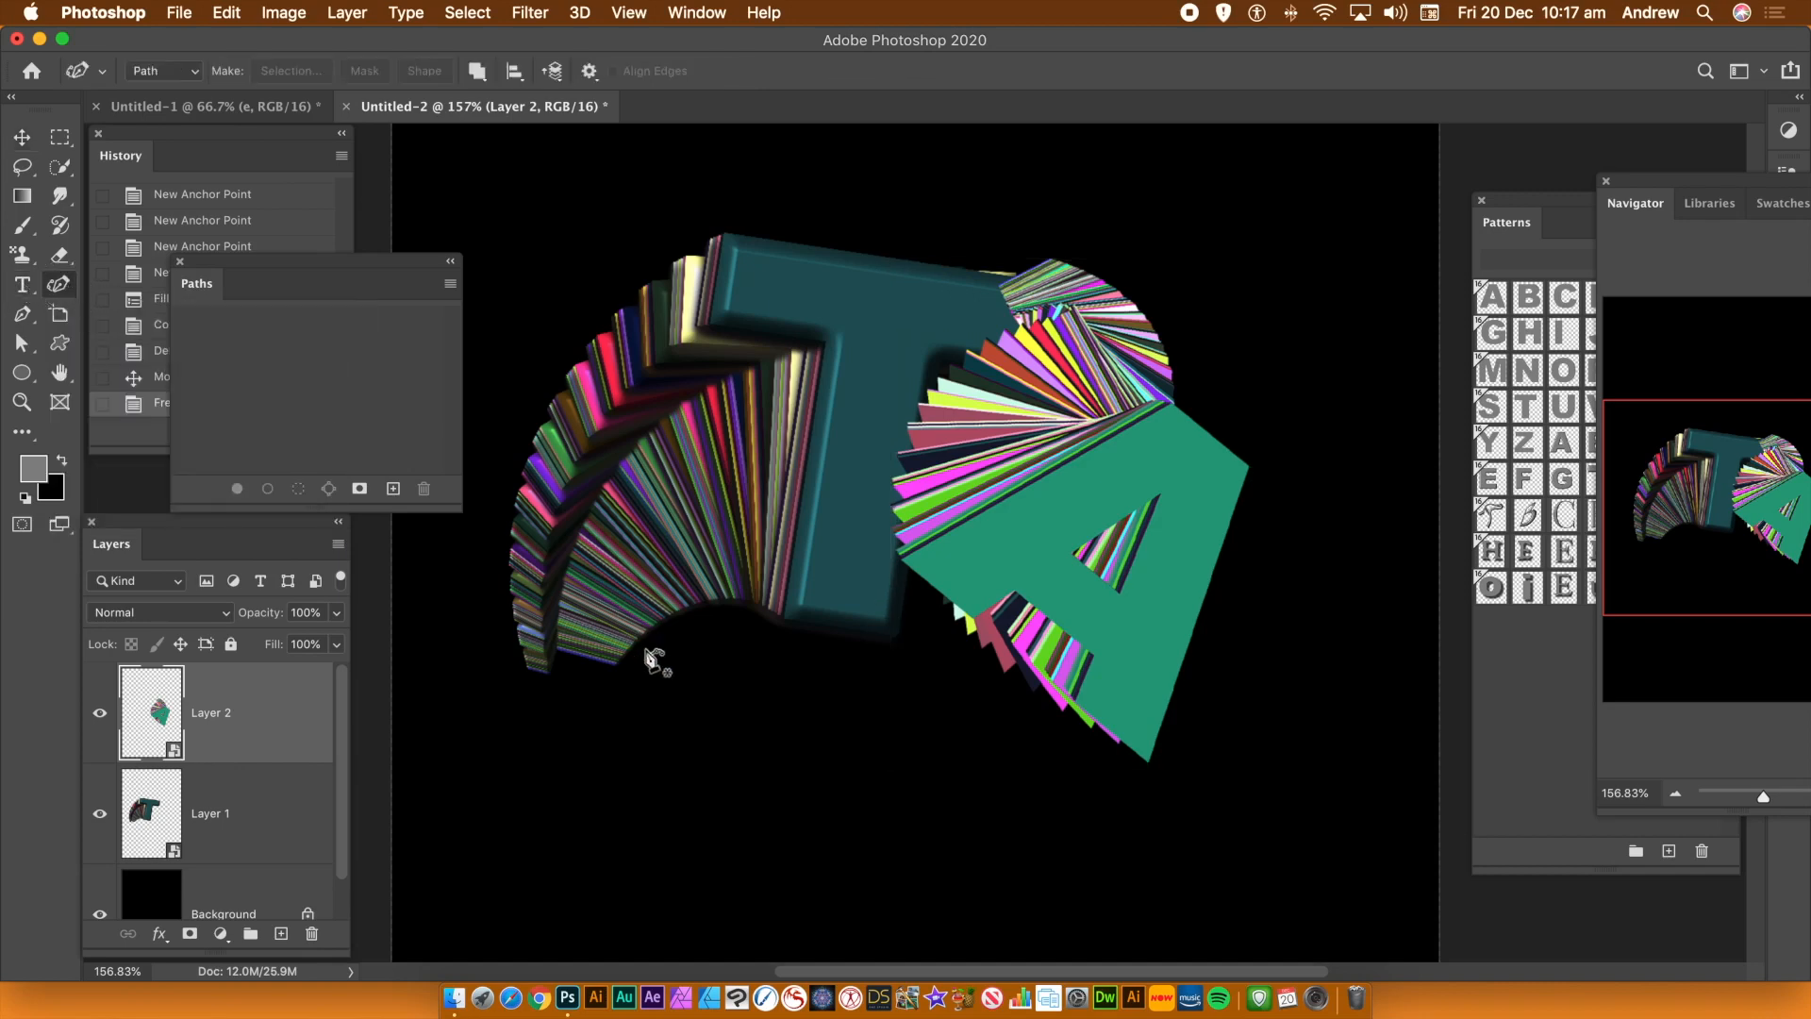
pyautogui.click(637, 723)
pyautogui.click(758, 646)
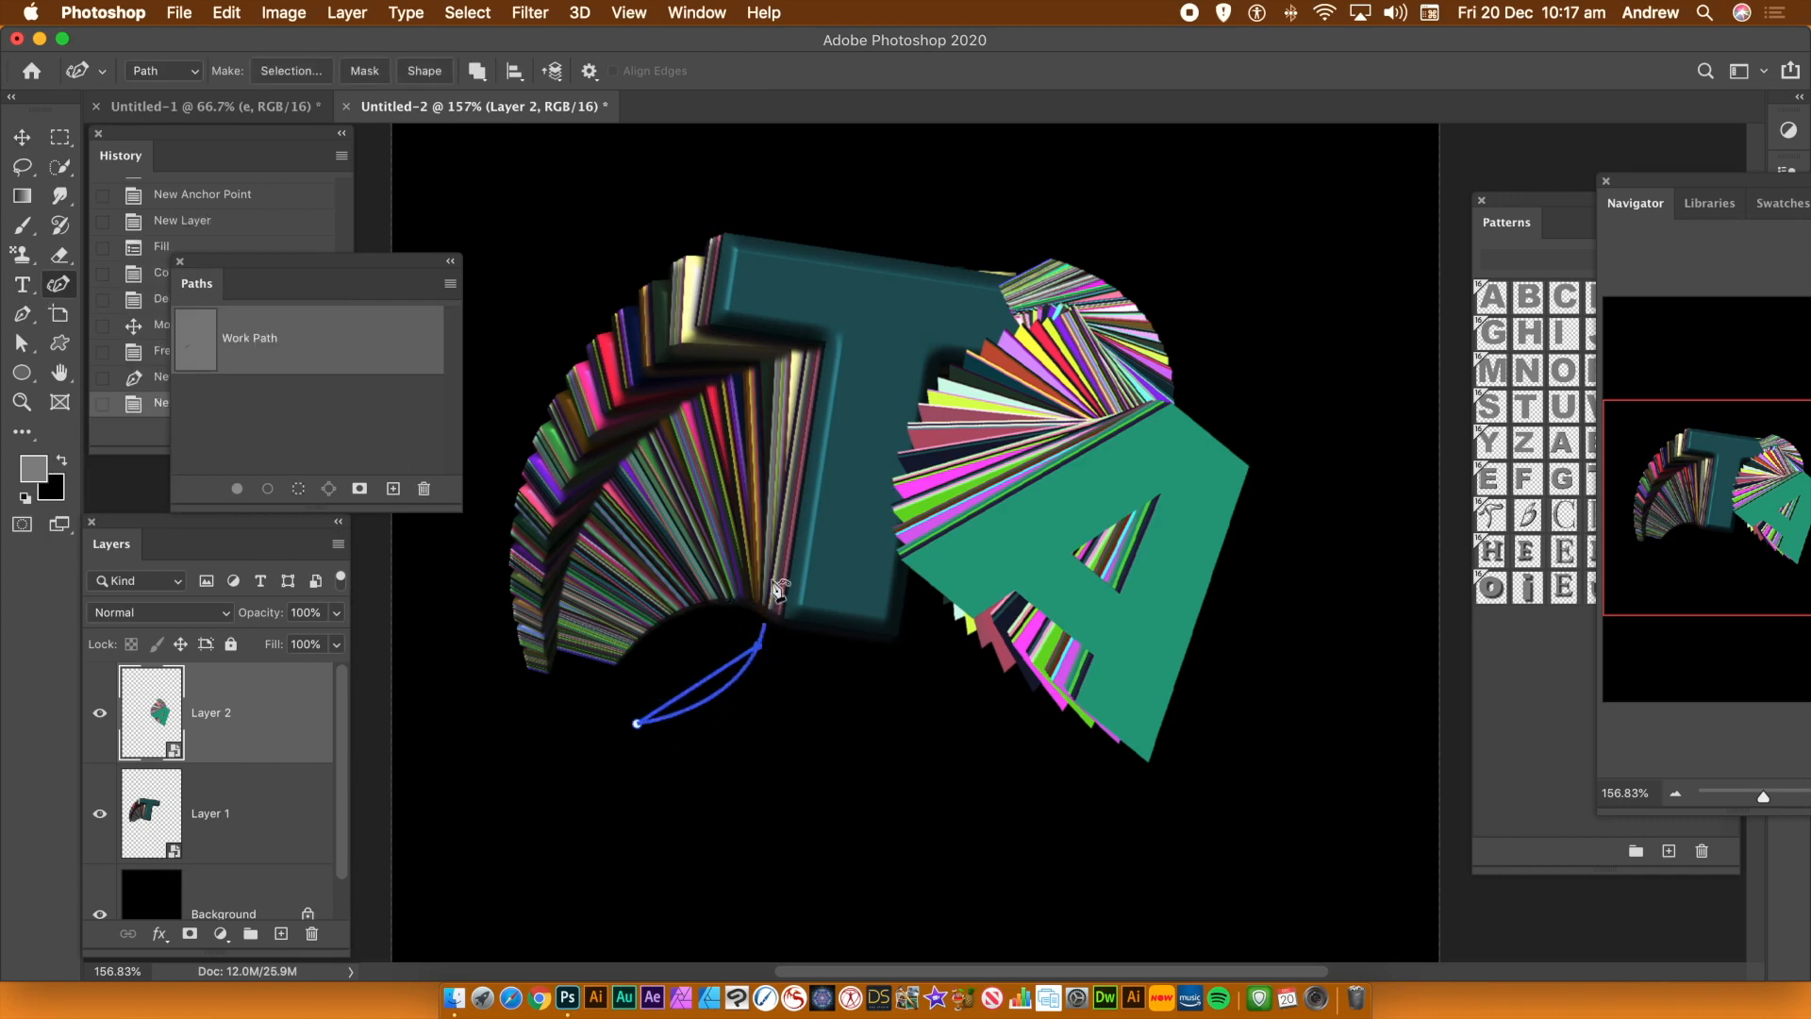
pyautogui.click(879, 468)
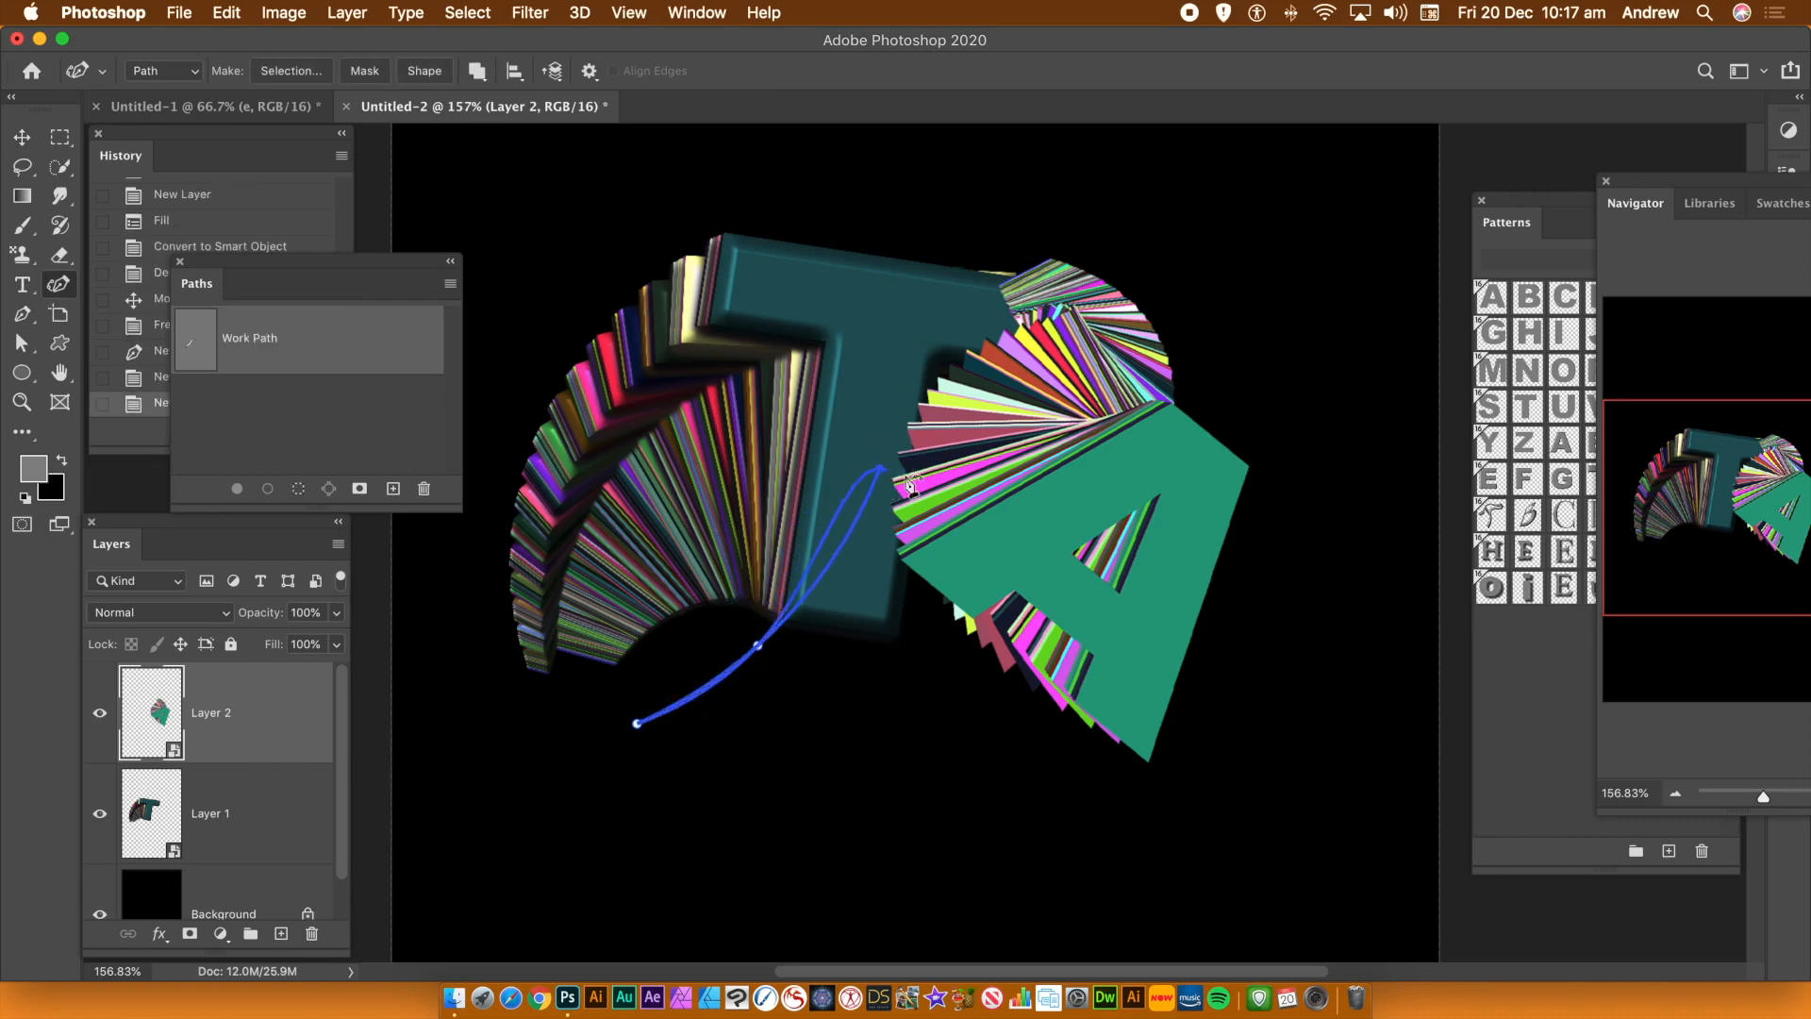
pyautogui.click(1090, 611)
pyautogui.click(1002, 664)
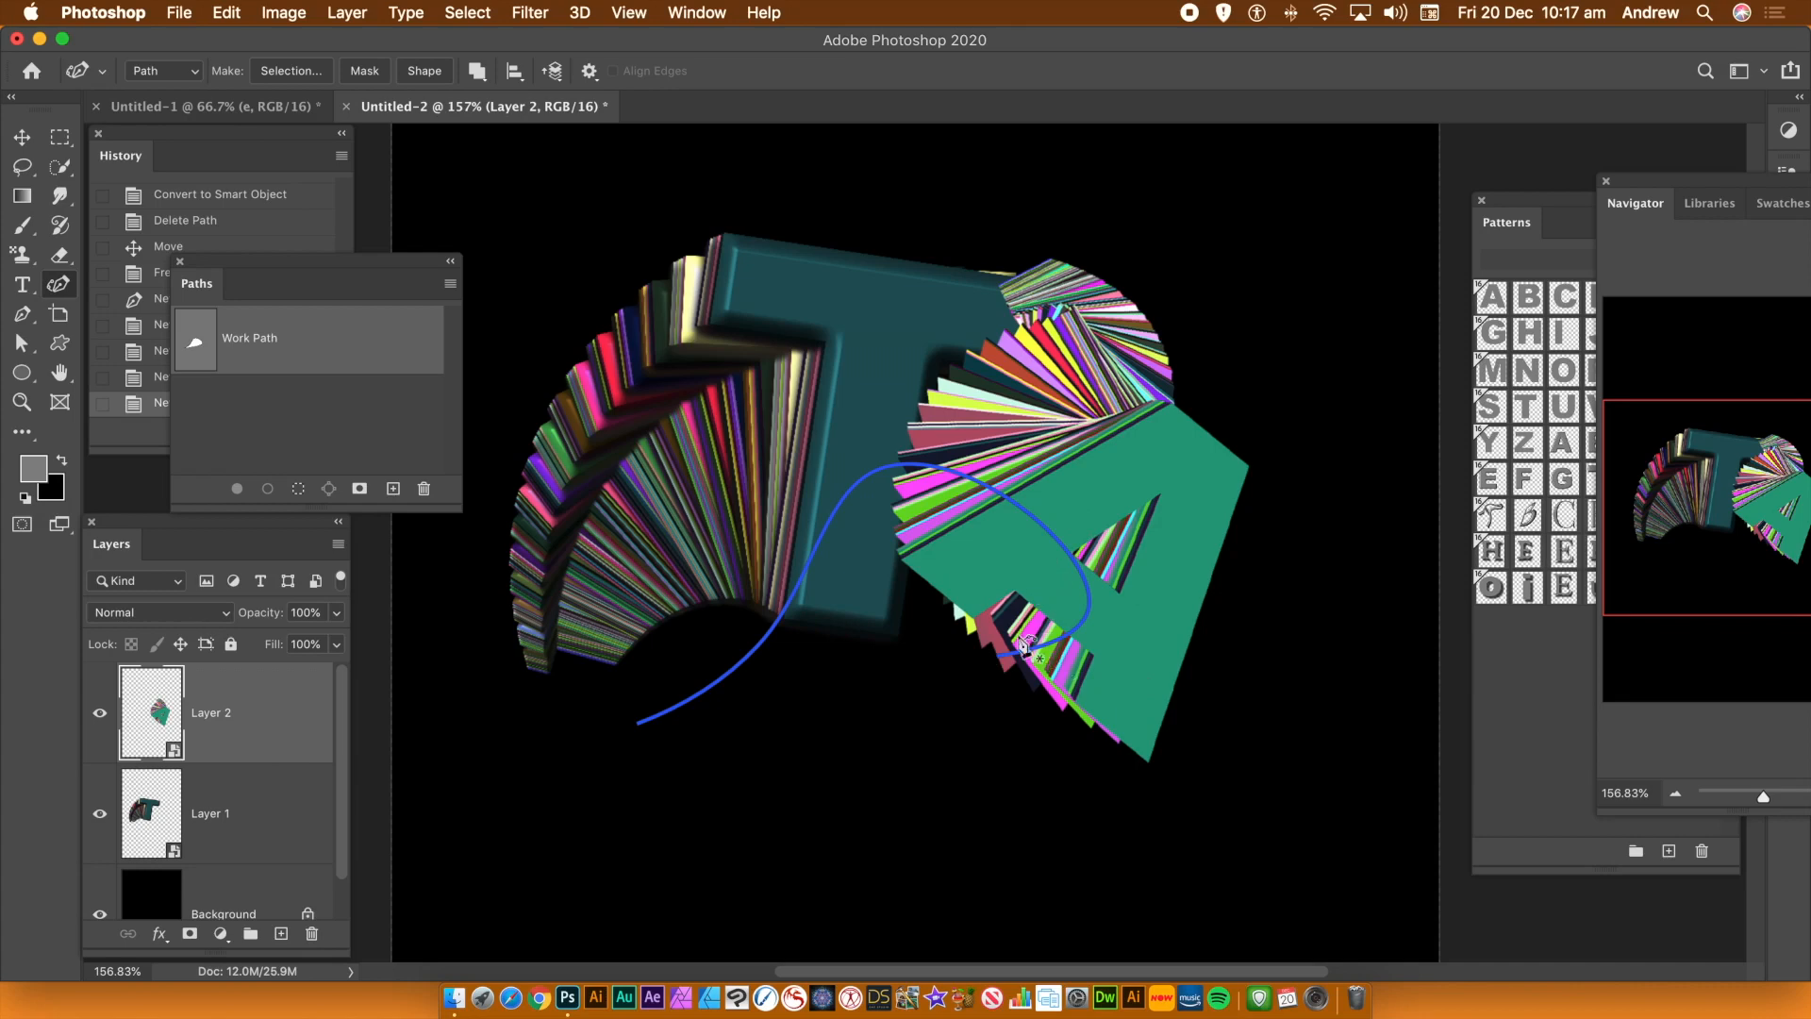
pyautogui.click(1066, 648)
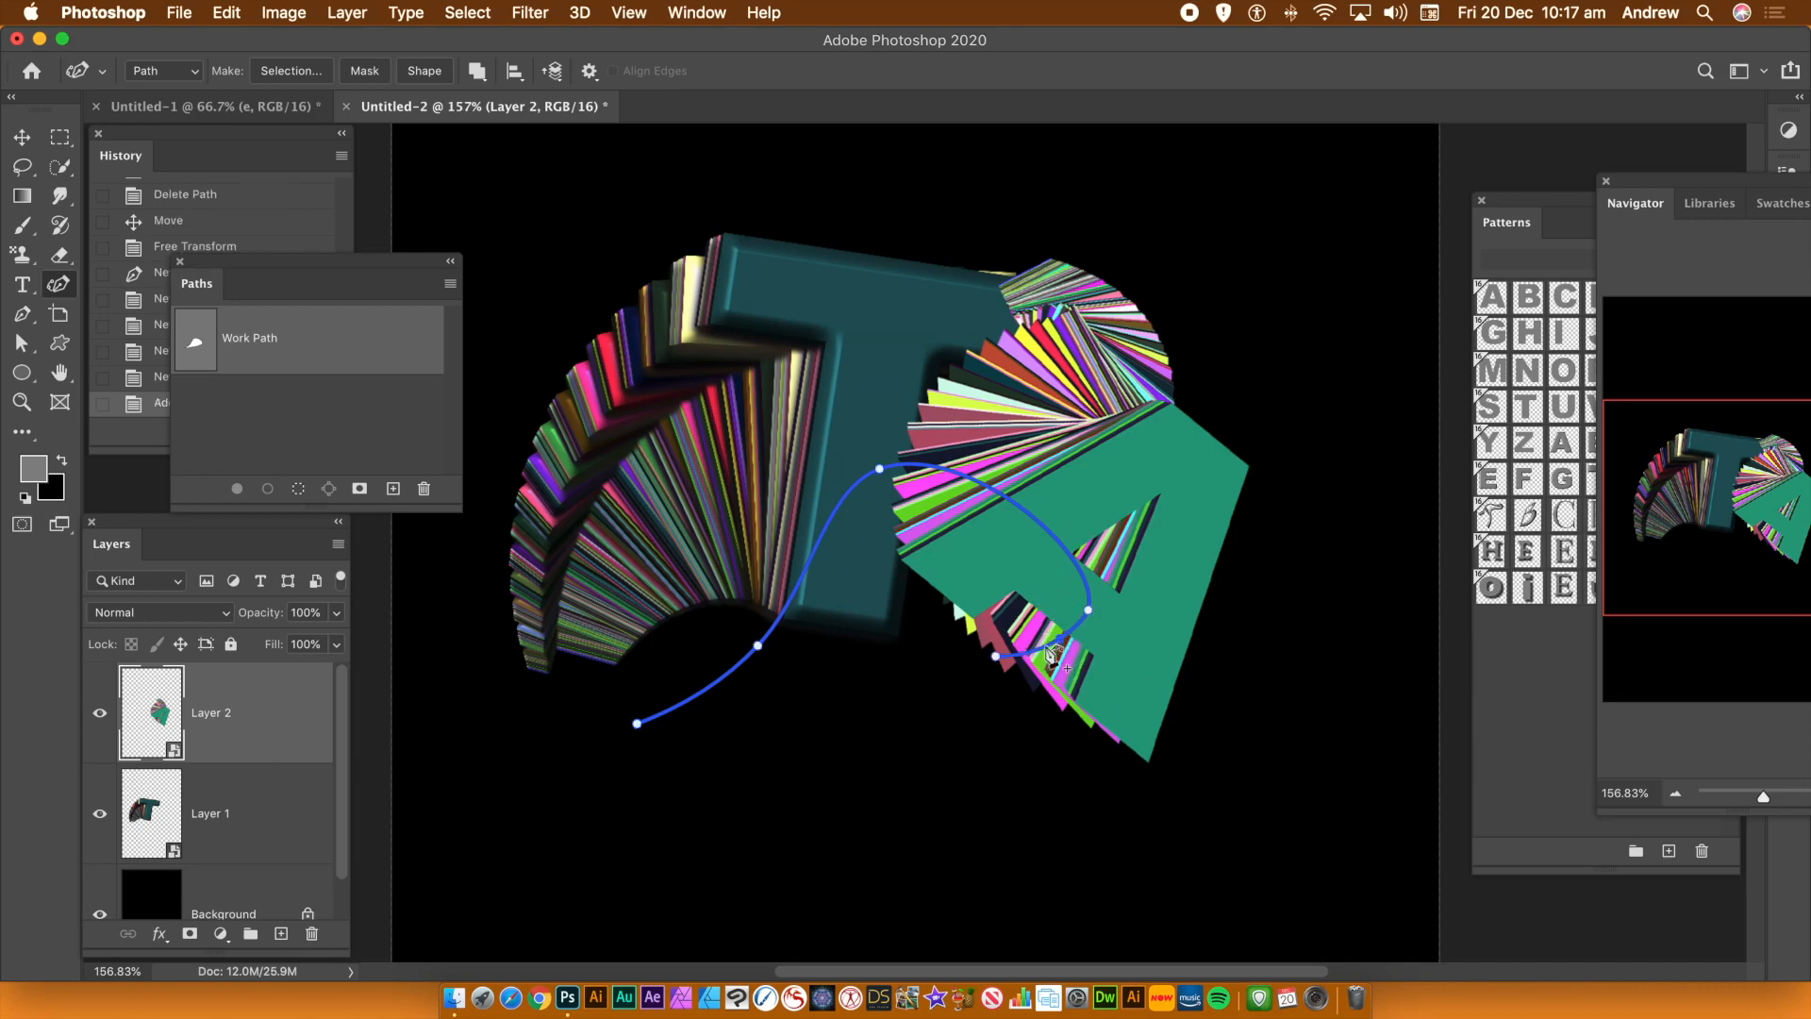
pyautogui.moveTo(996, 661); pyautogui.dragTo(1084, 764)
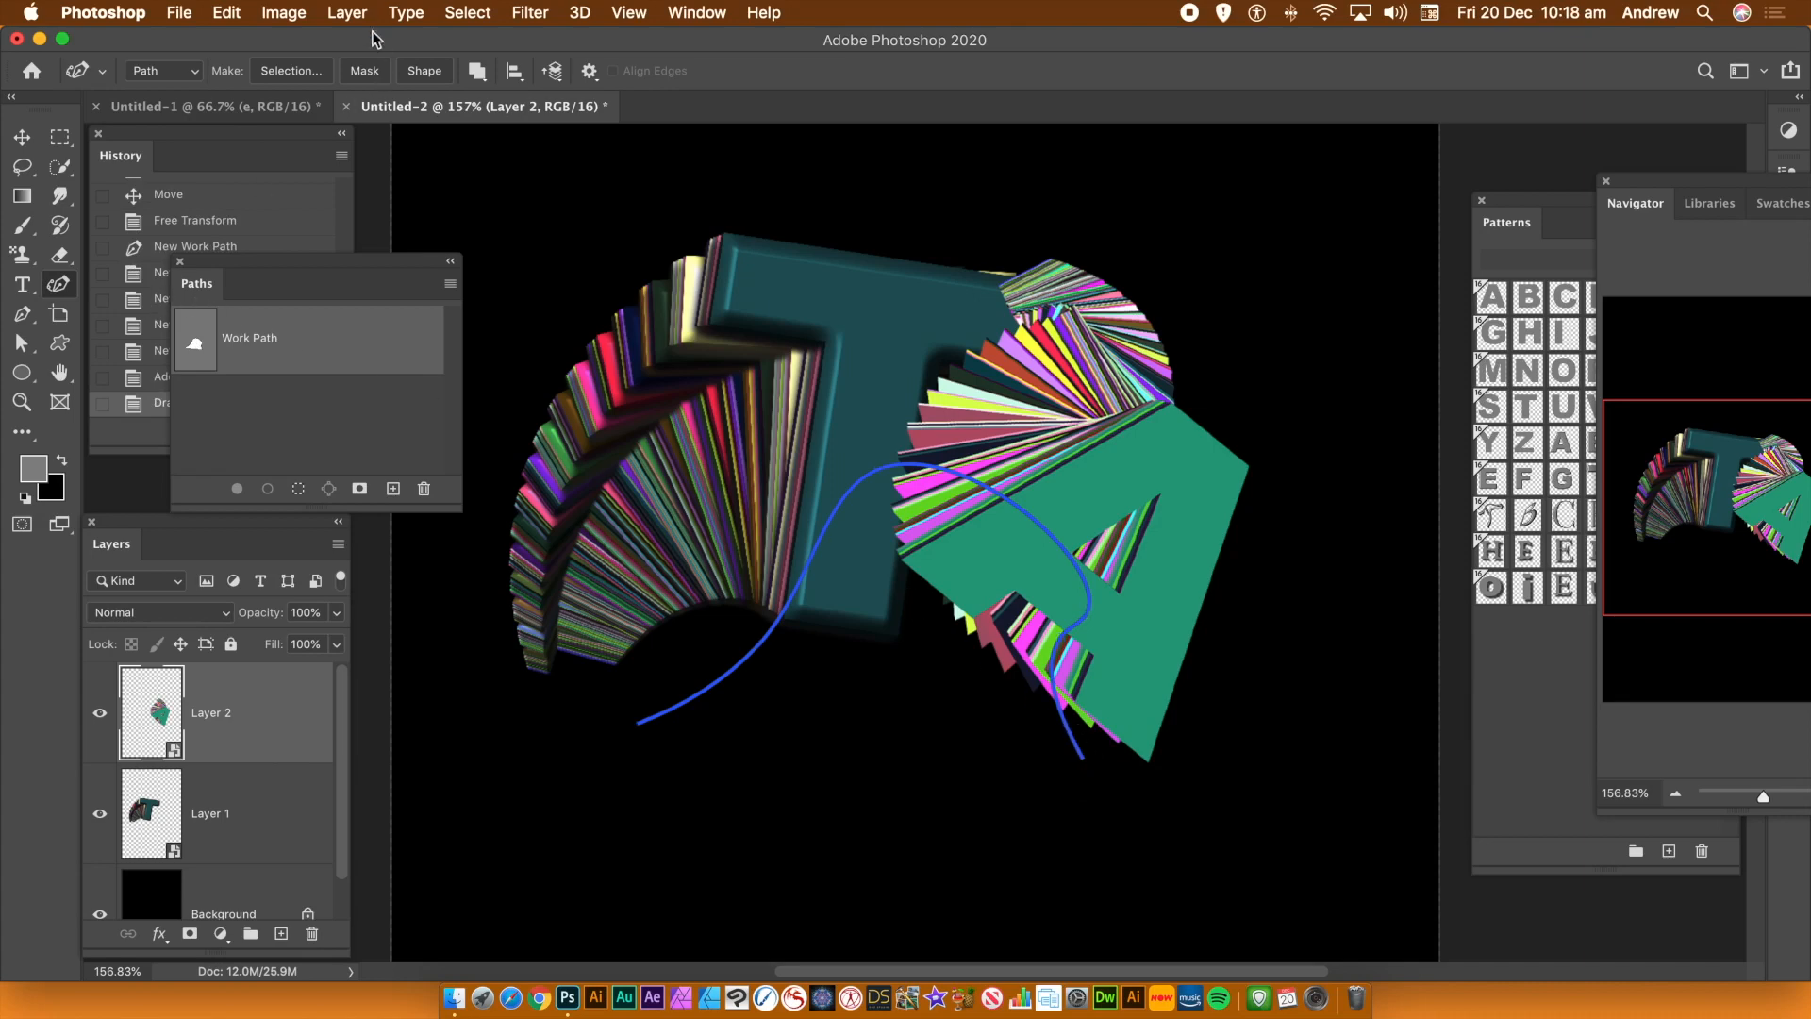
# Add another new empty layer above Layer 2
pyautogui.click(347, 13)
pyautogui.moveTo(373, 40)
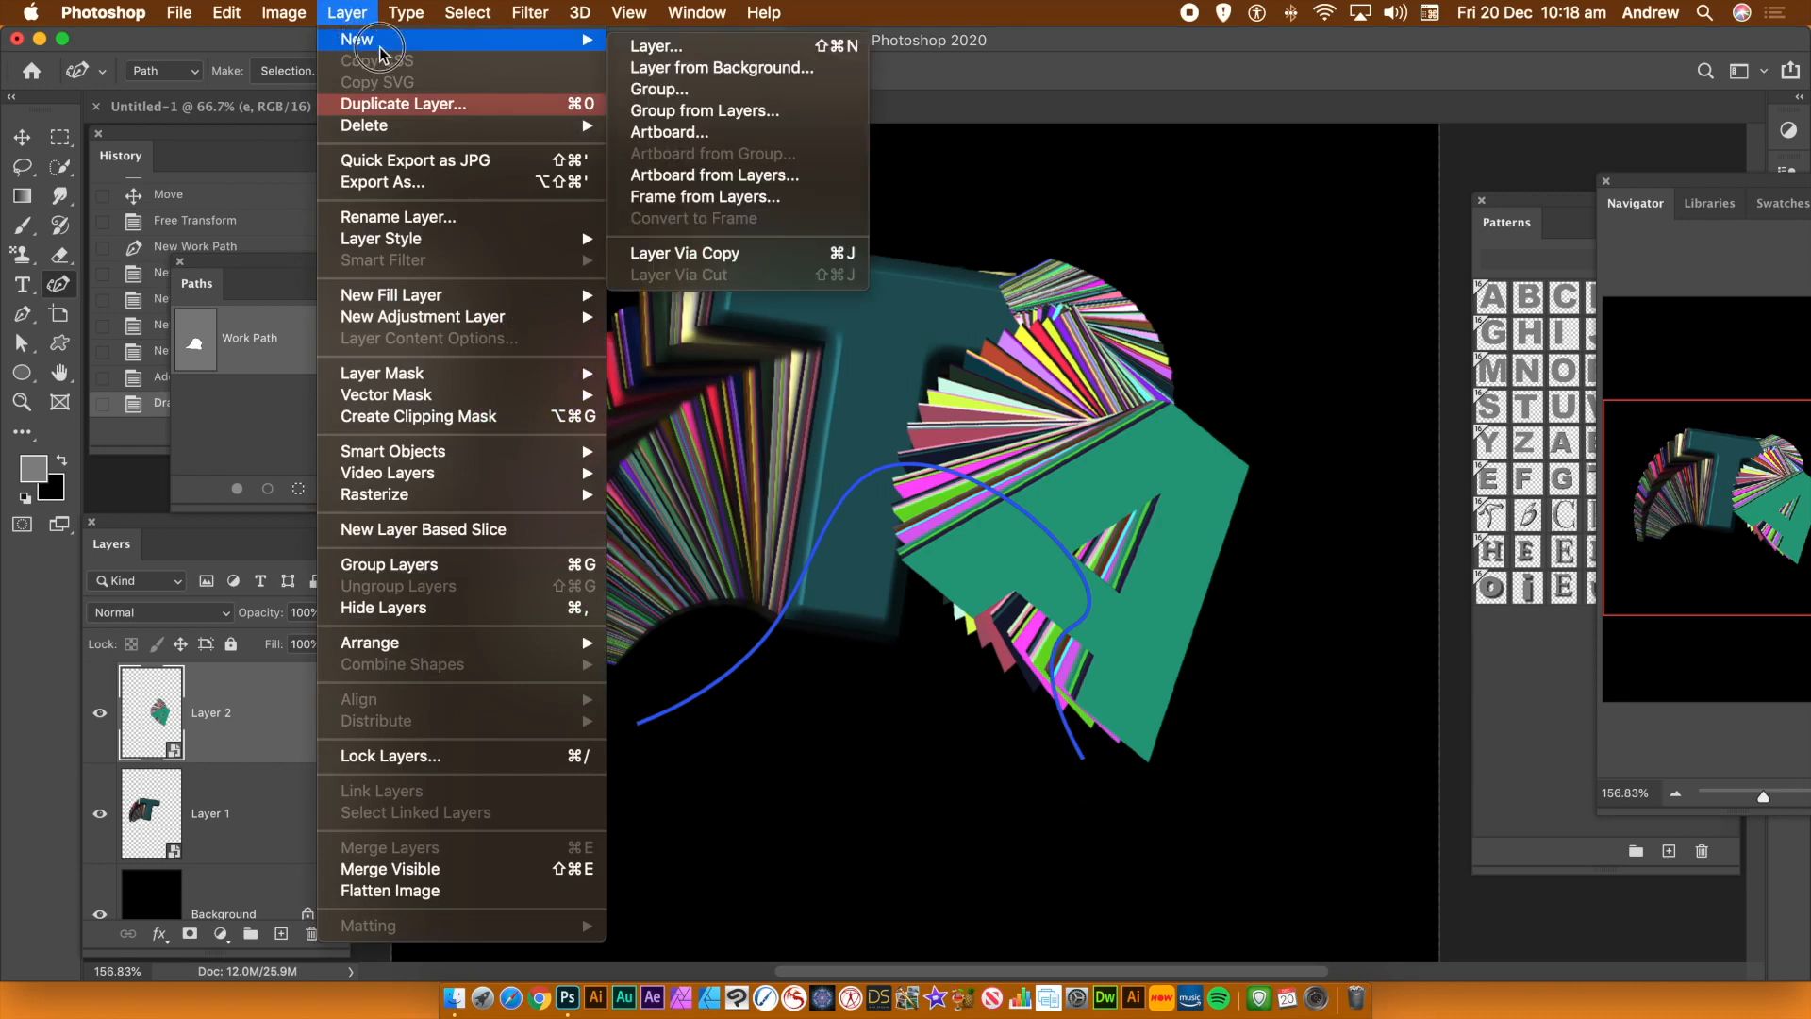
pyautogui.click(708, 50)
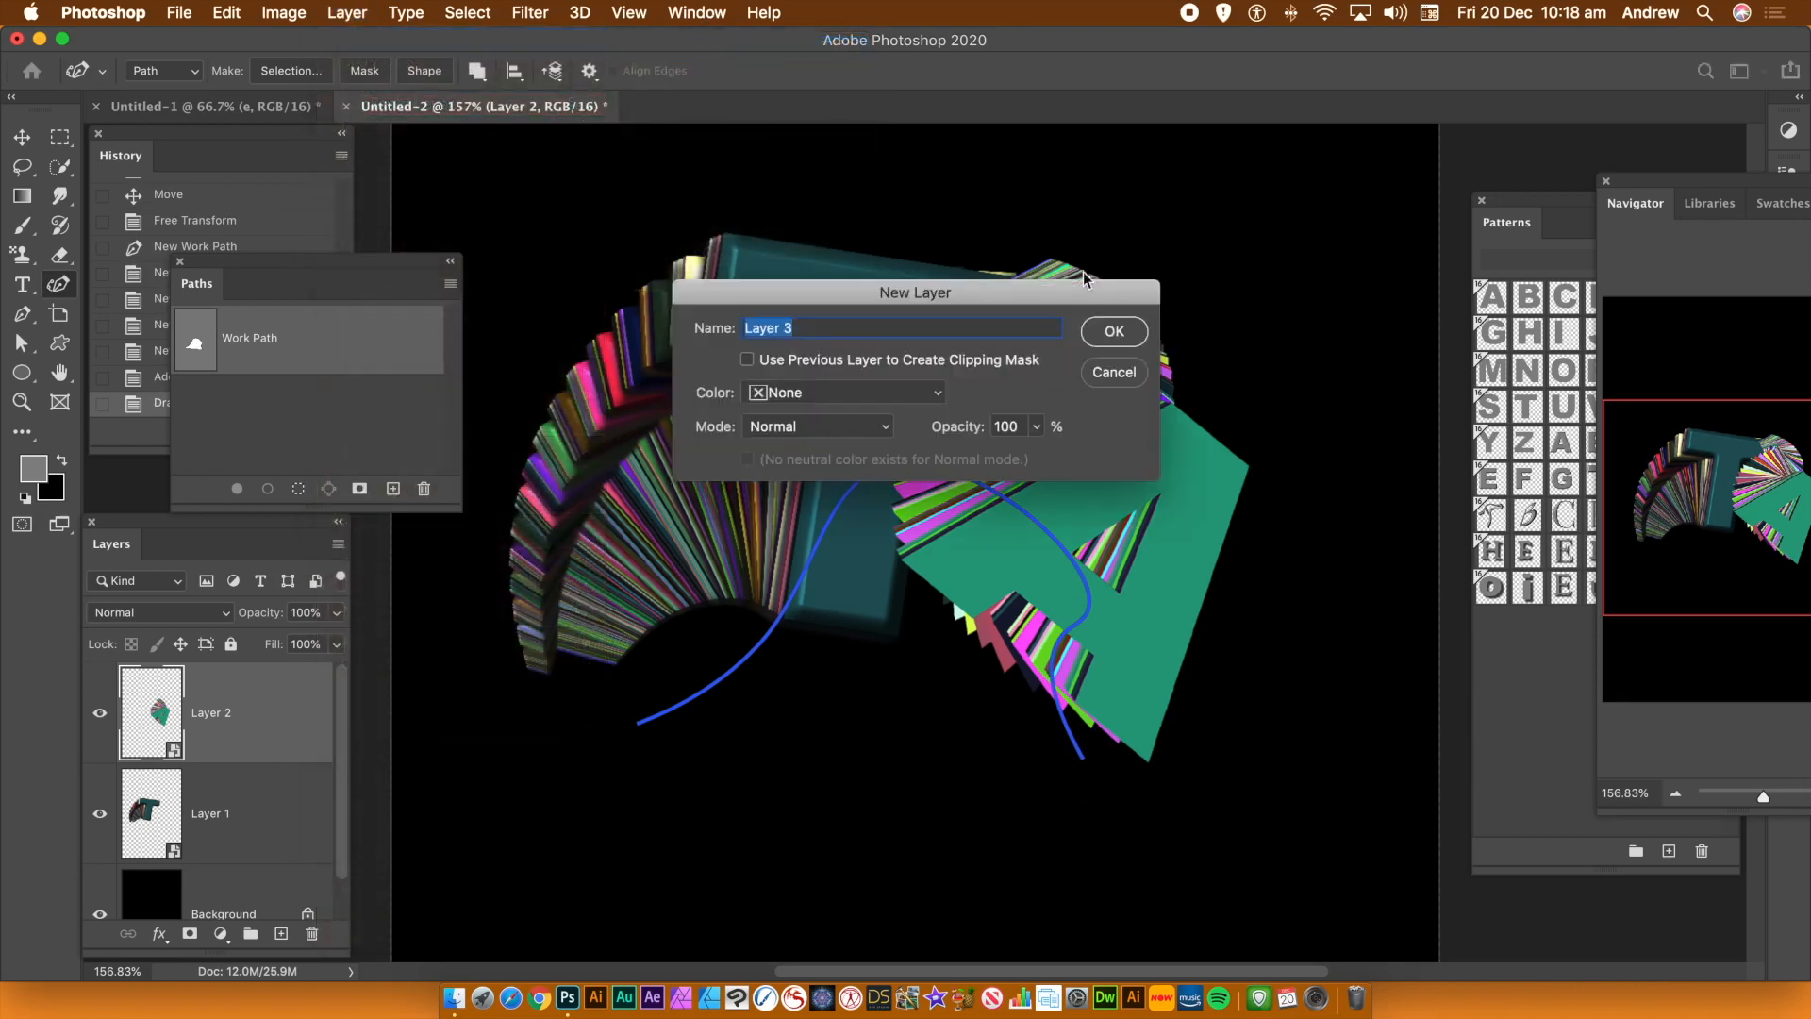
pyautogui.click(1114, 335)
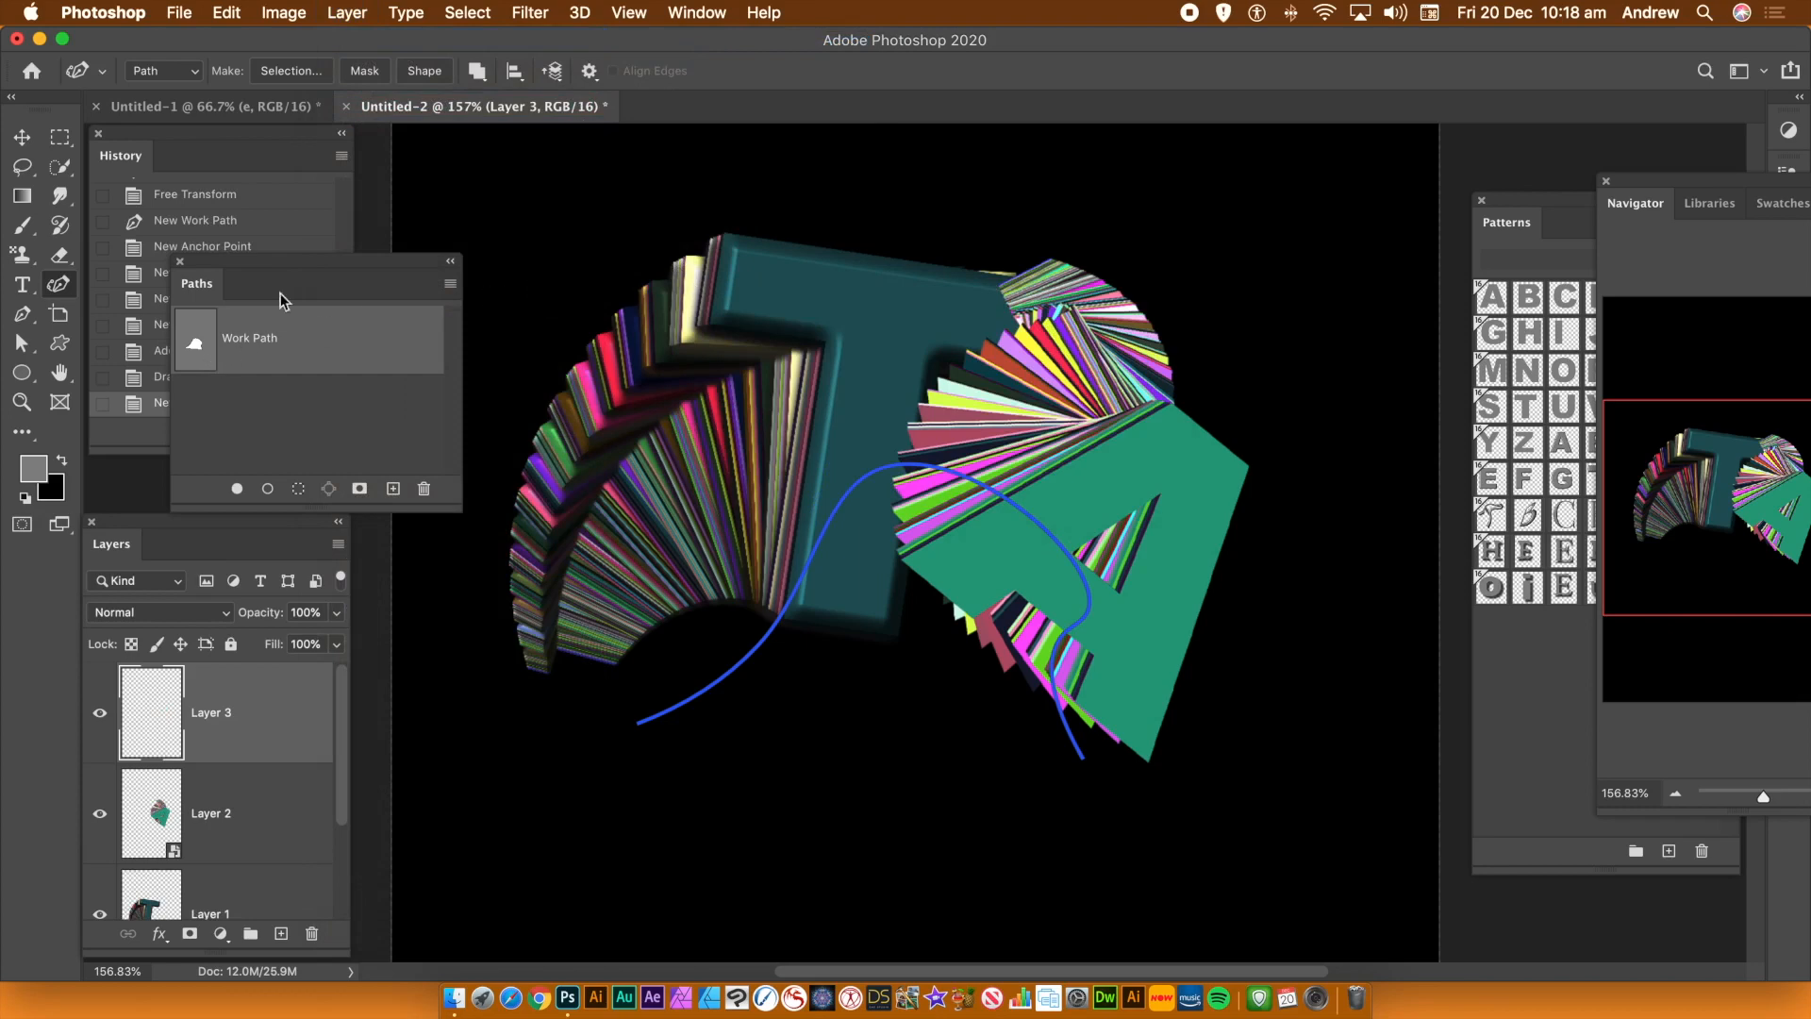
# Fill Layer 3 with the P letter pattern using the Place Along Path script
pyautogui.click(224, 12)
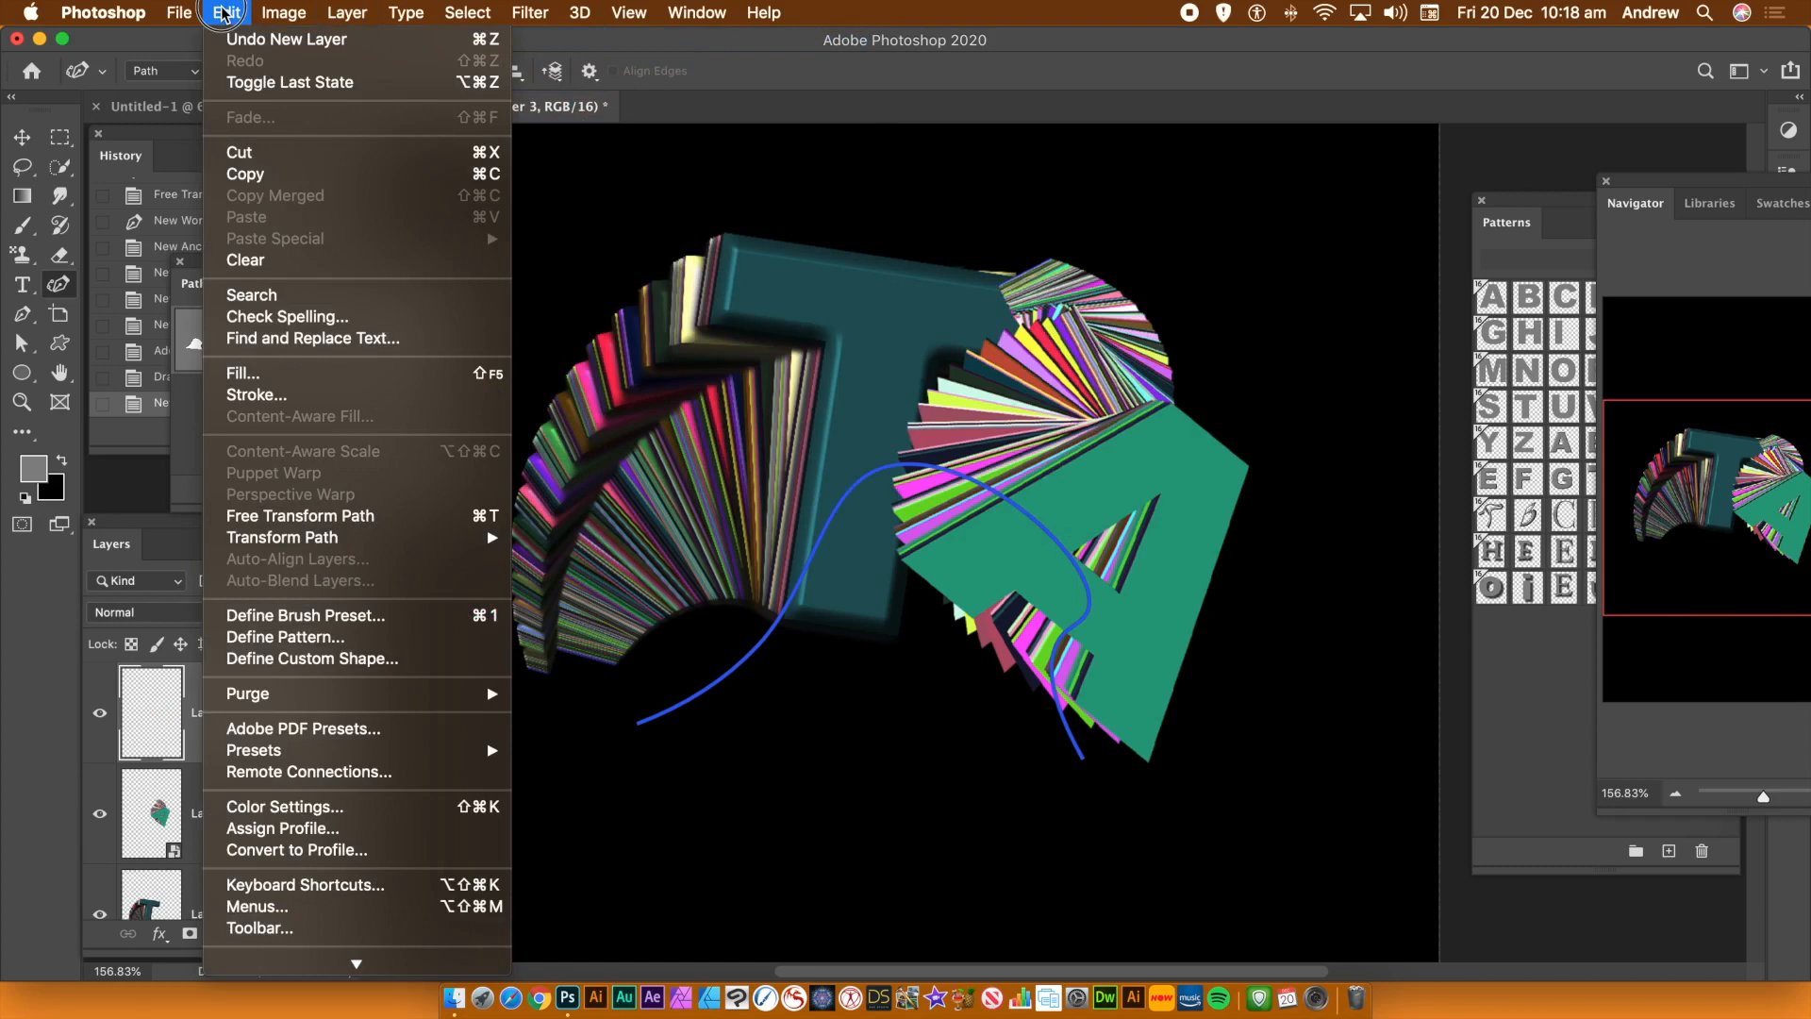
pyautogui.click(242, 373)
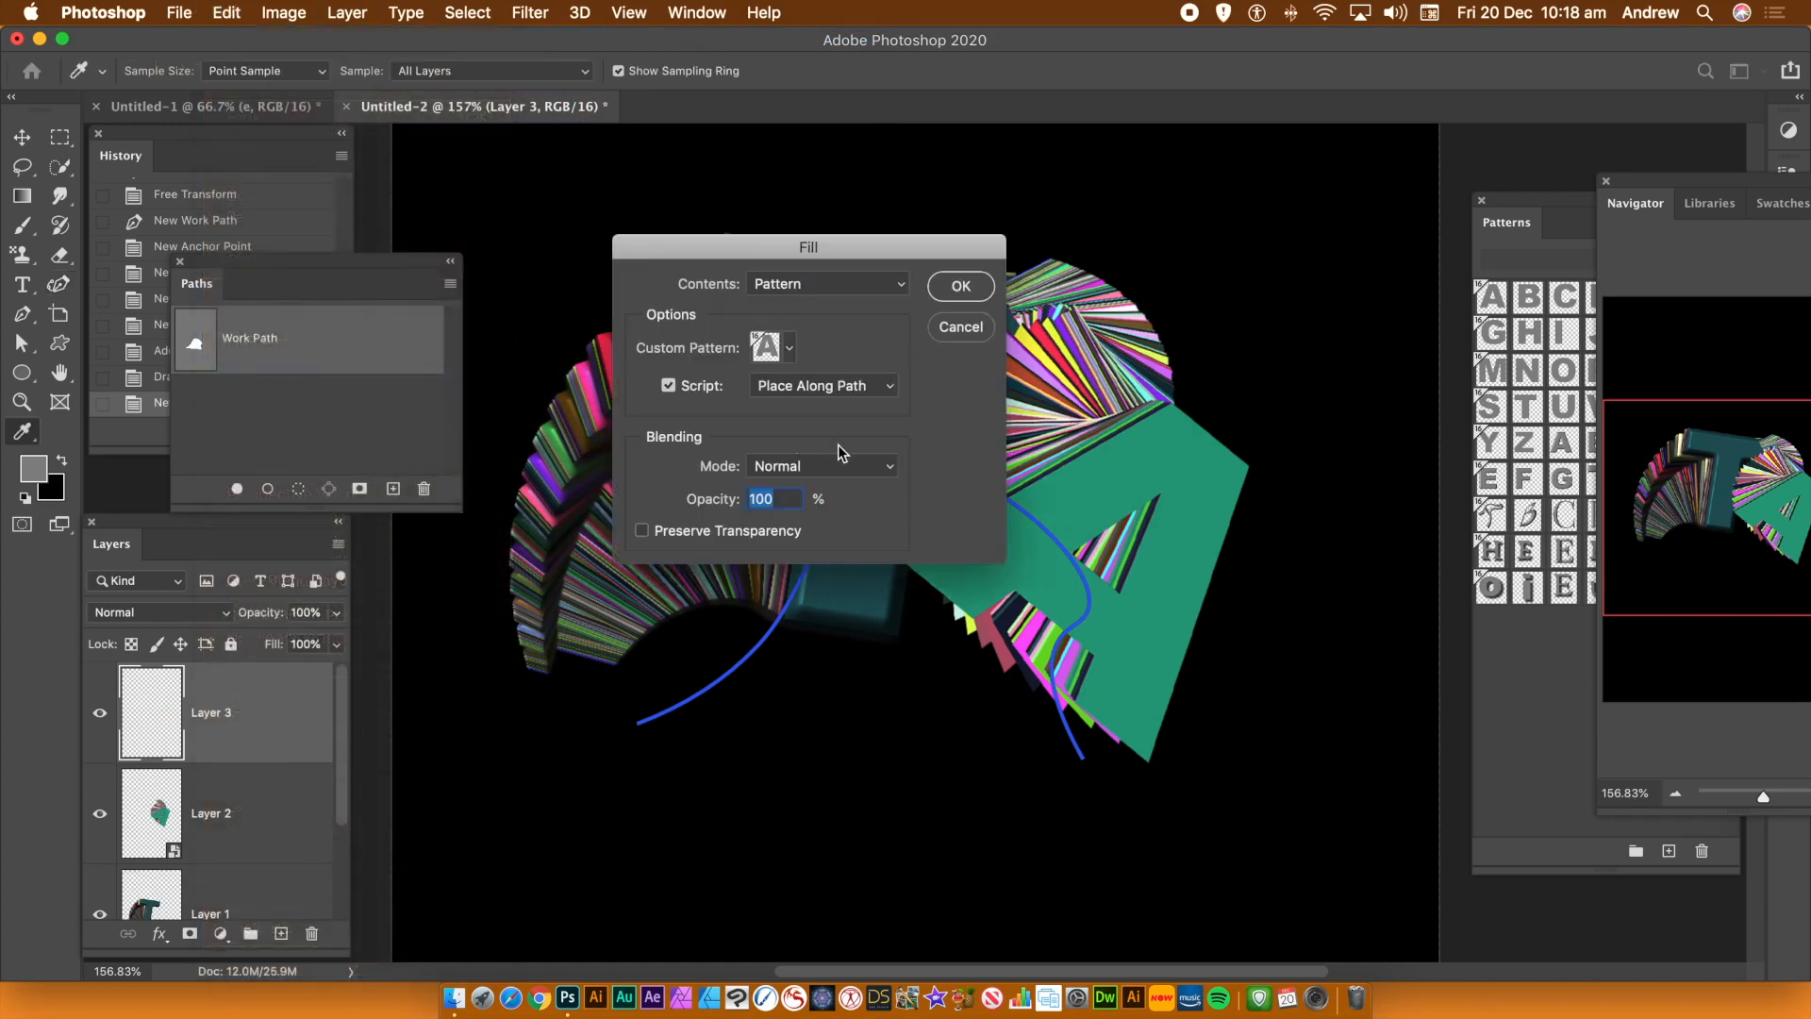
pyautogui.click(789, 348)
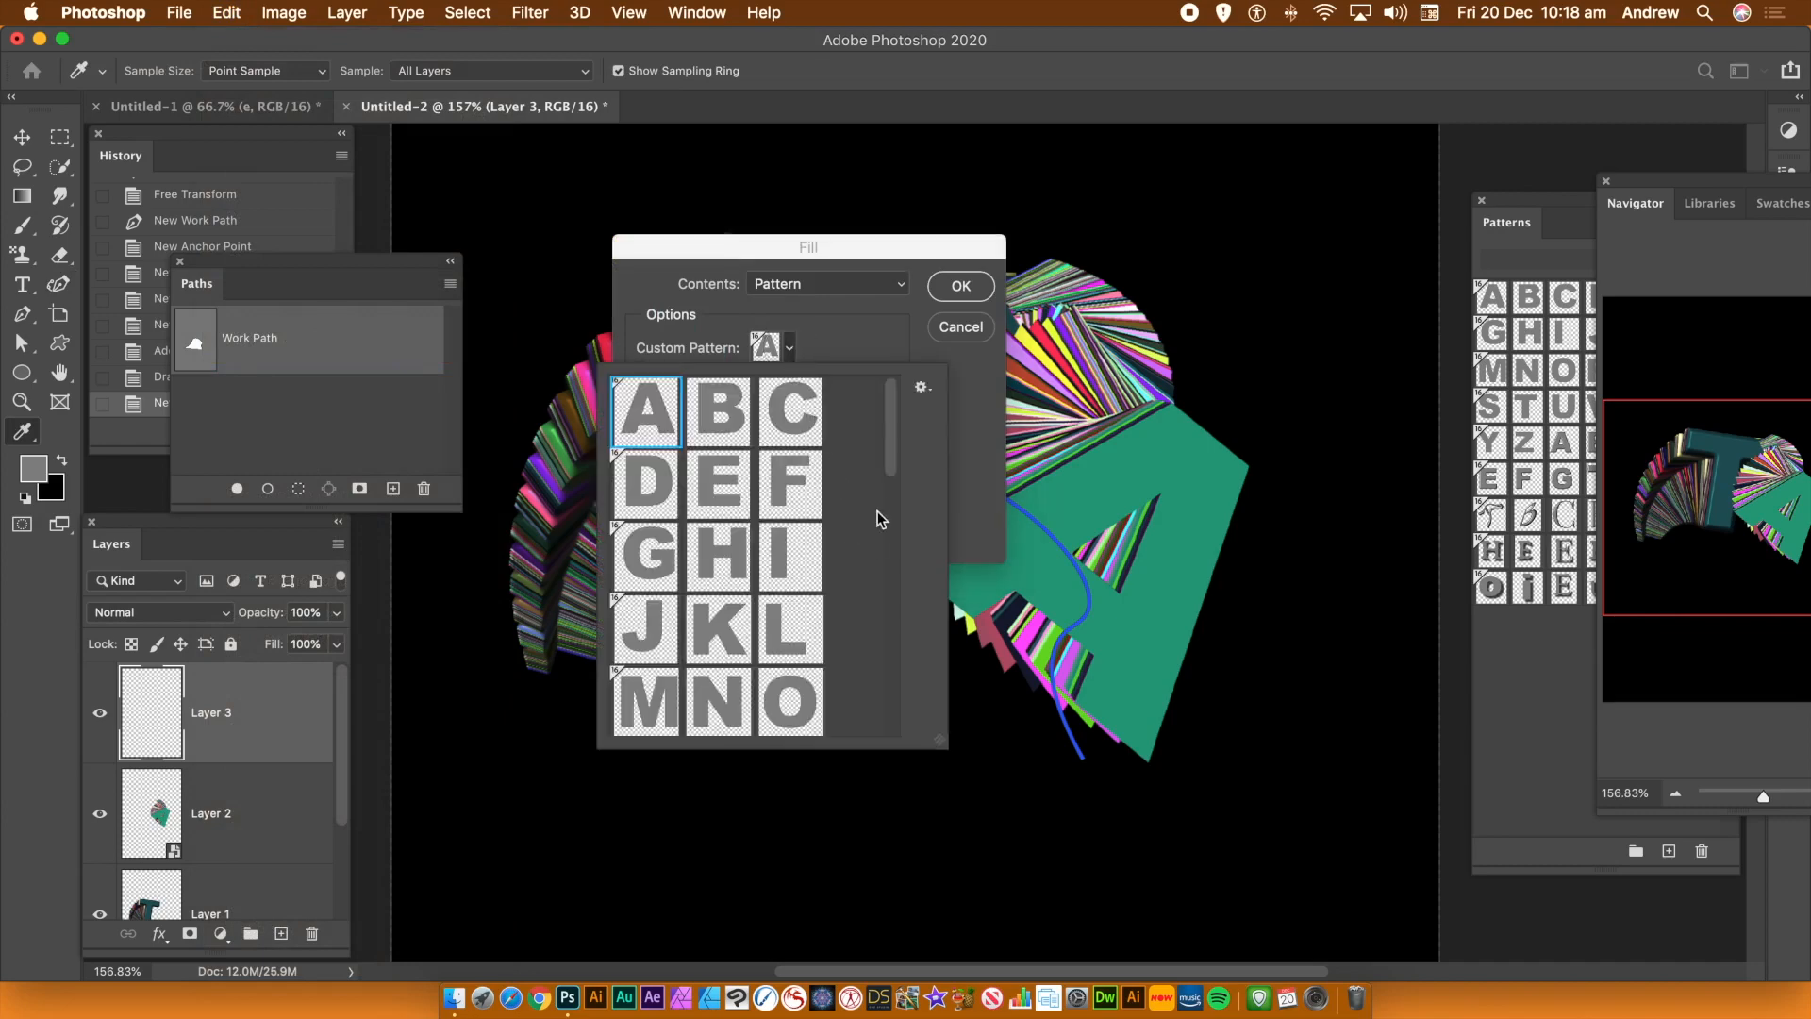
pyautogui.scroll(-4, 891, 466)
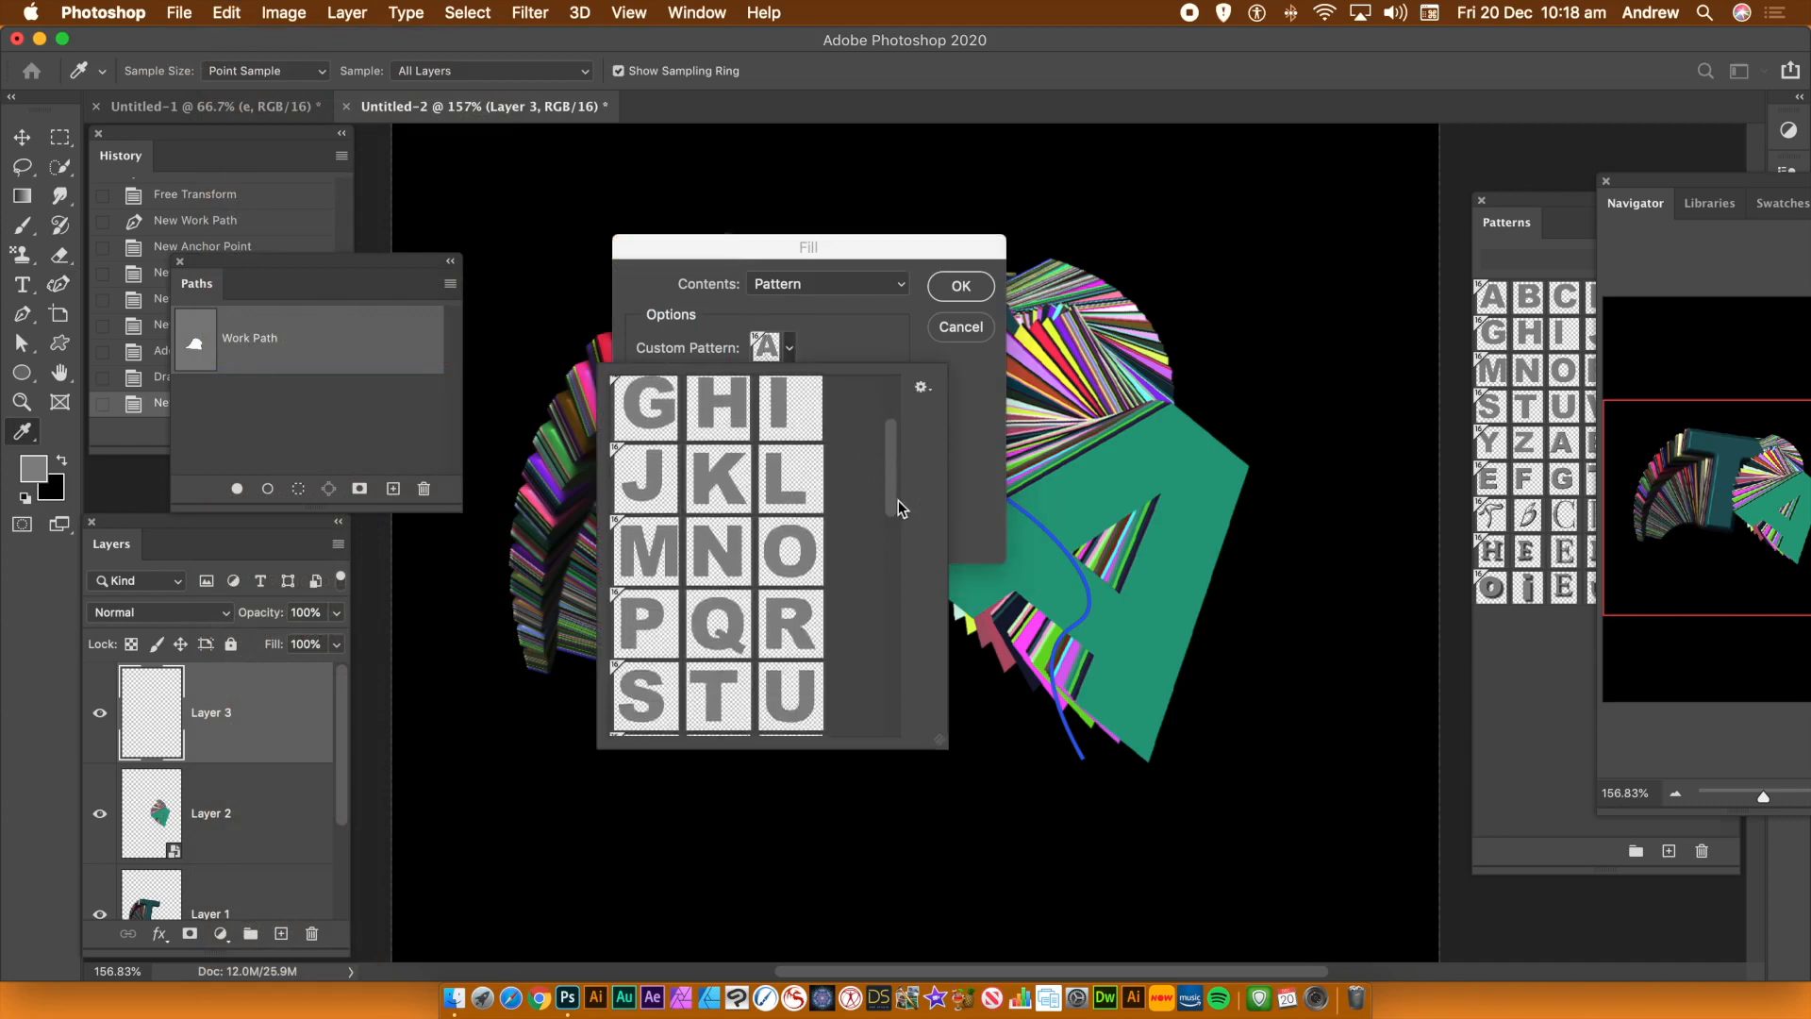
pyautogui.click(676, 614)
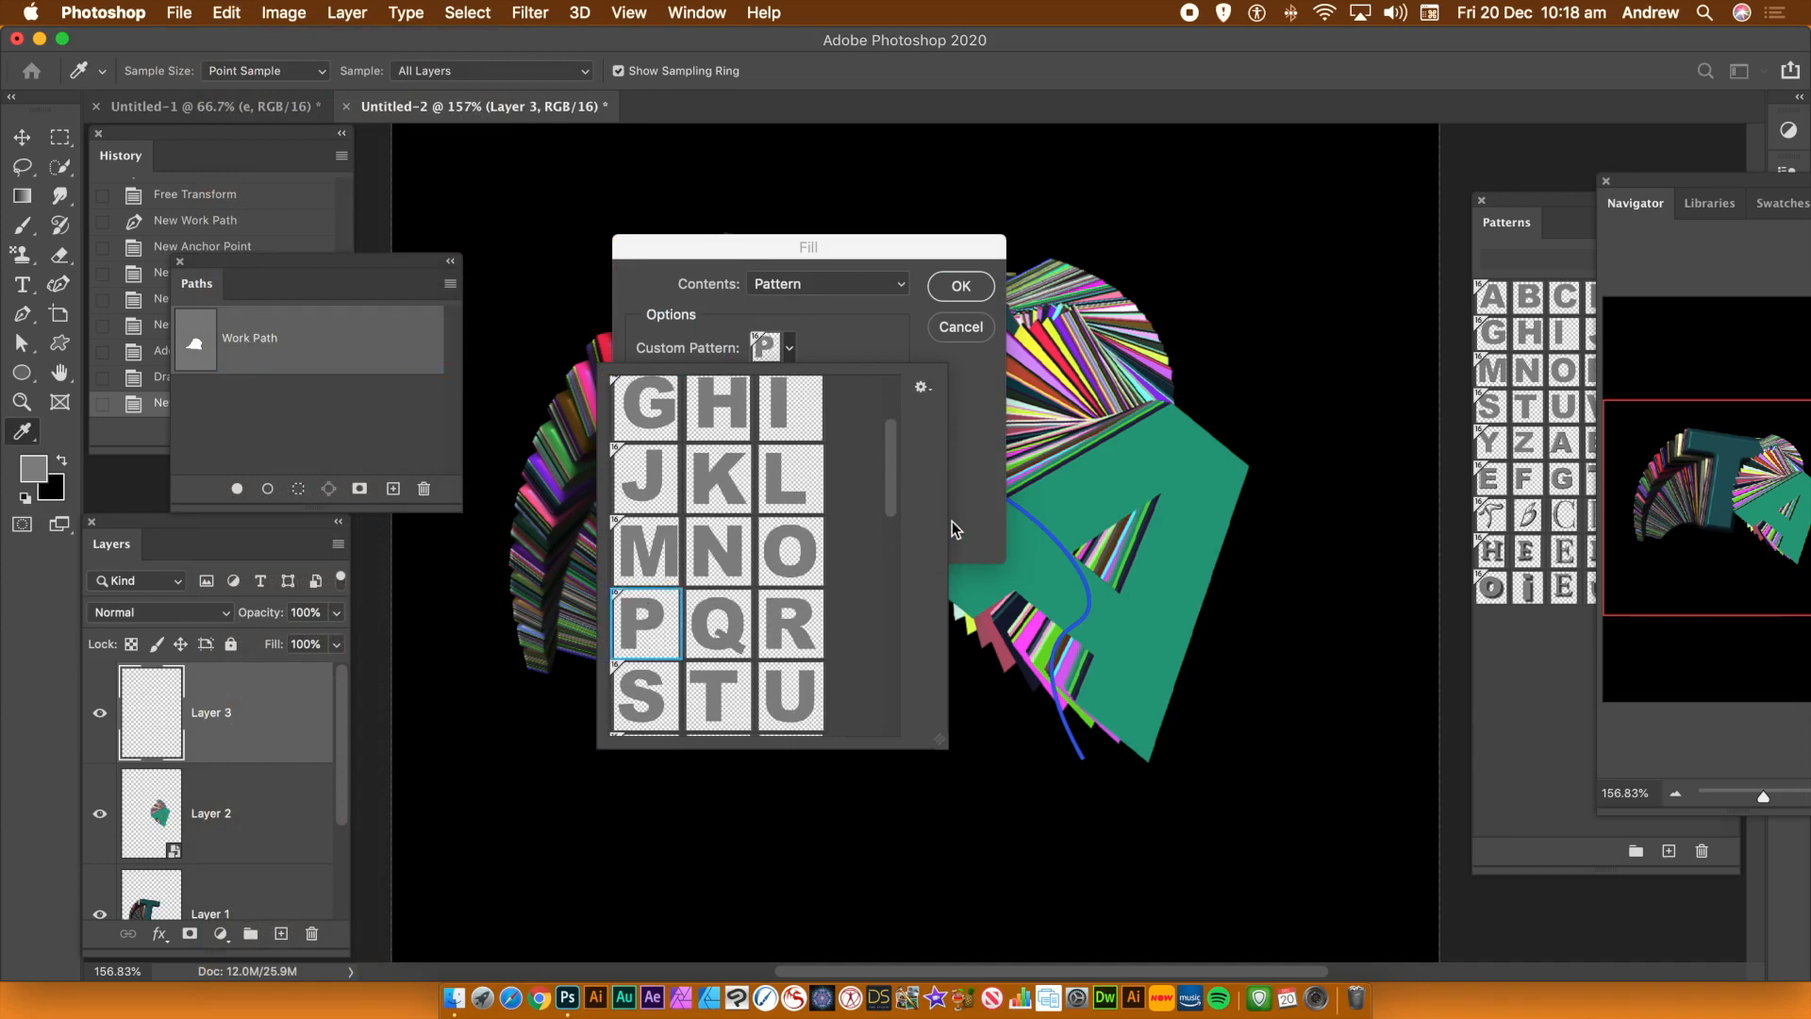
pyautogui.moveTo(889, 474)
pyautogui.mouseDown()
pyautogui.moveTo(866, 706)
pyautogui.moveTo(875, 486)
pyautogui.mouseUp()
pyautogui.click(1002, 421)
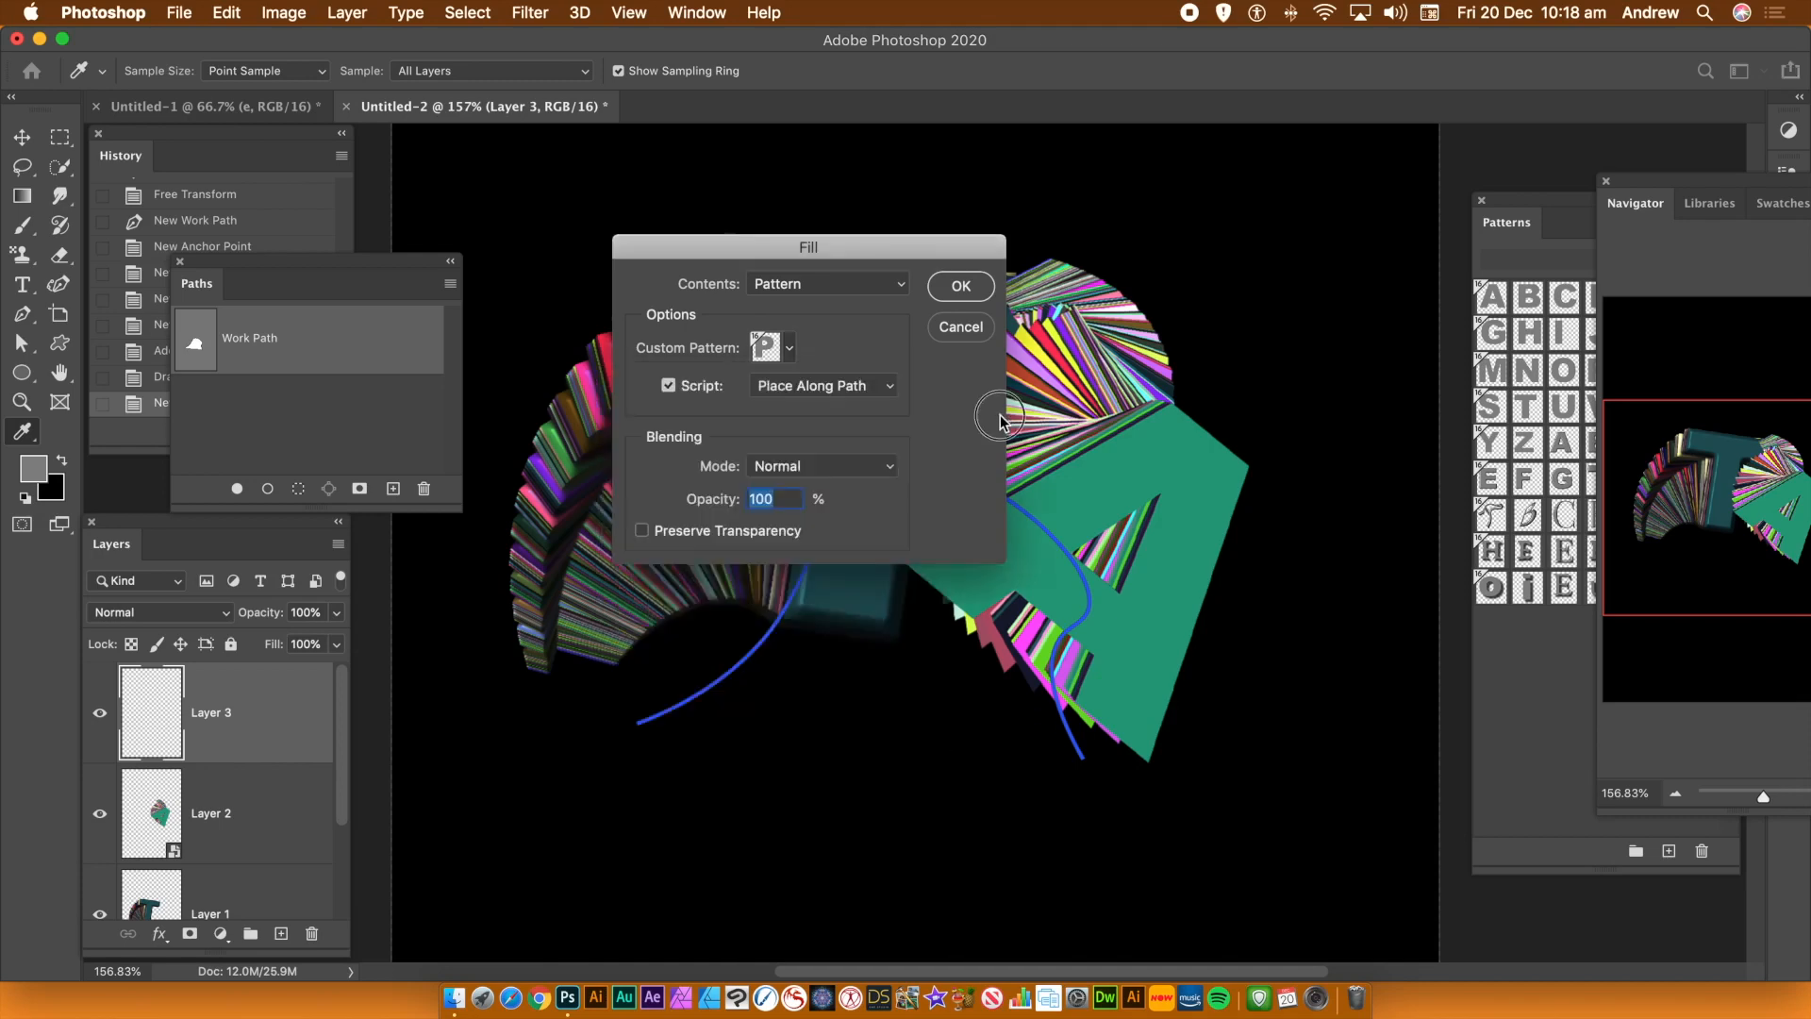
pyautogui.click(969, 291)
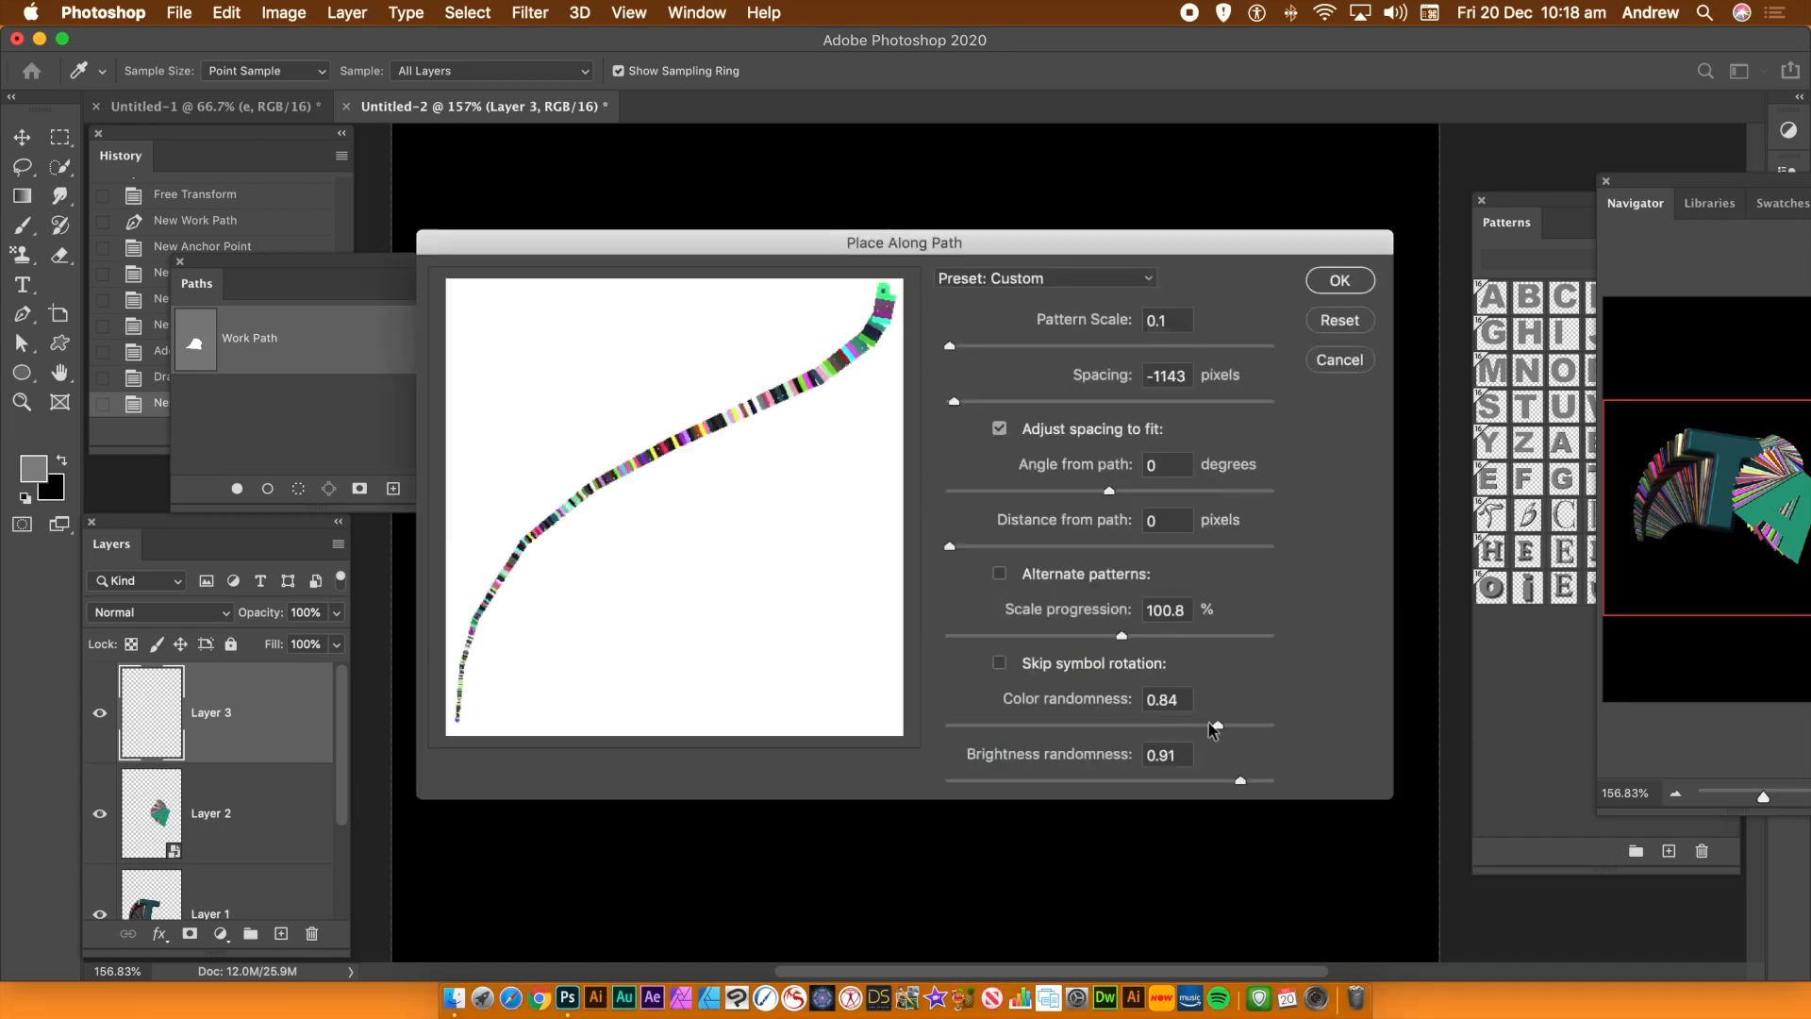
# Set Place Along Path colour randomness to 0.99 and scale progression to 100.4%, and apply the trail
pyautogui.moveTo(1221, 724); pyautogui.dragTo(1267, 725)
pyautogui.click(1187, 611)
pyautogui.press('Tab')
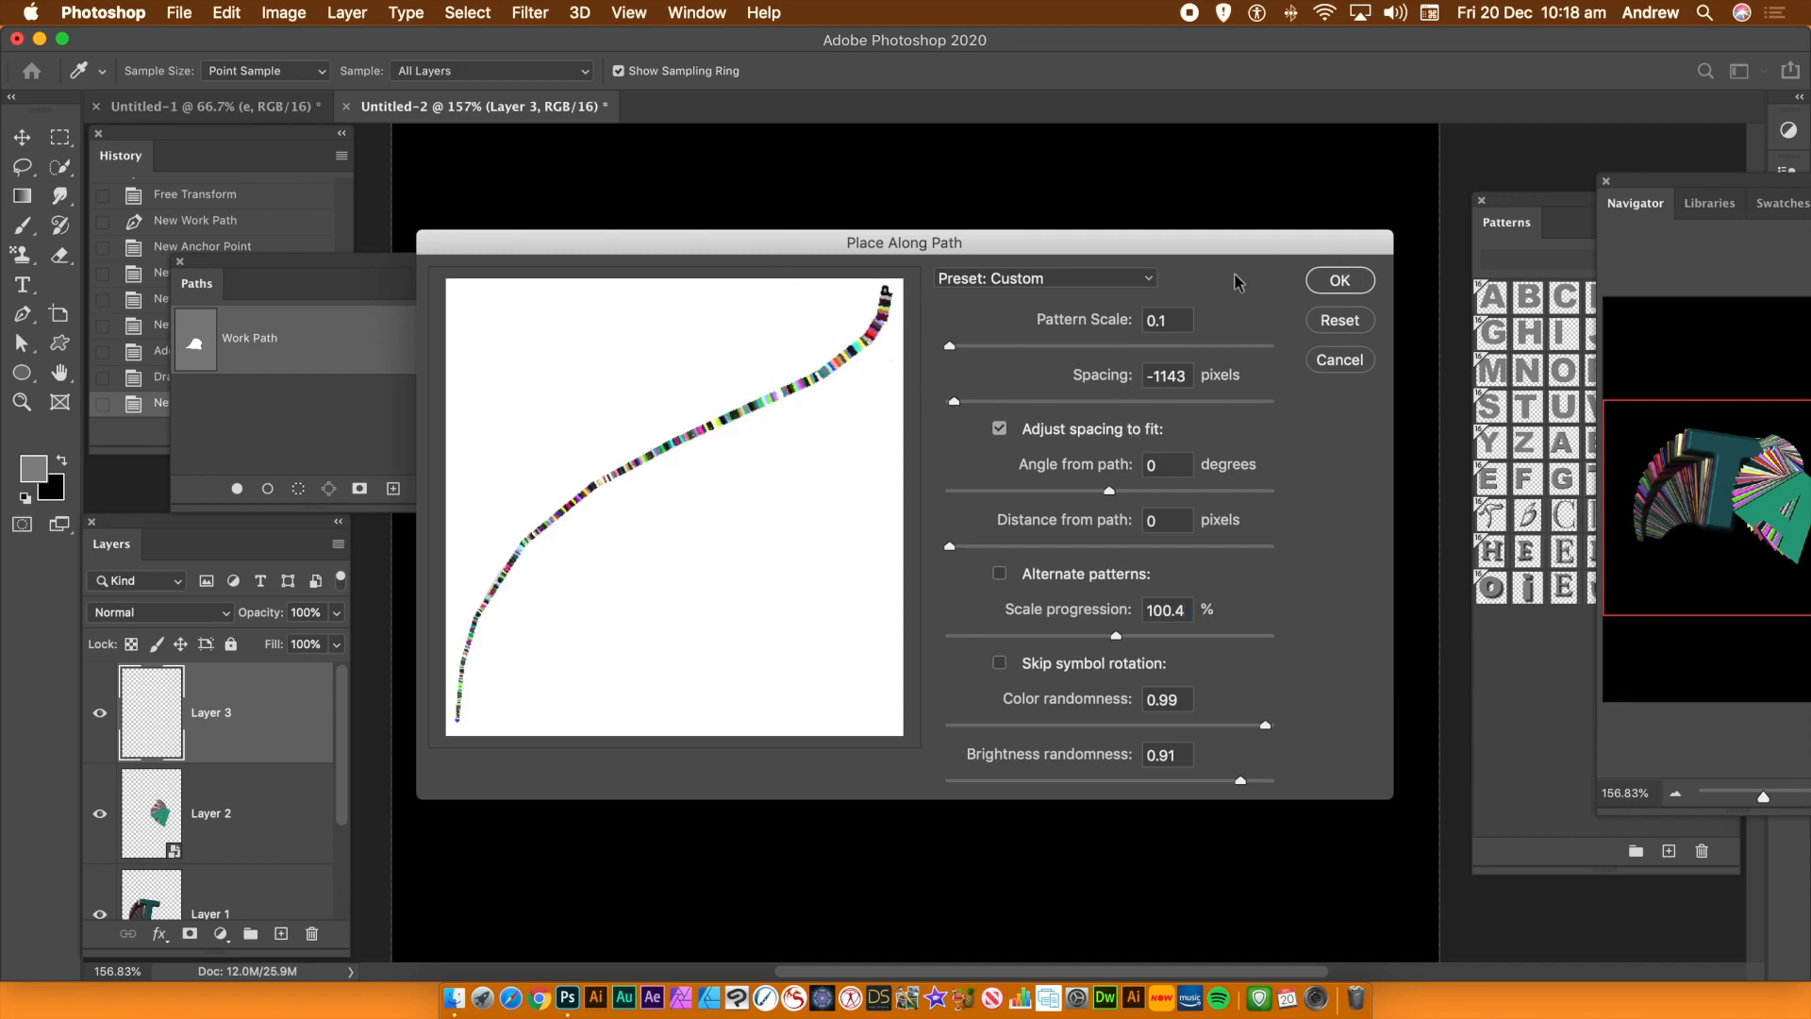
pyautogui.click(1340, 281)
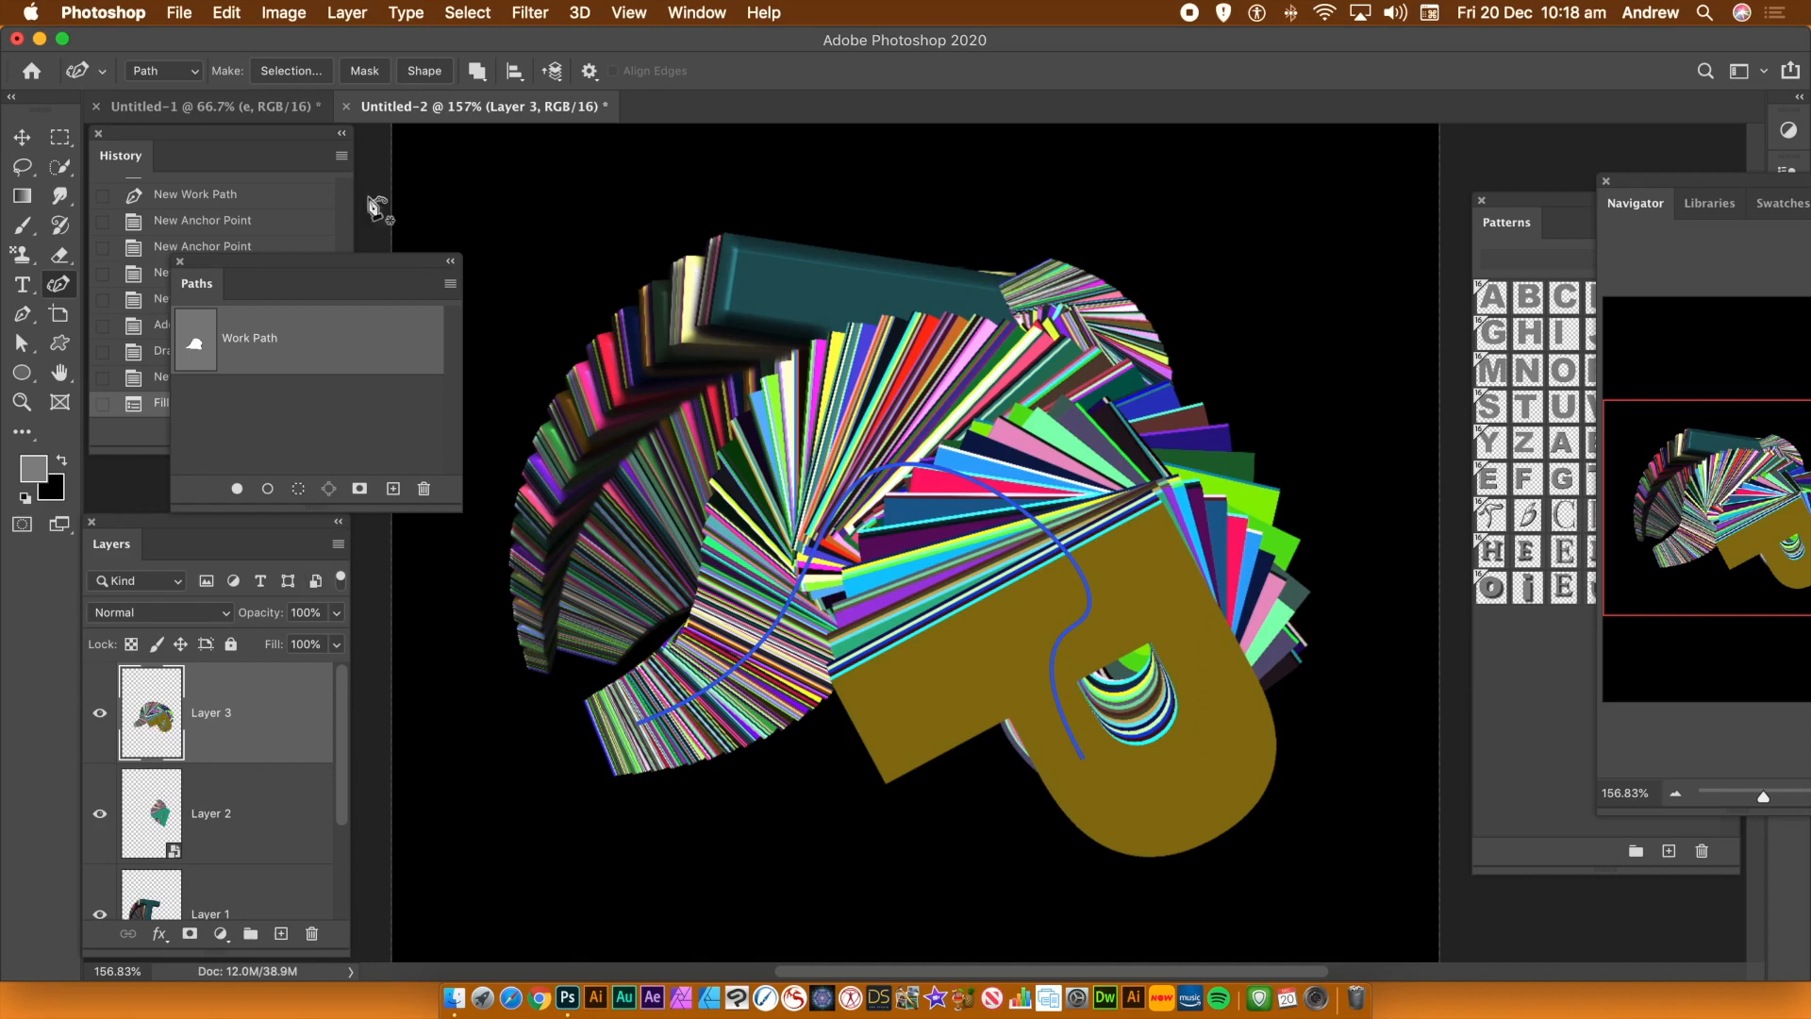
# Convert Layer 3 to a smart object and delete its work path
pyautogui.click(349, 12)
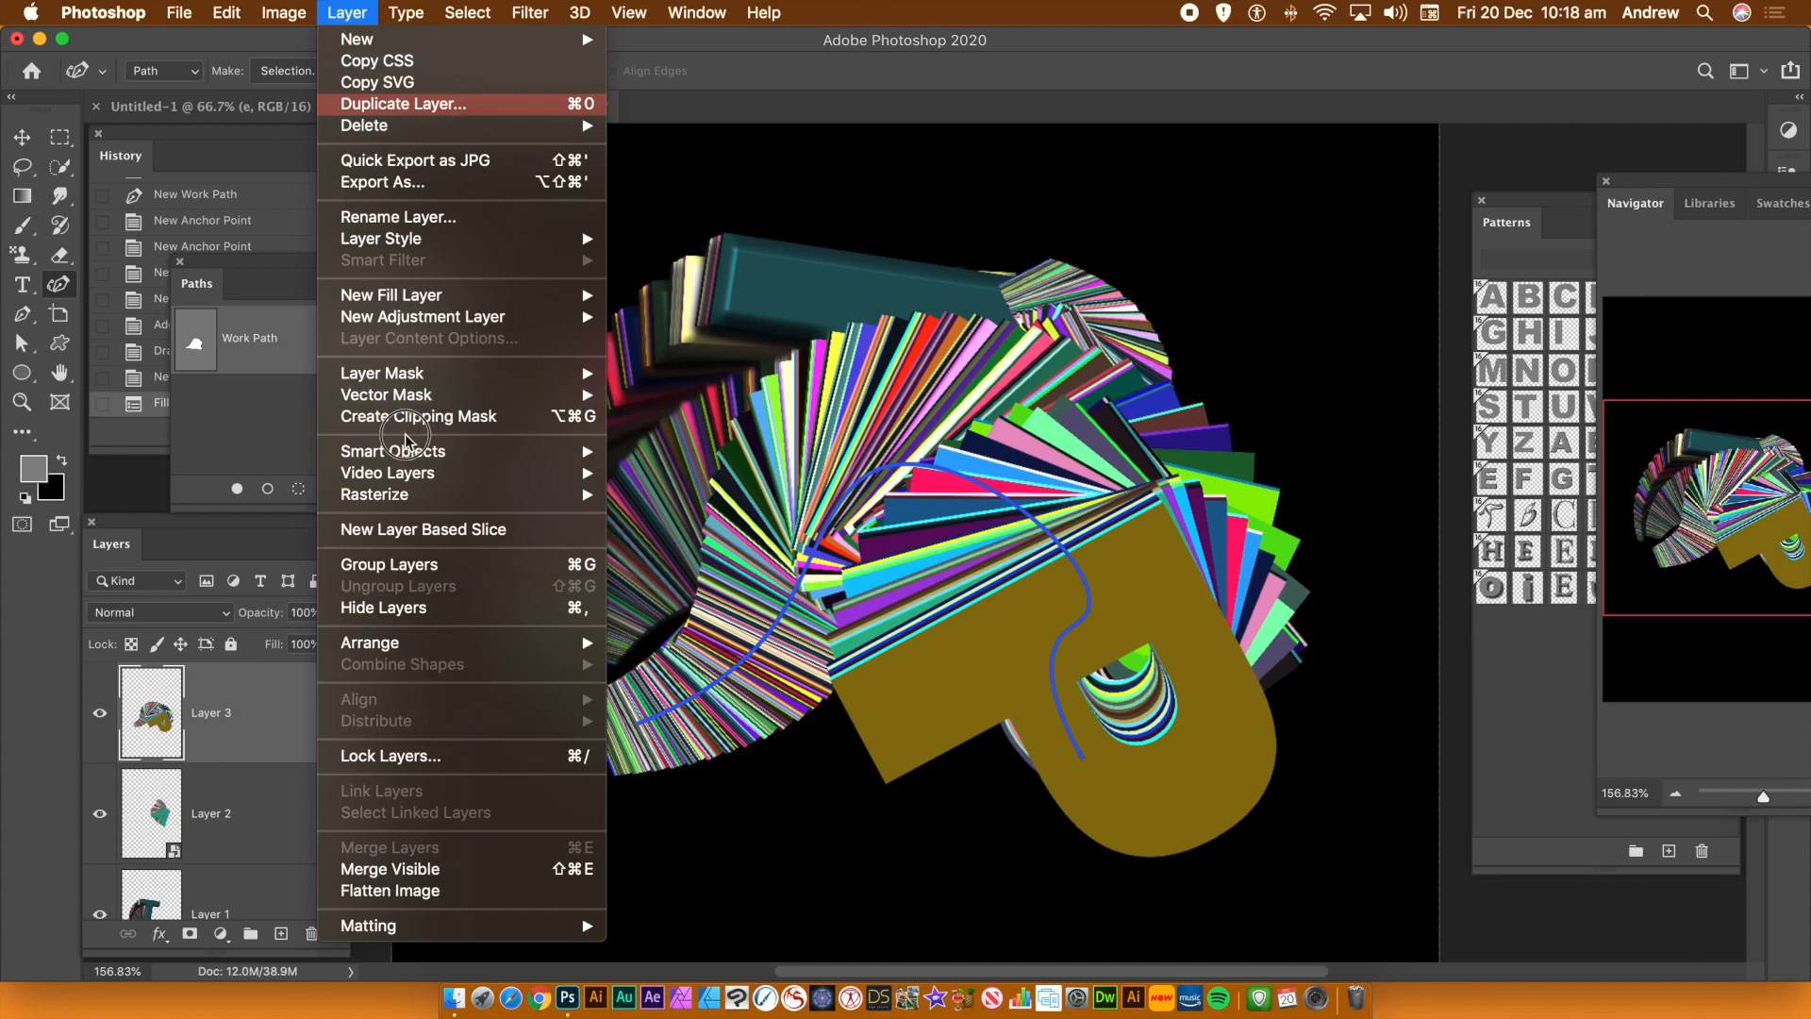
pyautogui.moveTo(422, 452)
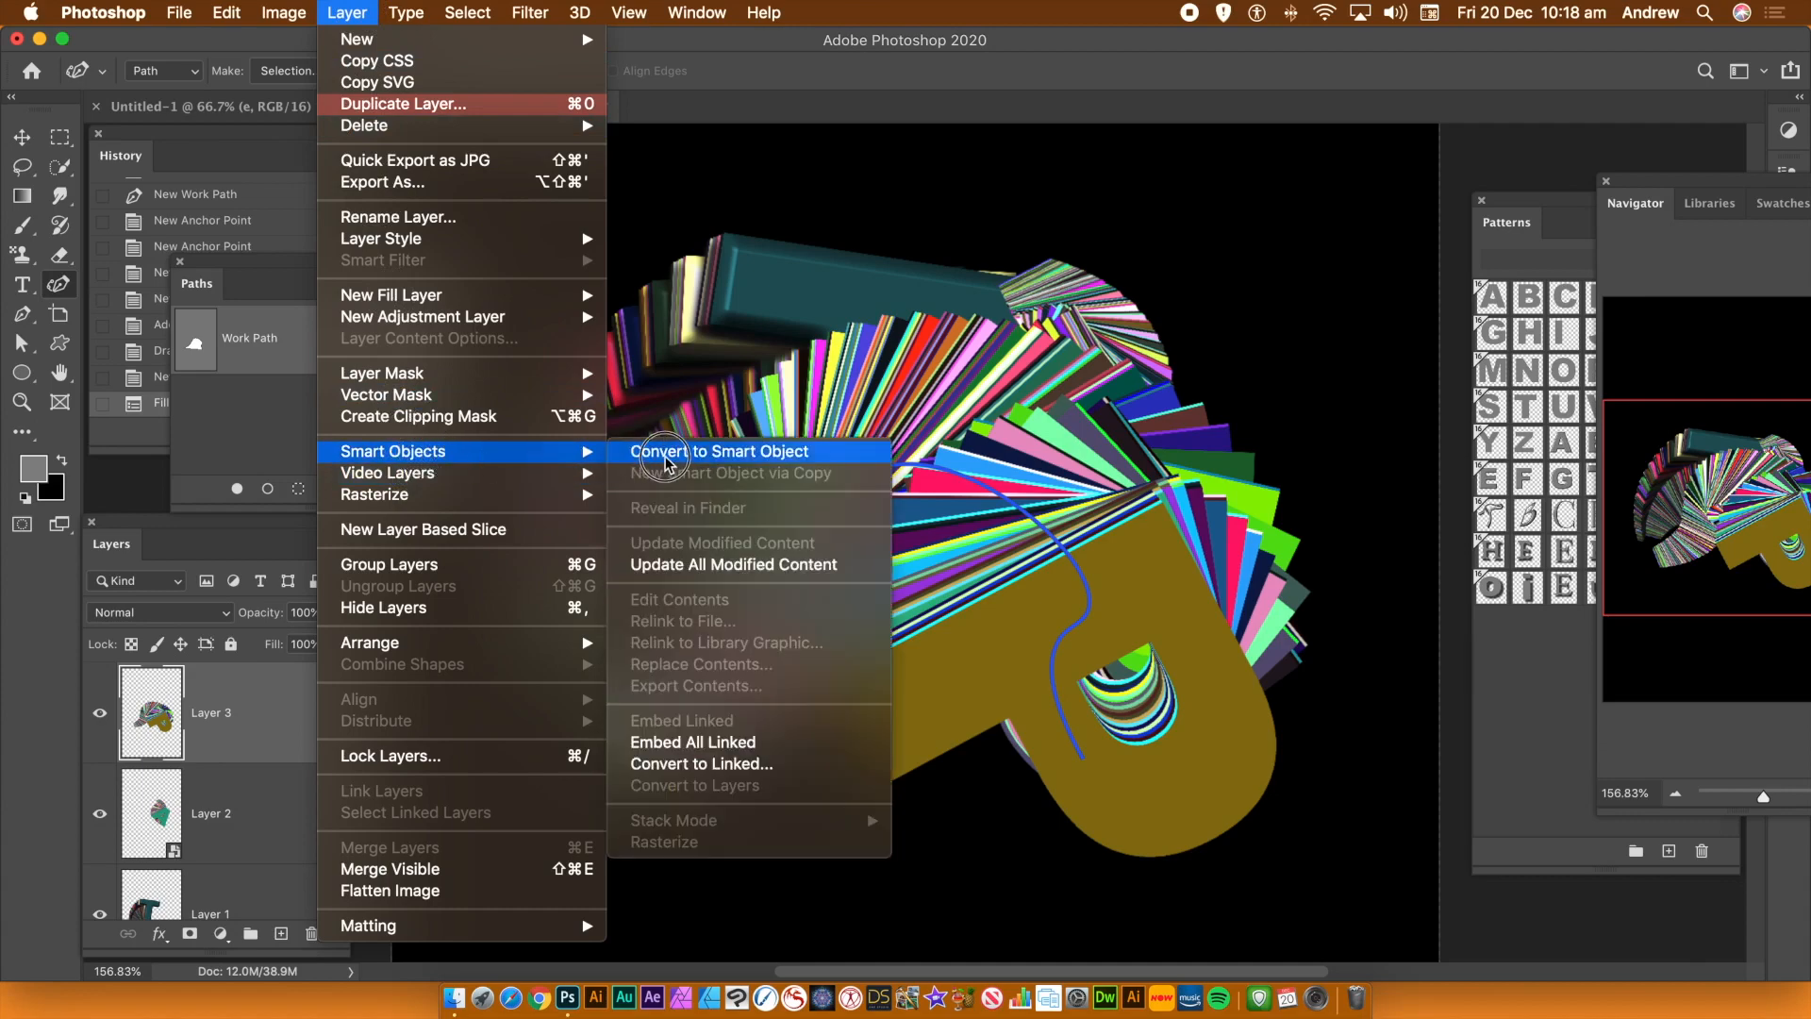
pyautogui.click(665, 453)
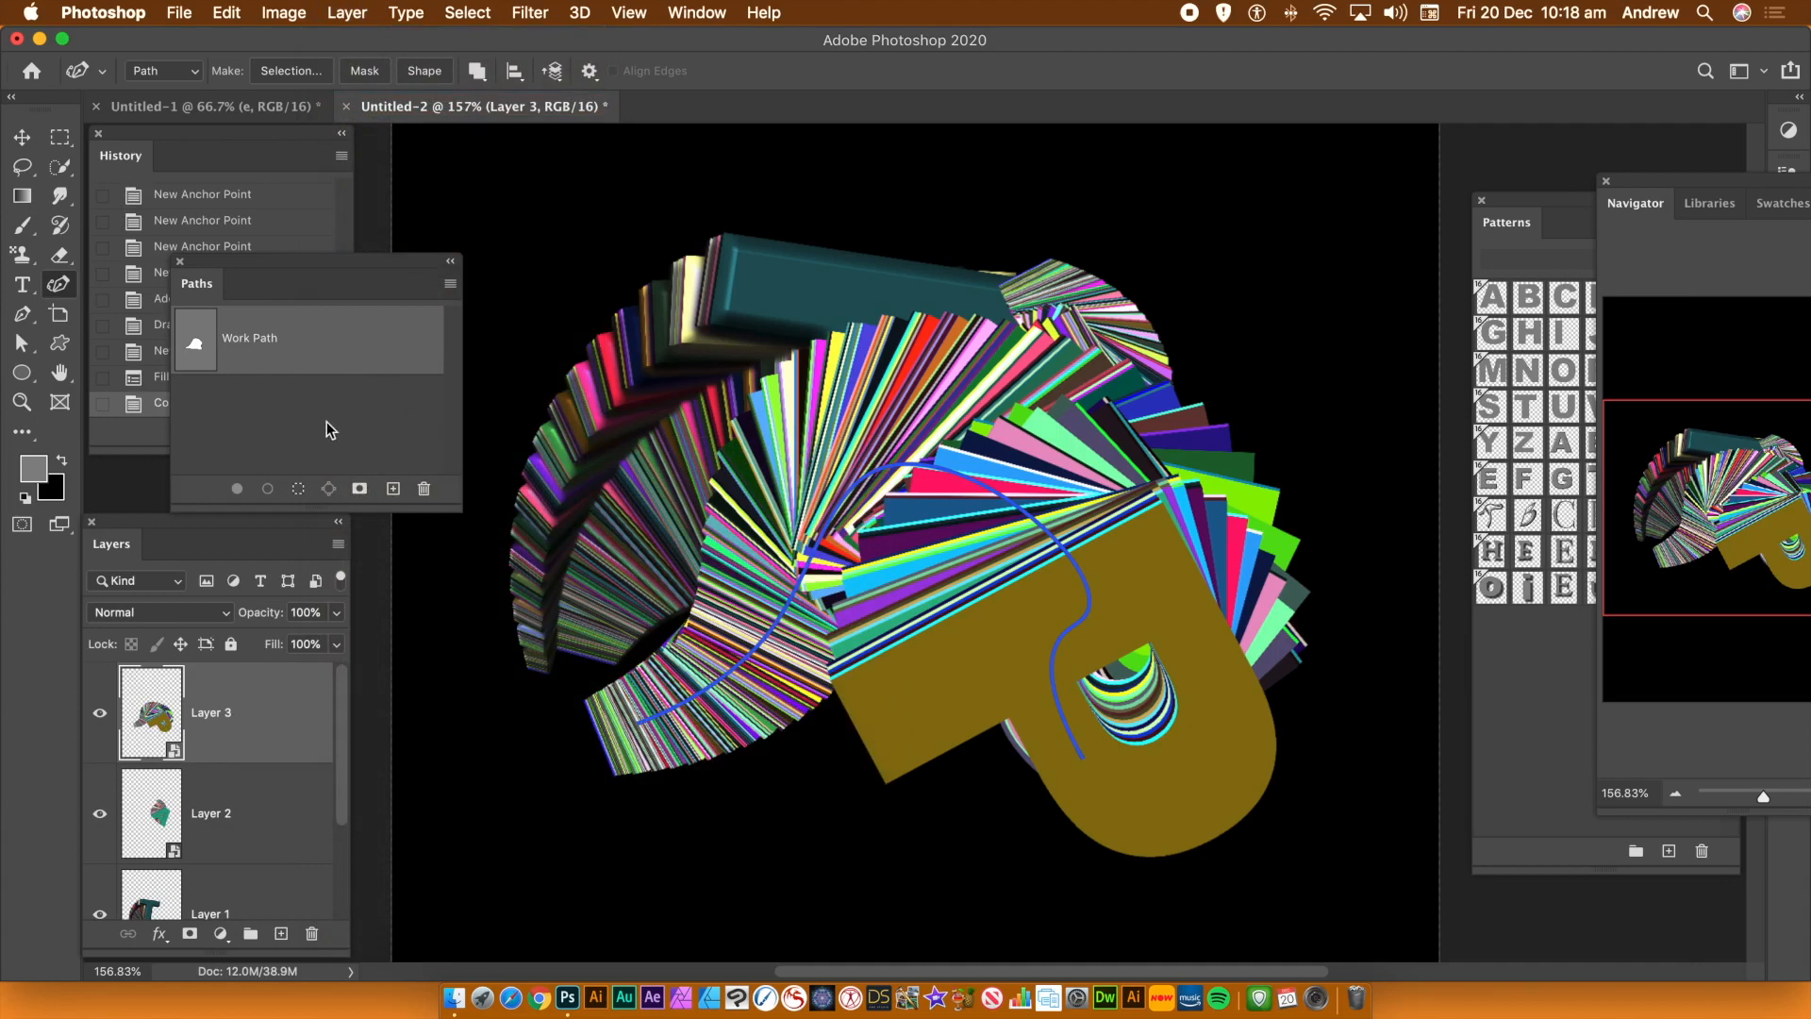
pyautogui.click(424, 487)
pyautogui.click(1075, 362)
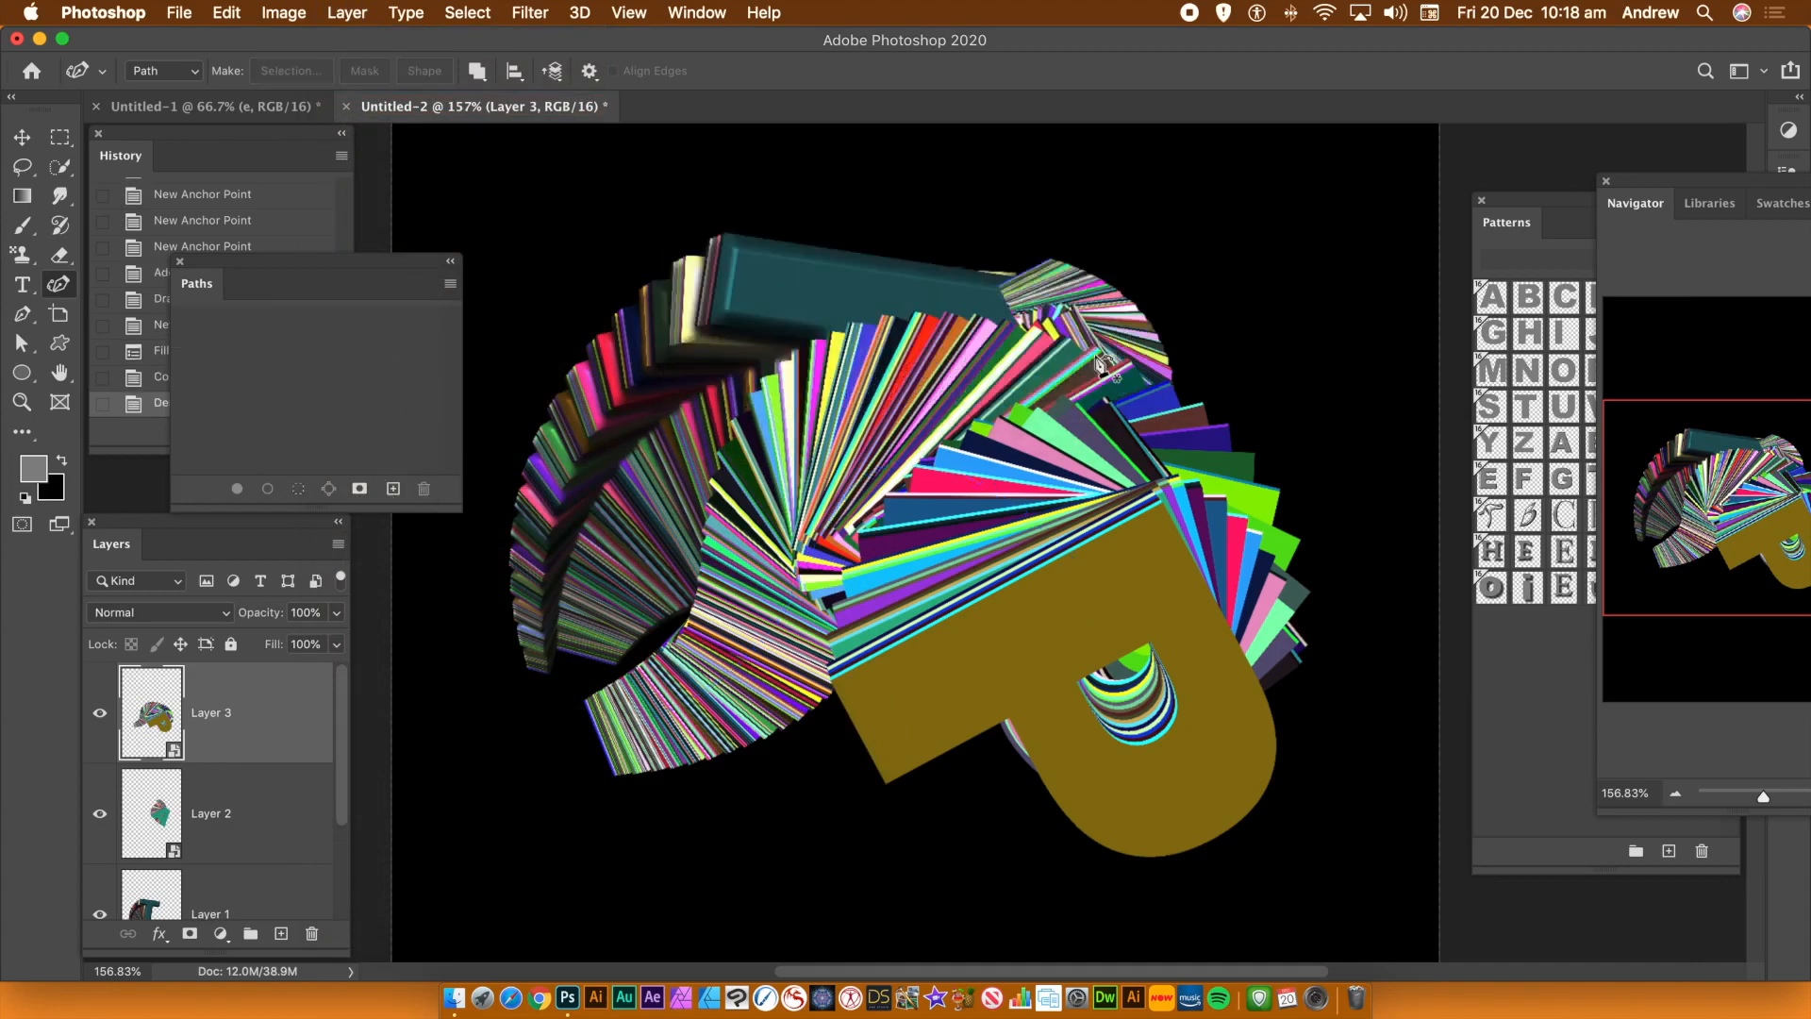
# Move, scale down and rotate the P trail so it sits to the right of the A
pyautogui.click(22, 137)
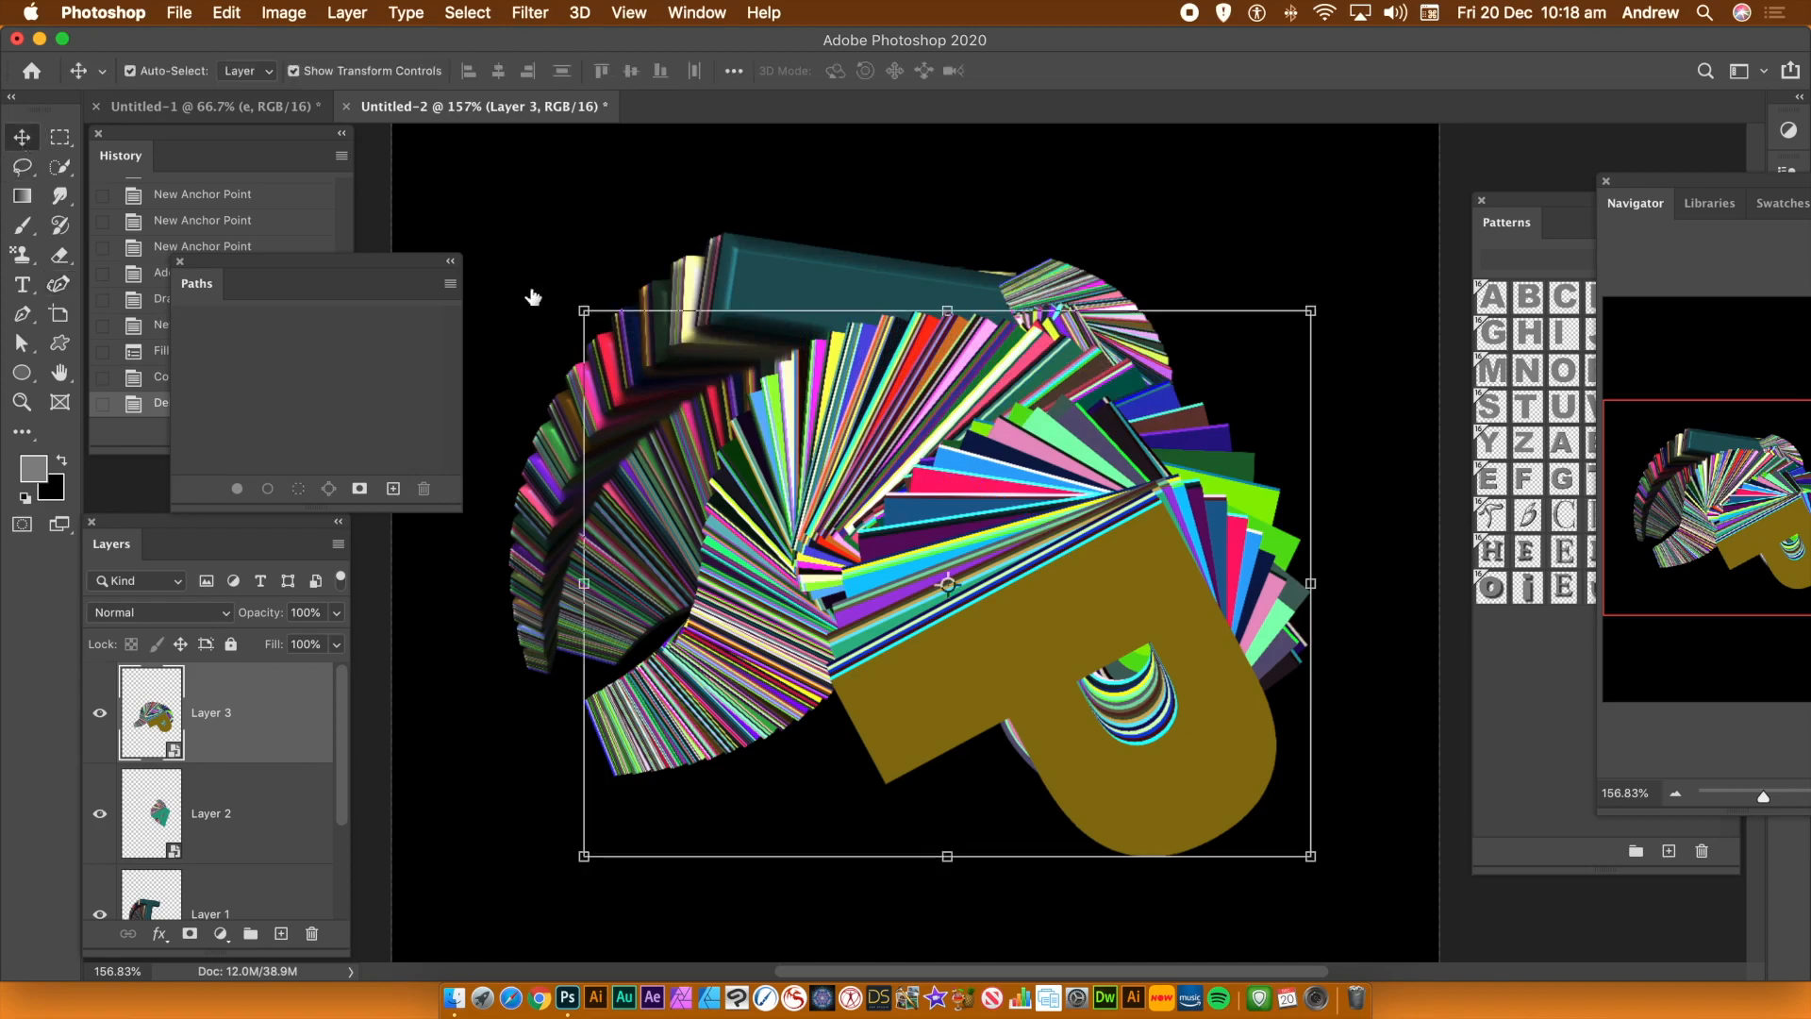
pyautogui.moveTo(1052, 560); pyautogui.dragTo(969, 526)
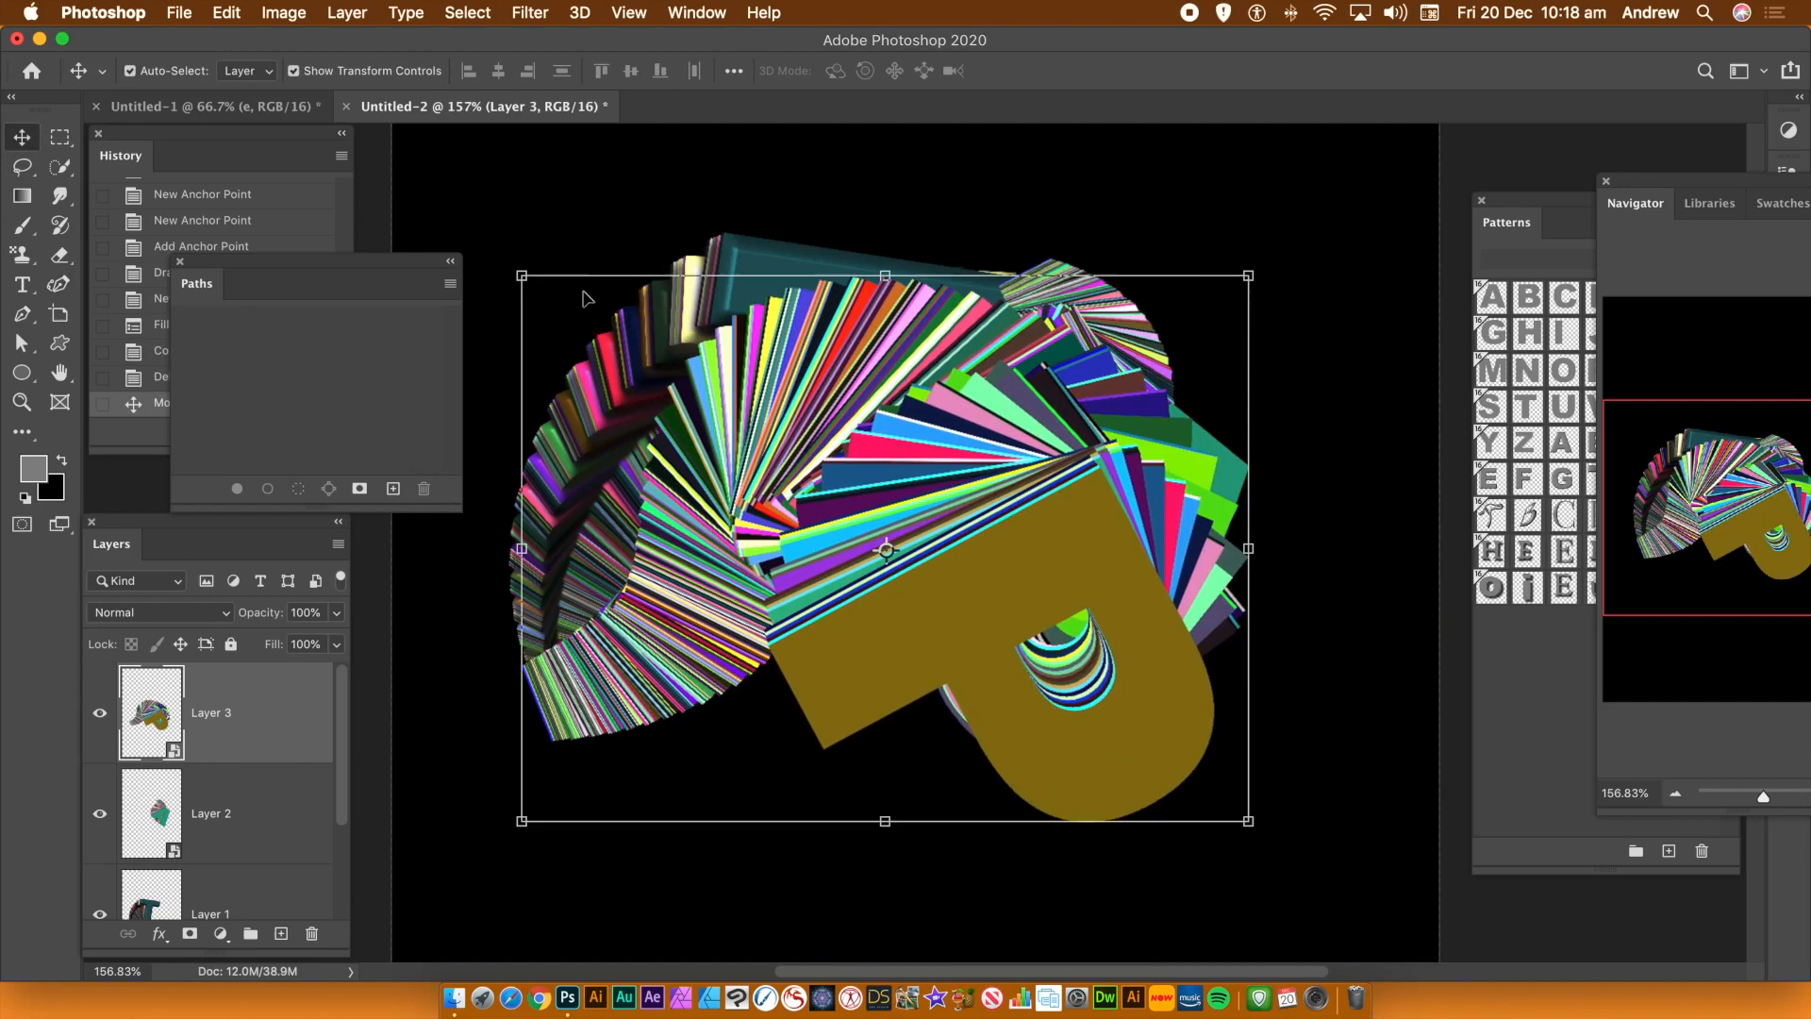
pyautogui.moveTo(522, 277); pyautogui.dragTo(926, 579)
pyautogui.moveTo(1290, 575); pyautogui.dragTo(1028, 472)
pyautogui.moveTo(1101, 609); pyautogui.dragTo(1259, 603)
pyautogui.press('Return')
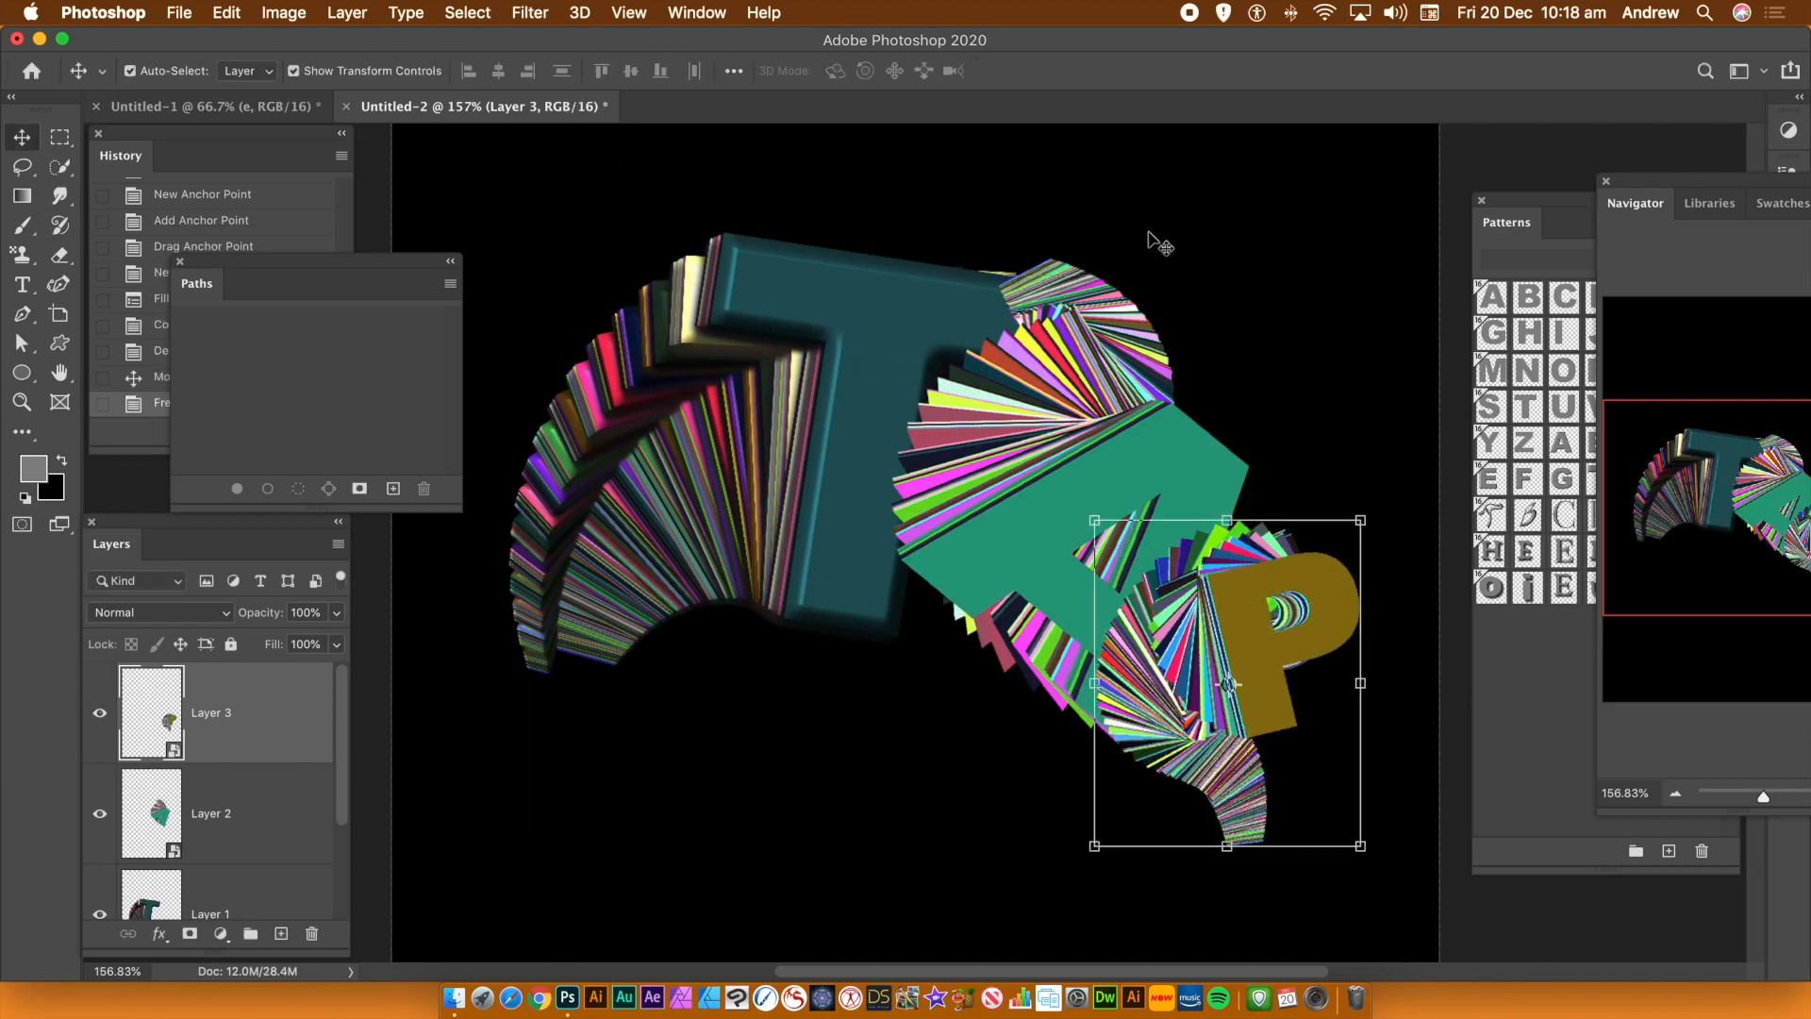
# Rearrange the trails to spell PAT: P at the left, A in the middle, T at the right
pyautogui.click(1094, 230)
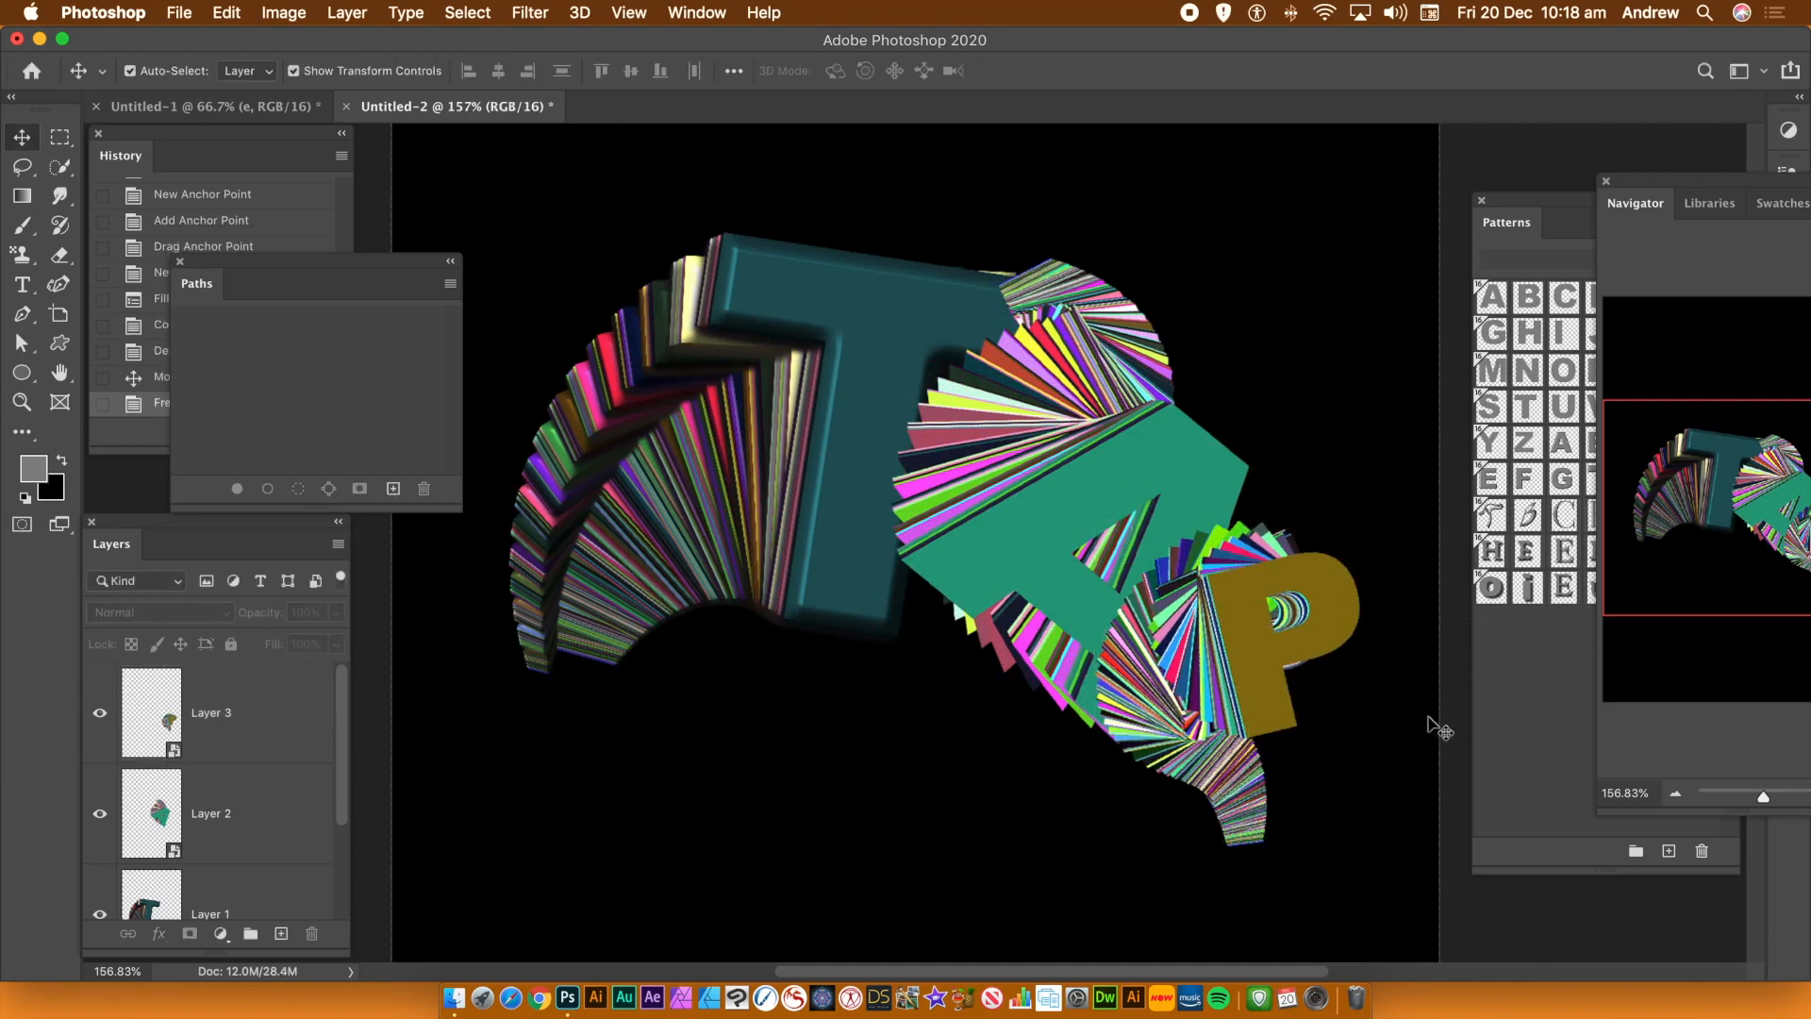
pyautogui.moveTo(1264, 625); pyautogui.dragTo(634, 613)
pyautogui.moveTo(1111, 485); pyautogui.dragTo(863, 577)
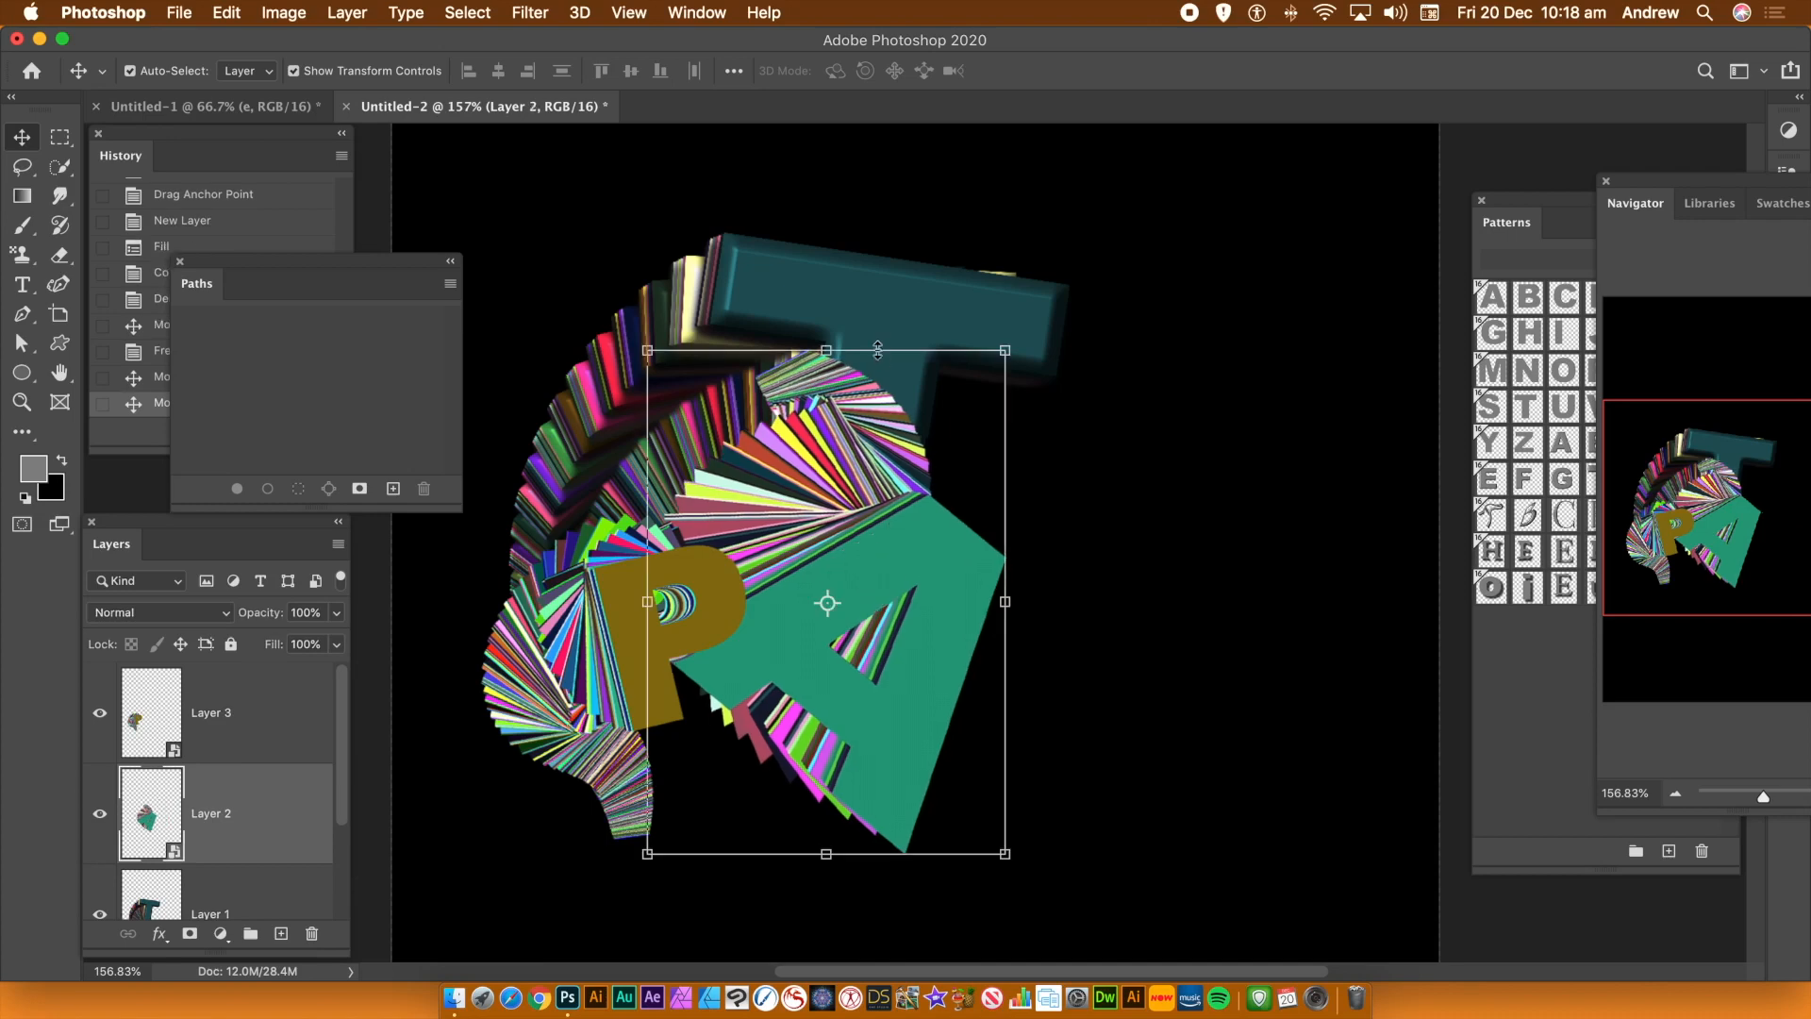
pyautogui.moveTo(863, 298); pyautogui.dragTo(1181, 500)
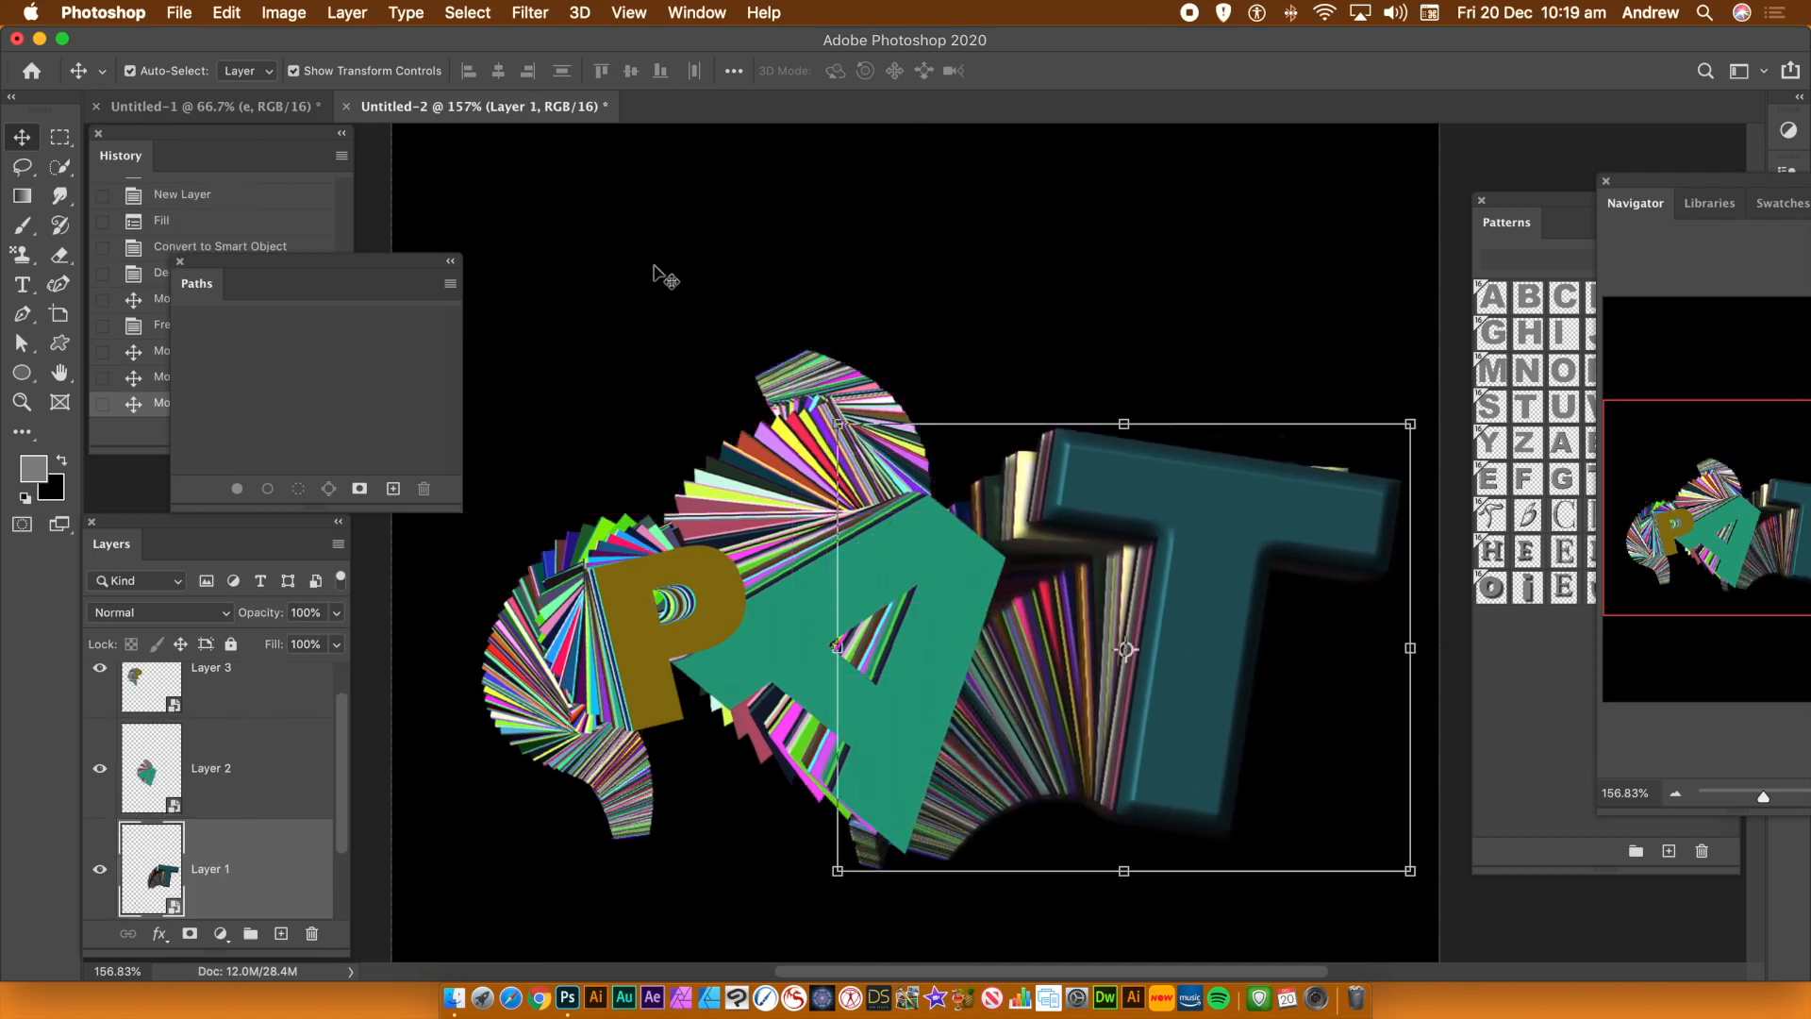
pyautogui.moveTo(682, 570); pyautogui.dragTo(772, 492)
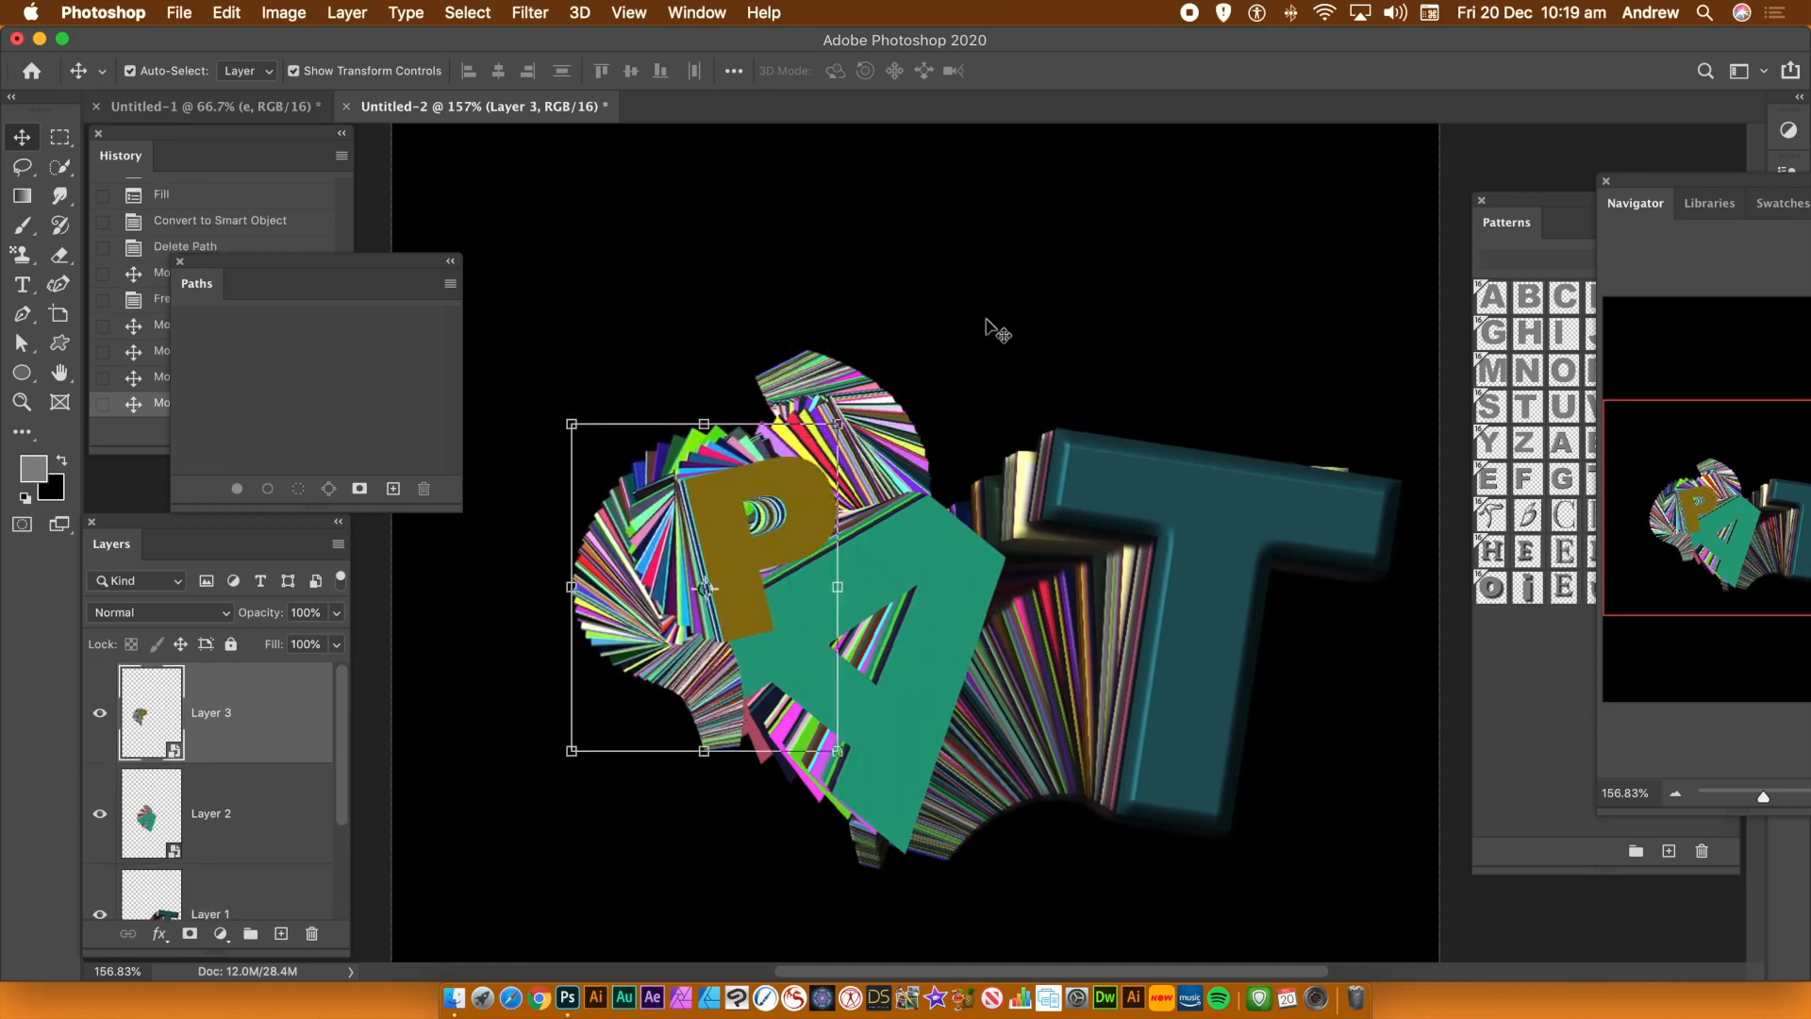
# Add Bevel & Emboss and Drop Shadow layer styles to the P trail layer
pyautogui.click(348, 13)
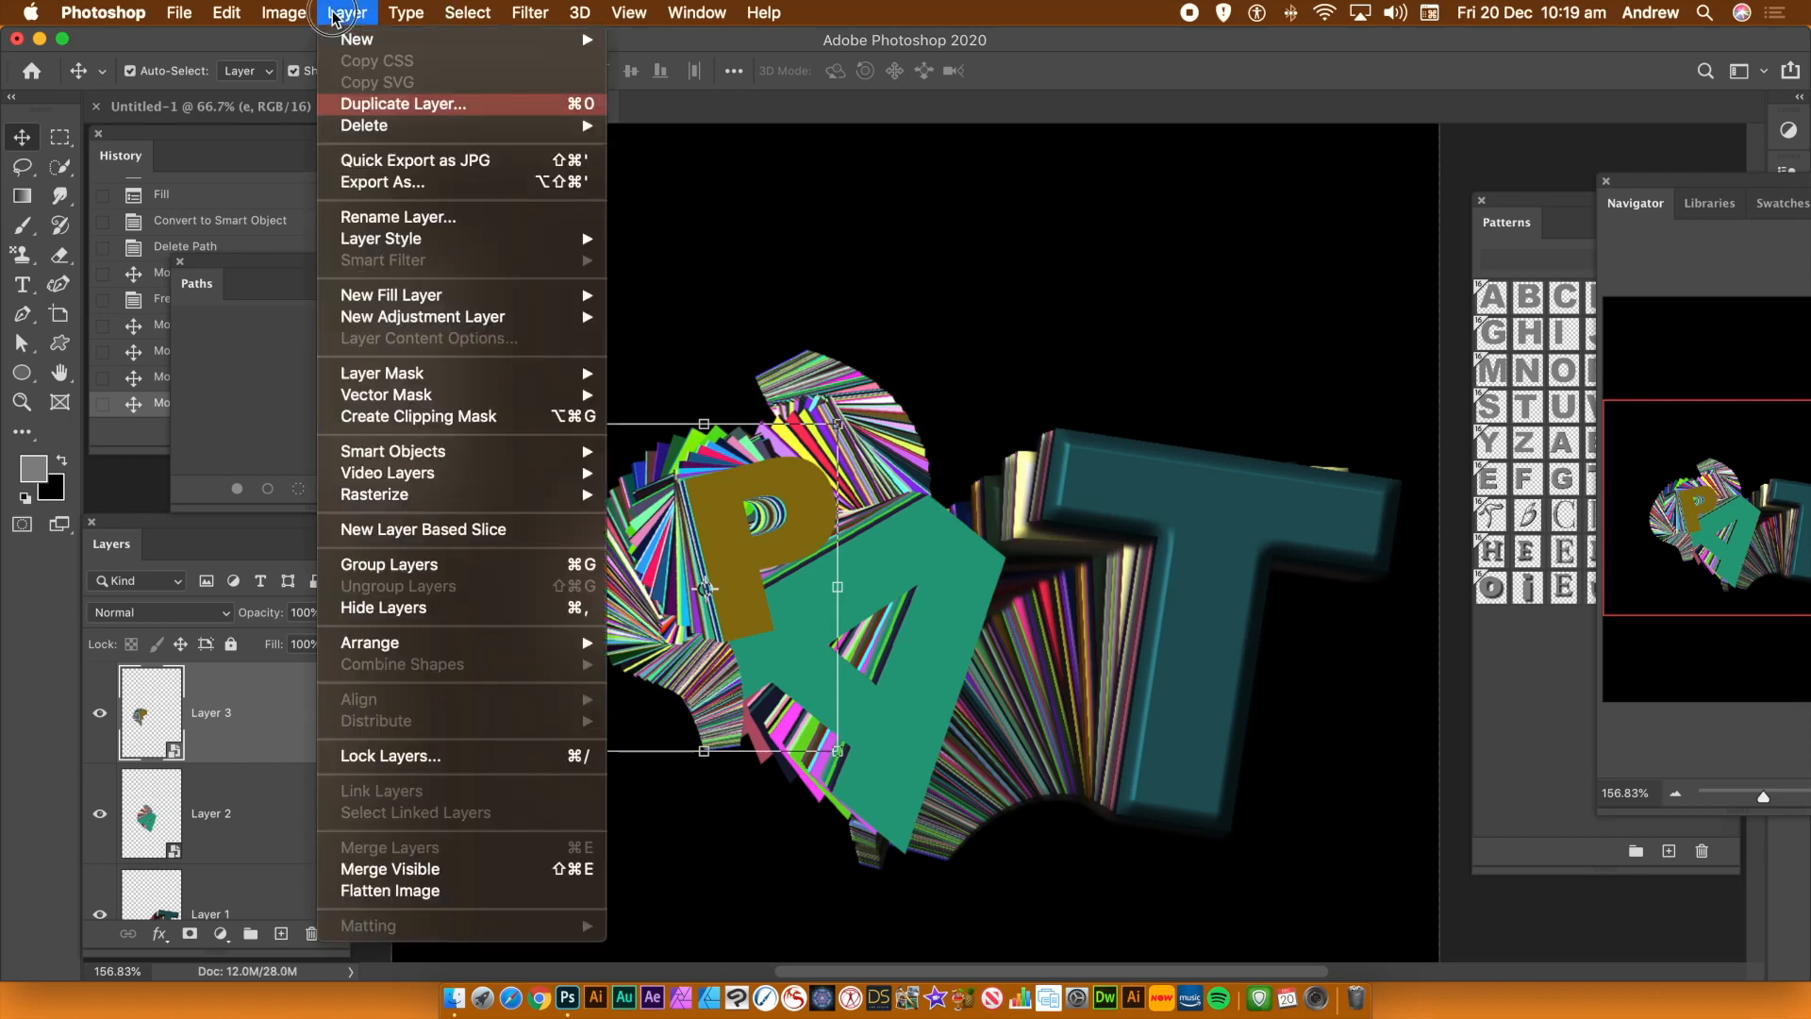
pyautogui.moveTo(397, 239)
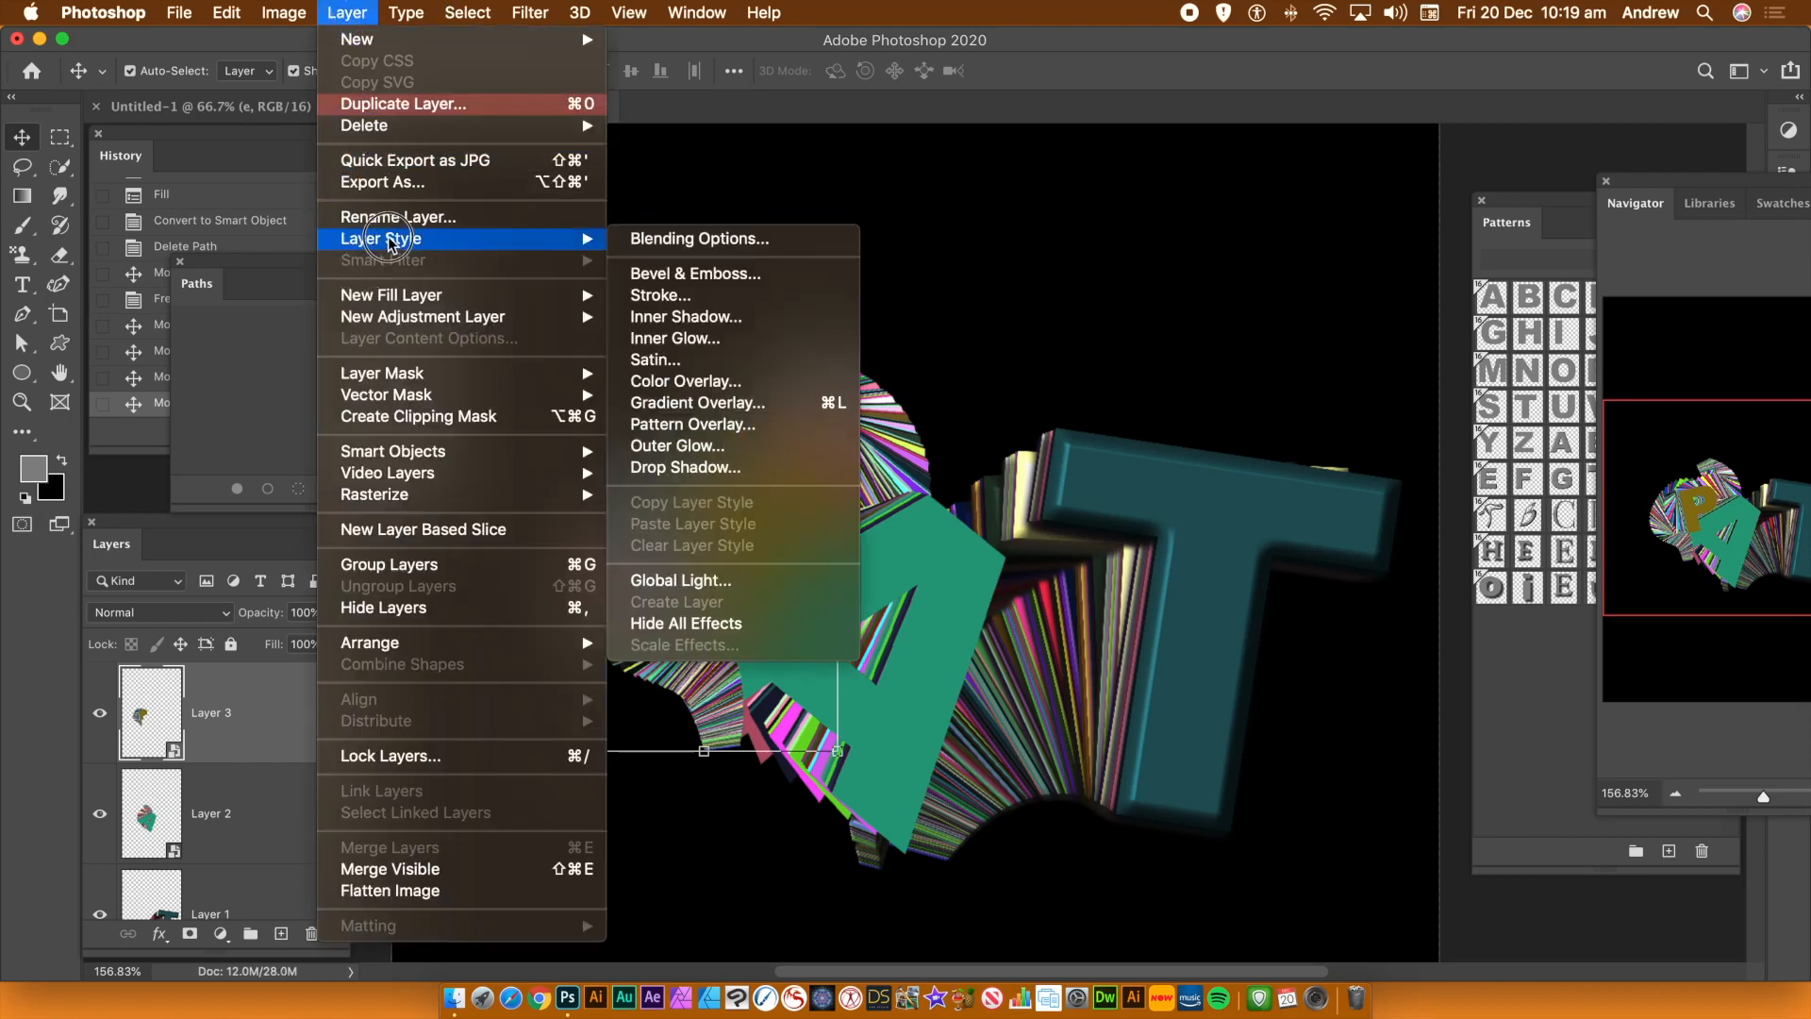
pyautogui.click(698, 274)
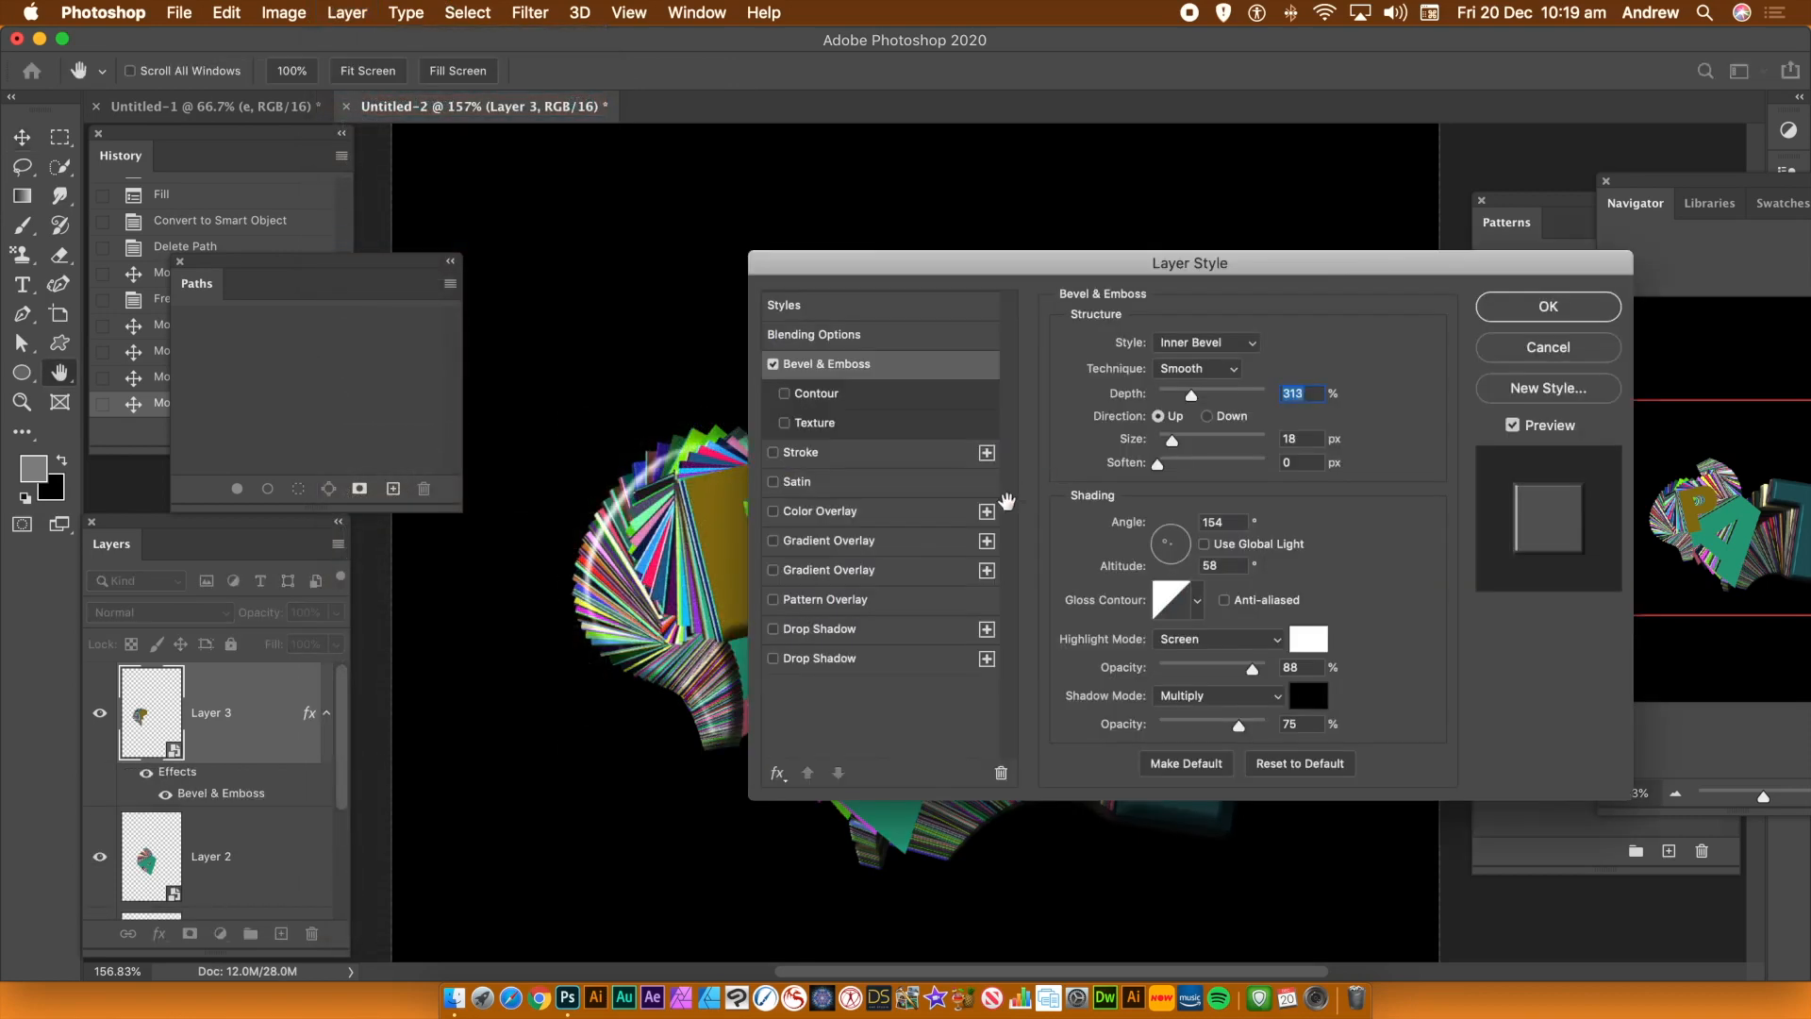
pyautogui.moveTo(940, 263); pyautogui.dragTo(1083, 292)
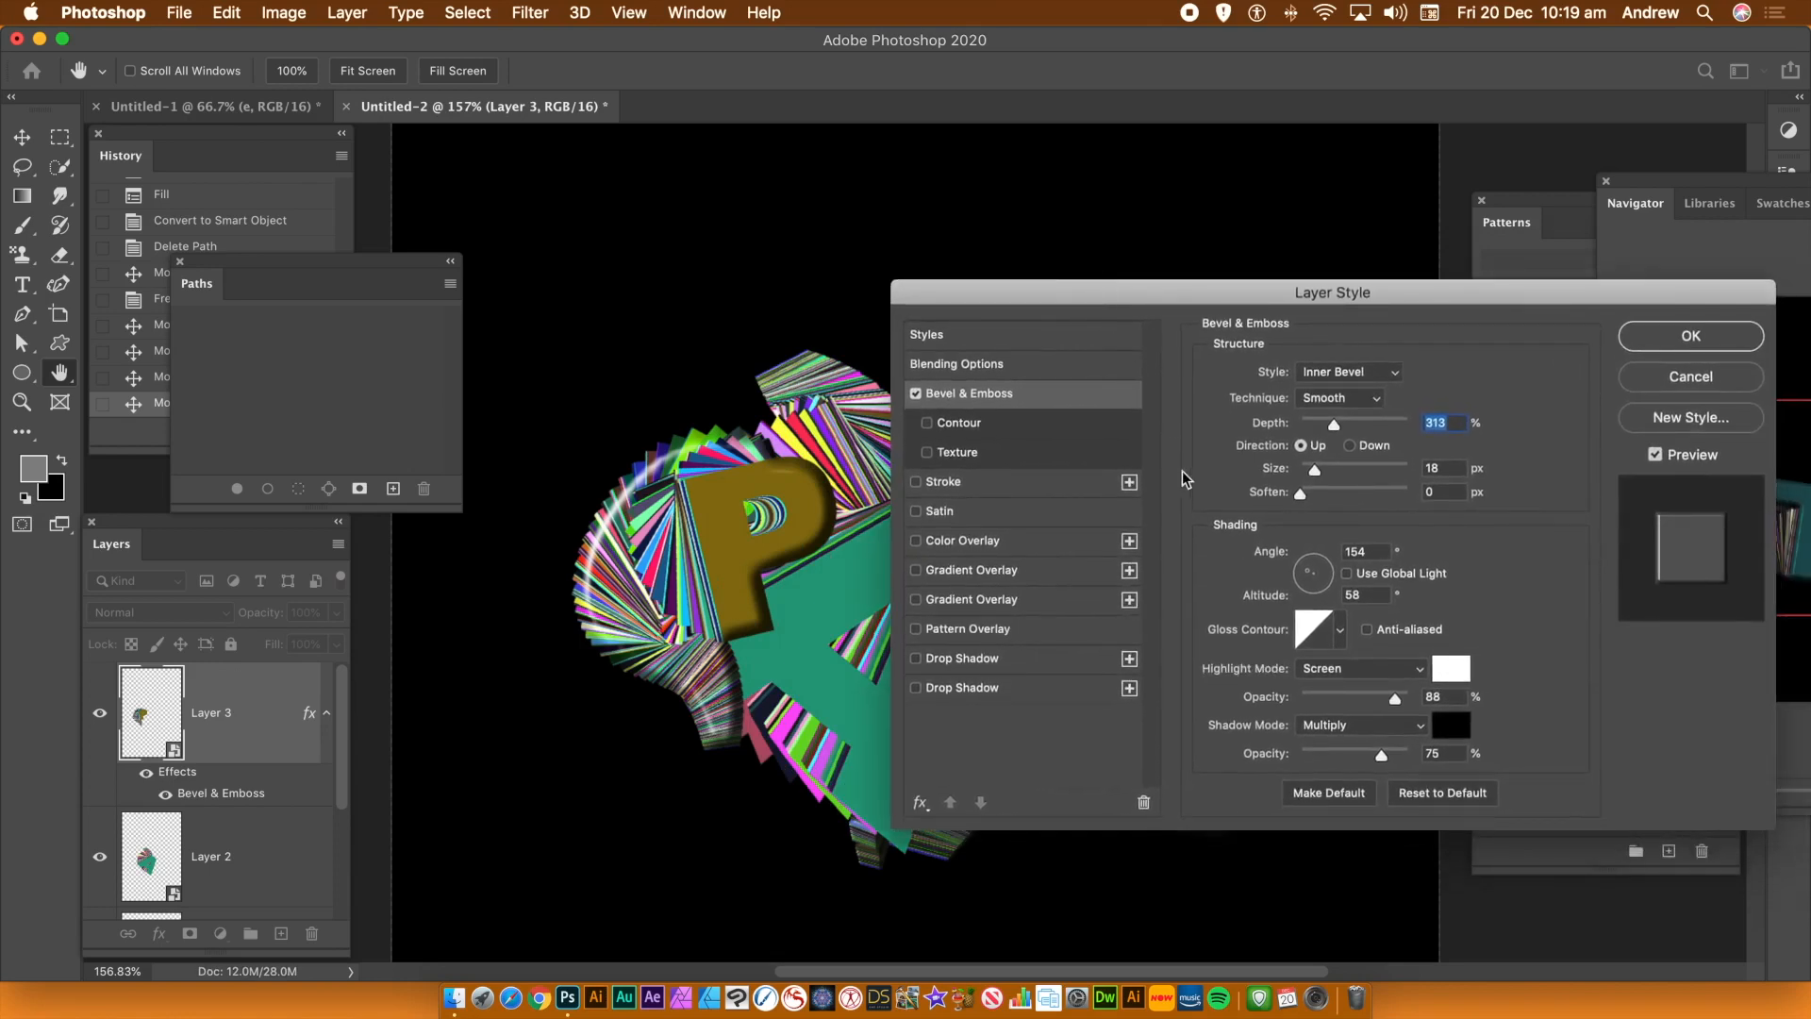
pyautogui.click(919, 689)
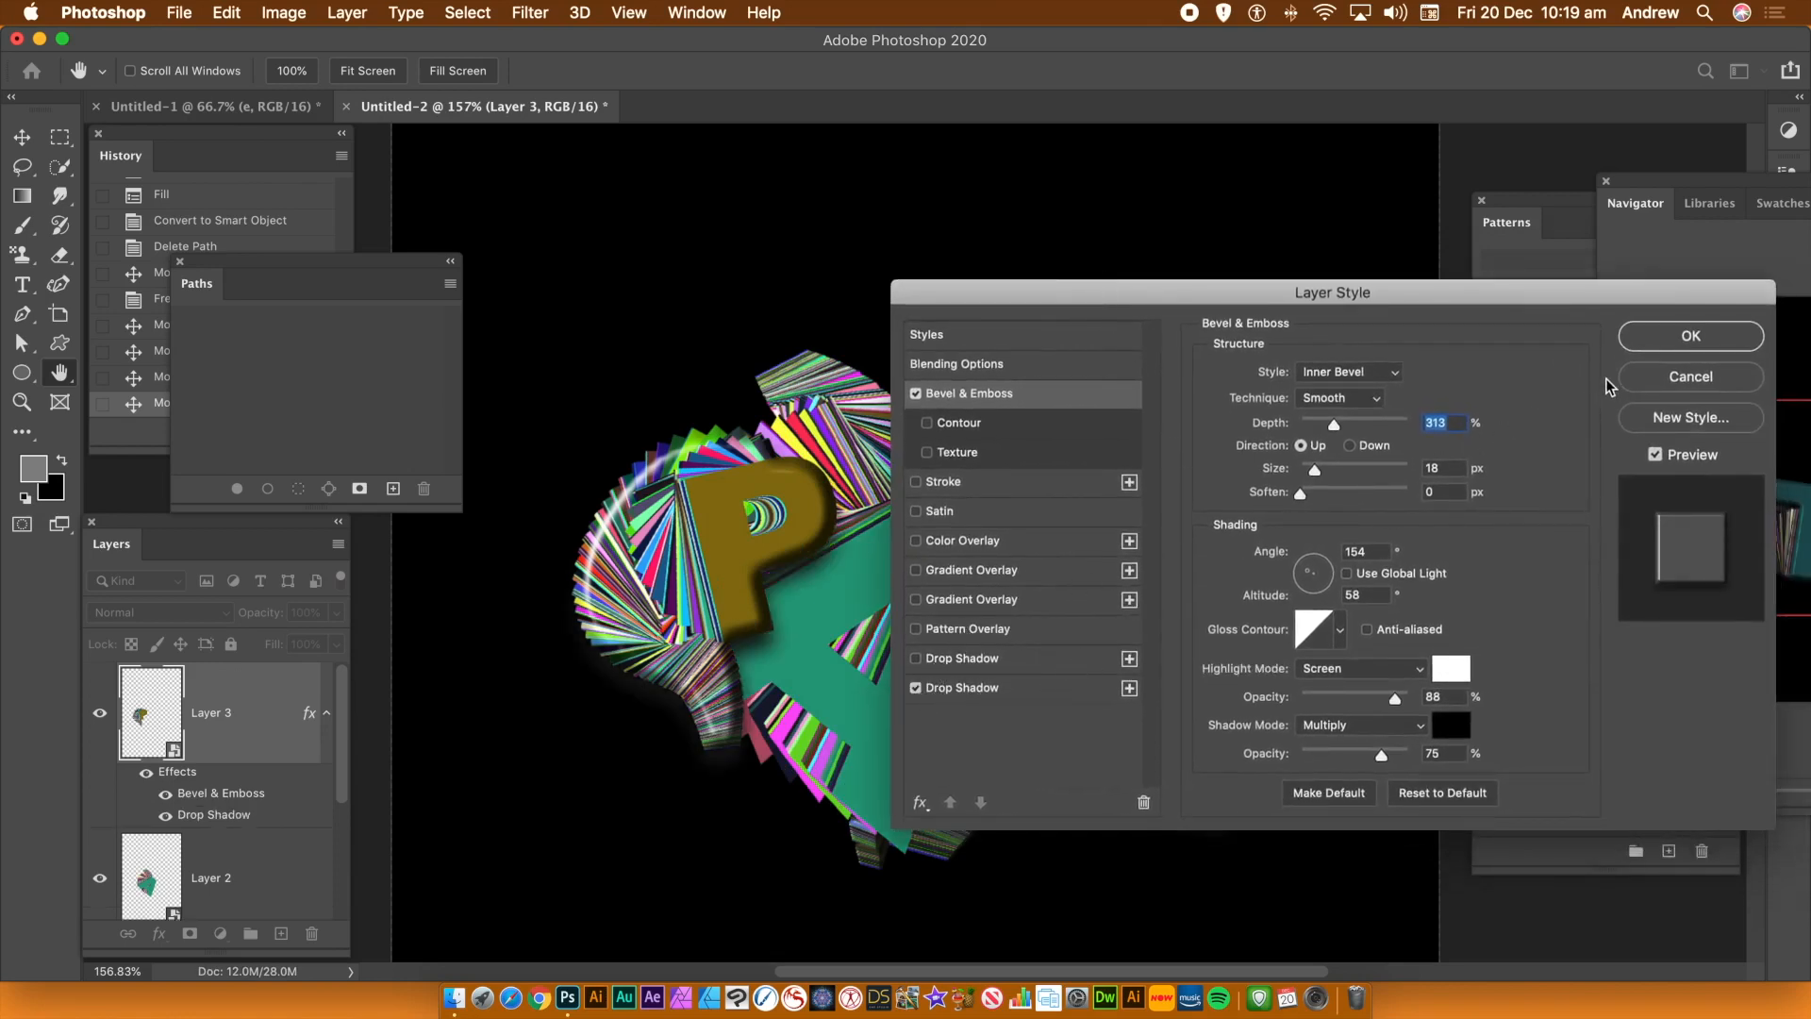
pyautogui.click(1671, 338)
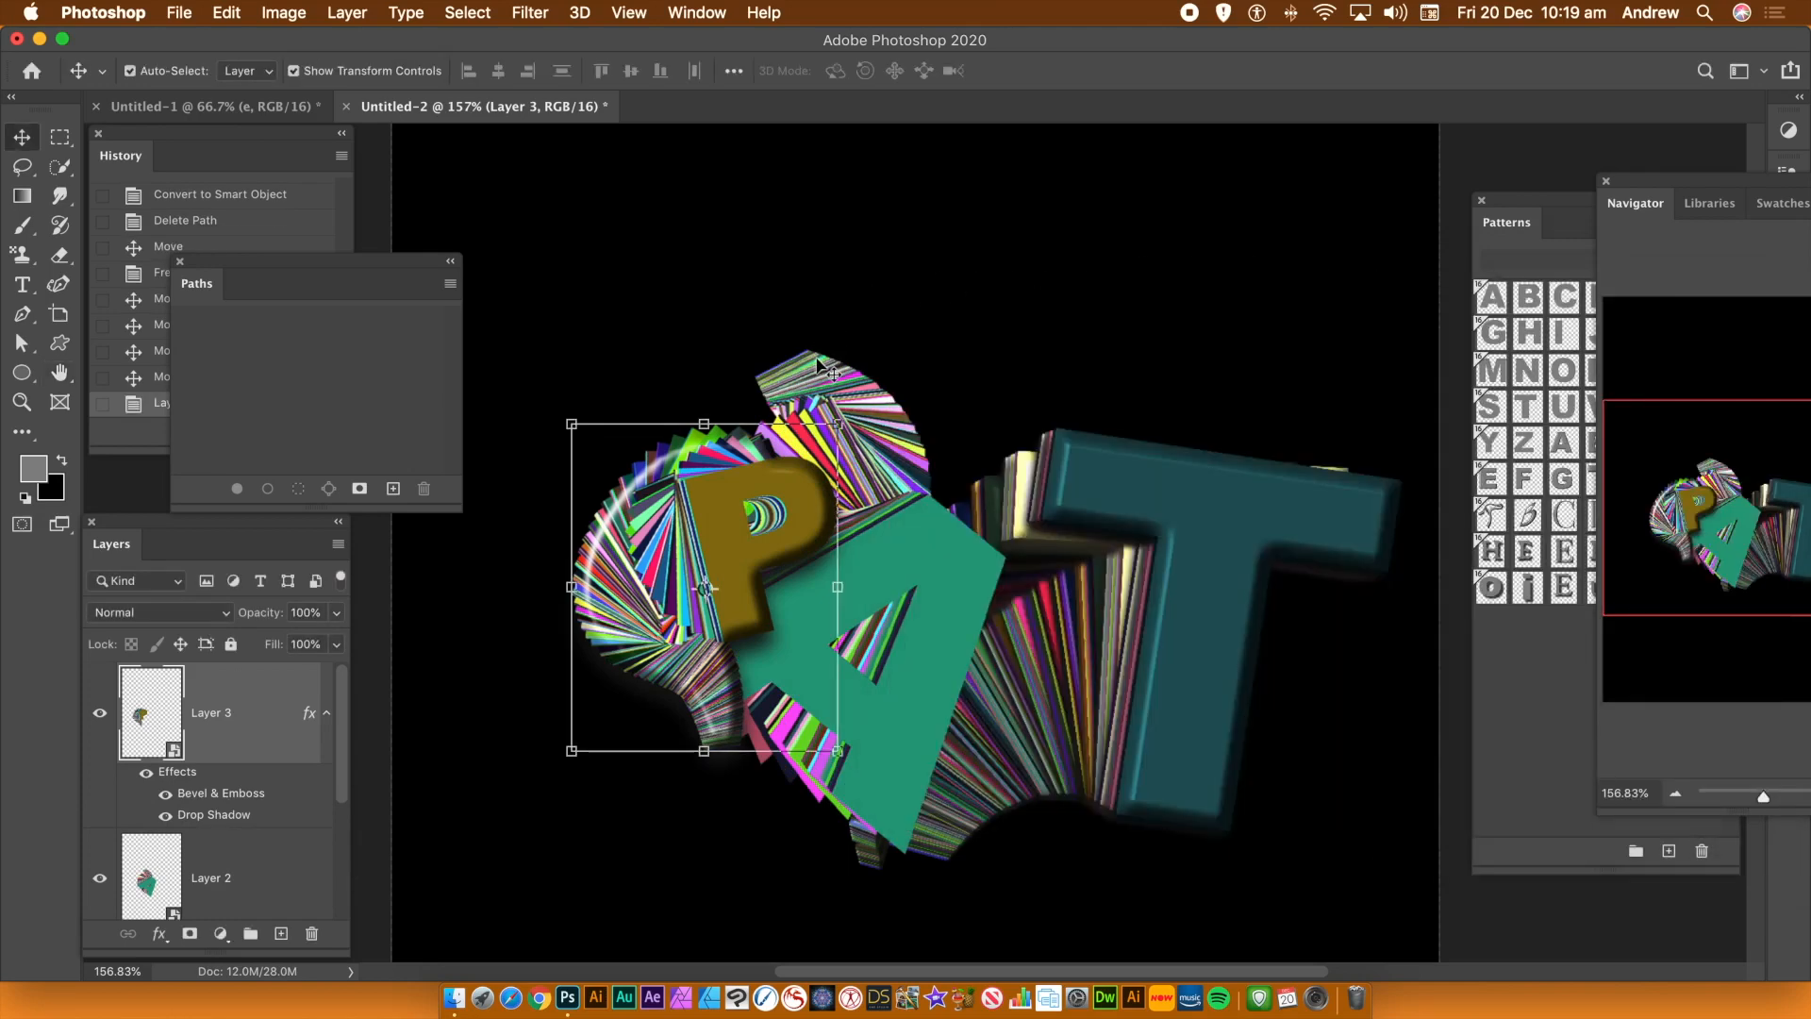
# Select the T trail layer and apply the Oil Paint filter to it
pyautogui.click(529, 13)
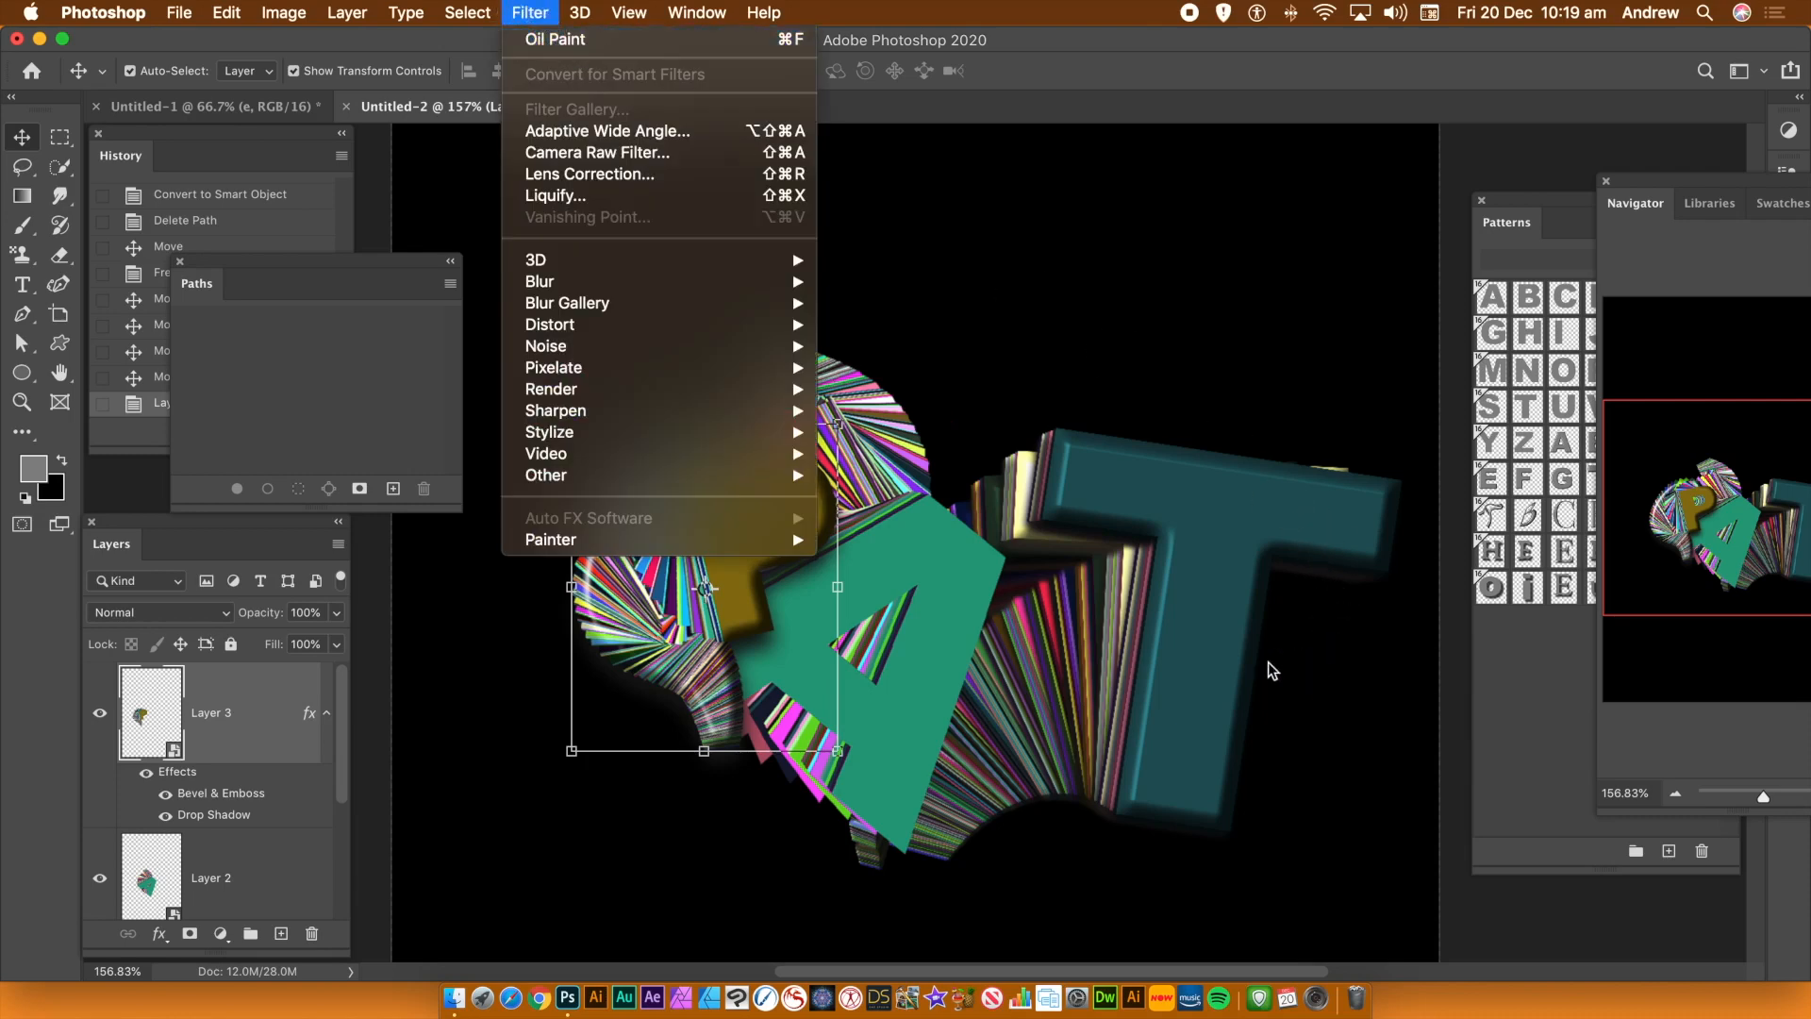
pyautogui.click(1193, 549)
pyautogui.click(1193, 550)
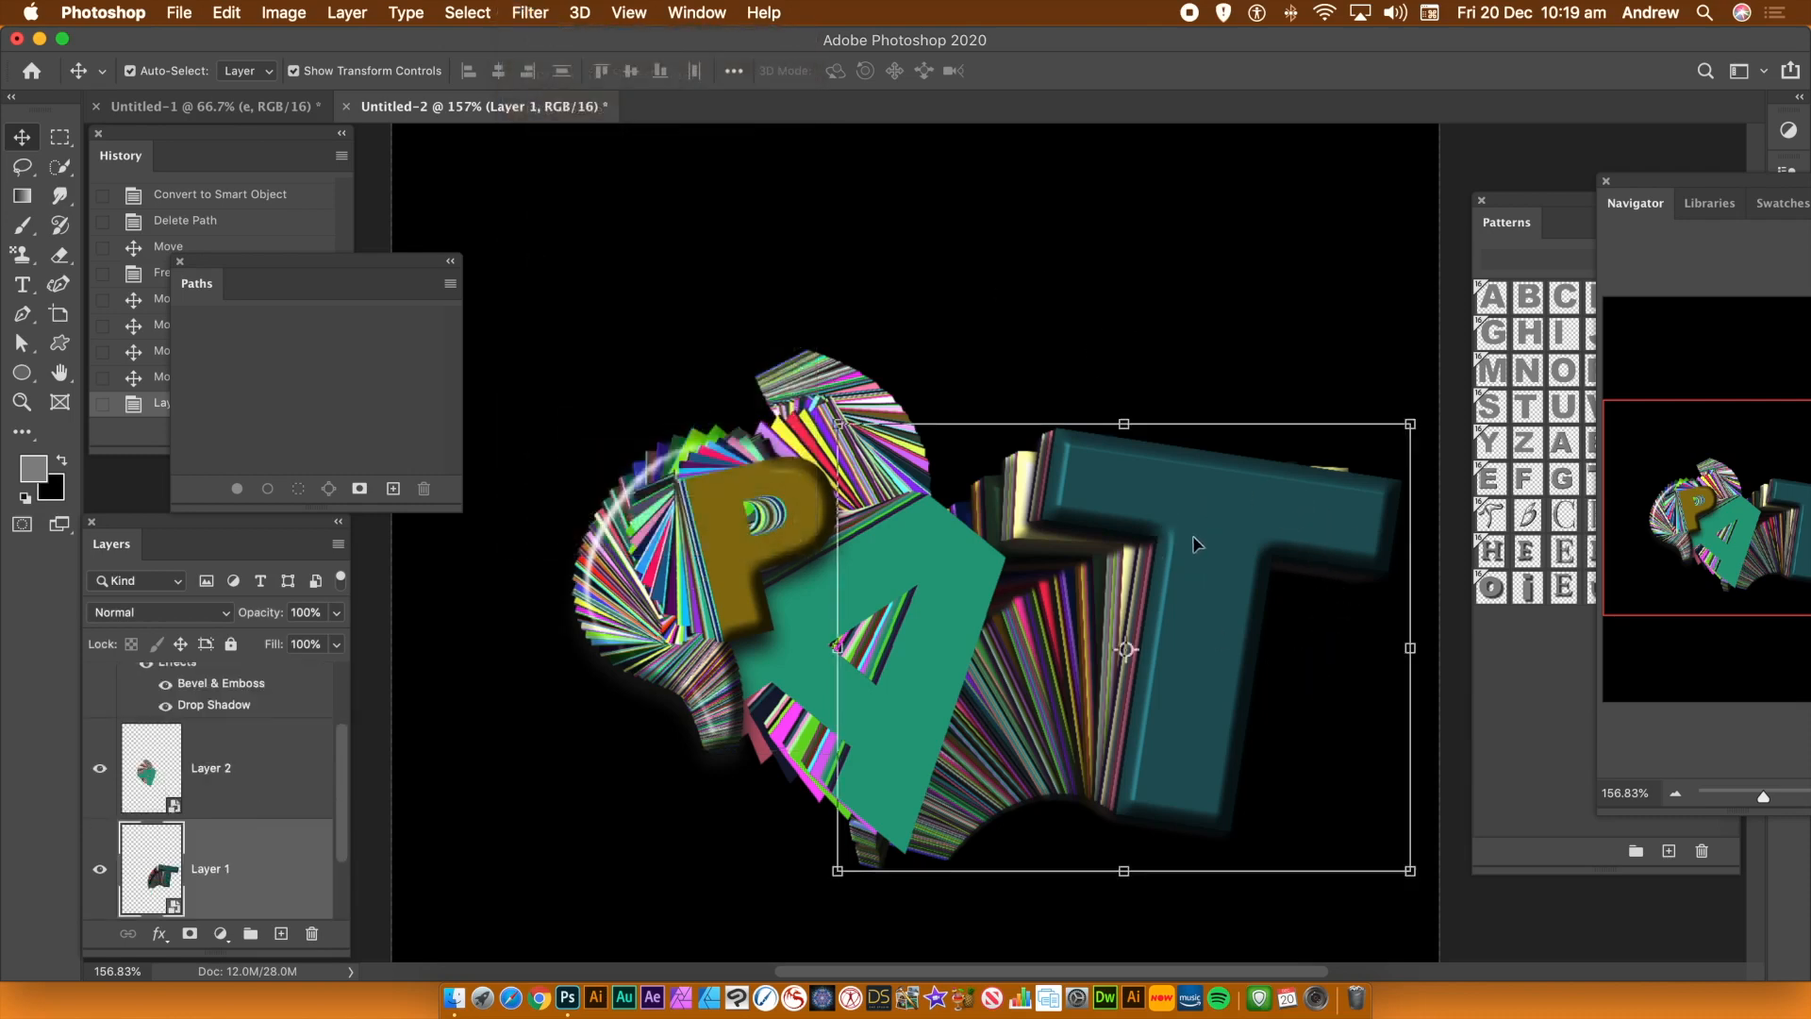
pyautogui.click(529, 13)
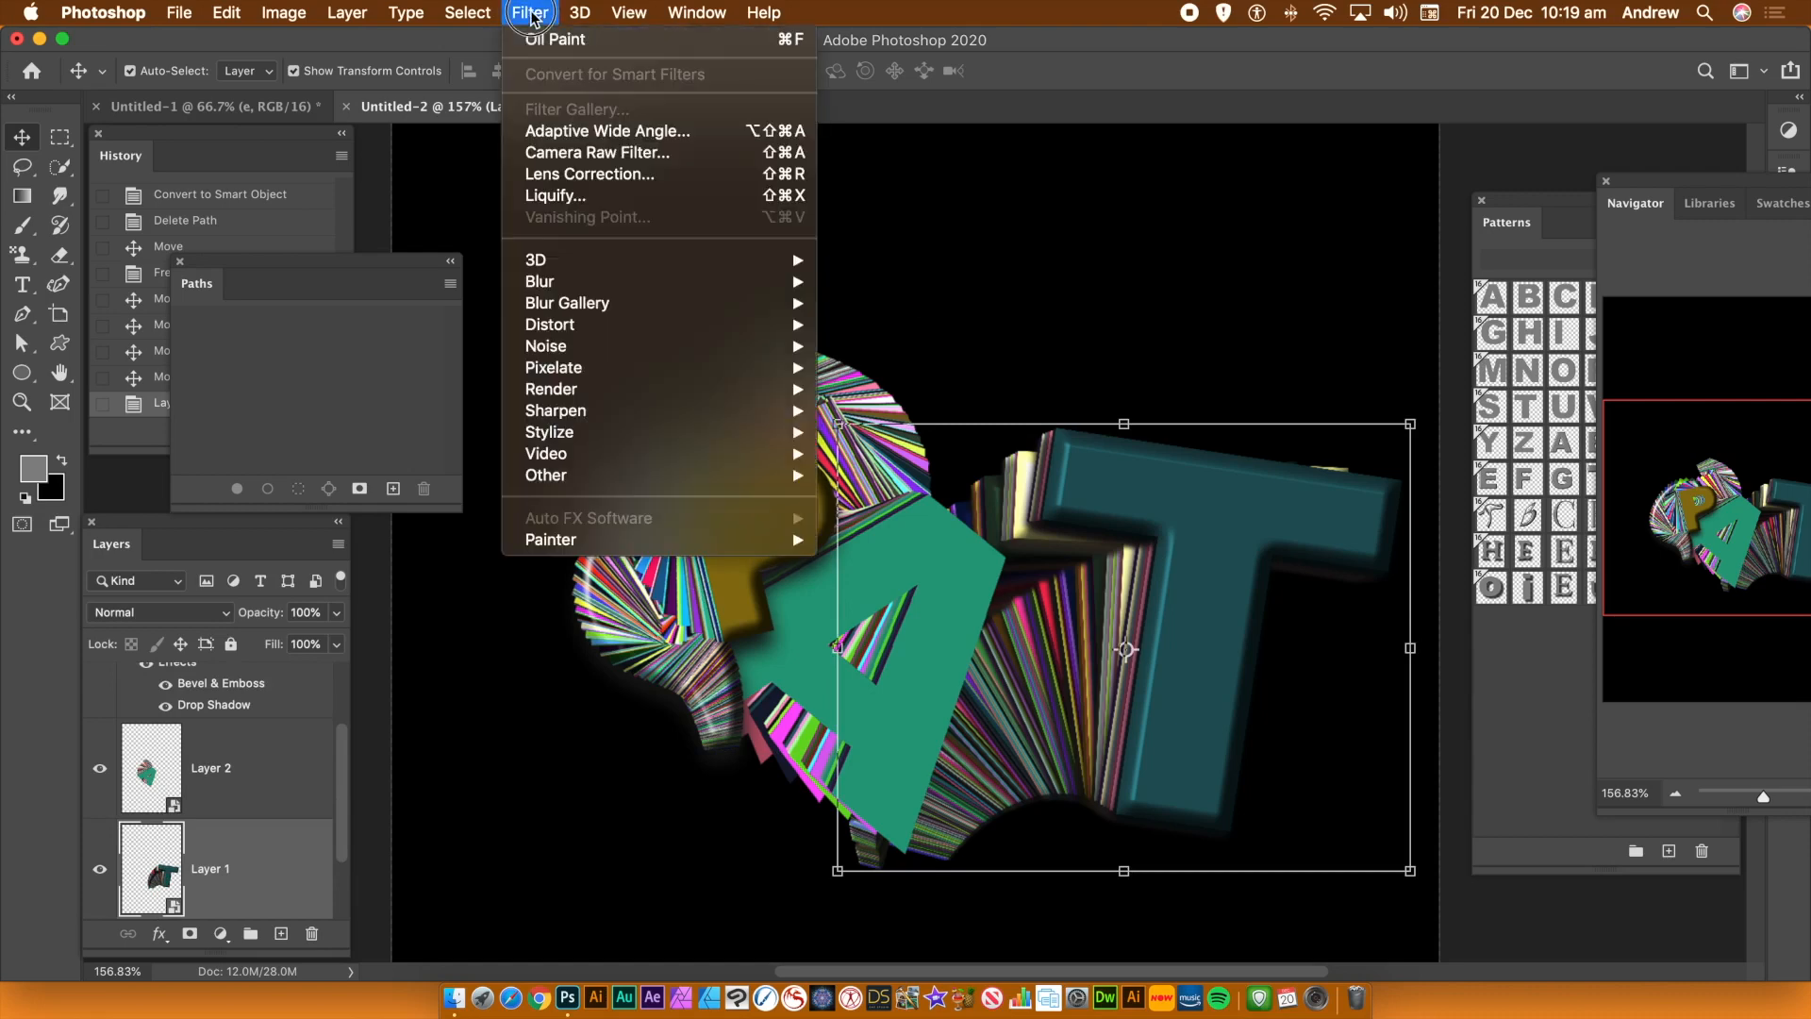
pyautogui.moveTo(564, 415)
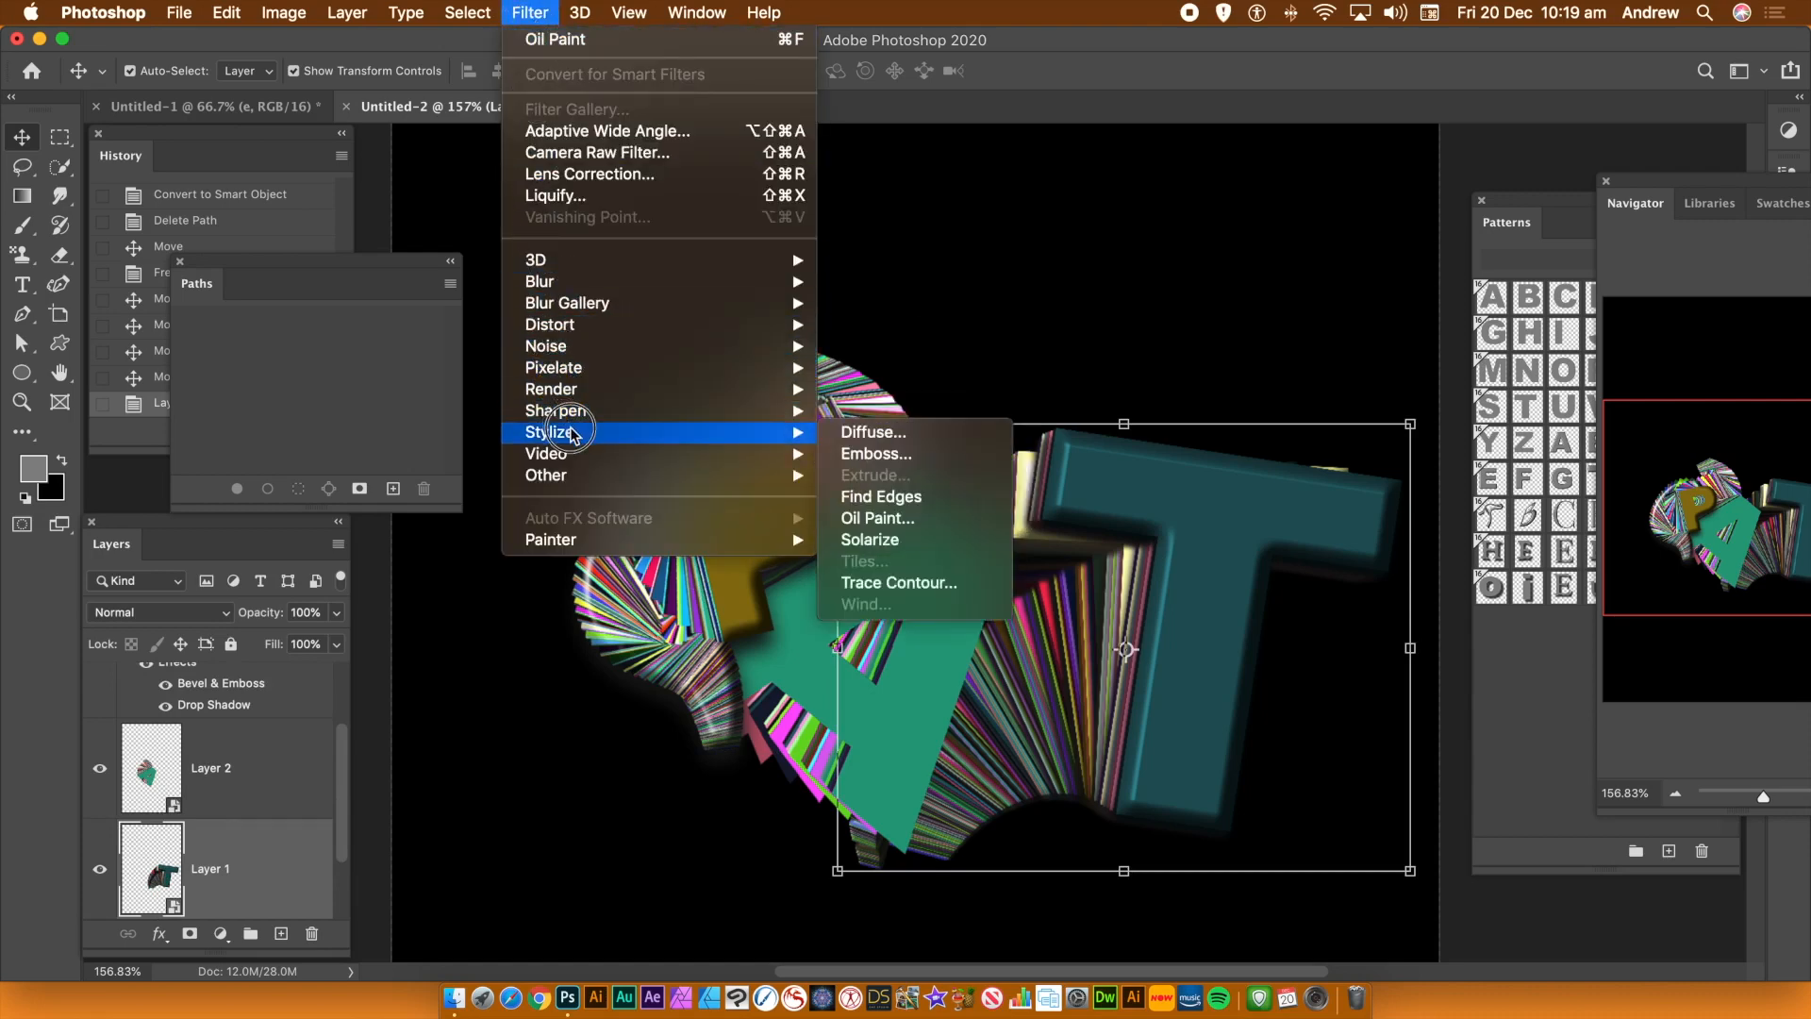
pyautogui.click(919, 523)
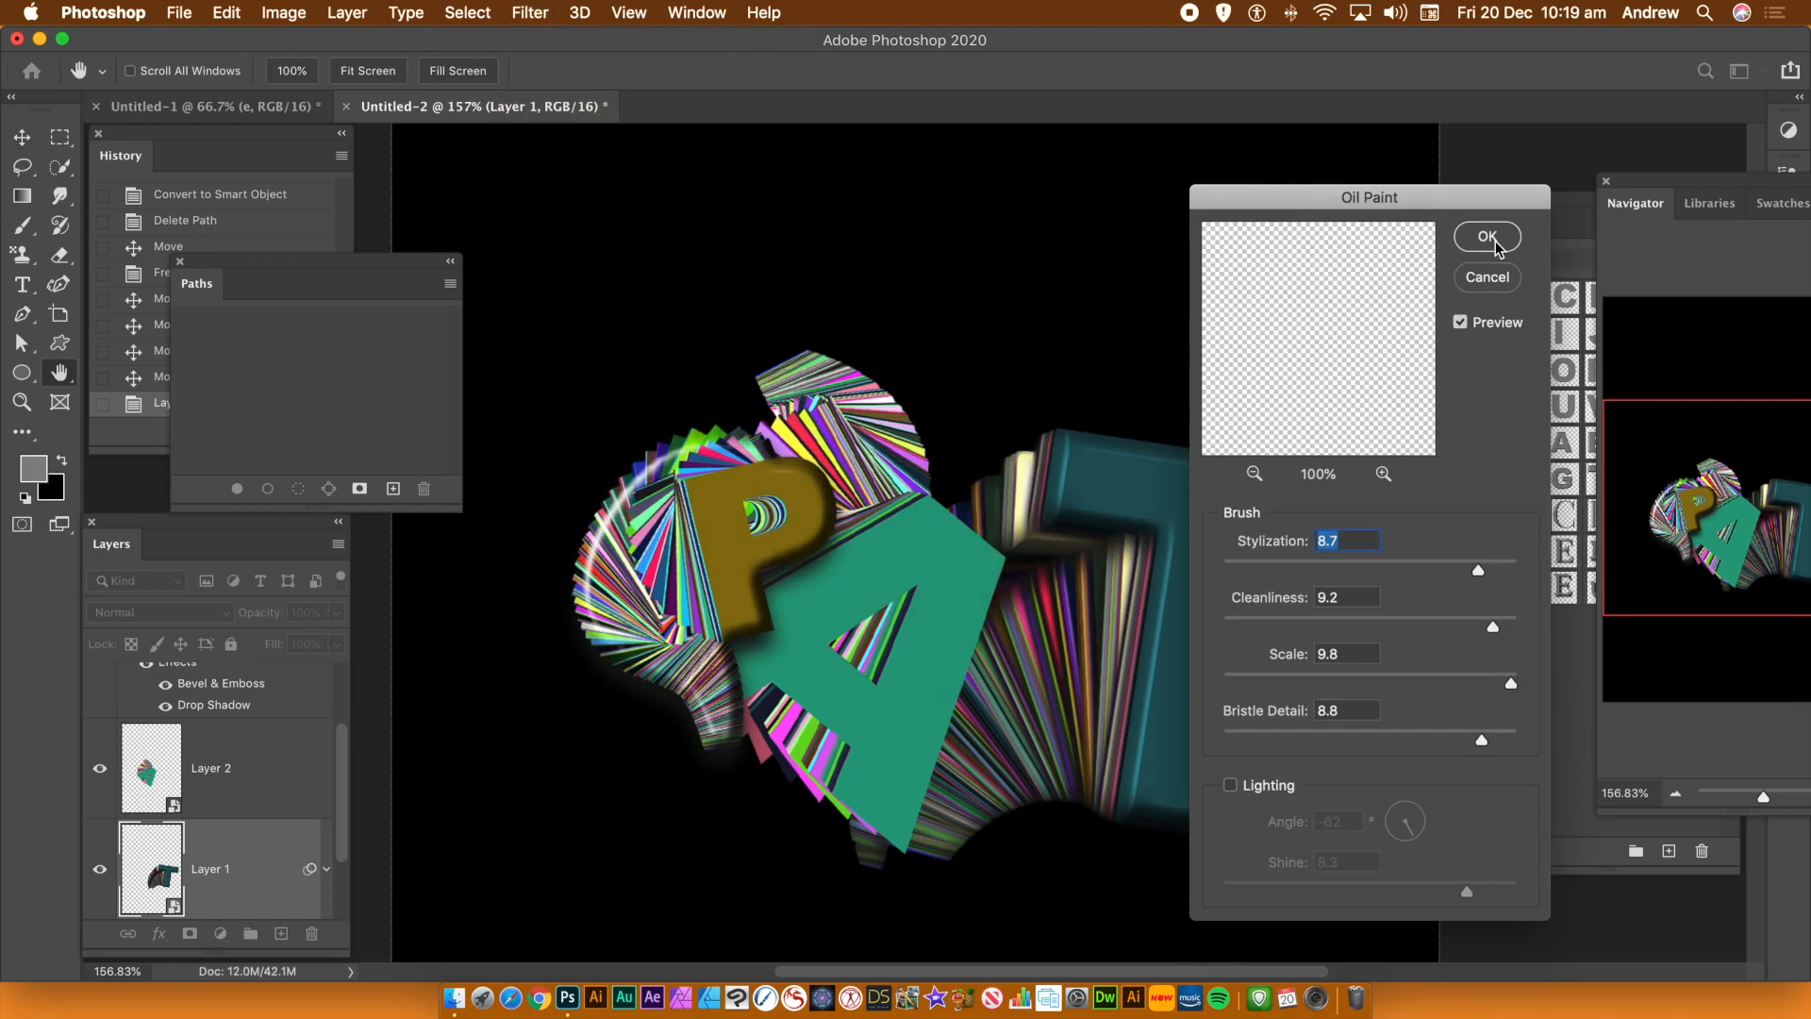
pyautogui.click(1484, 238)
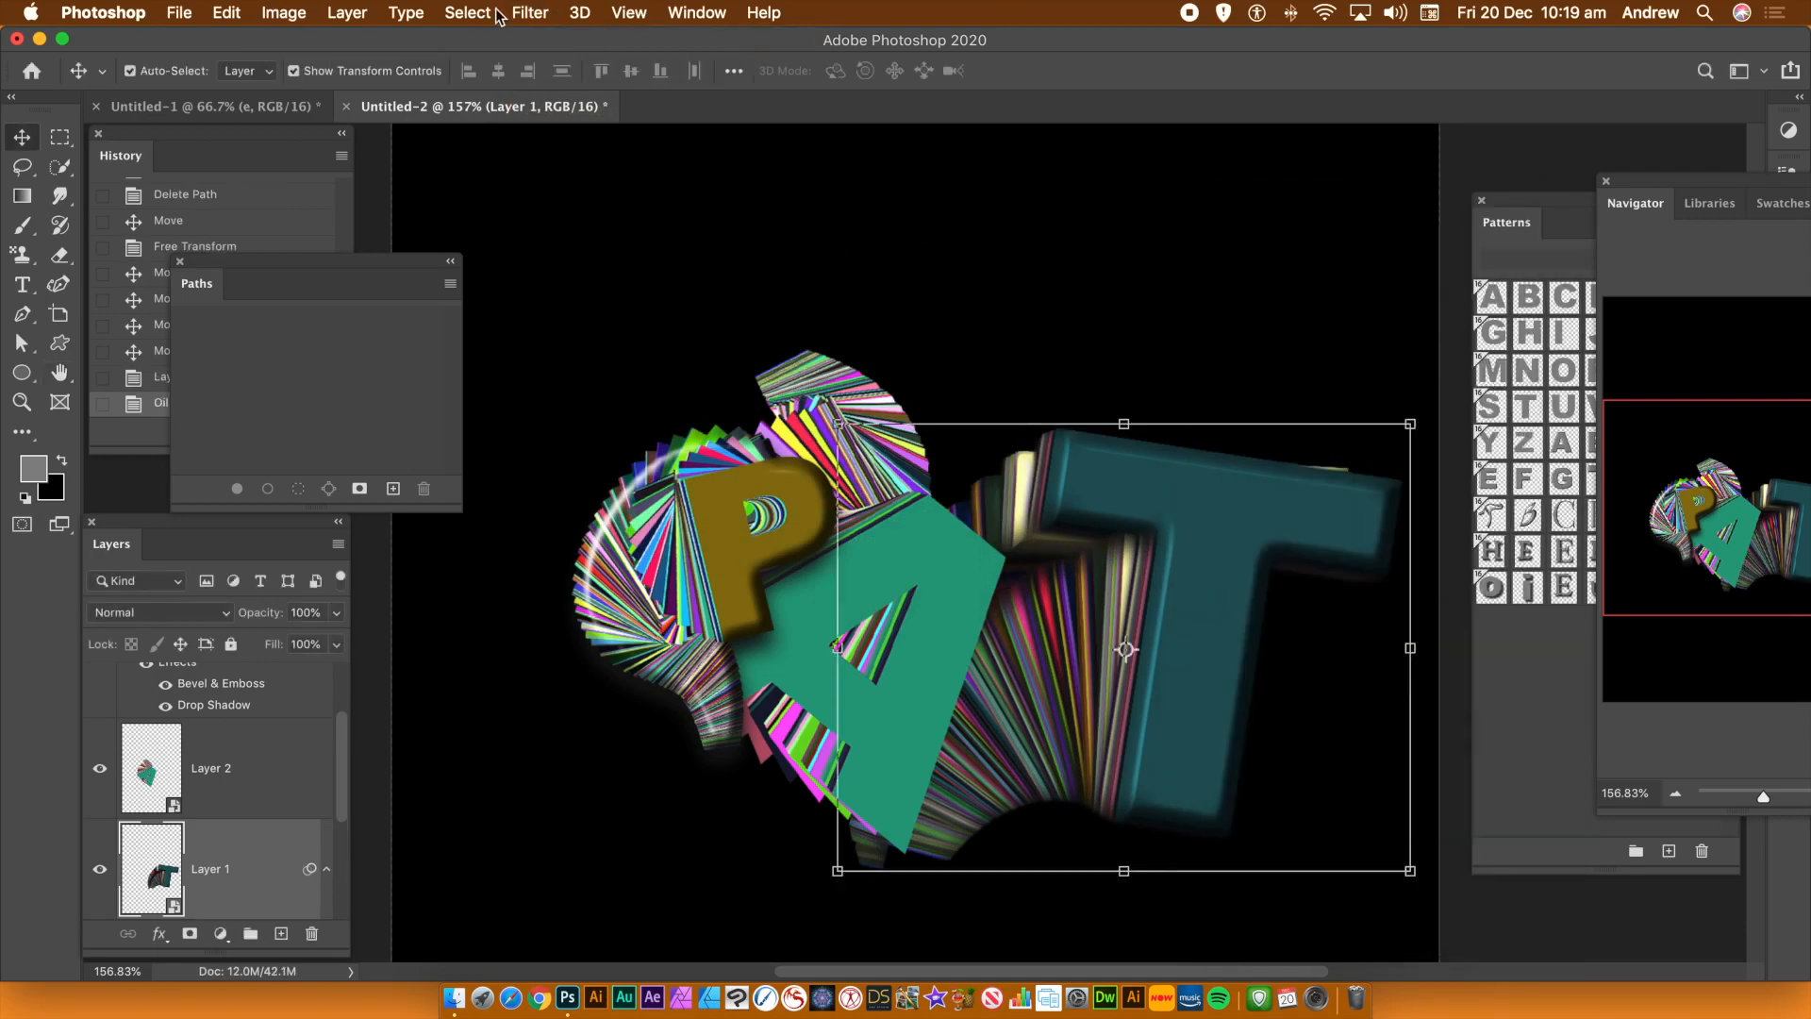
# Apply the Oil Paint filter a second time to the T trail layer
pyautogui.click(528, 11)
pyautogui.click(533, 35)
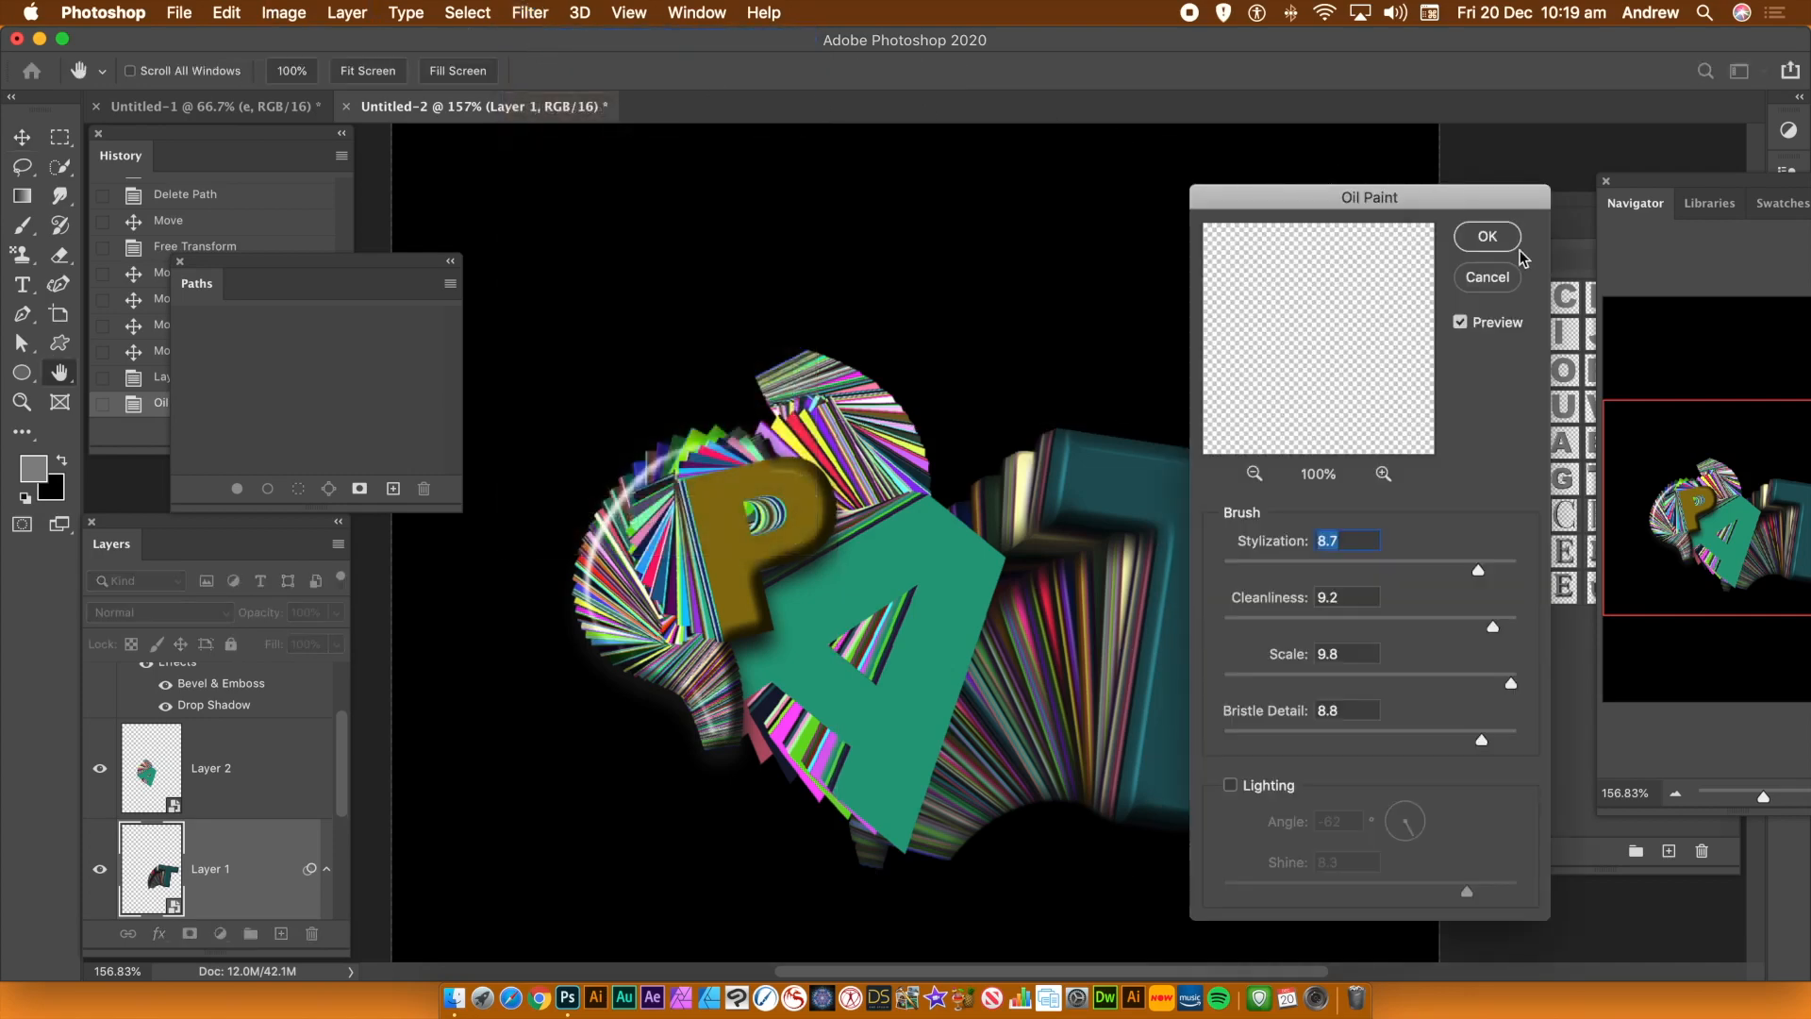
pyautogui.click(1494, 241)
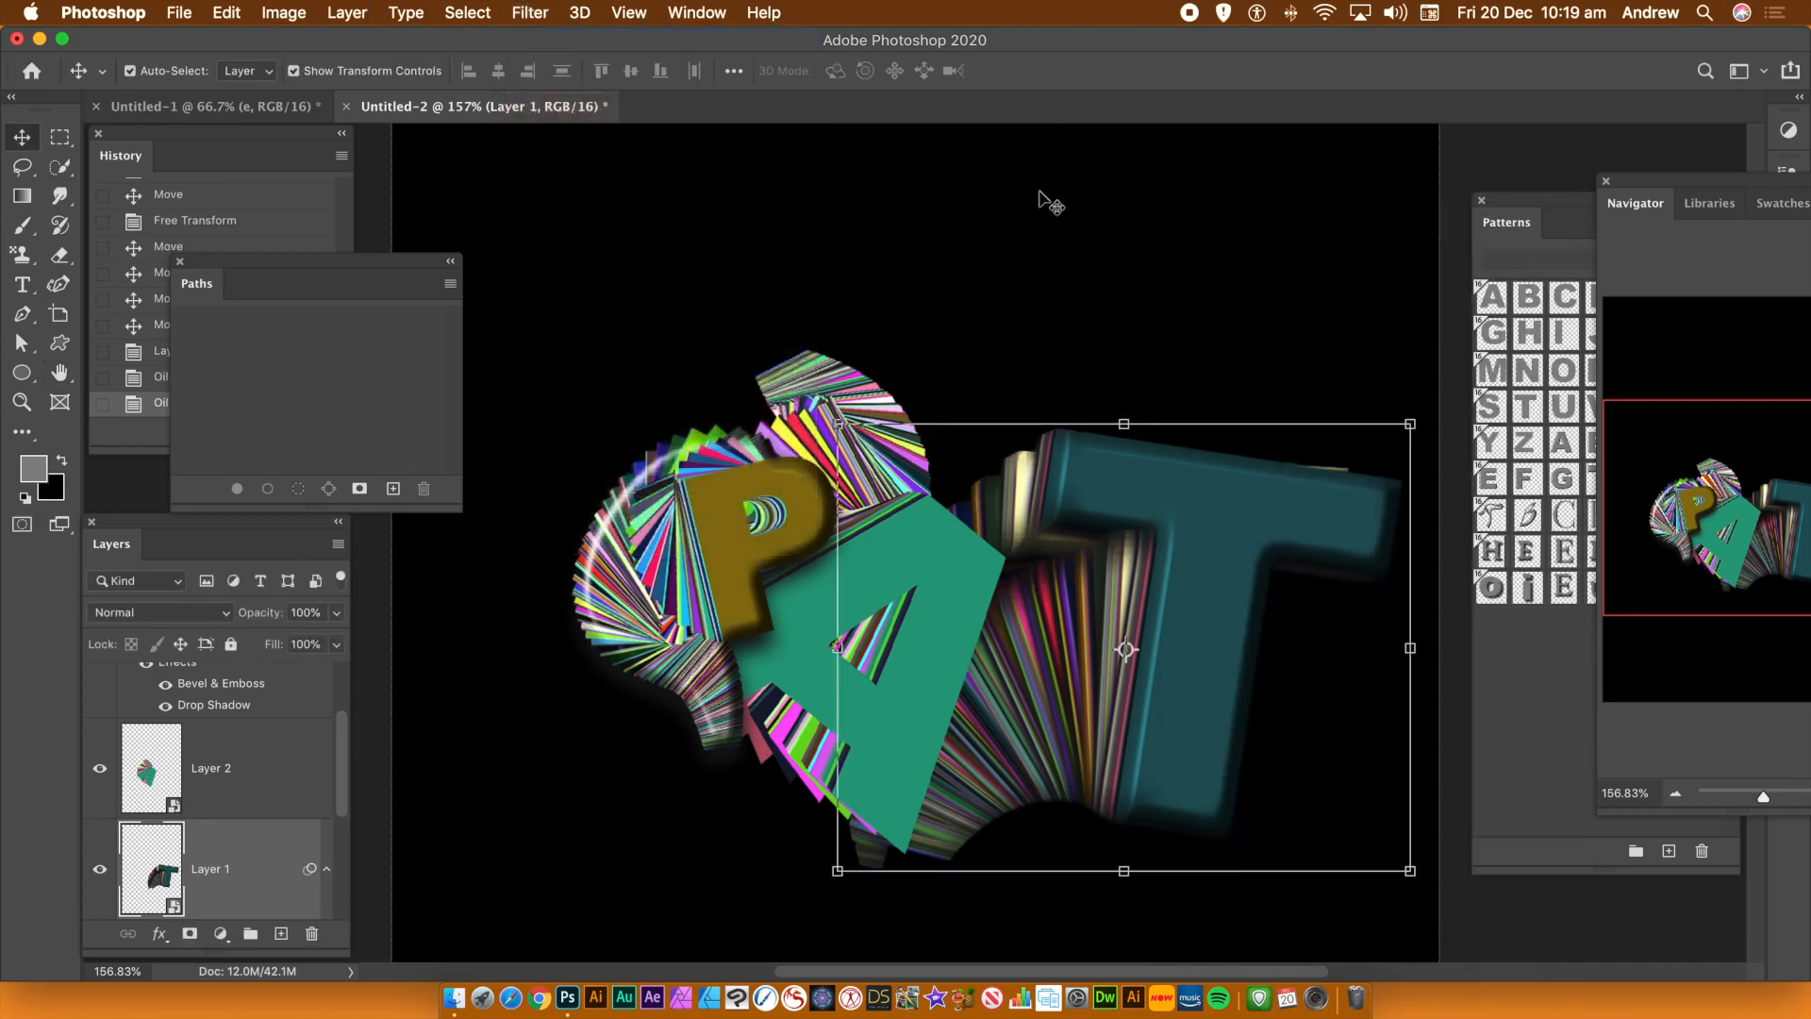
# Apply the Oil Paint filter a third time to the T trail layer
pyautogui.click(575, 15)
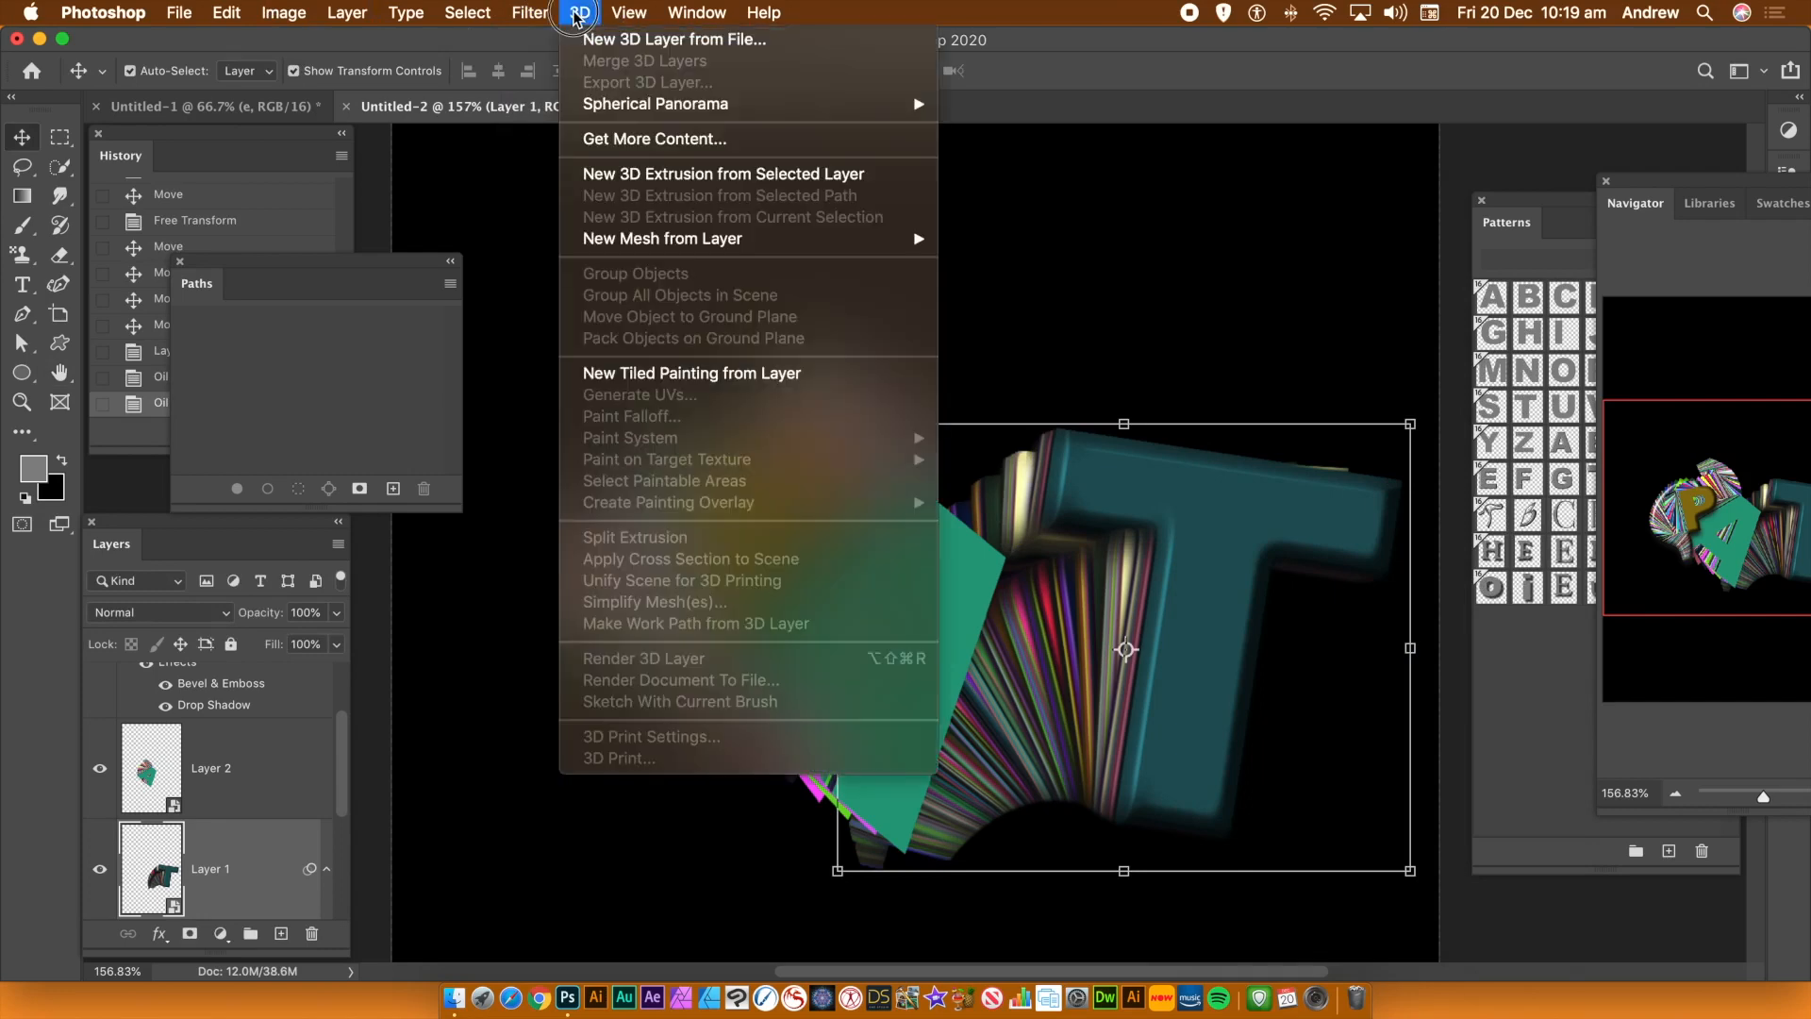
pyautogui.click(543, 41)
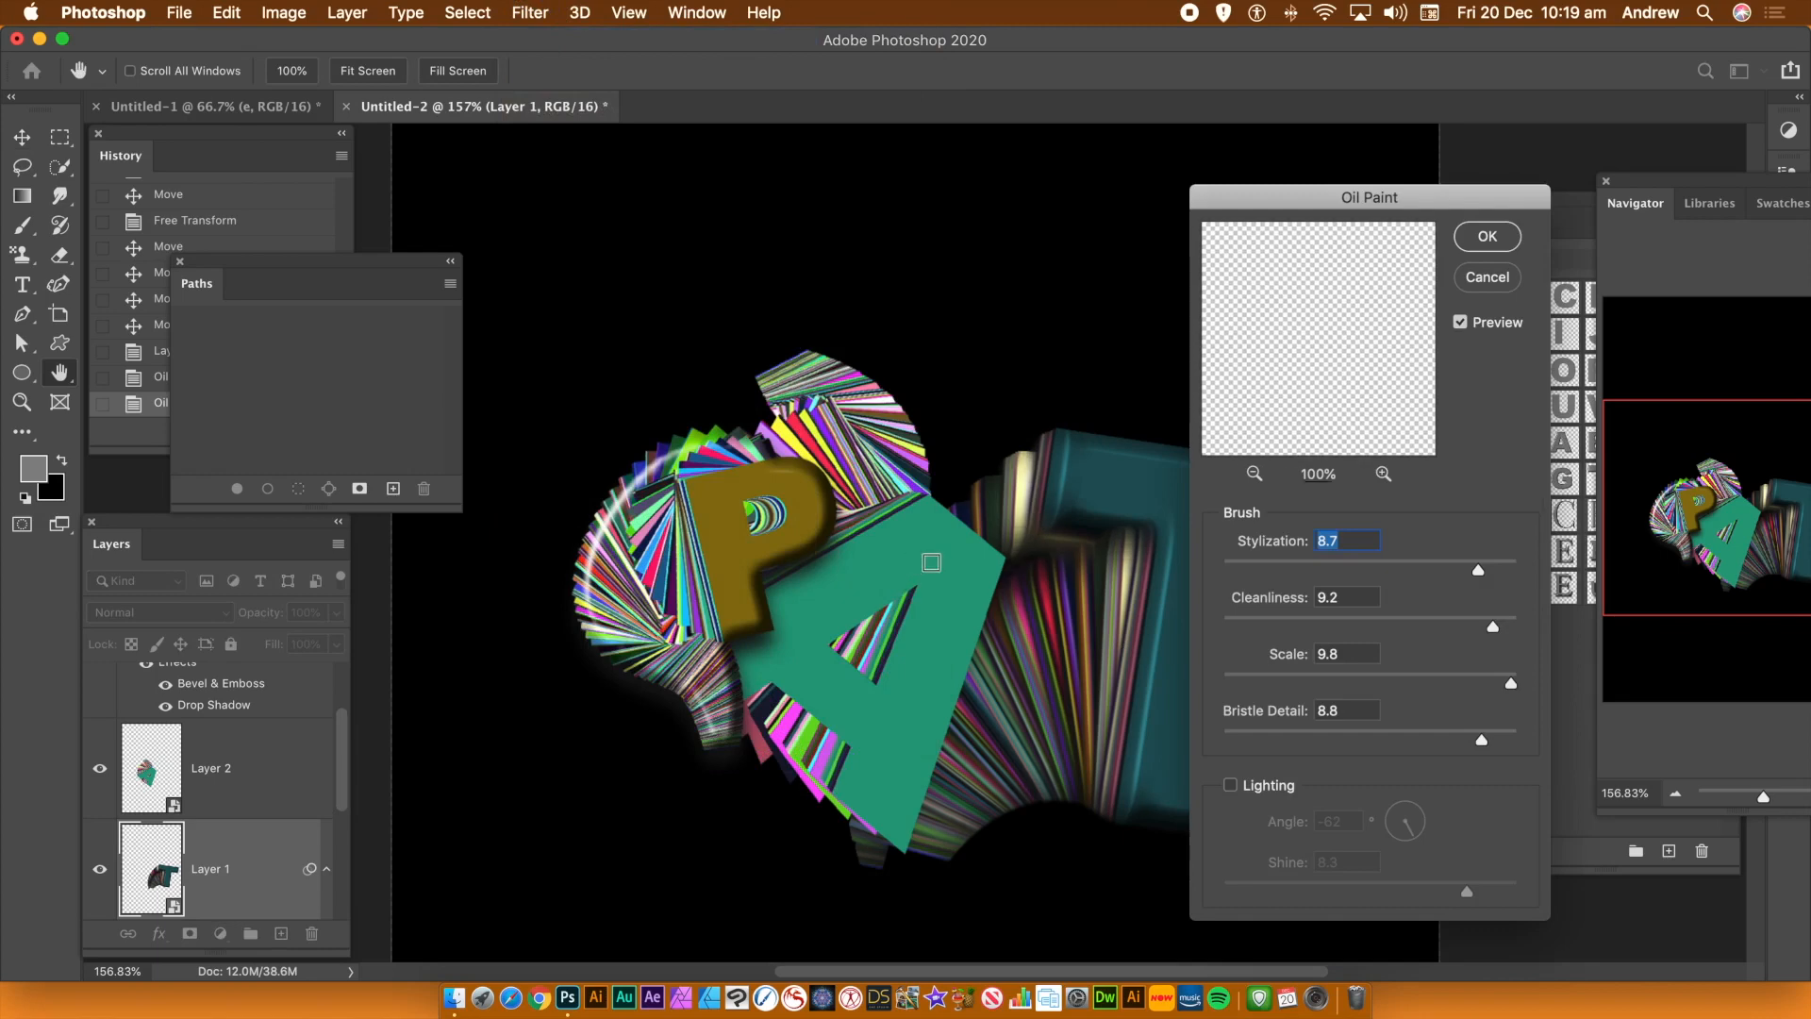
pyautogui.click(1474, 236)
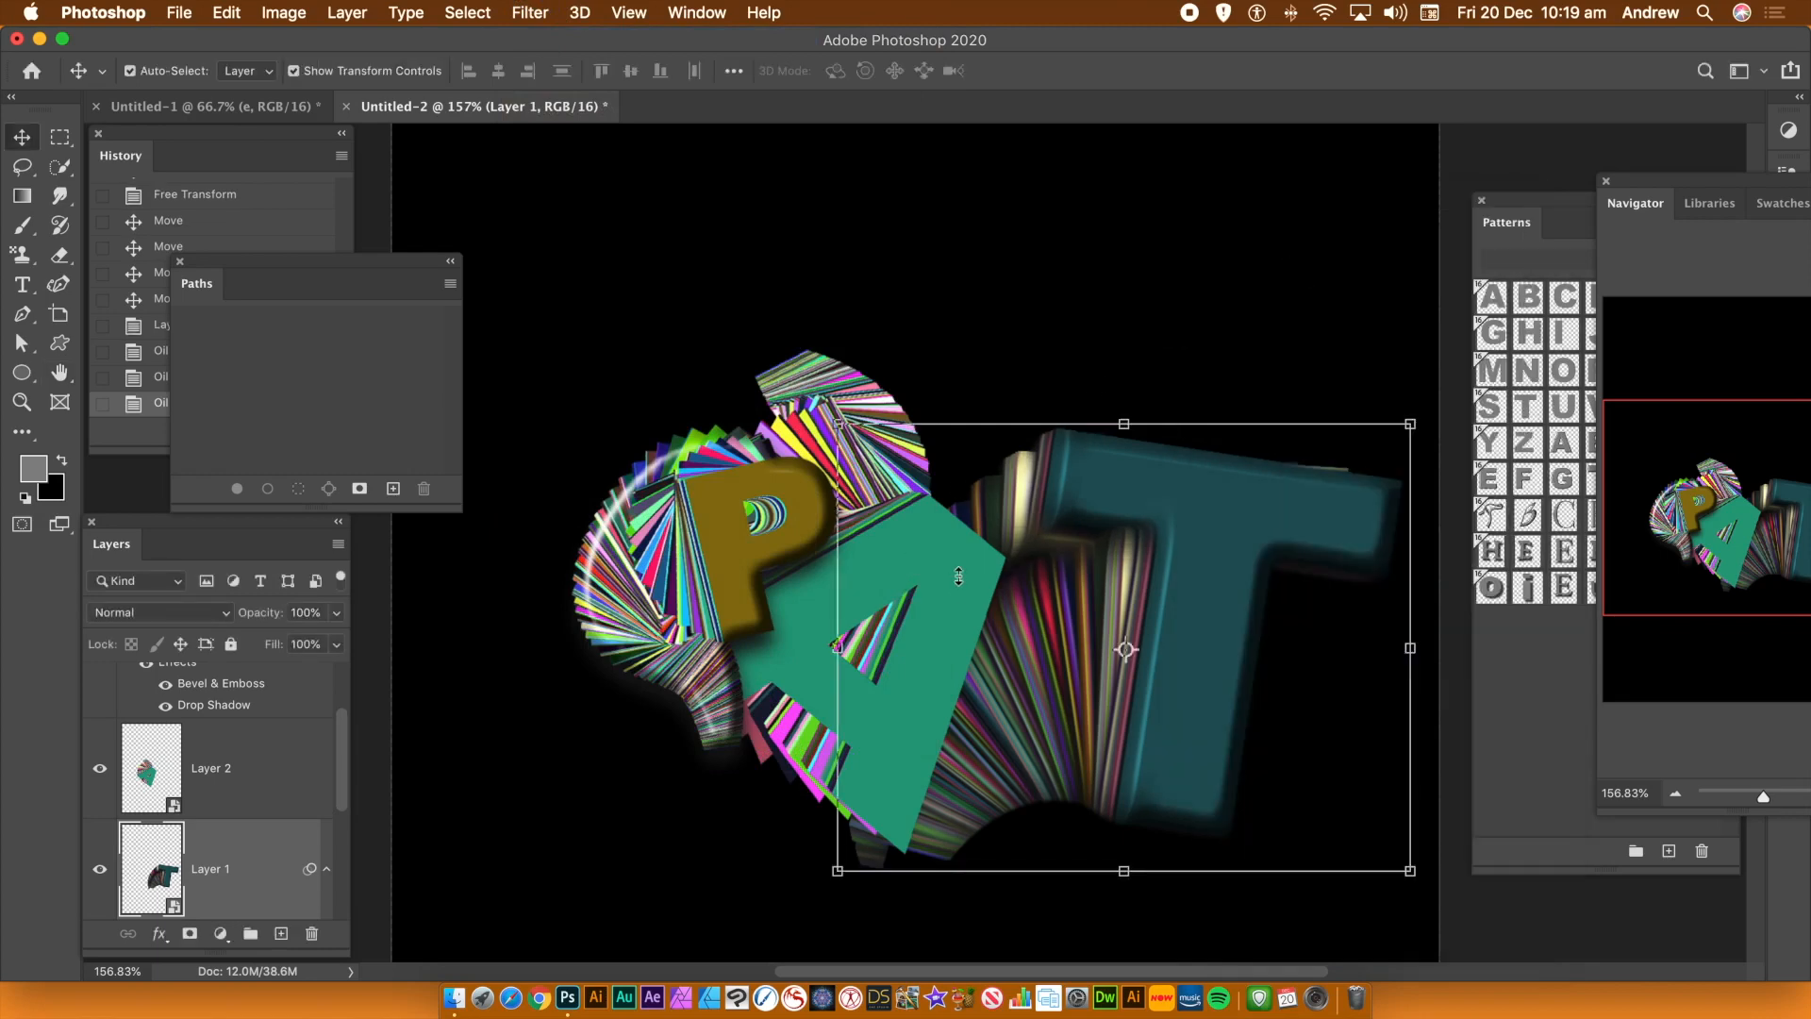
# Select the A trail layer and shift its hue to +109 with Hue/Saturation
pyautogui.click(915, 595)
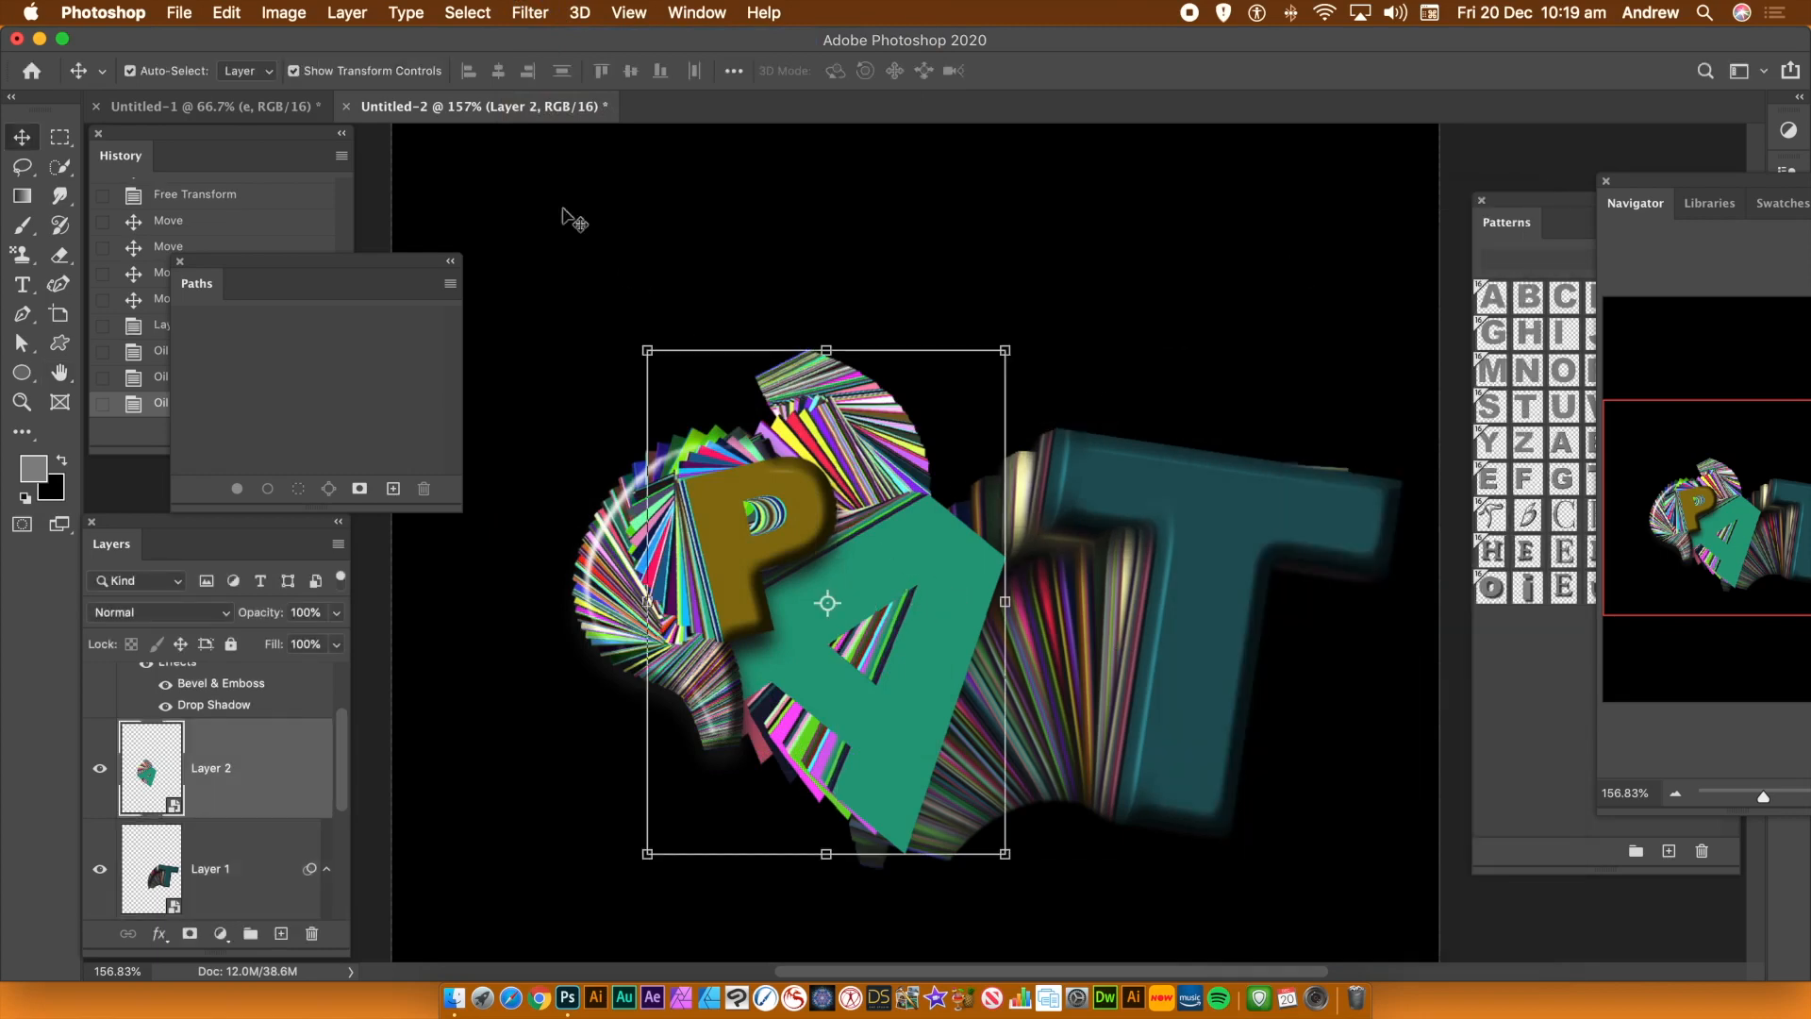
pyautogui.click(281, 13)
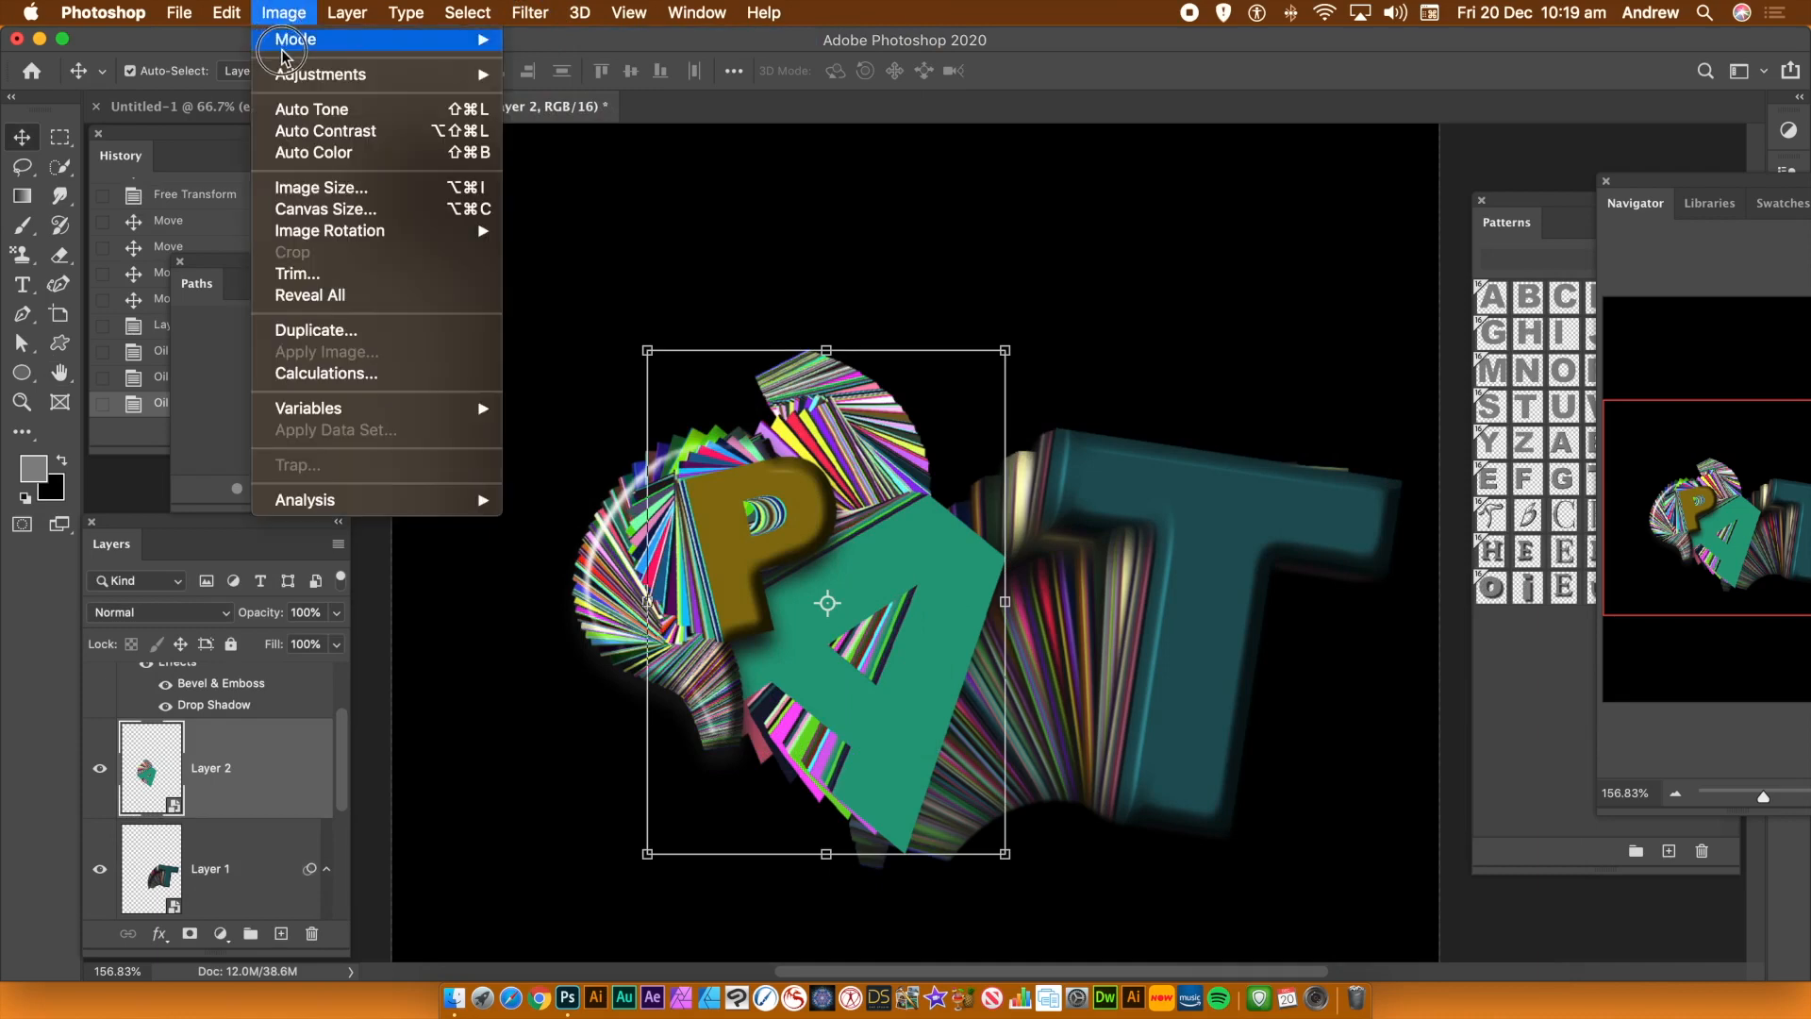
pyautogui.moveTo(288, 74)
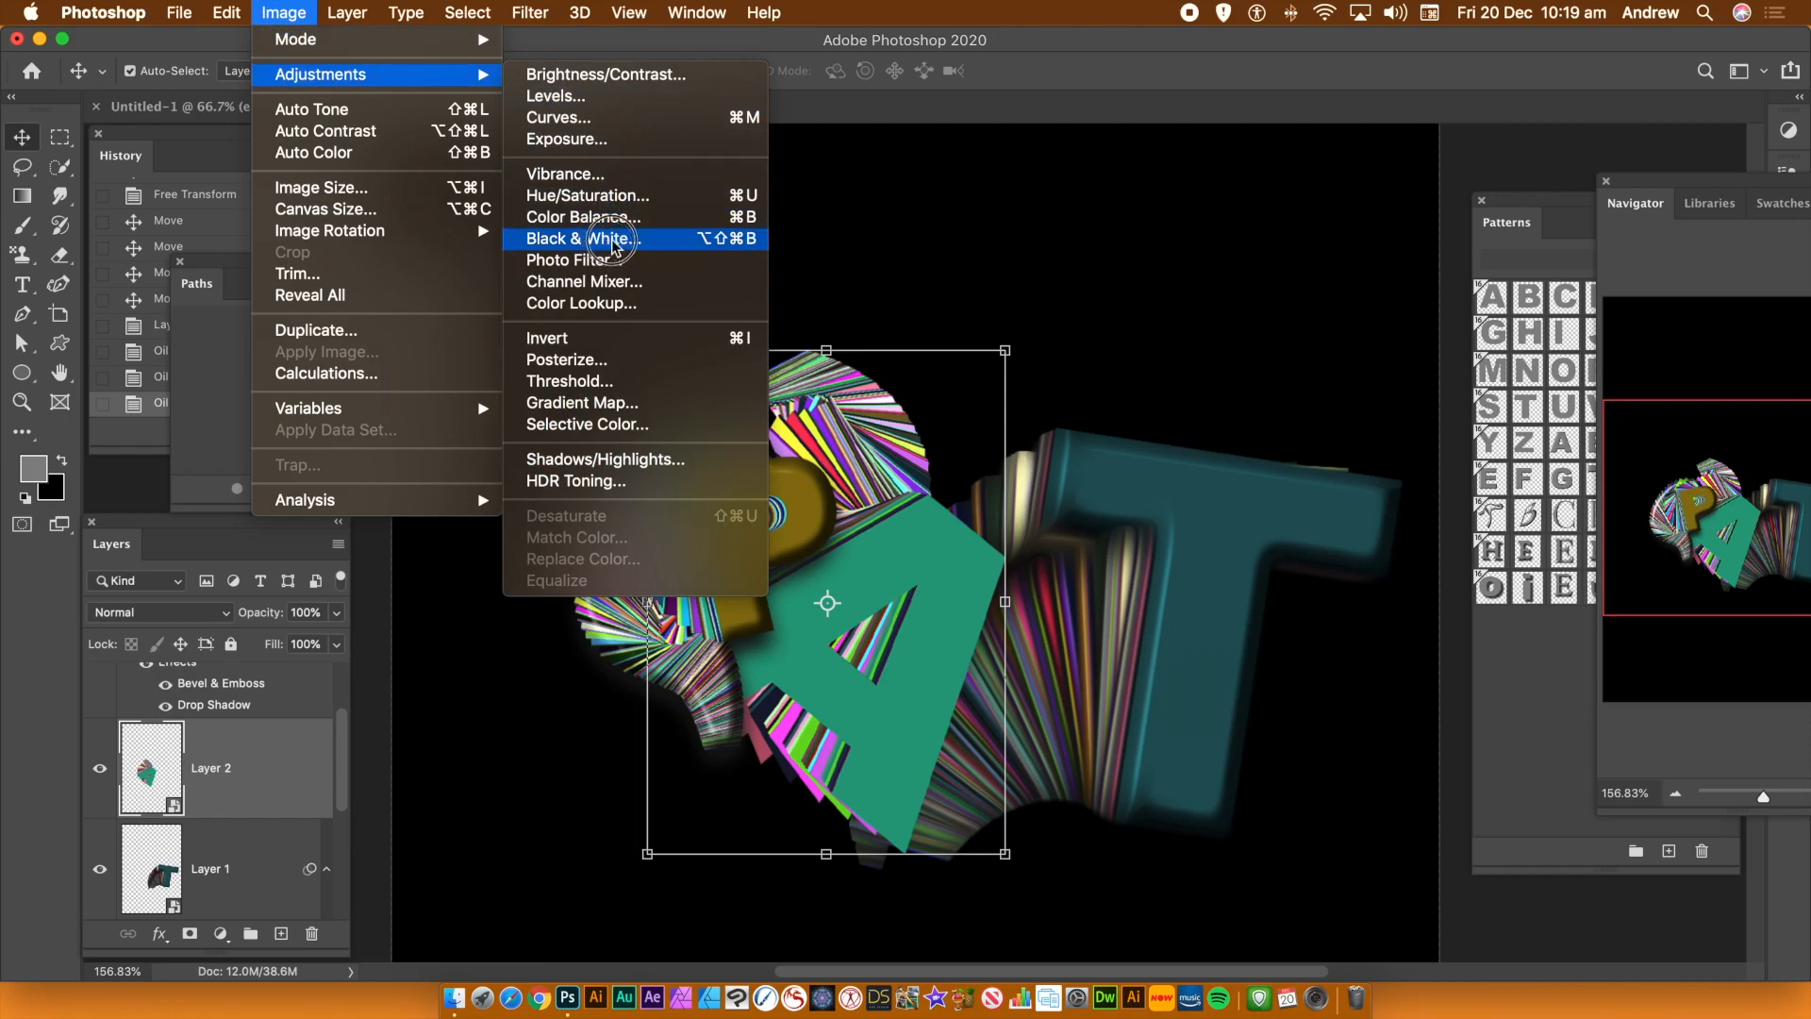
pyautogui.click(619, 200)
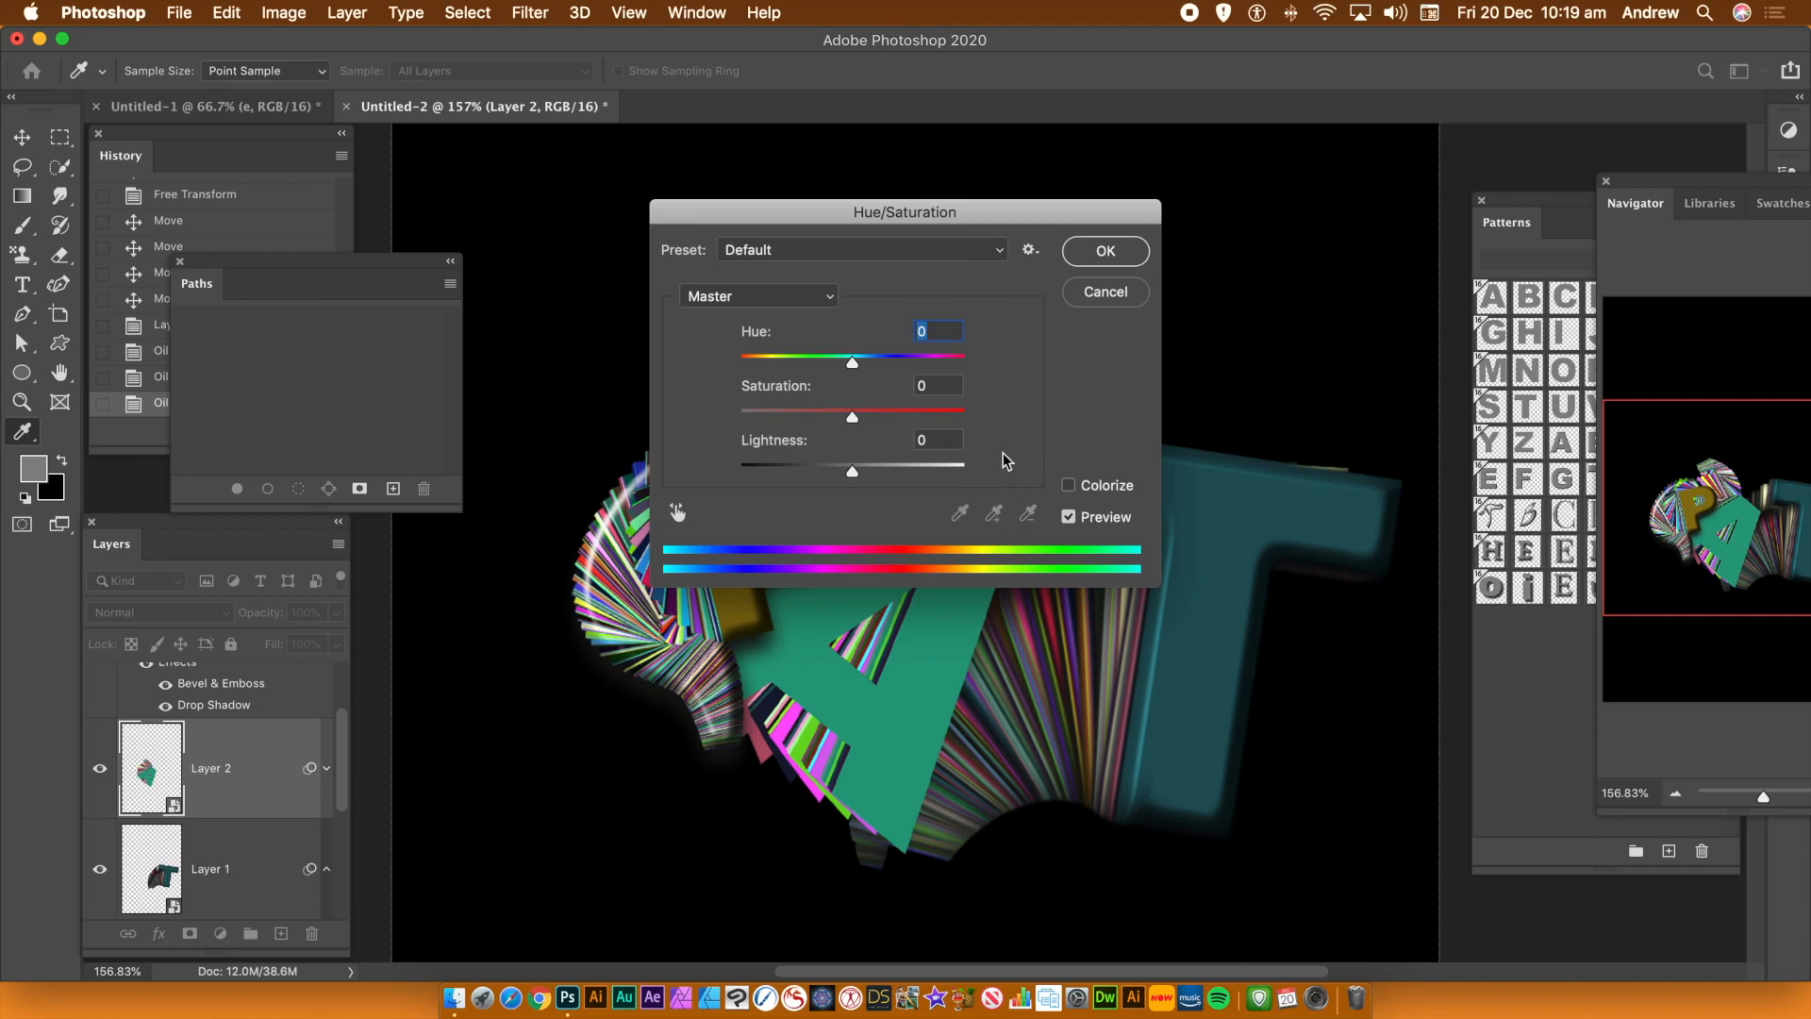
pyautogui.moveTo(889, 365); pyautogui.dragTo(933, 369)
pyautogui.click(889, 417)
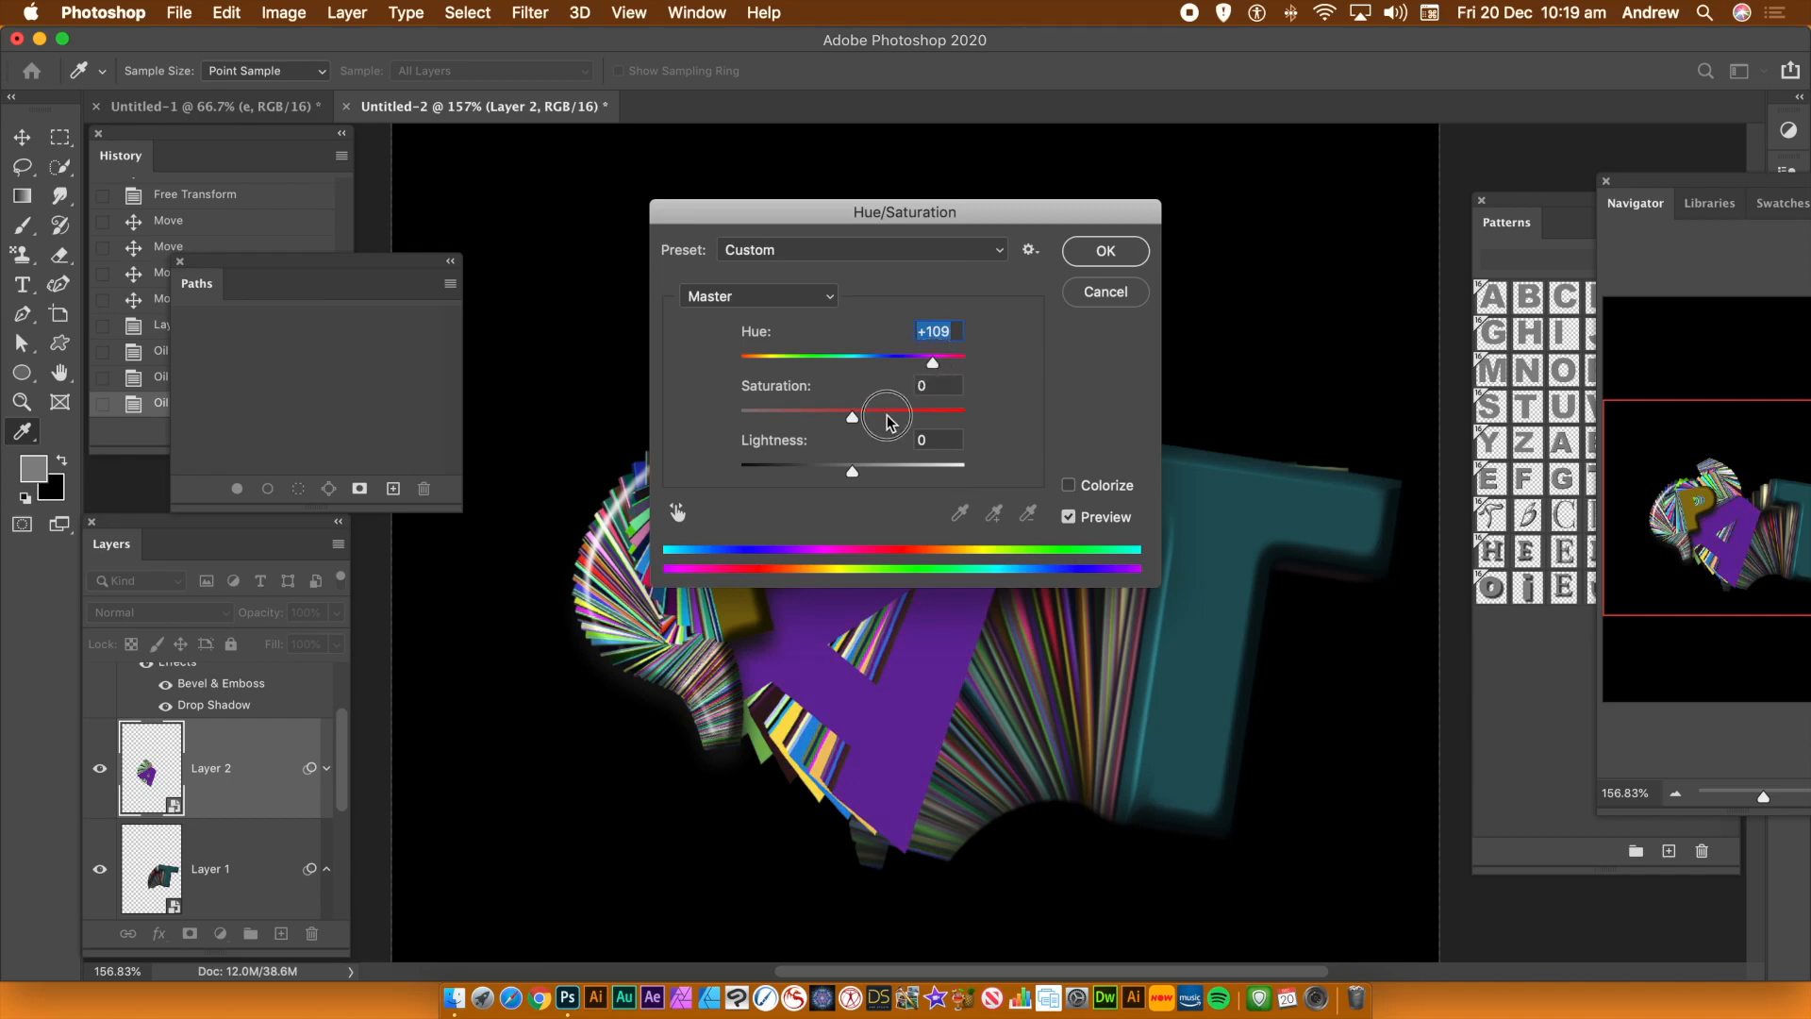
pyautogui.click(1105, 254)
pyautogui.press('v')
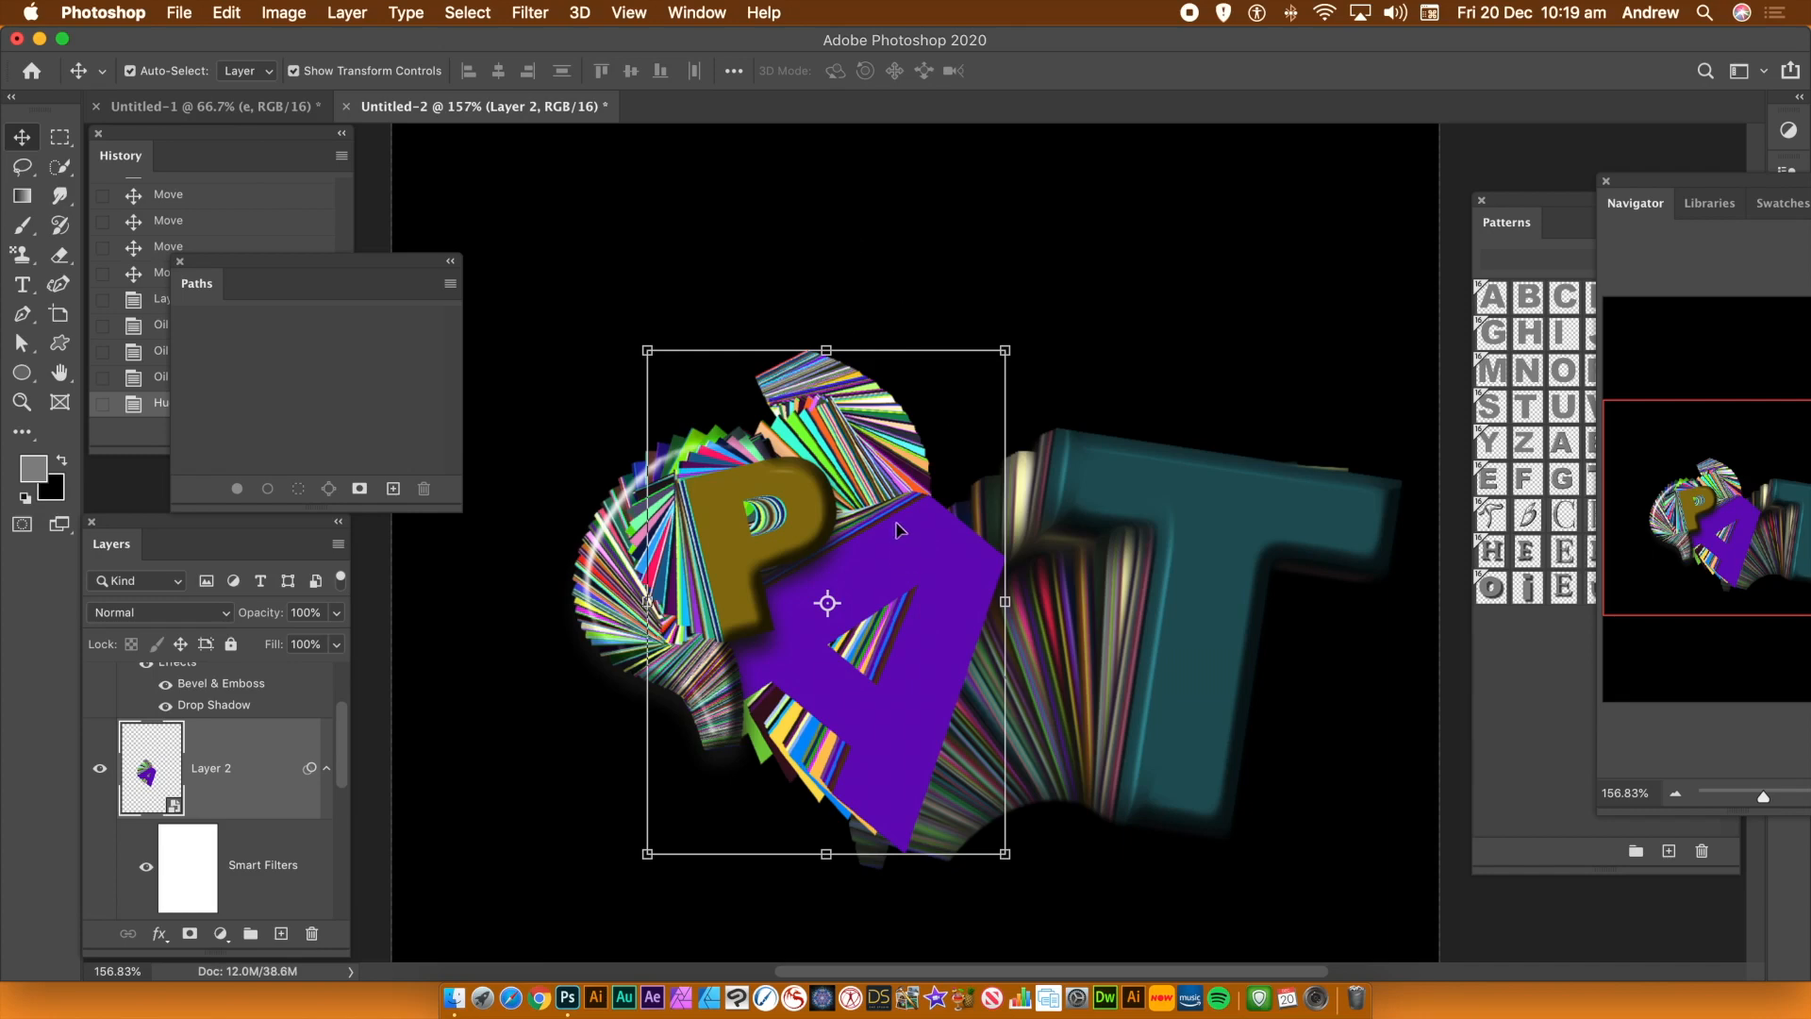
# Nudge the A trail slightly and warp it, pulling its top corners upward into a tall point
pyautogui.moveTo(891, 549); pyautogui.dragTo(955, 577)
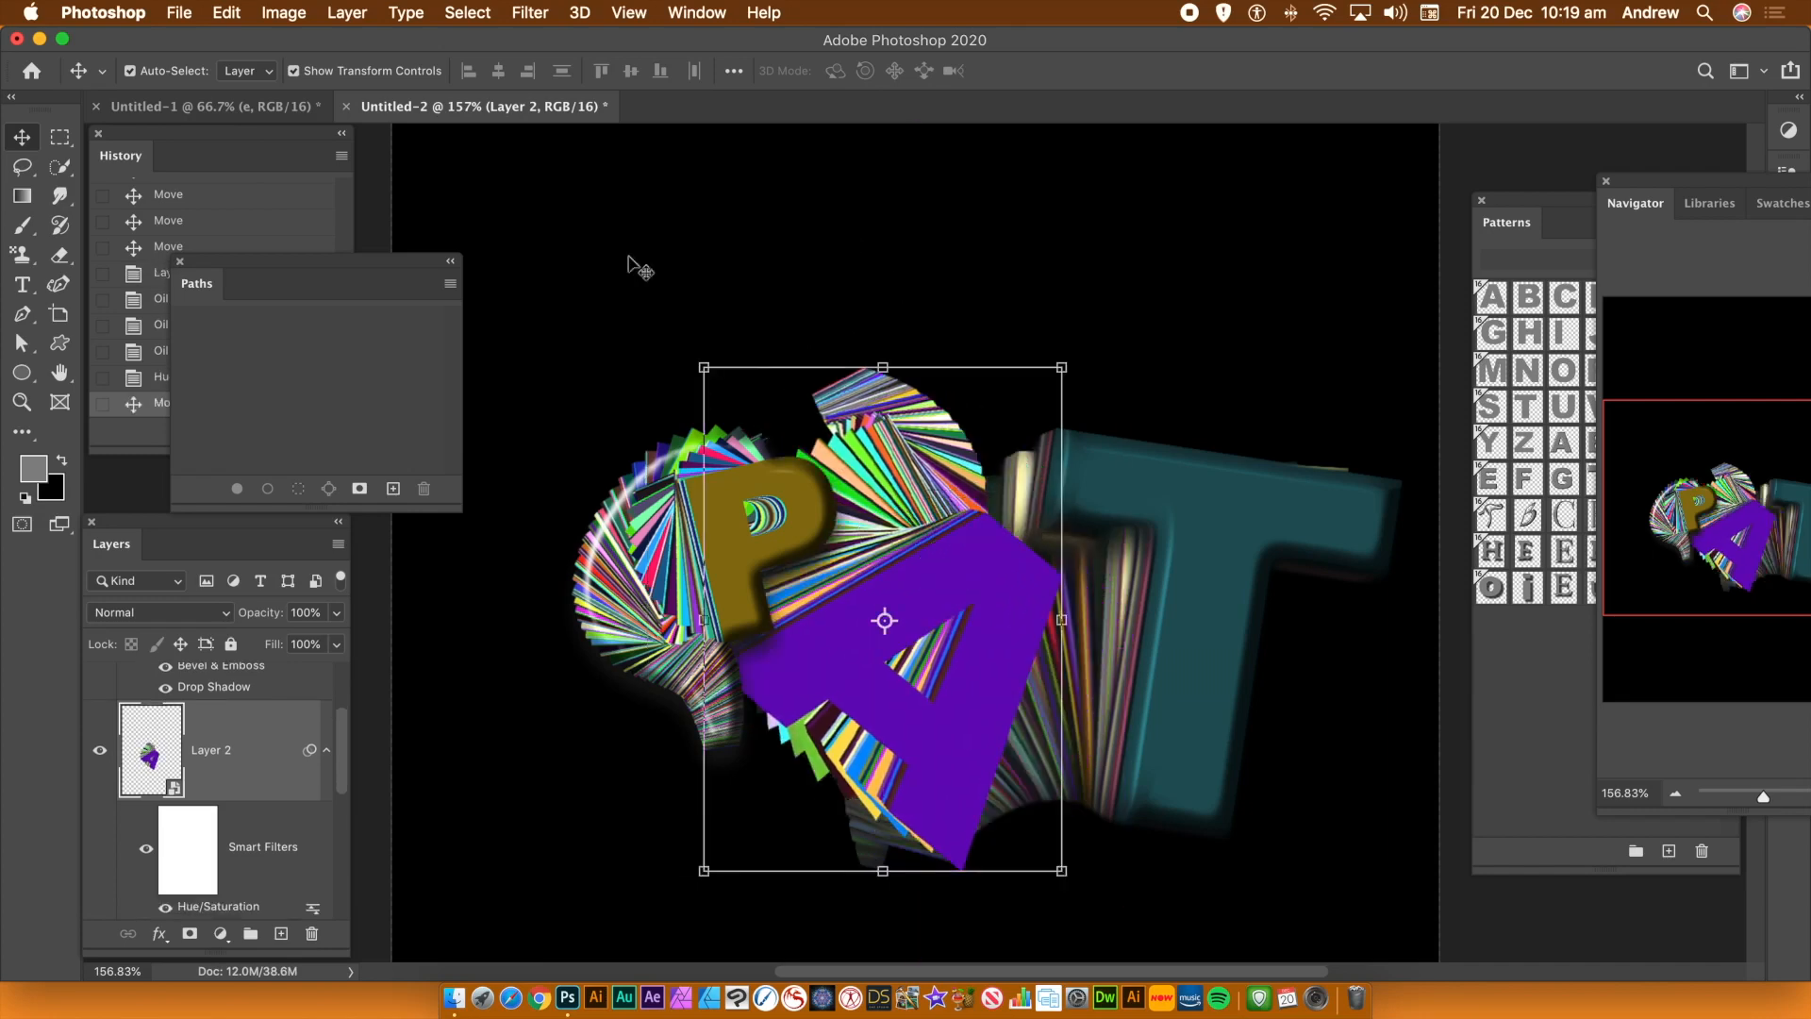
pyautogui.click(232, 15)
pyautogui.moveTo(283, 545)
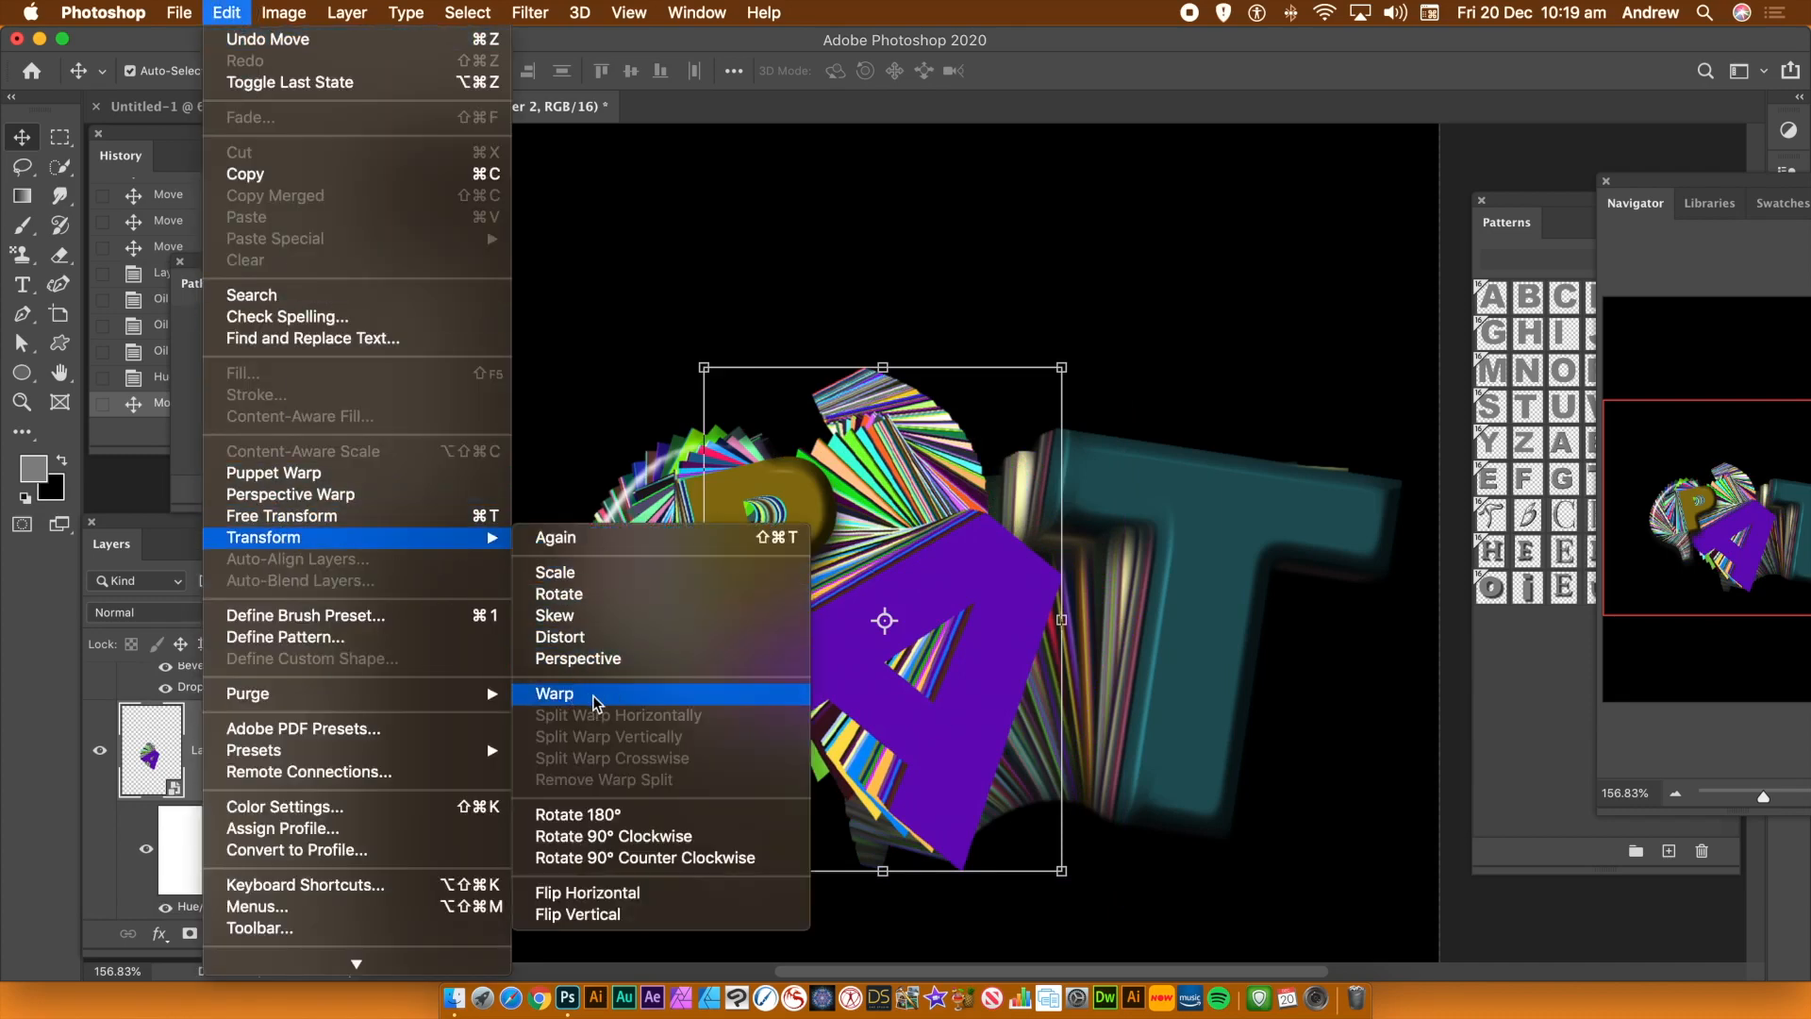
pyautogui.click(651, 693)
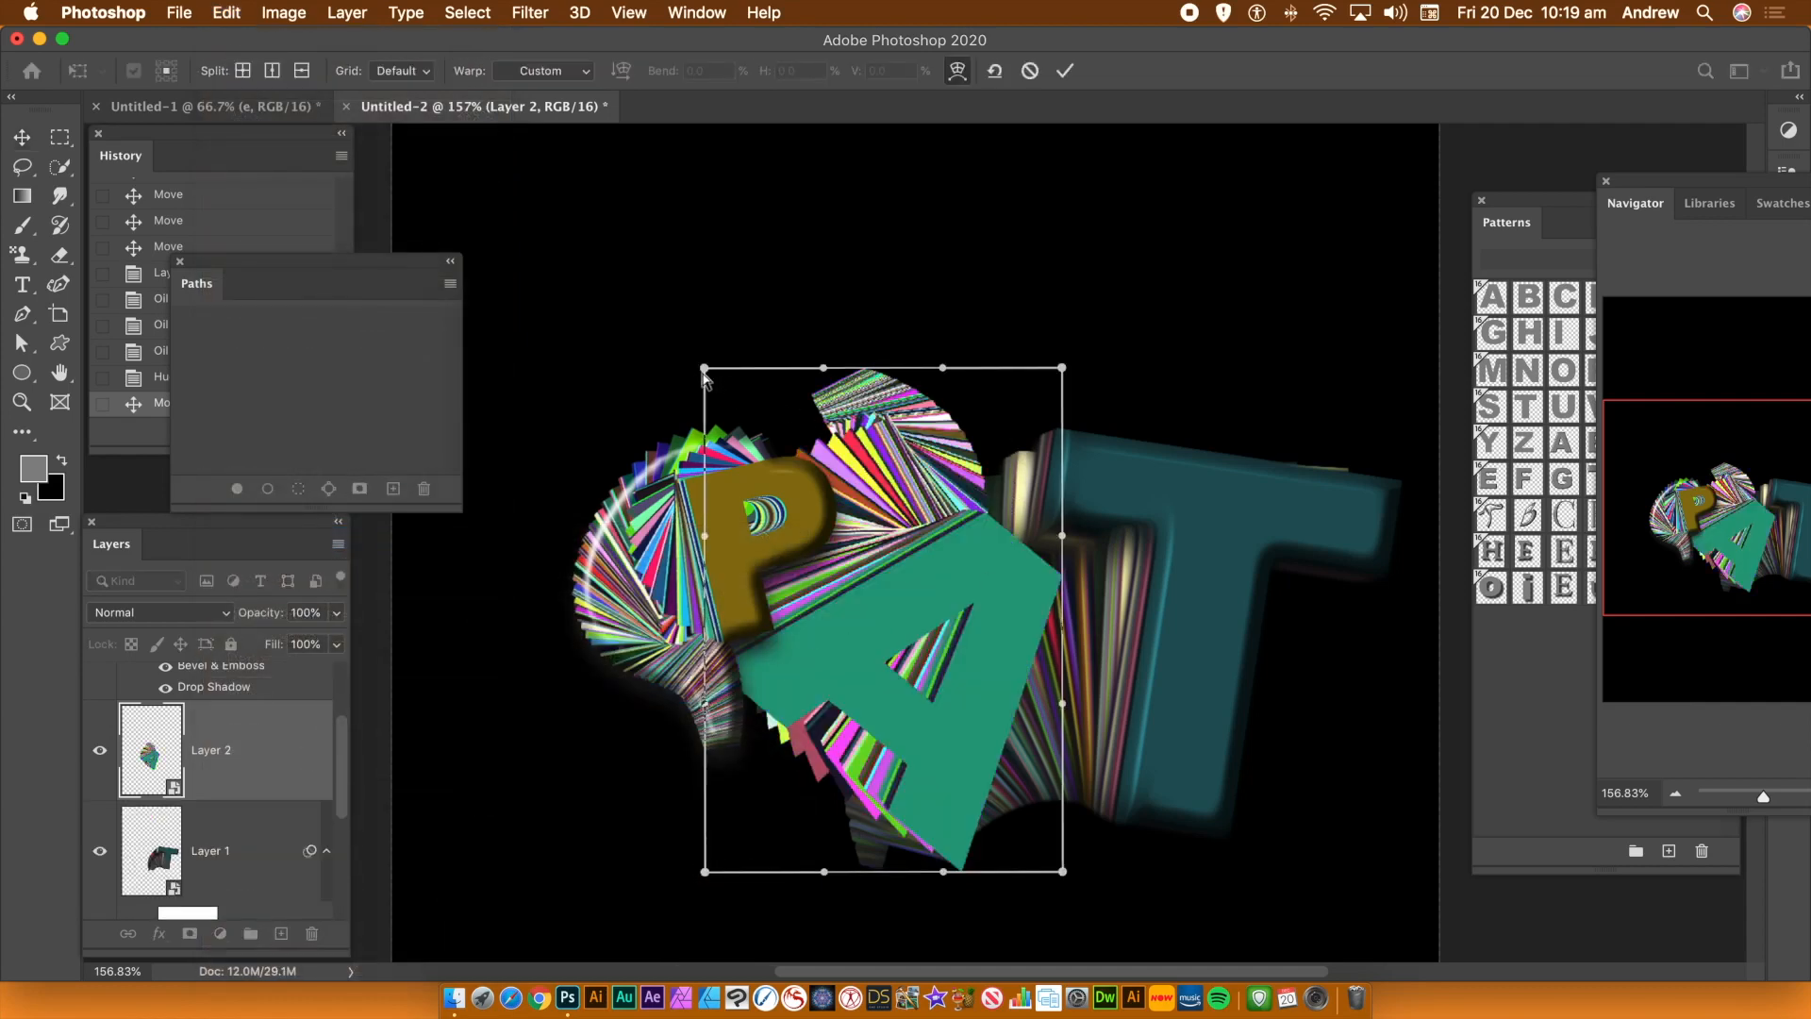
pyautogui.moveTo(703, 373); pyautogui.dragTo(775, 36)
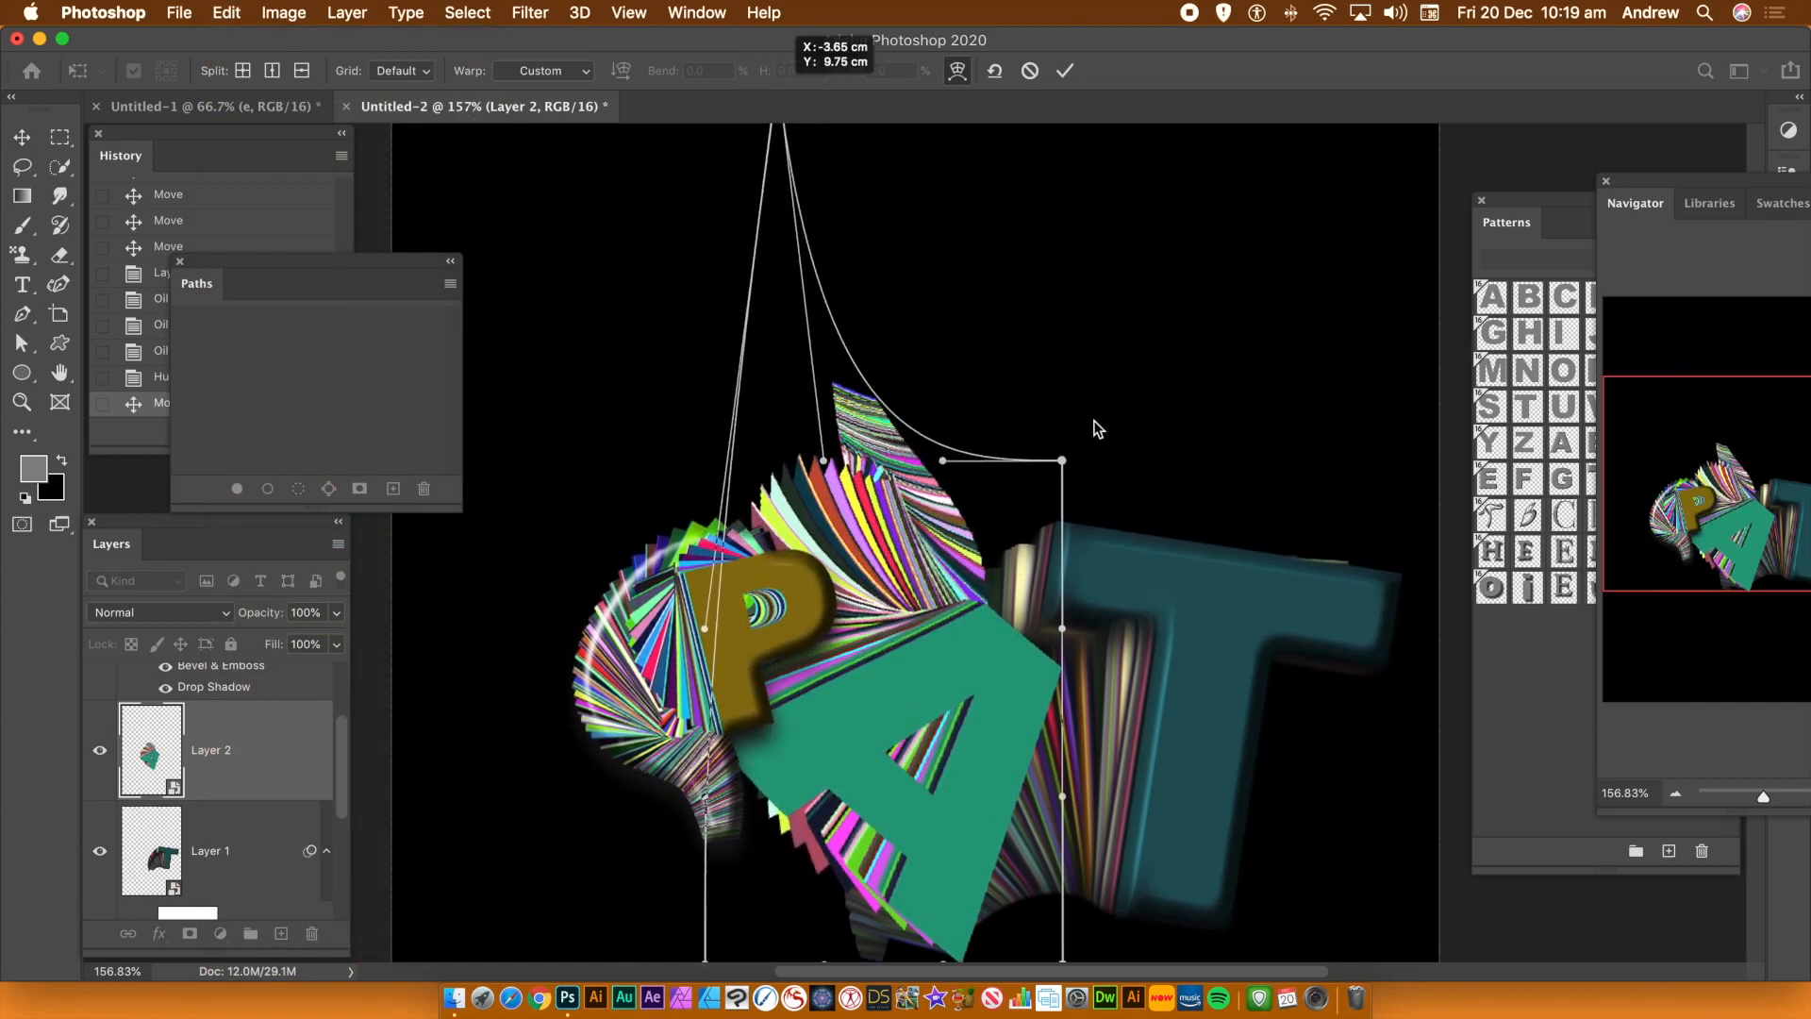
pyautogui.moveTo(1056, 459); pyautogui.dragTo(918, 155)
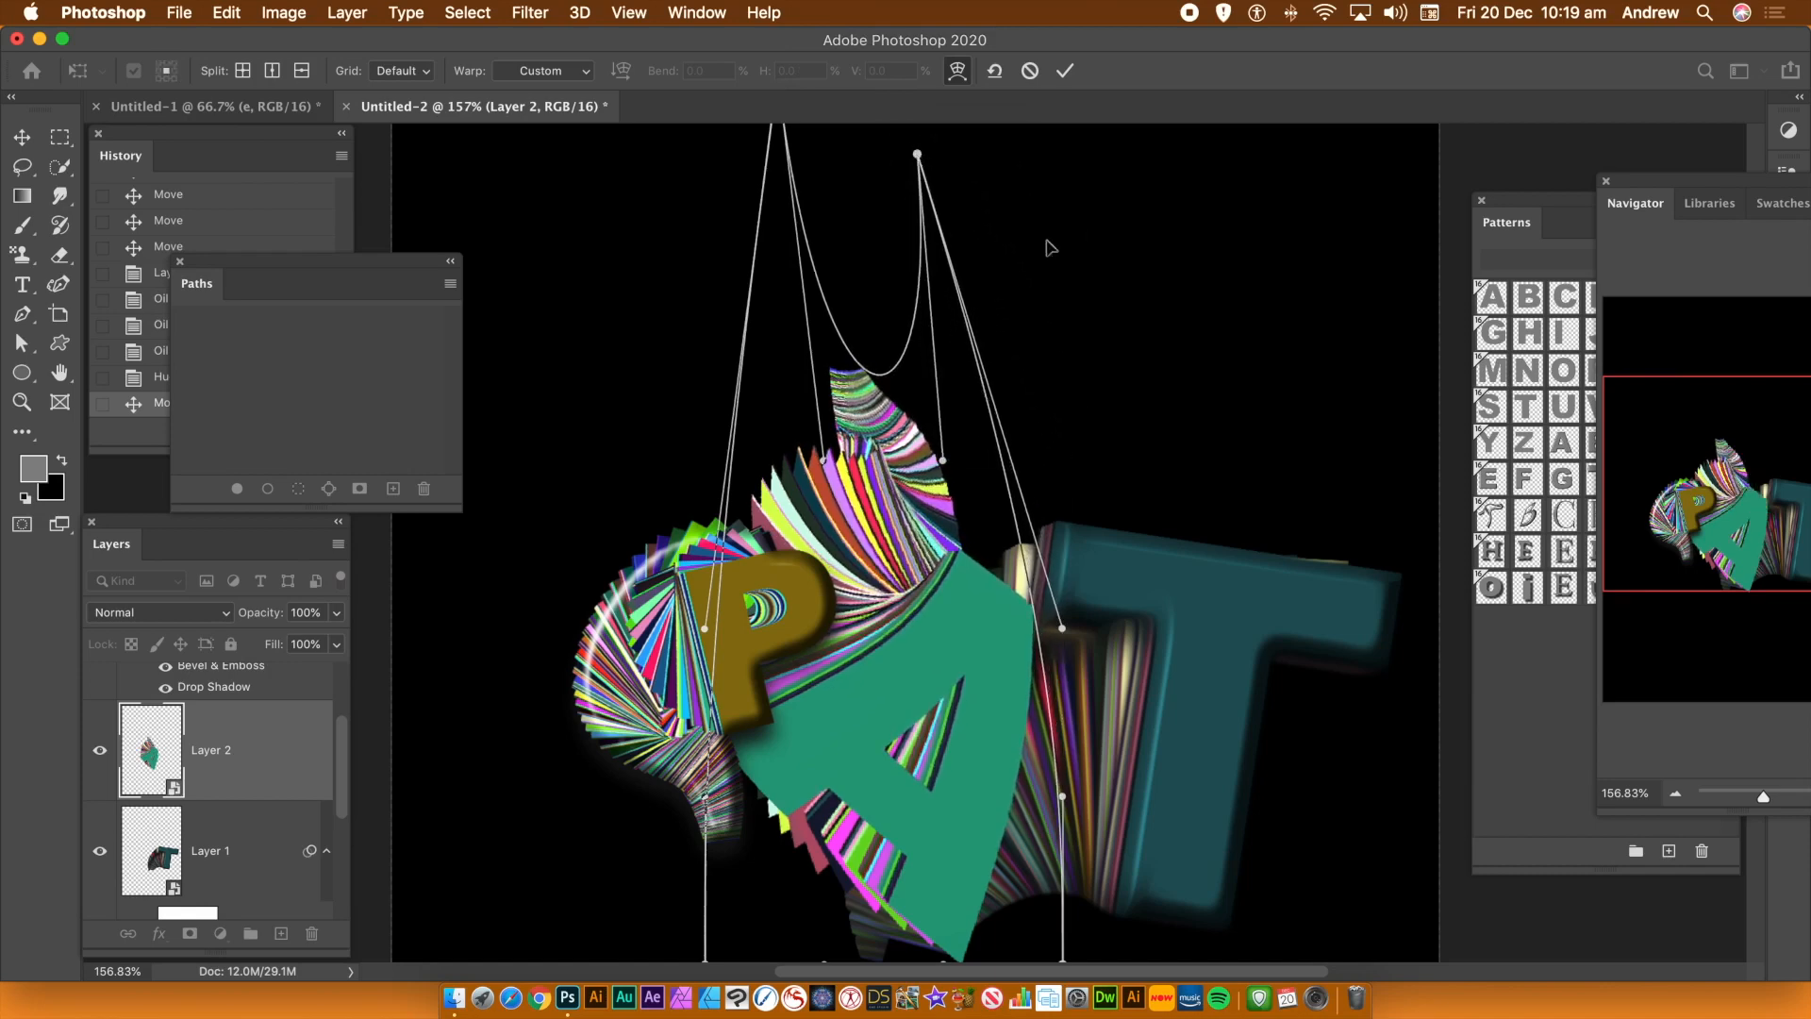
pyautogui.click(1064, 72)
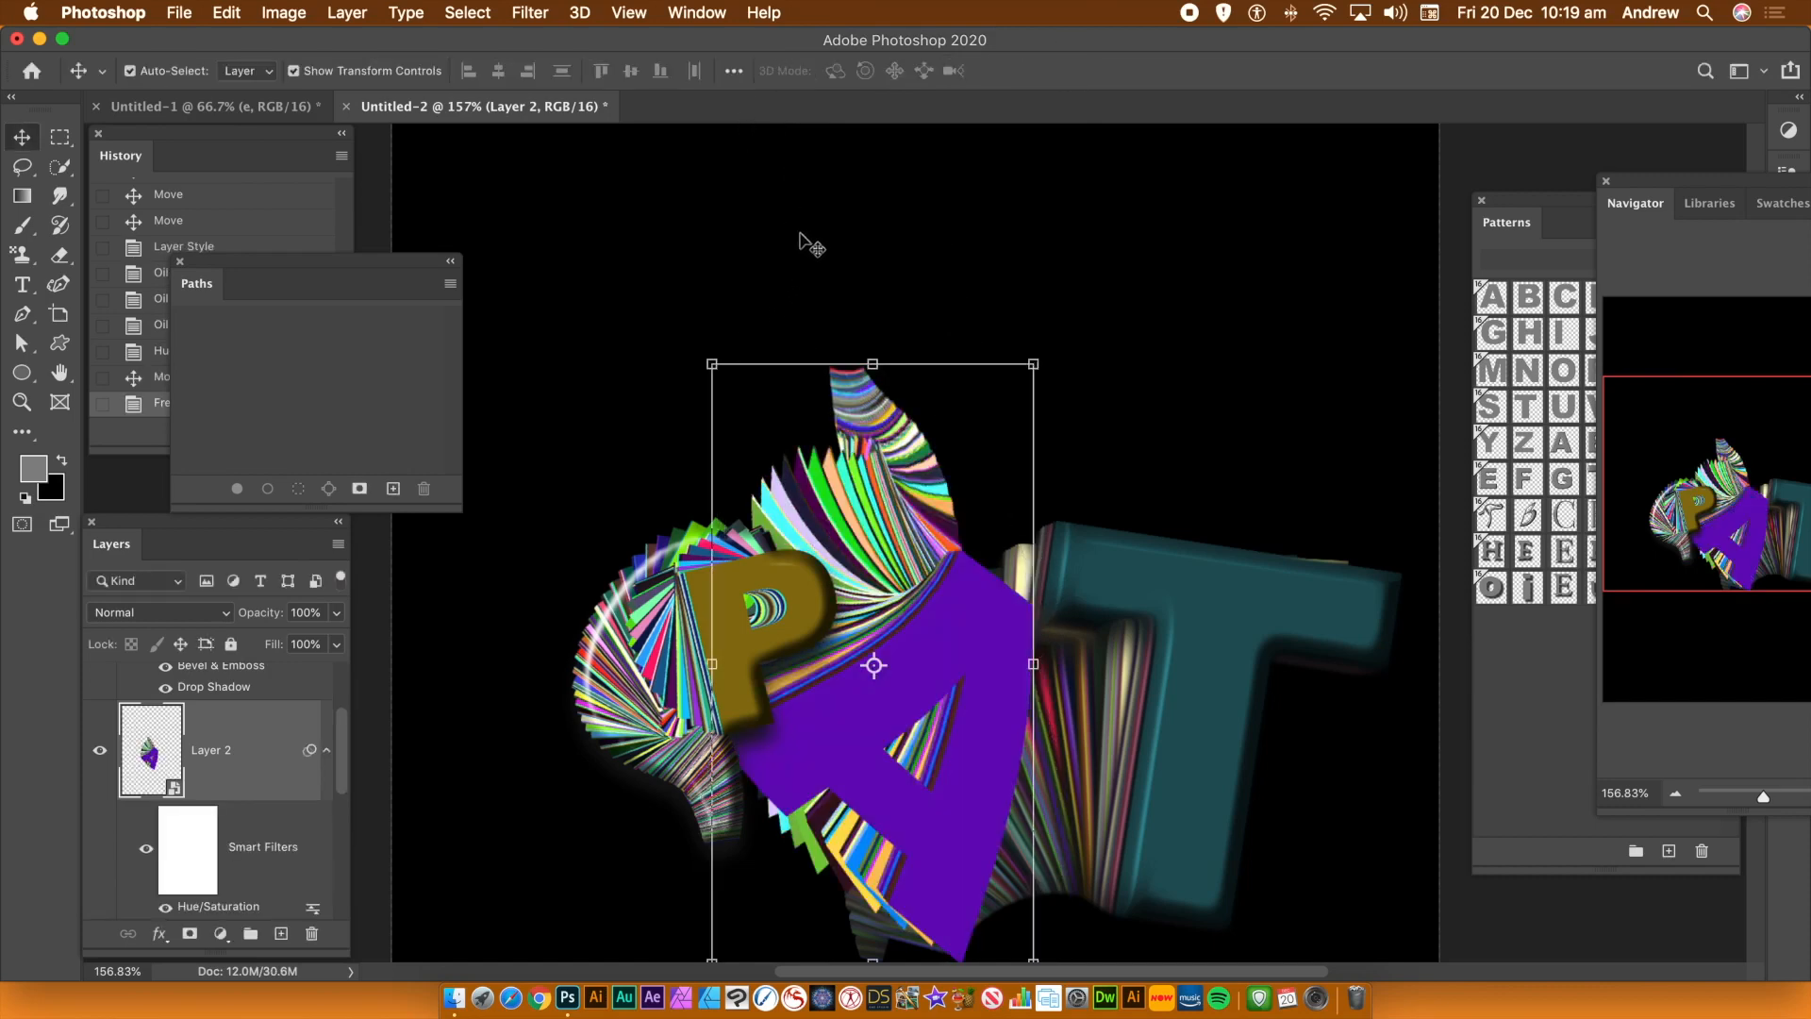
# Liquify the A trail, pushing its top into a tall curved tip, and nudge the layer slightly upward
pyautogui.click(529, 13)
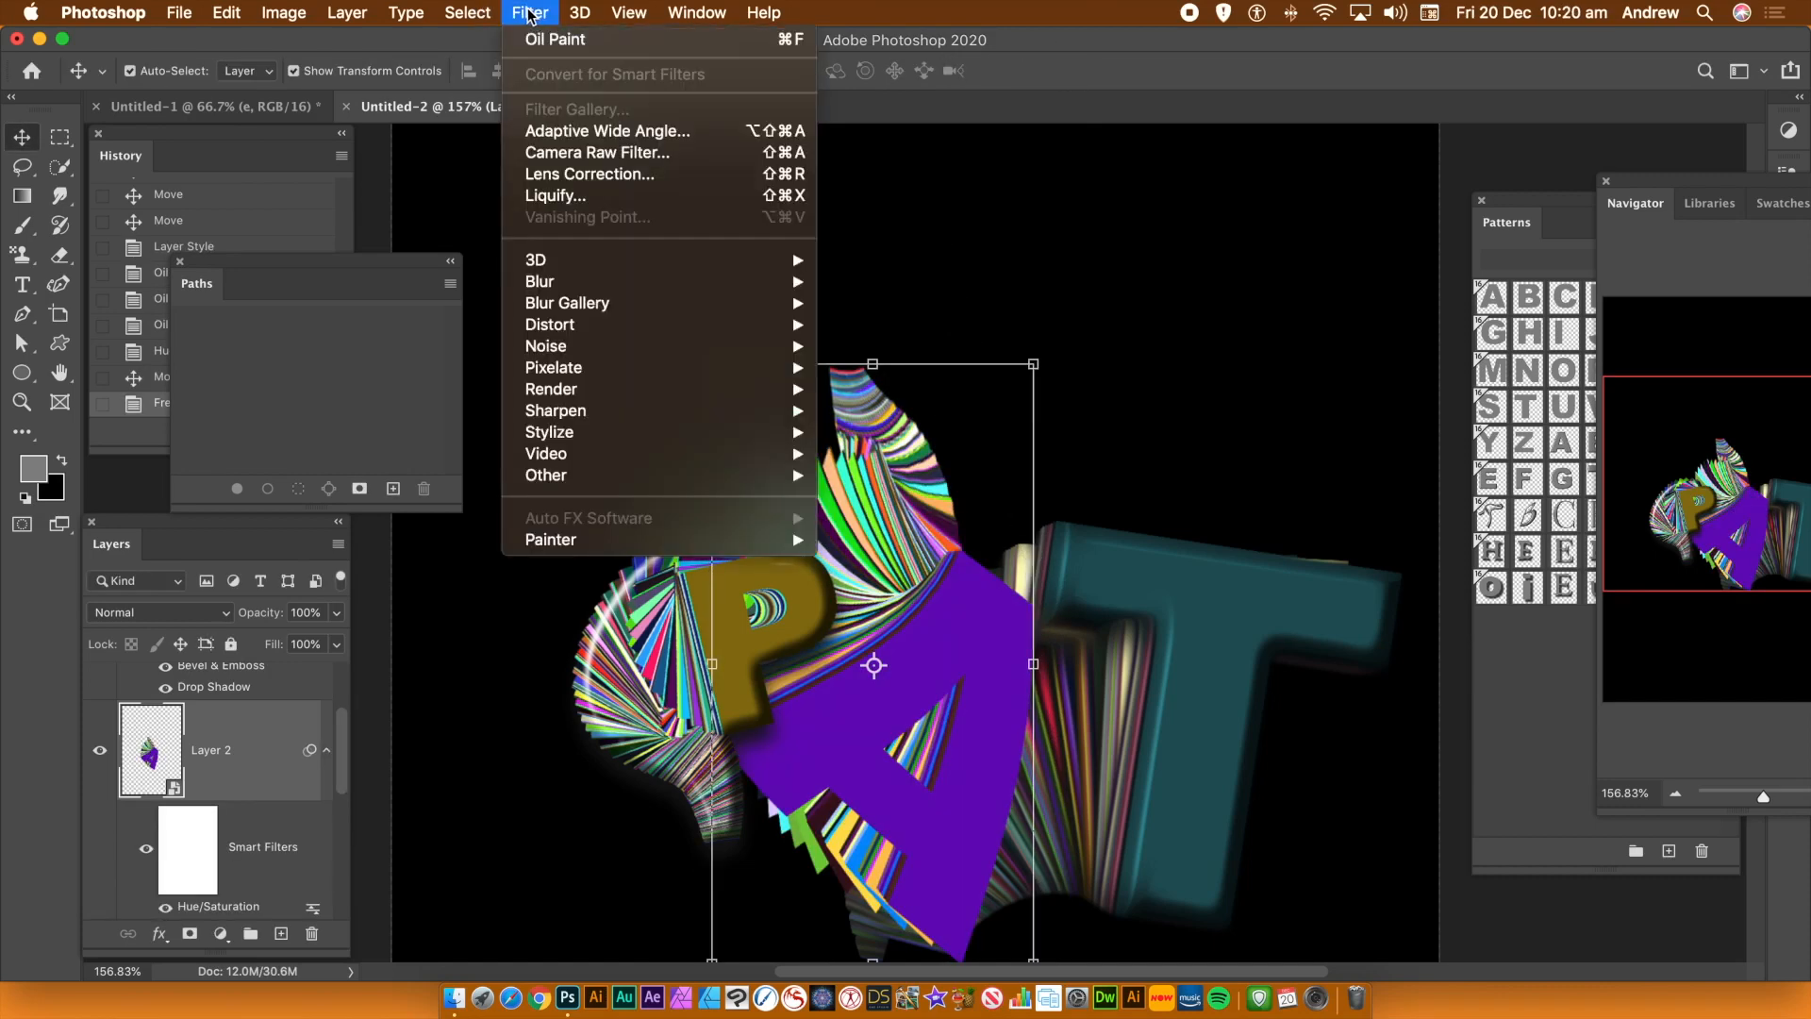
pyautogui.click(570, 196)
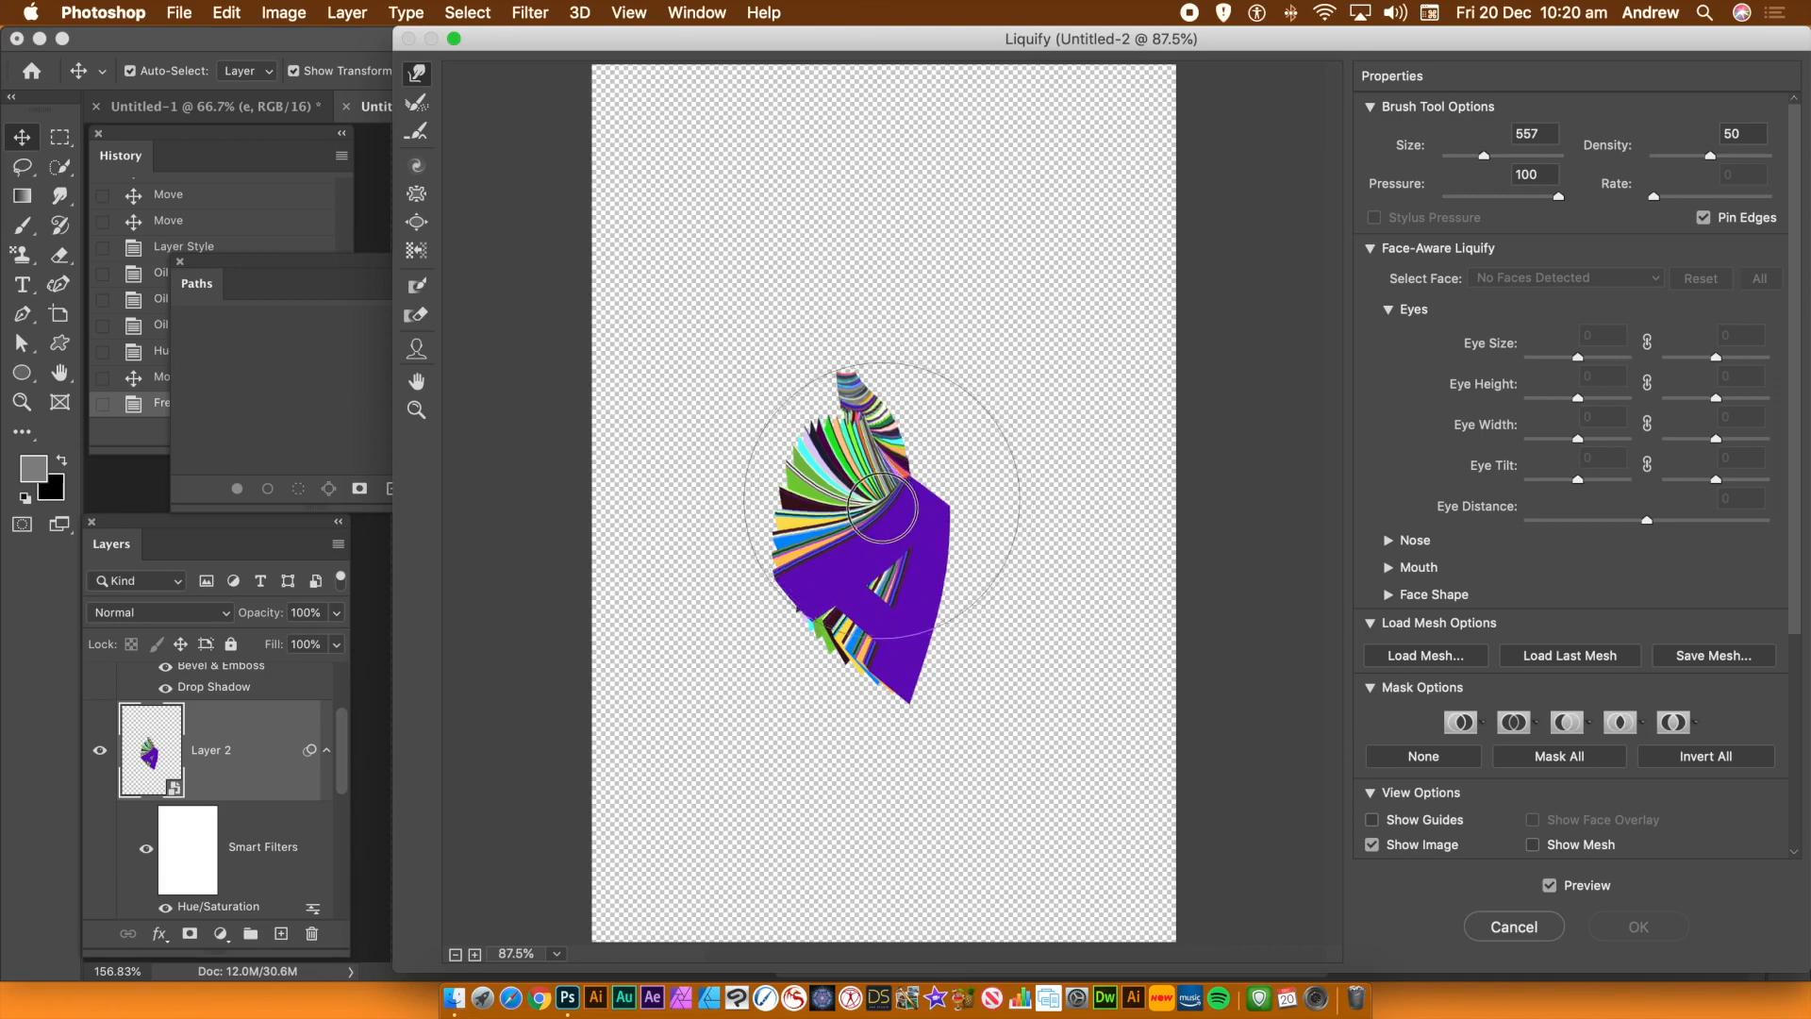
pyautogui.moveTo(881, 509)
pyautogui.mouseDown()
pyautogui.moveTo(933, 506)
pyautogui.moveTo(933, 484)
pyautogui.moveTo(829, 465)
pyautogui.moveTo(946, 503)
pyautogui.moveTo(962, 490)
pyautogui.mouseUp()
pyautogui.moveTo(809, 353)
pyautogui.mouseDown()
pyautogui.moveTo(808, 204)
pyautogui.moveTo(827, 171)
pyautogui.mouseUp()
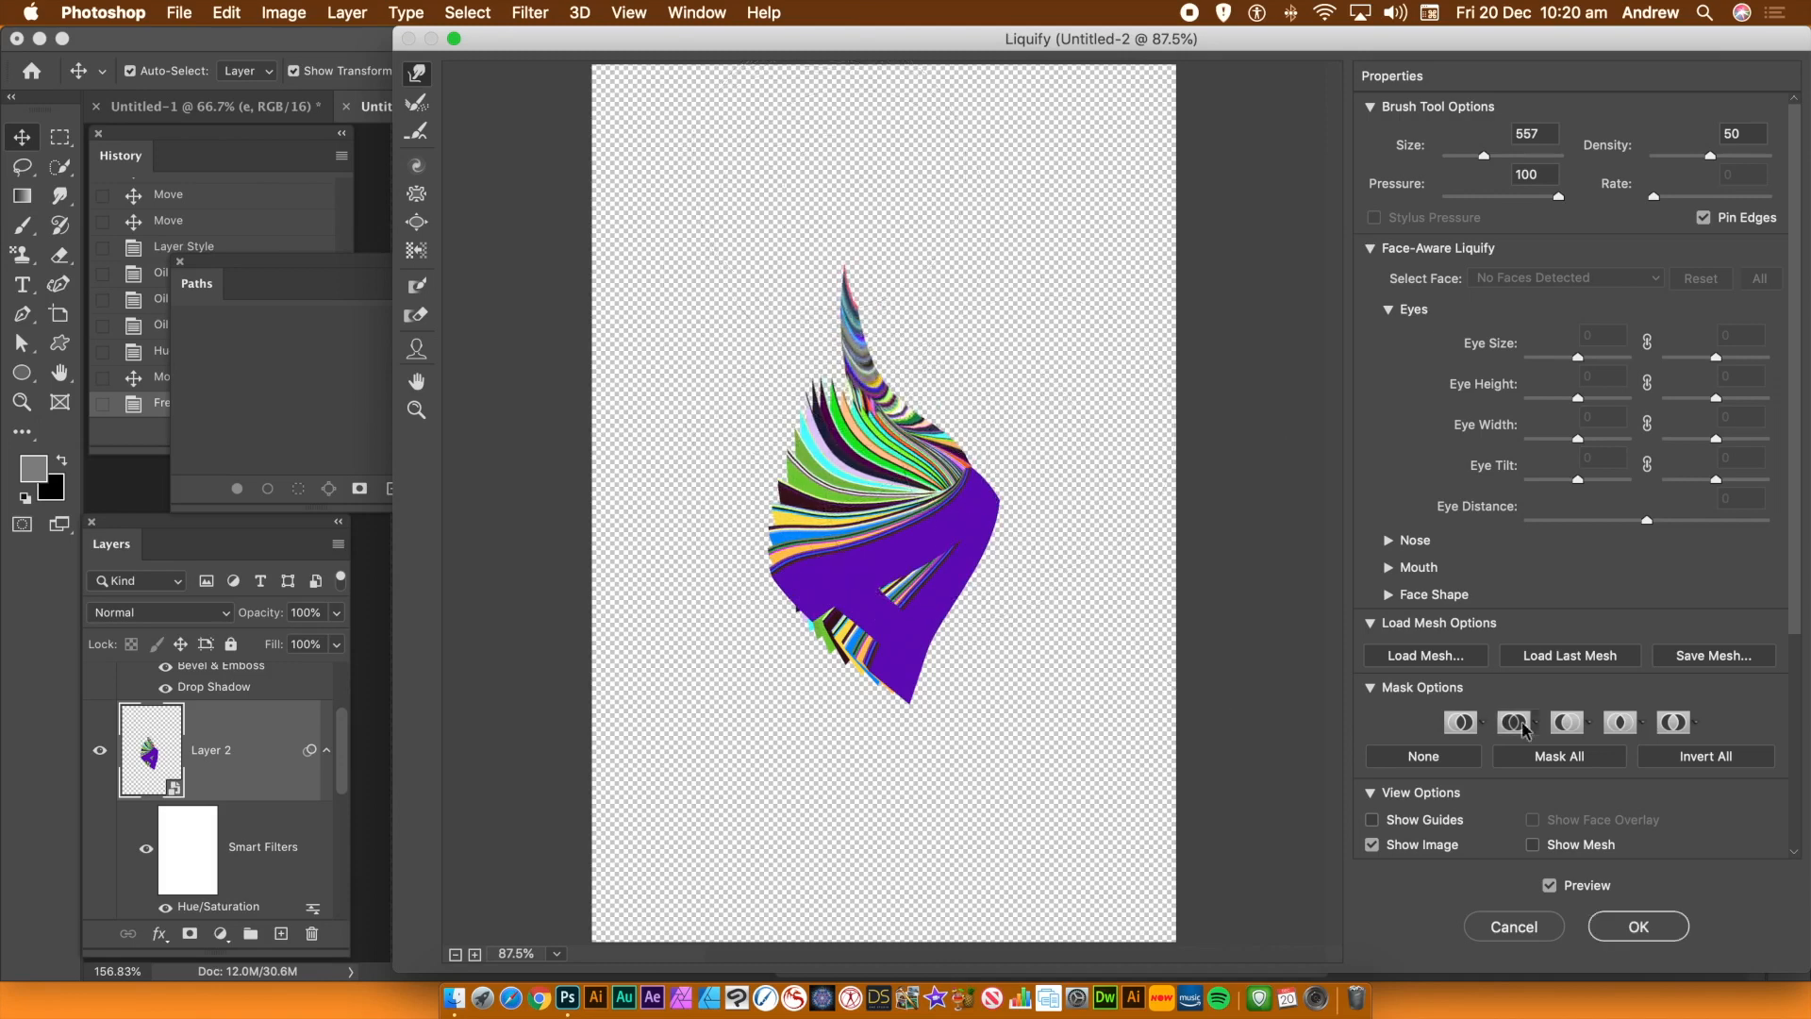
pyautogui.click(1649, 927)
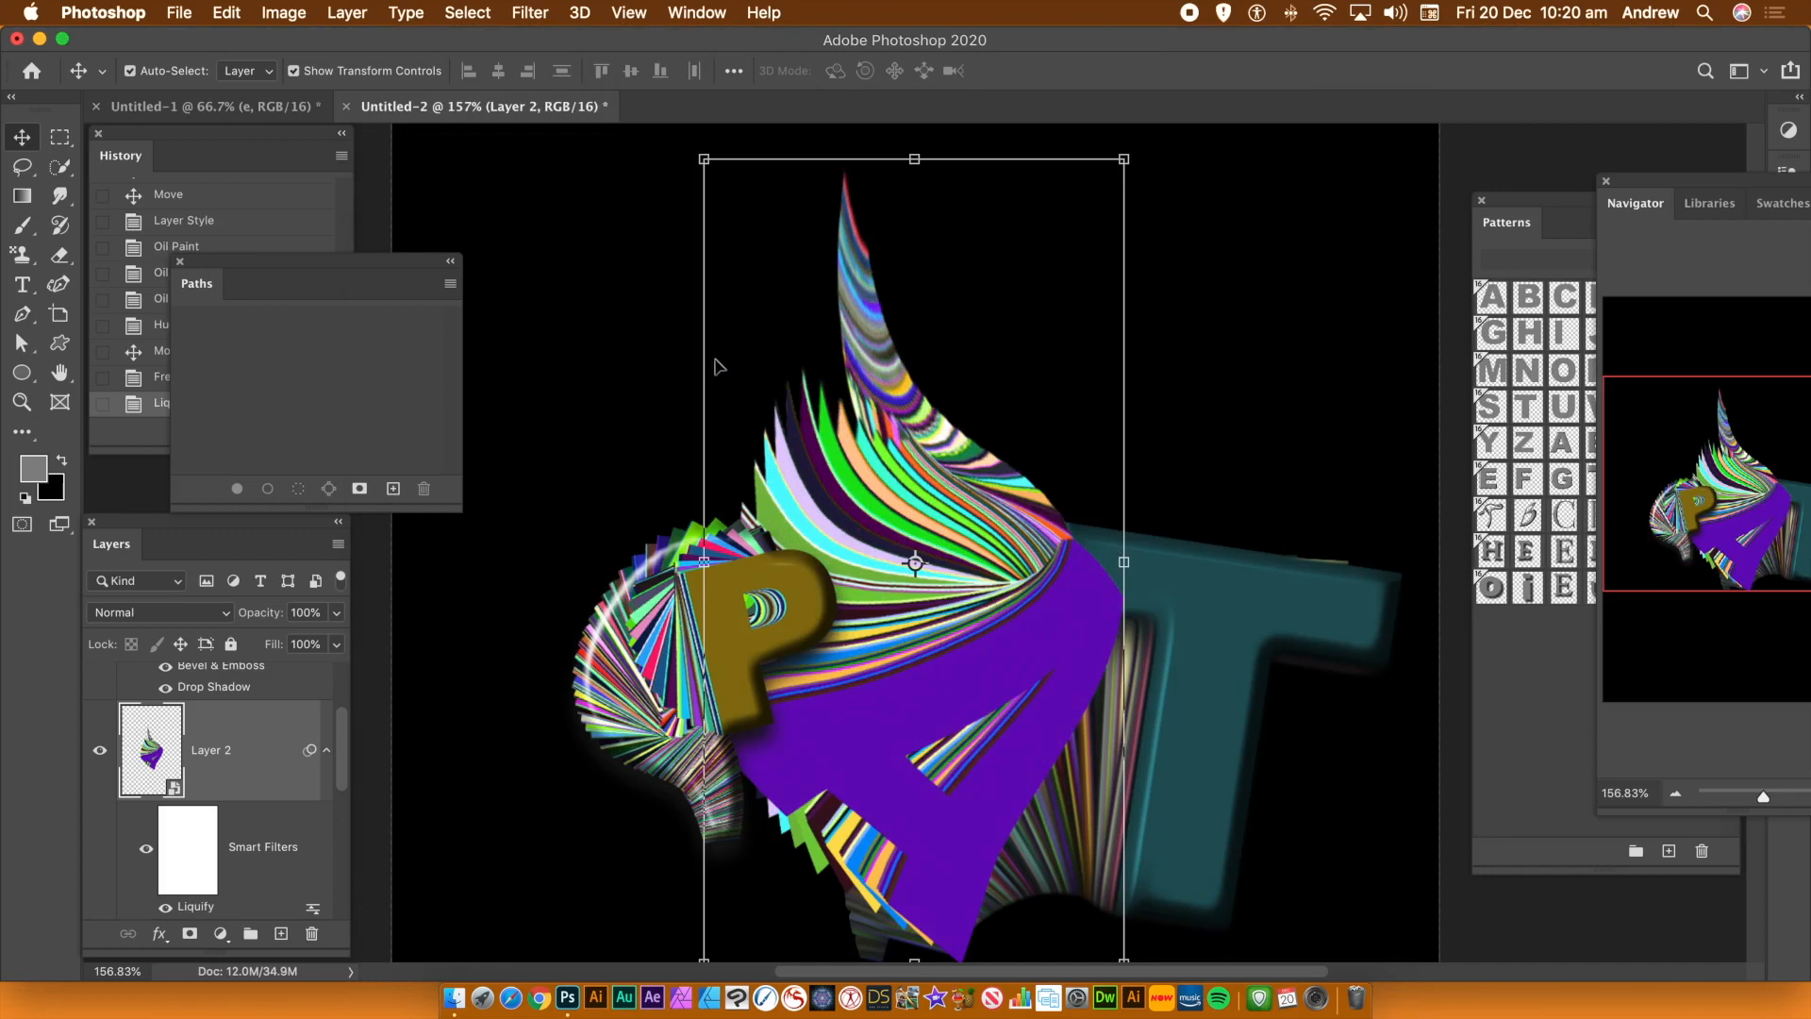
pyautogui.moveTo(1006, 629)
pyautogui.mouseDown()
pyautogui.moveTo(942, 598)
pyautogui.moveTo(1021, 600)
pyautogui.moveTo(1006, 610)
pyautogui.mouseUp()
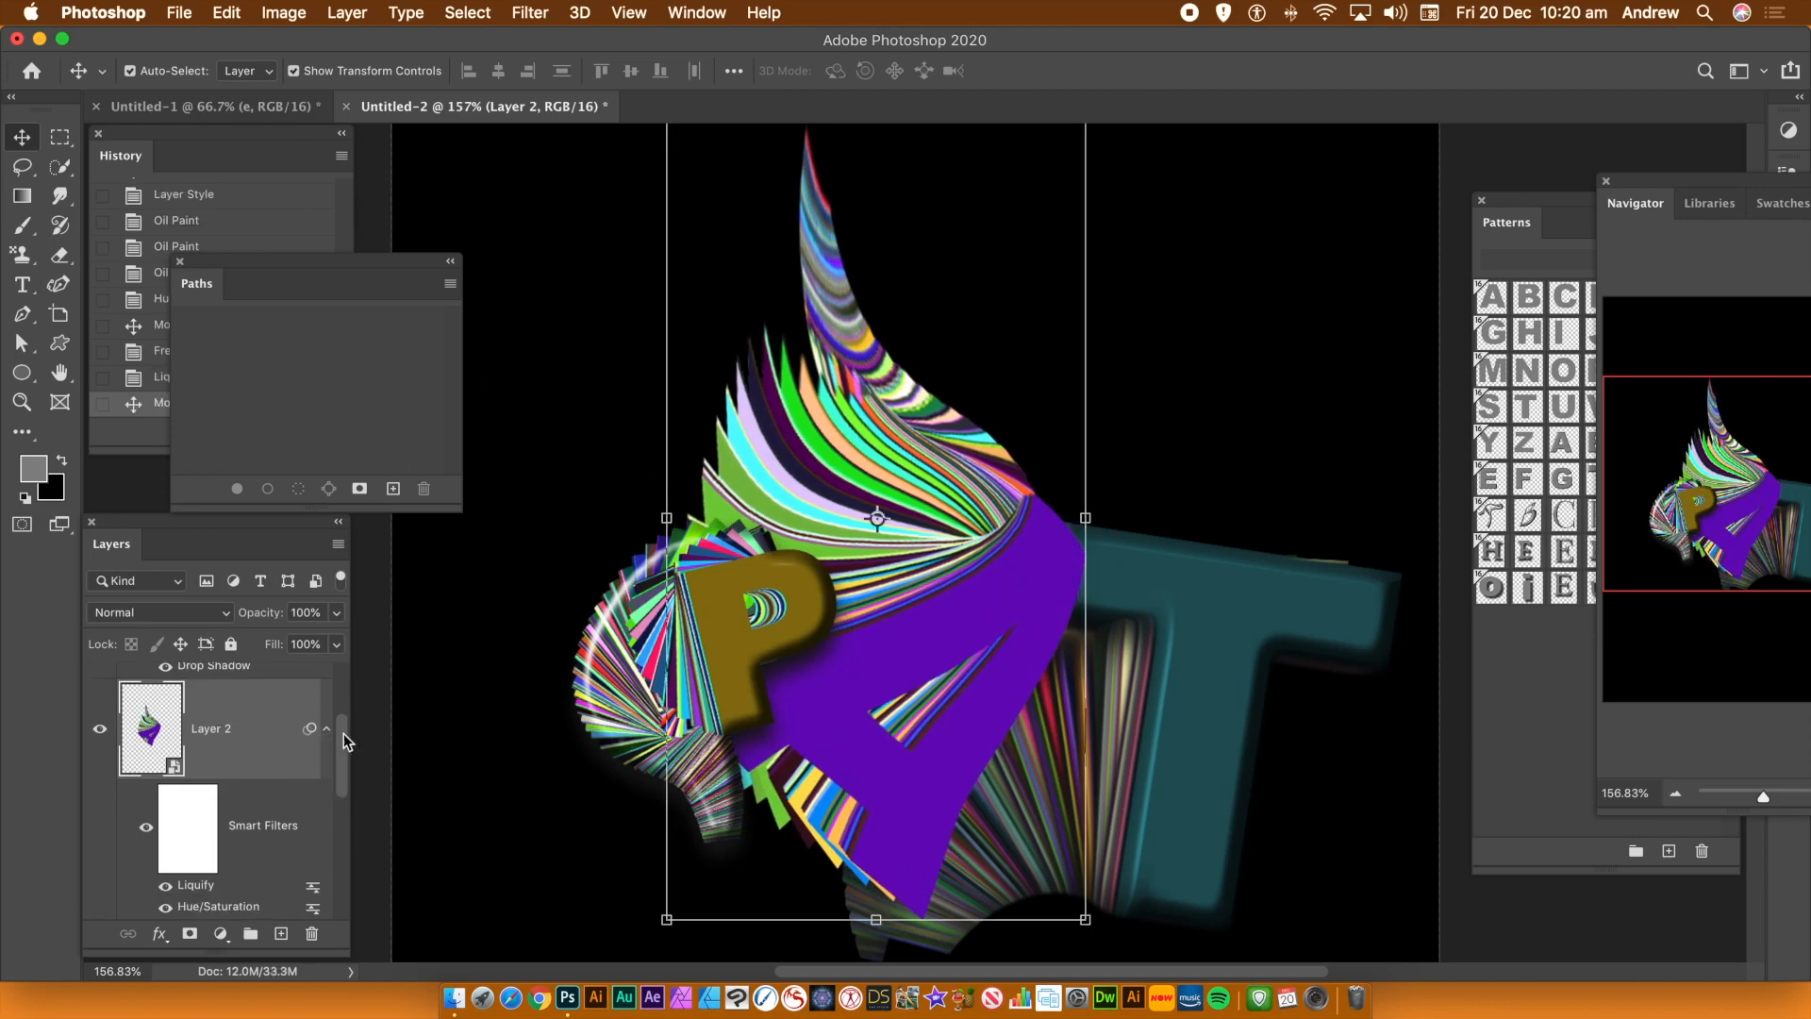
# Select all three trail layers and convert them into a single smart object
pyautogui.moveTo(347, 740); pyautogui.dragTo(347, 651)
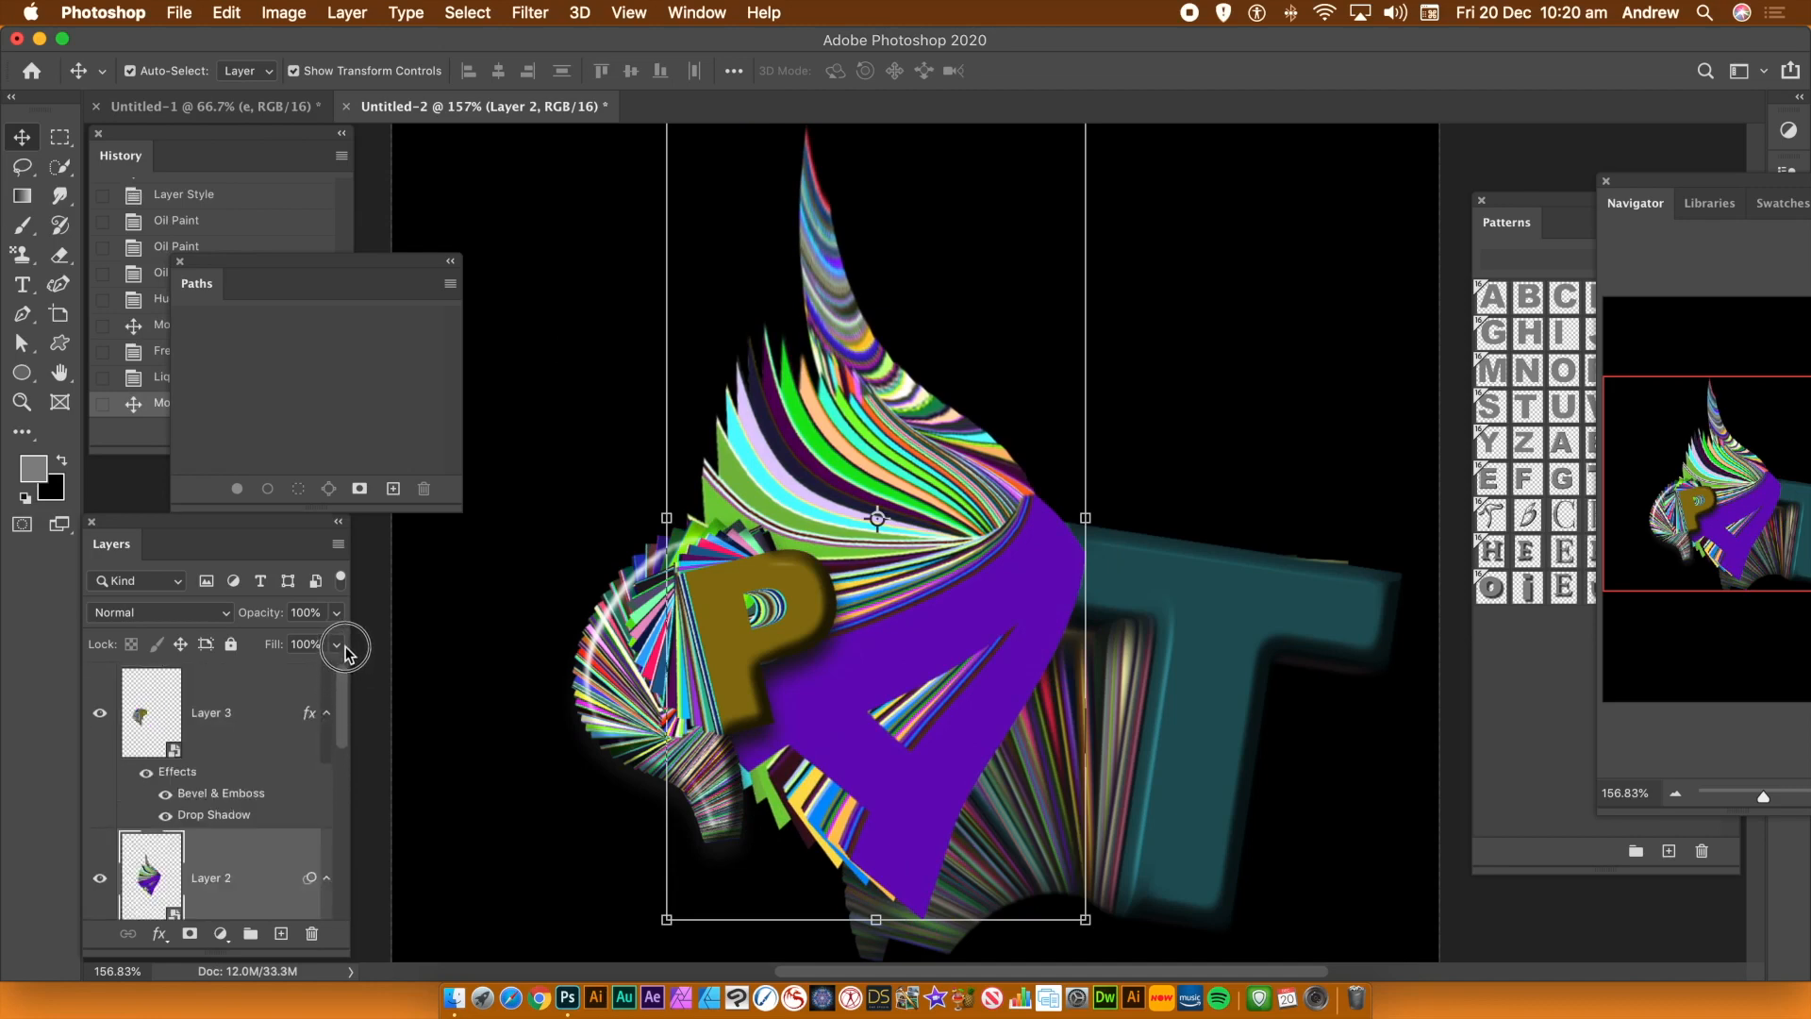
pyautogui.click(206, 719)
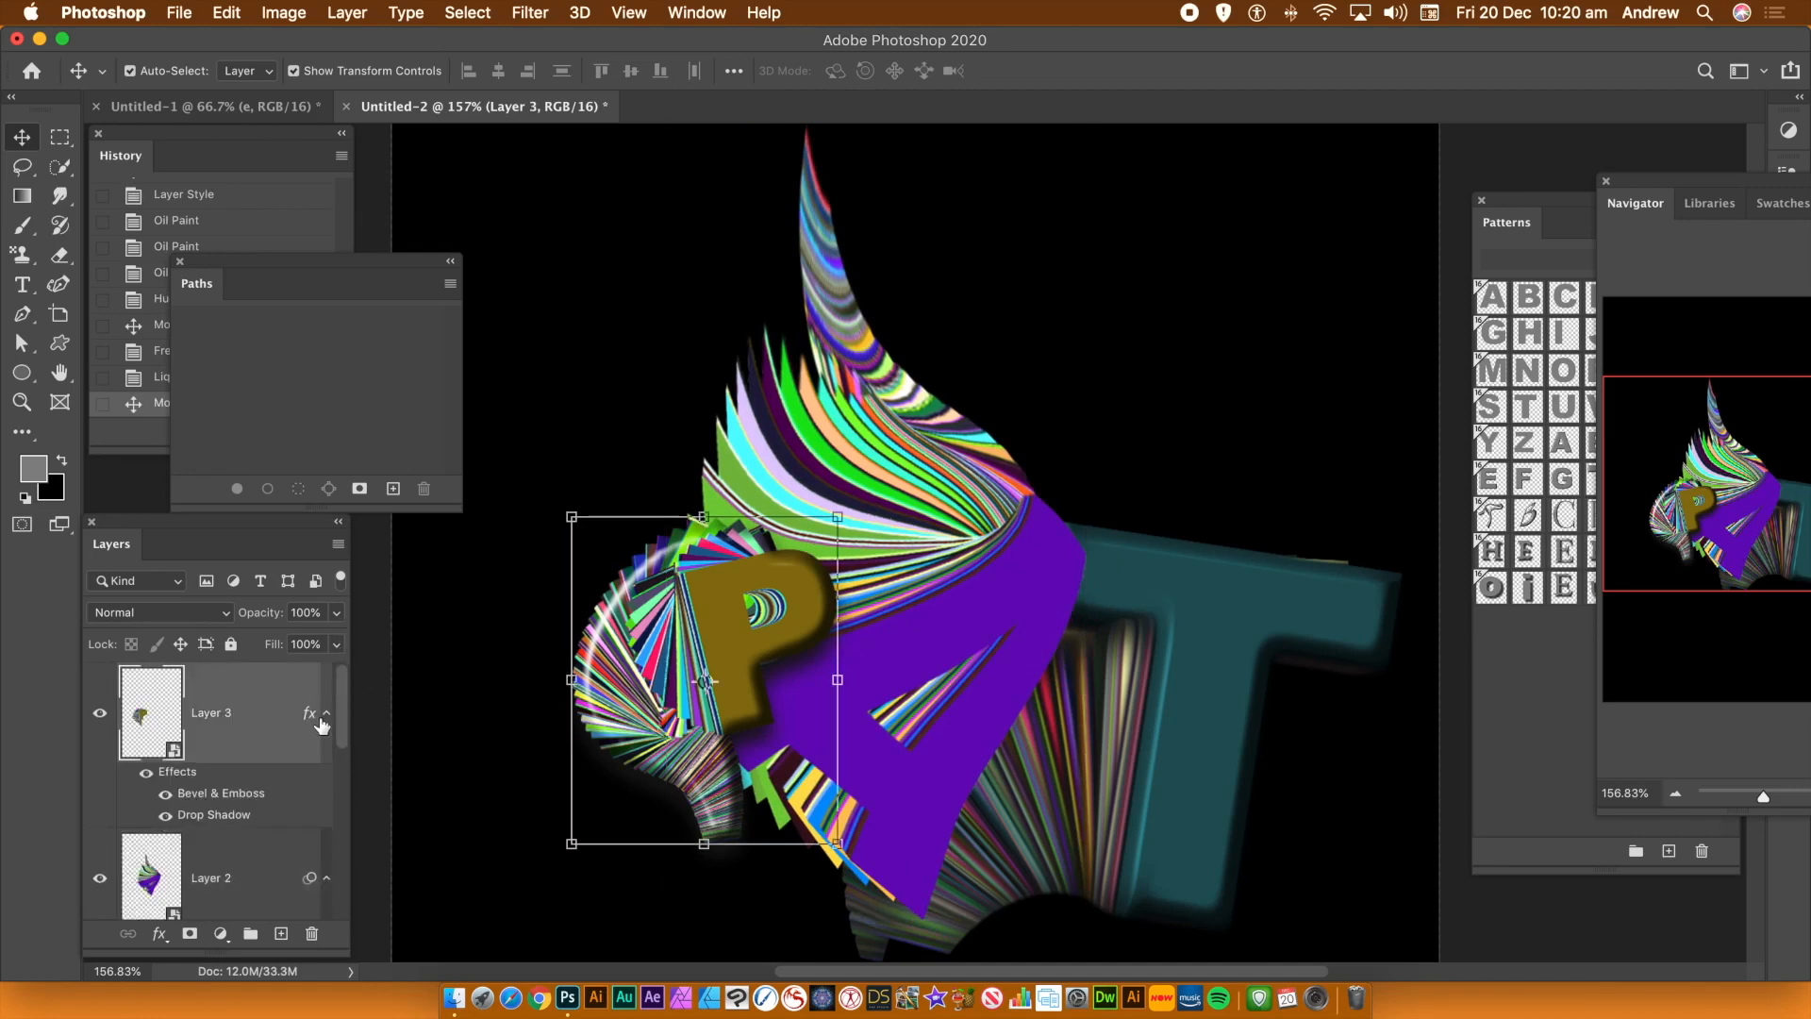
pyautogui.moveTo(343, 716); pyautogui.dragTo(357, 877)
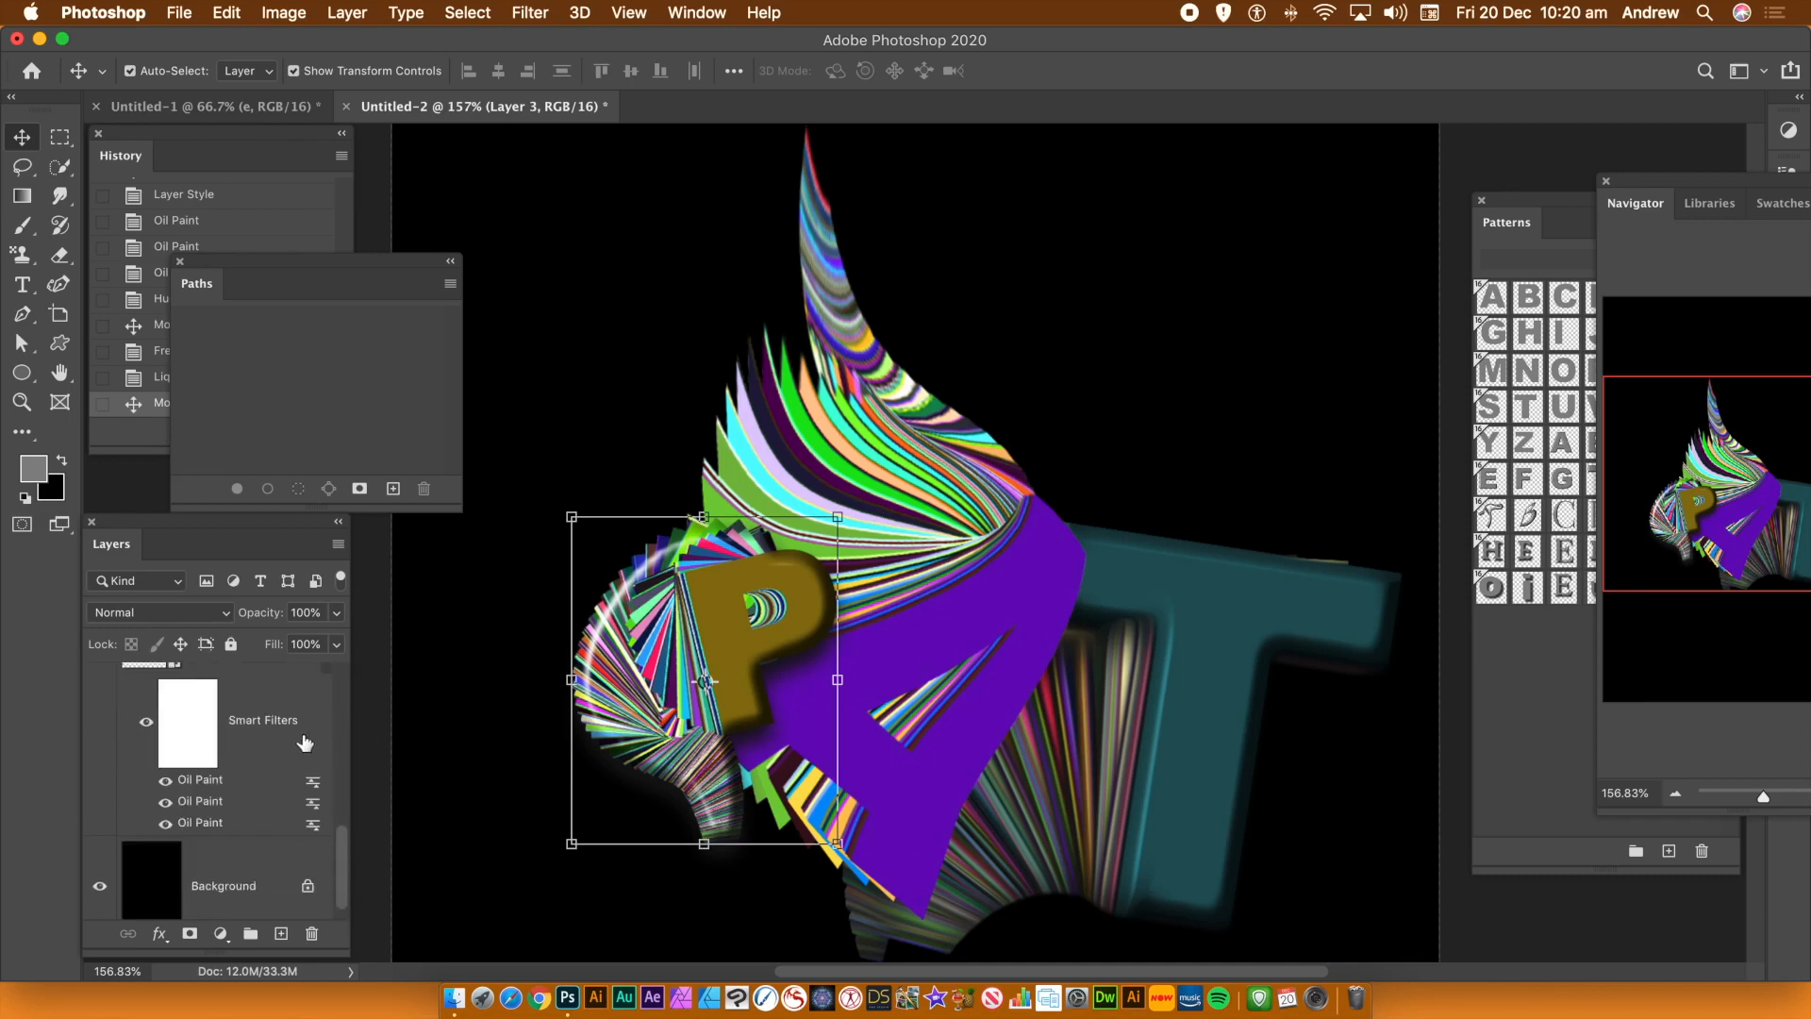
pyautogui.click(345, 811)
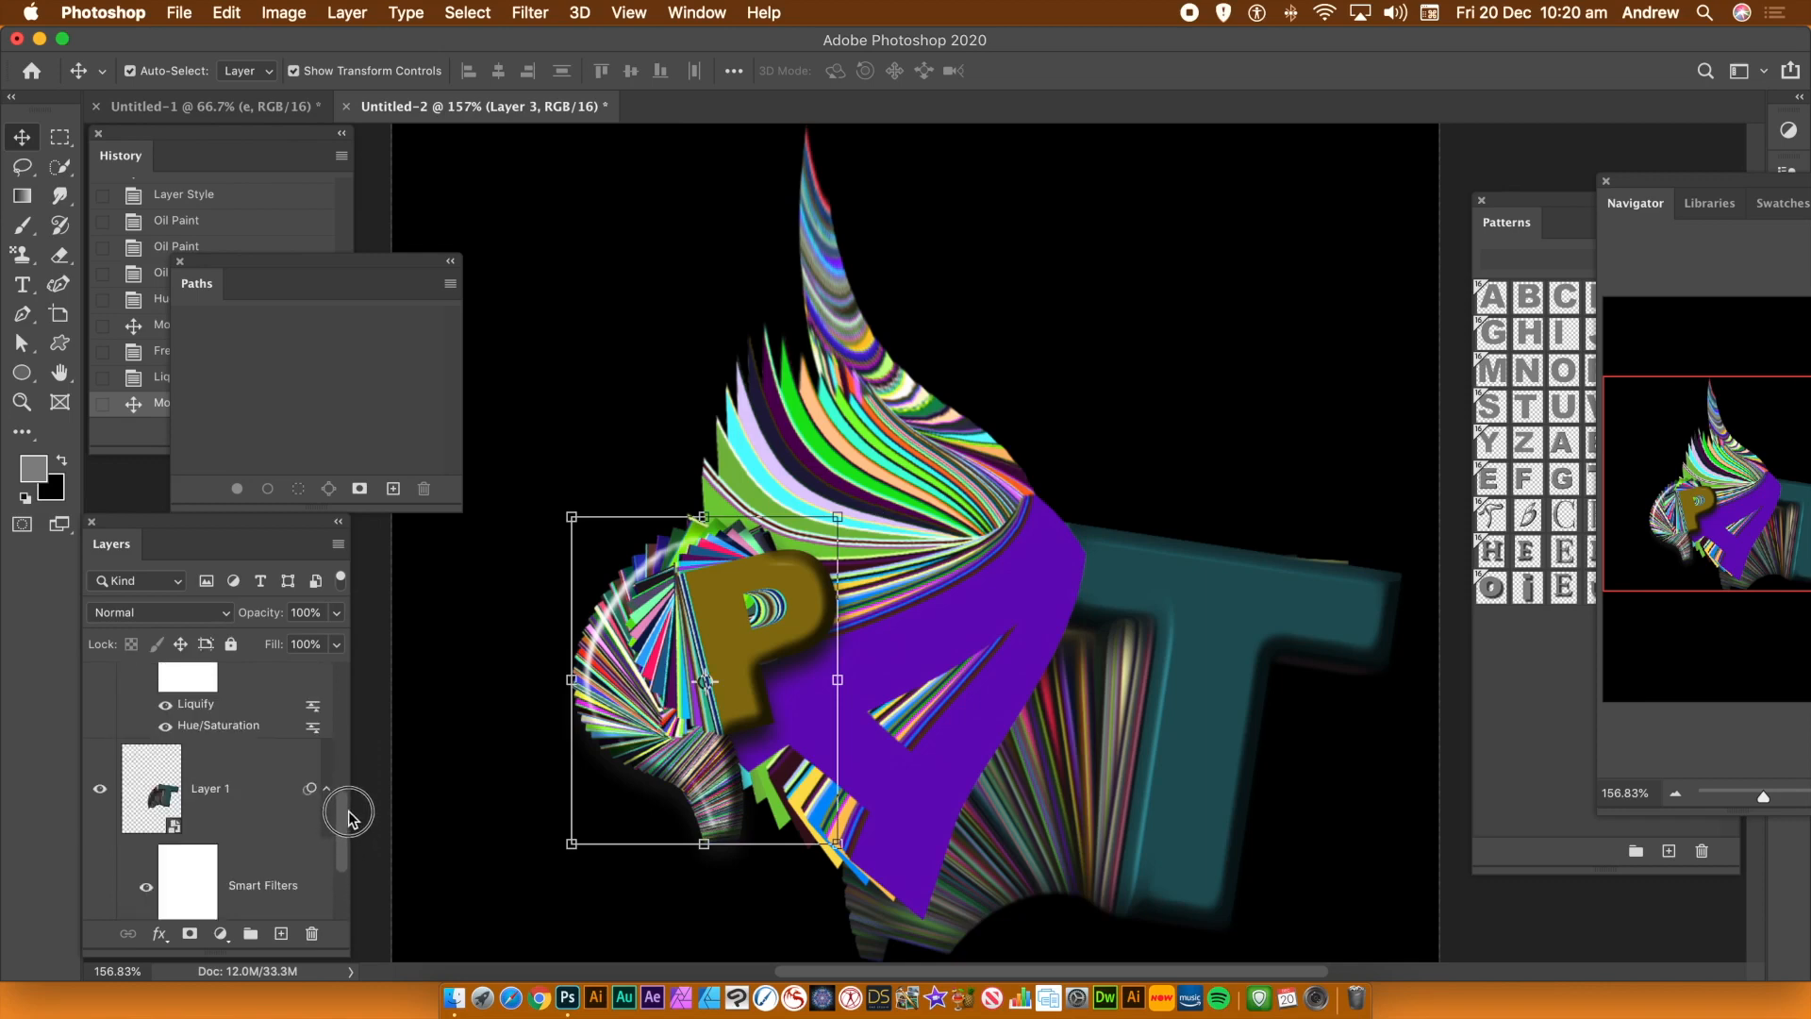
pyautogui.click(250, 800)
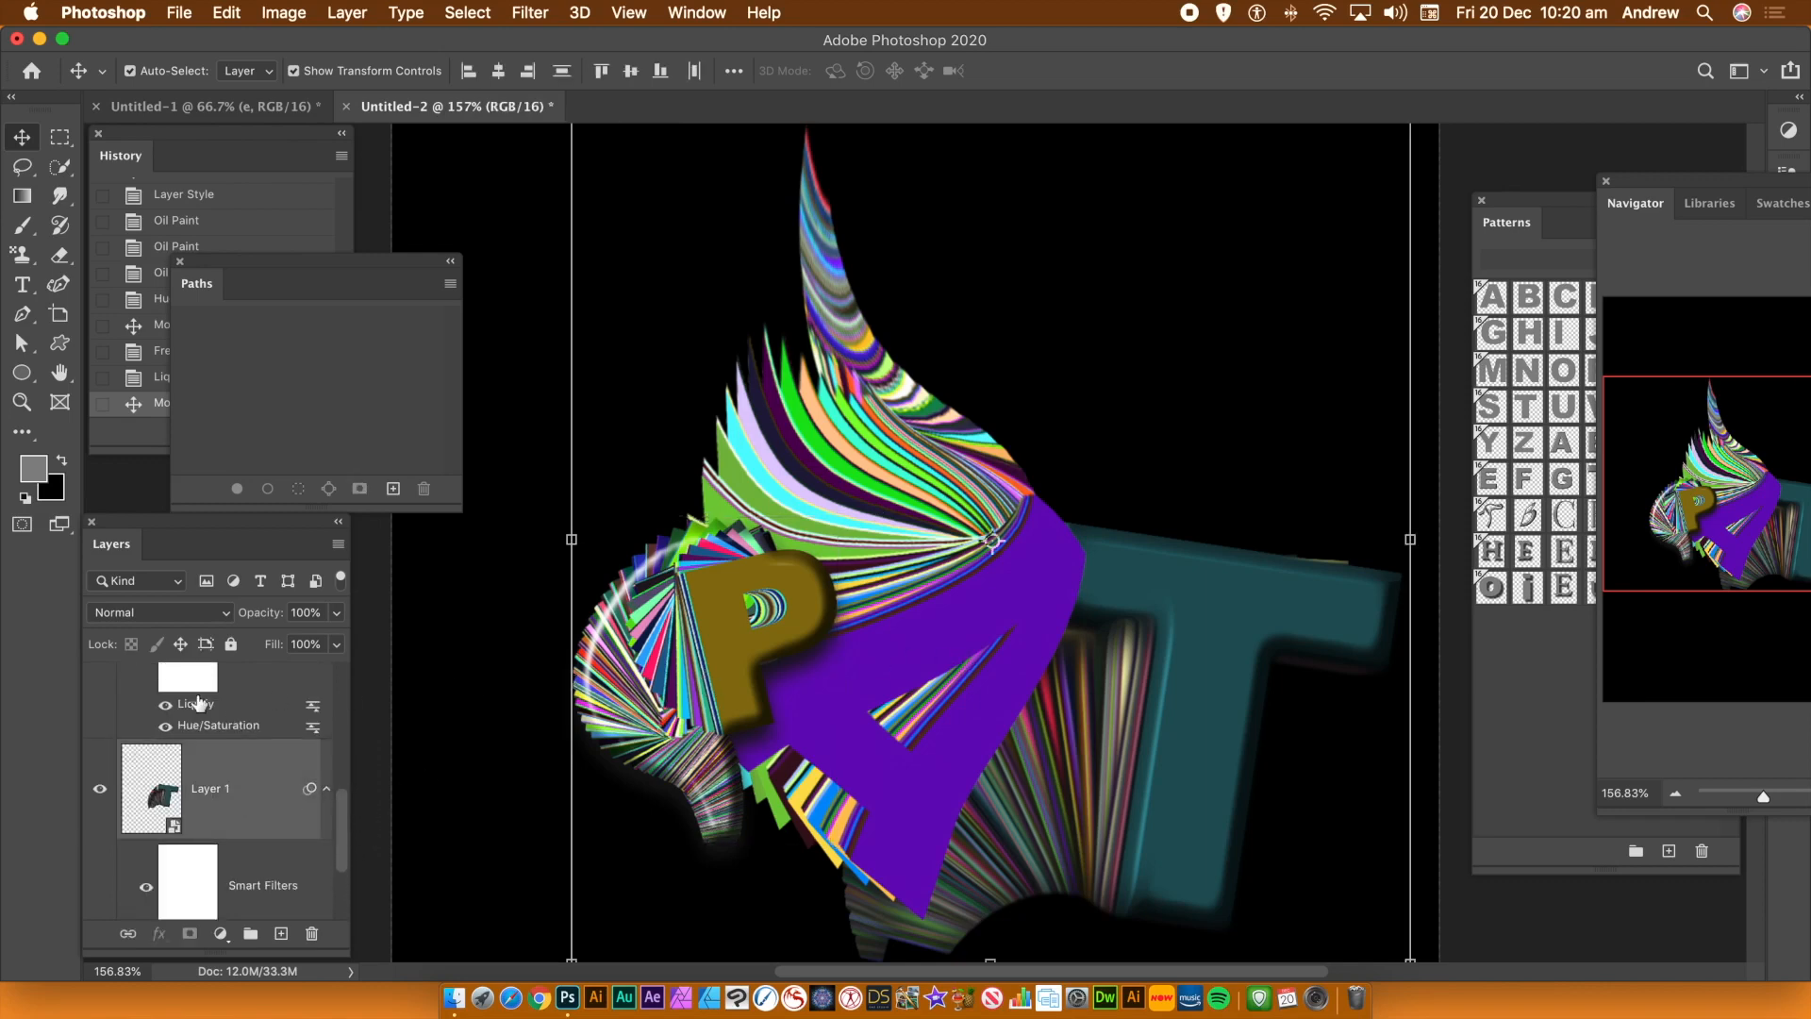
pyautogui.moveTo(337, 825); pyautogui.dragTo(349, 683)
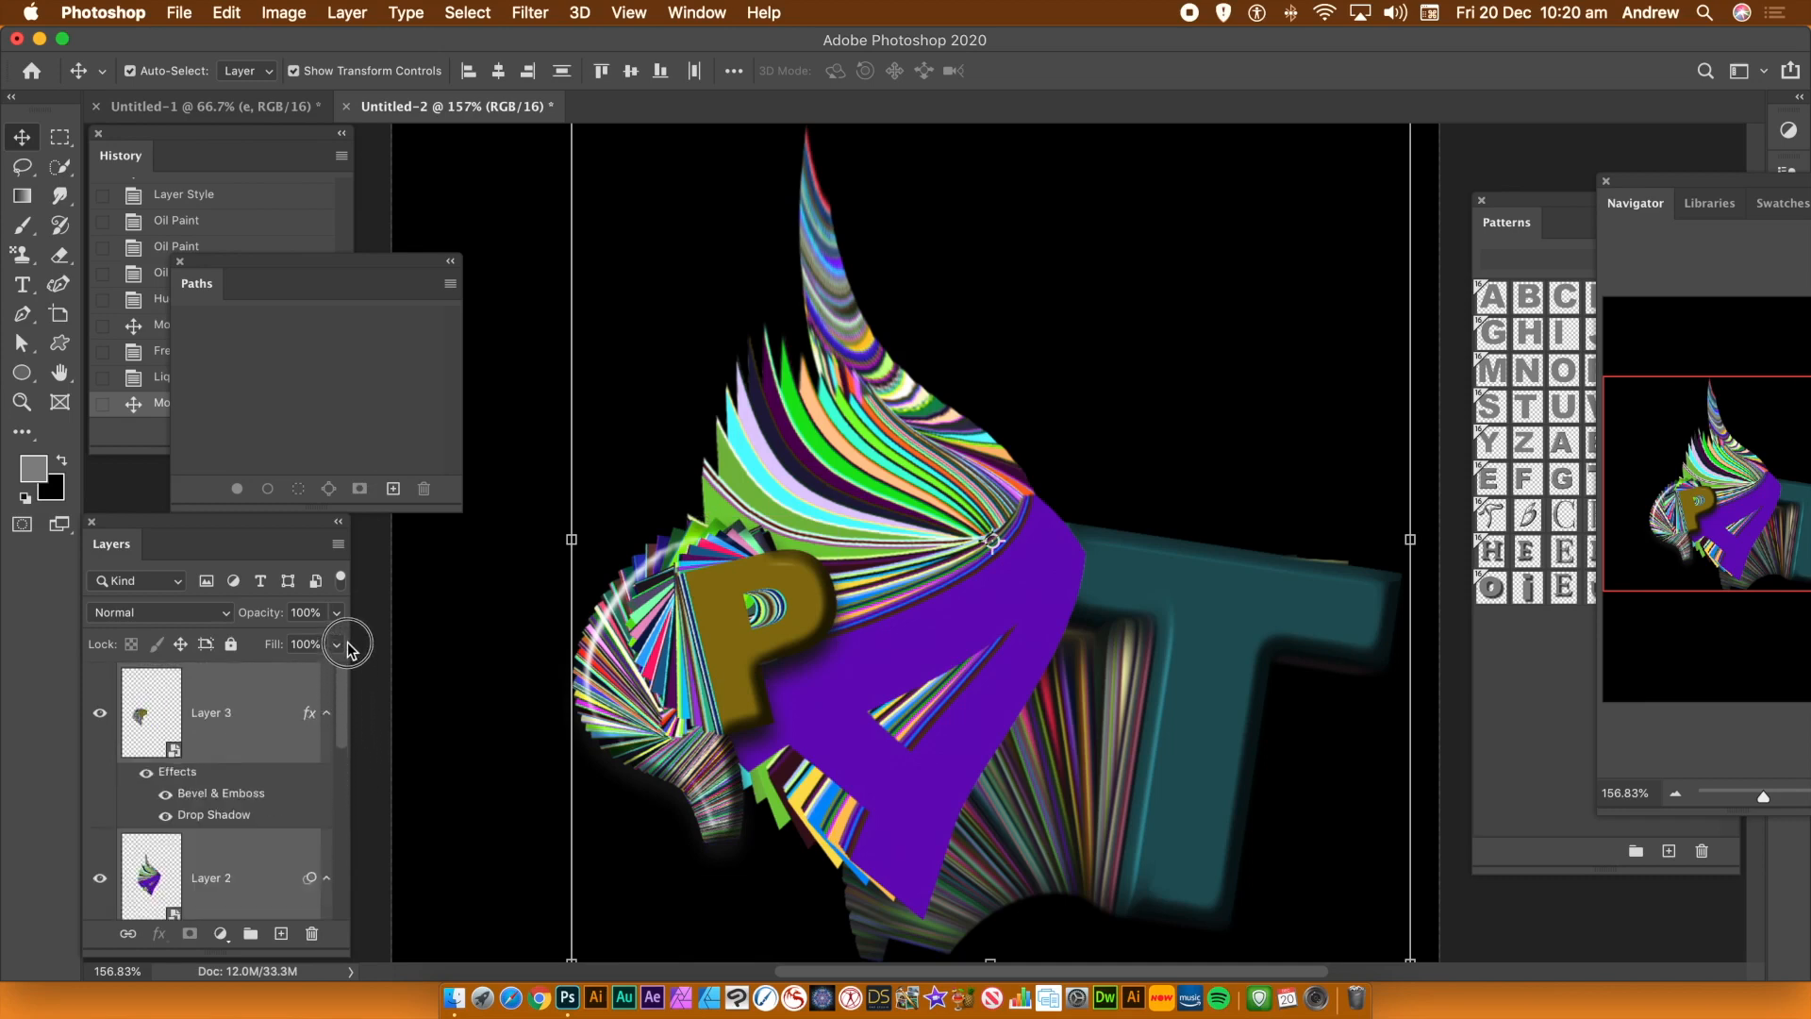
pyautogui.click(347, 12)
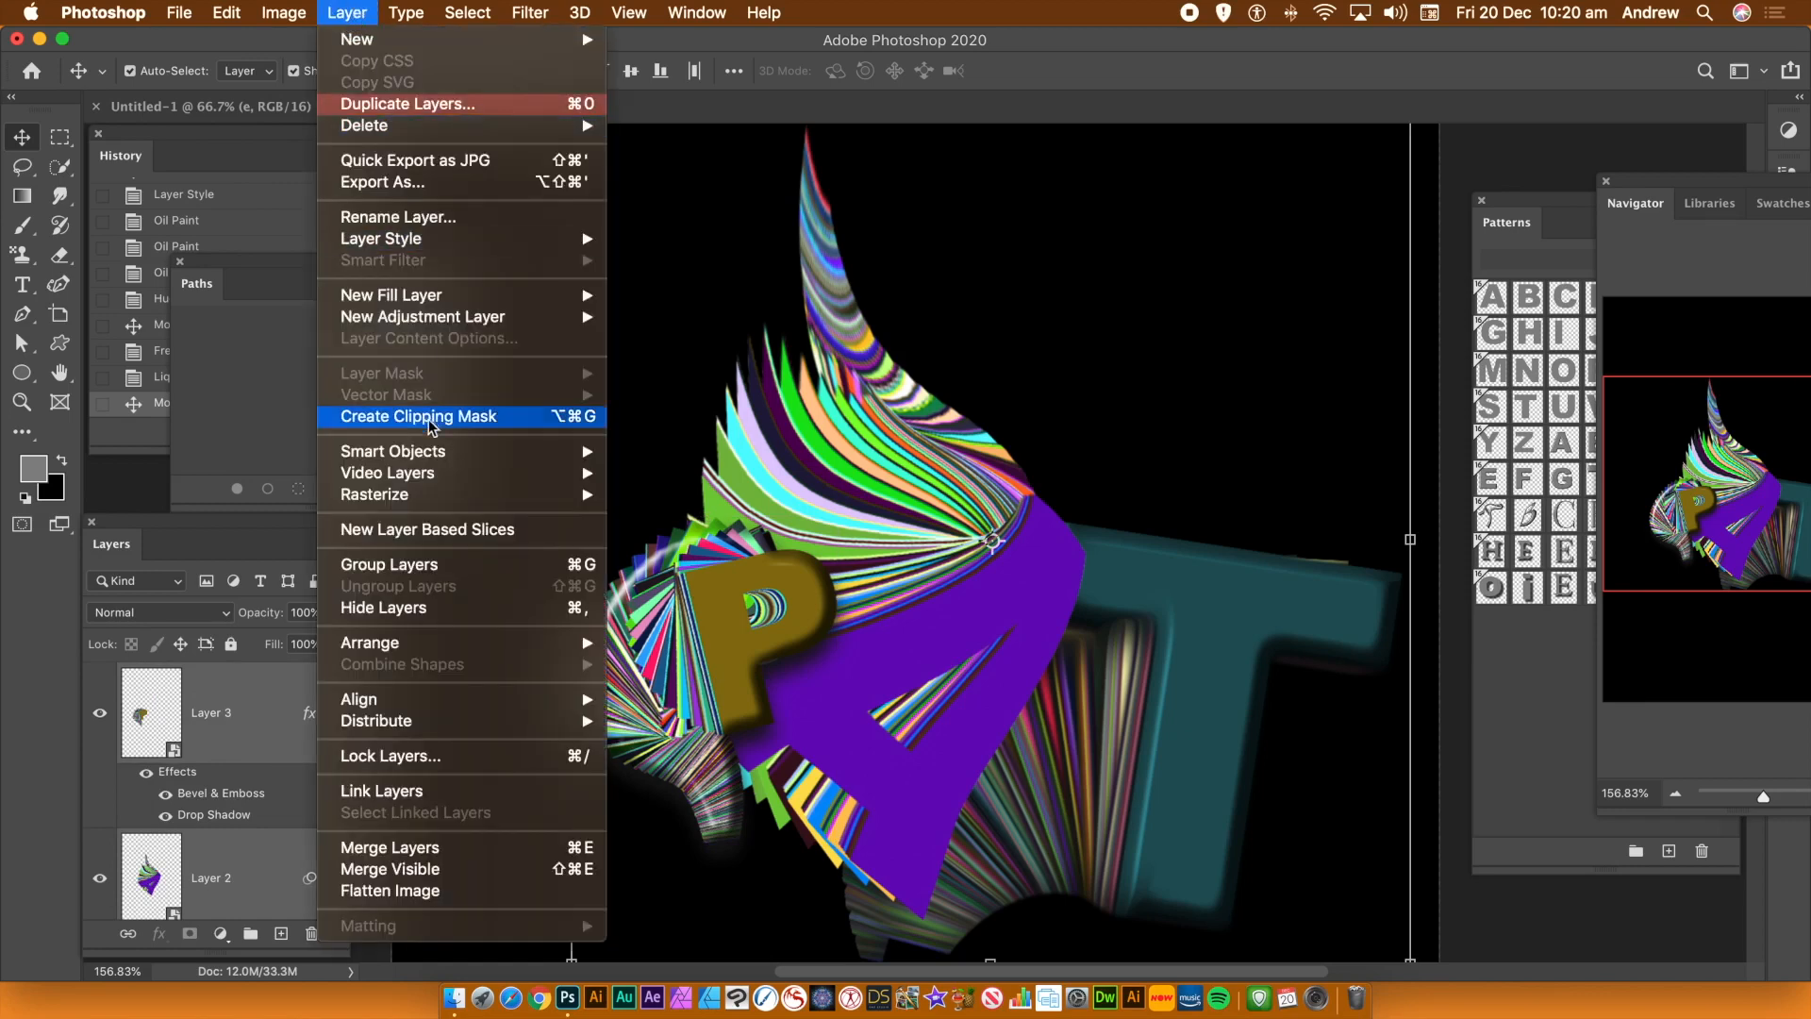
pyautogui.click(435, 451)
pyautogui.click(652, 456)
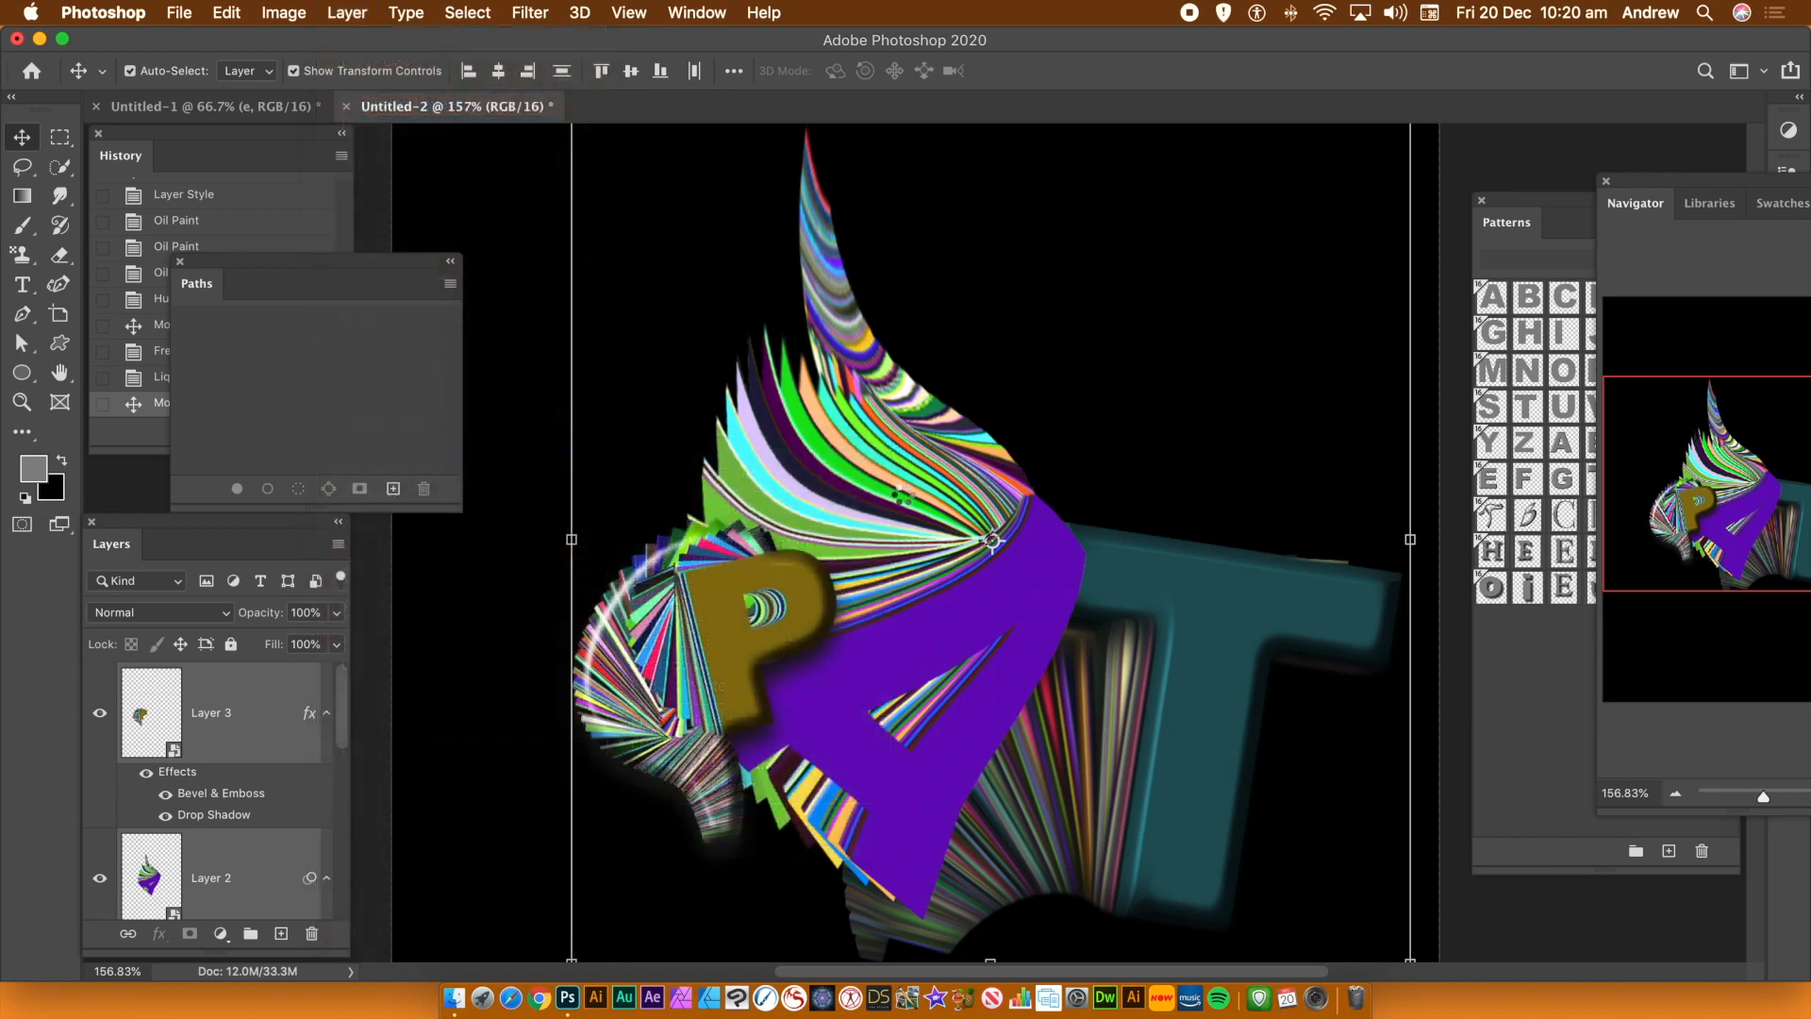
# Move the combined trail smart object up and left, then scale it down to about 51% of its size
pyautogui.moveTo(941, 622); pyautogui.dragTo(827, 553)
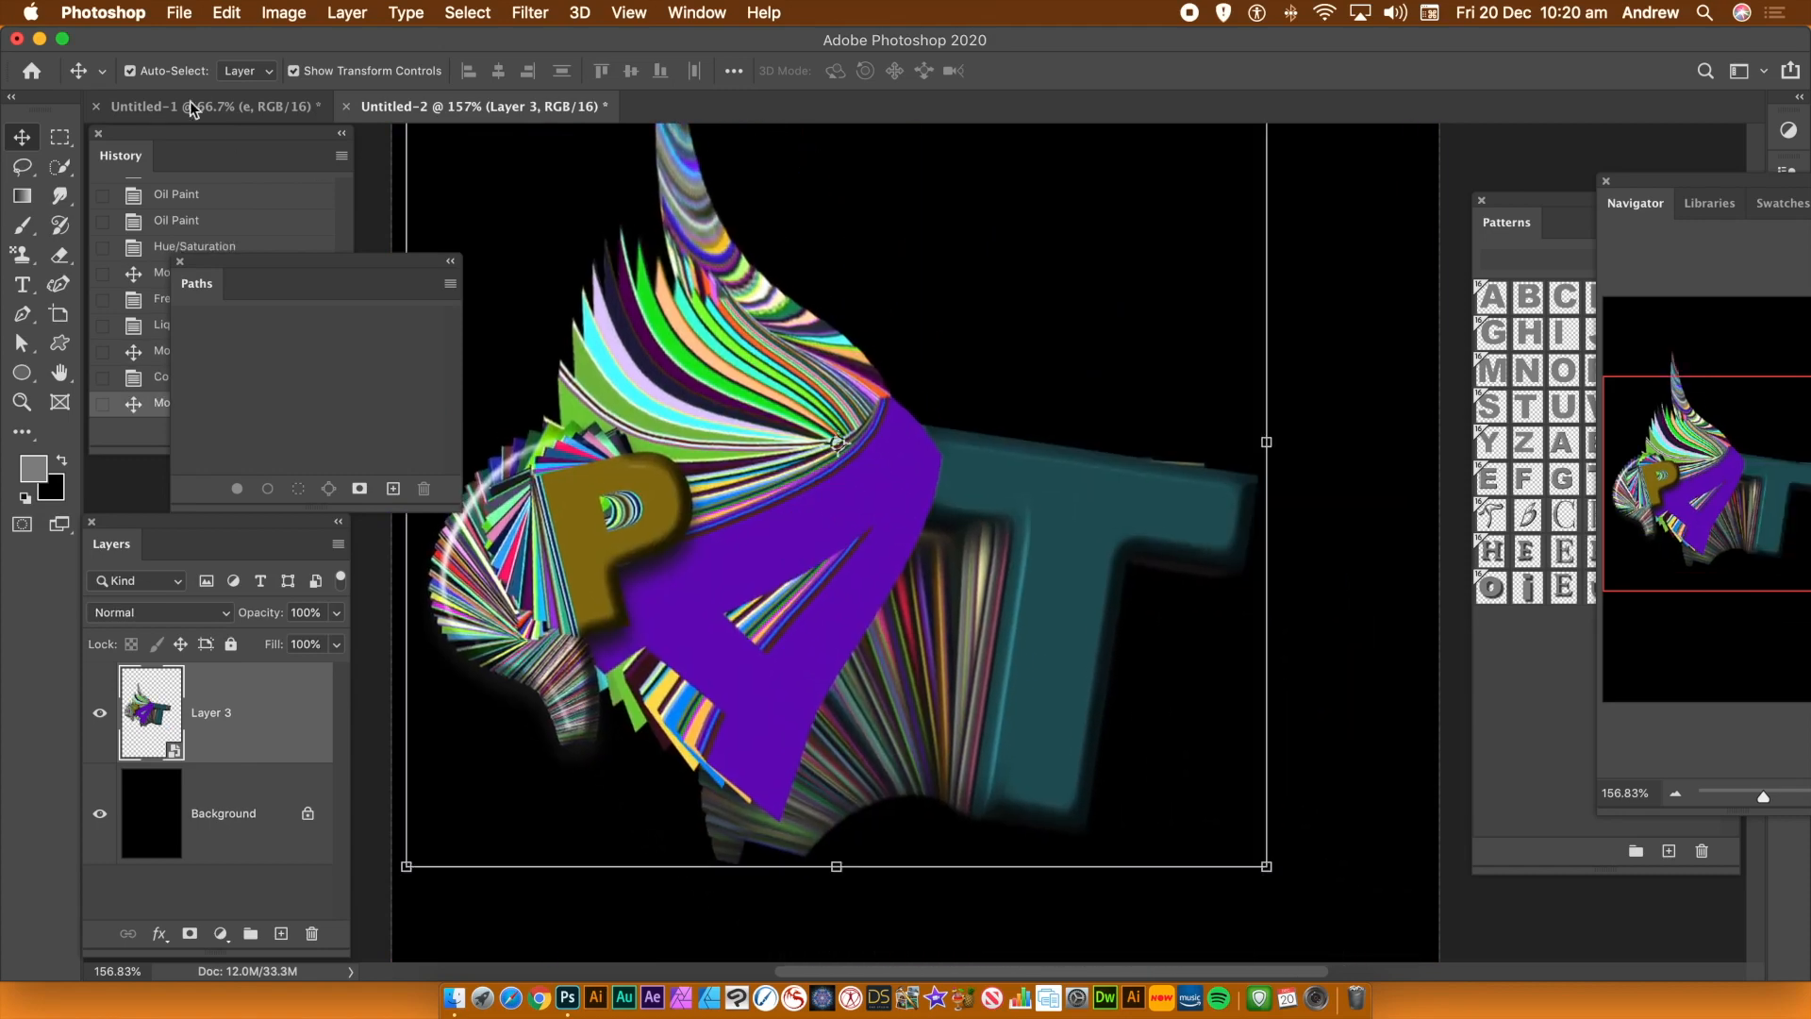
pyautogui.click(226, 12)
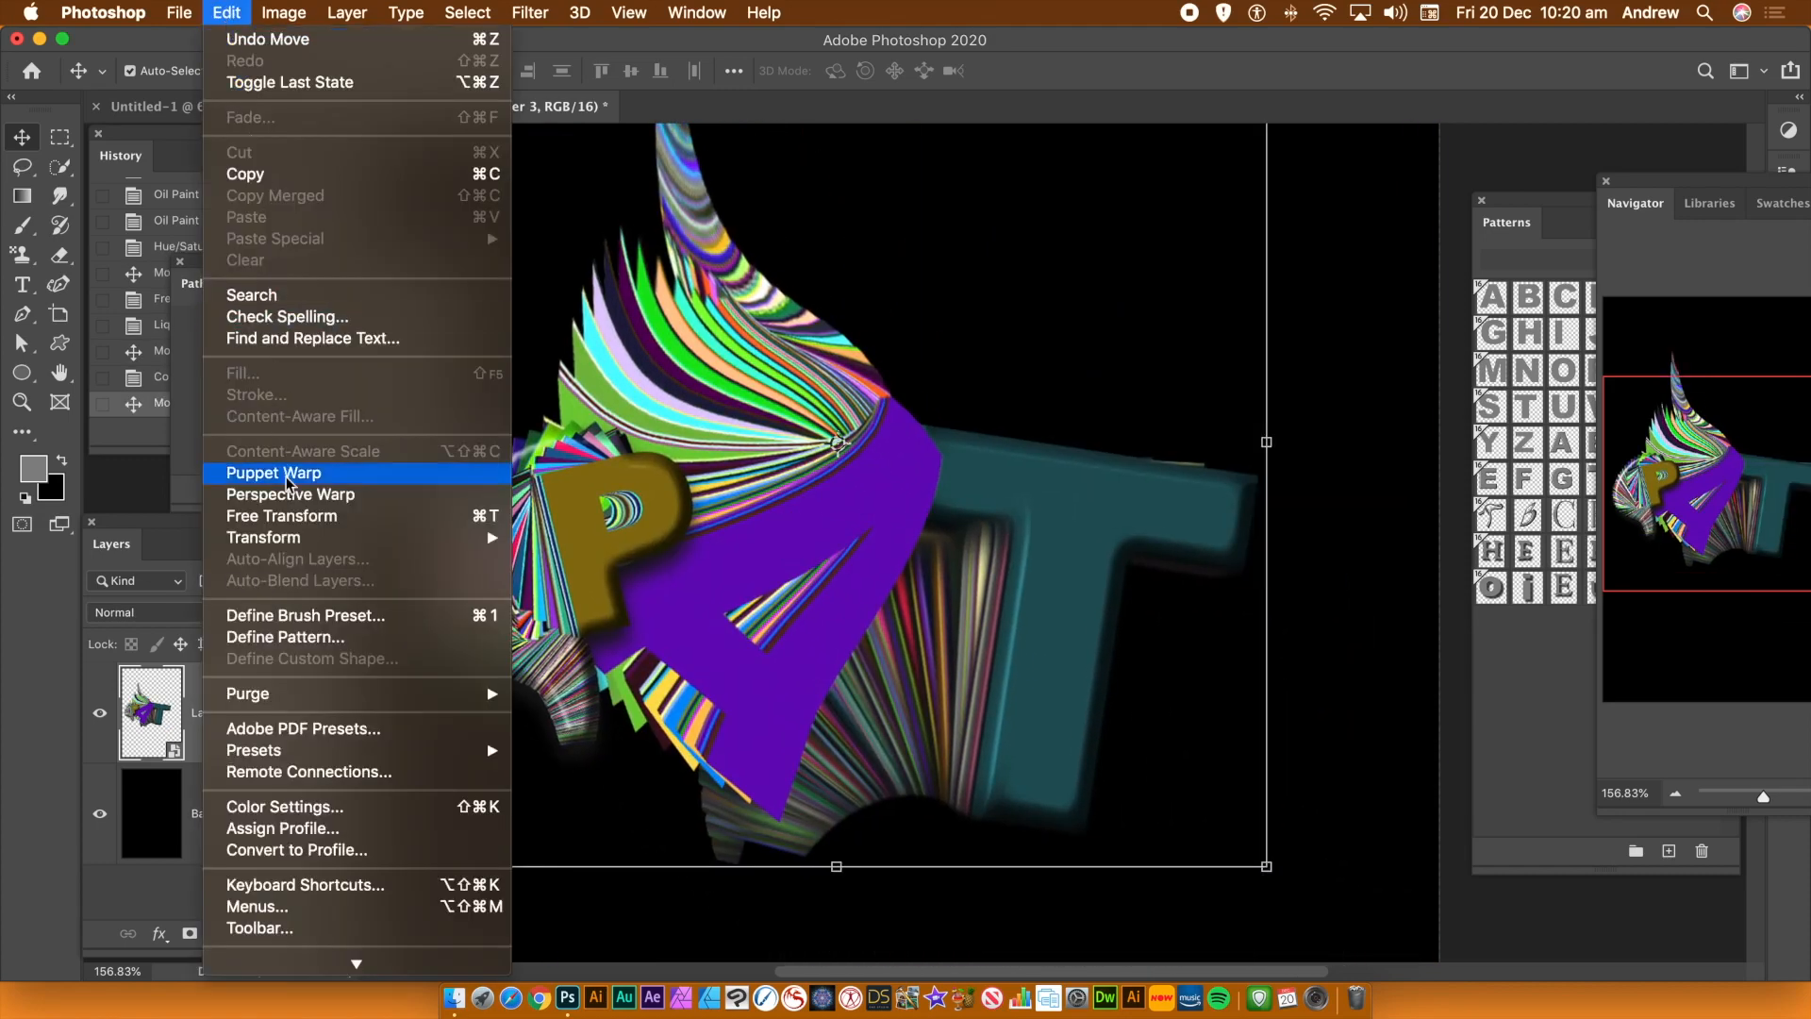
pyautogui.moveTo(295, 545)
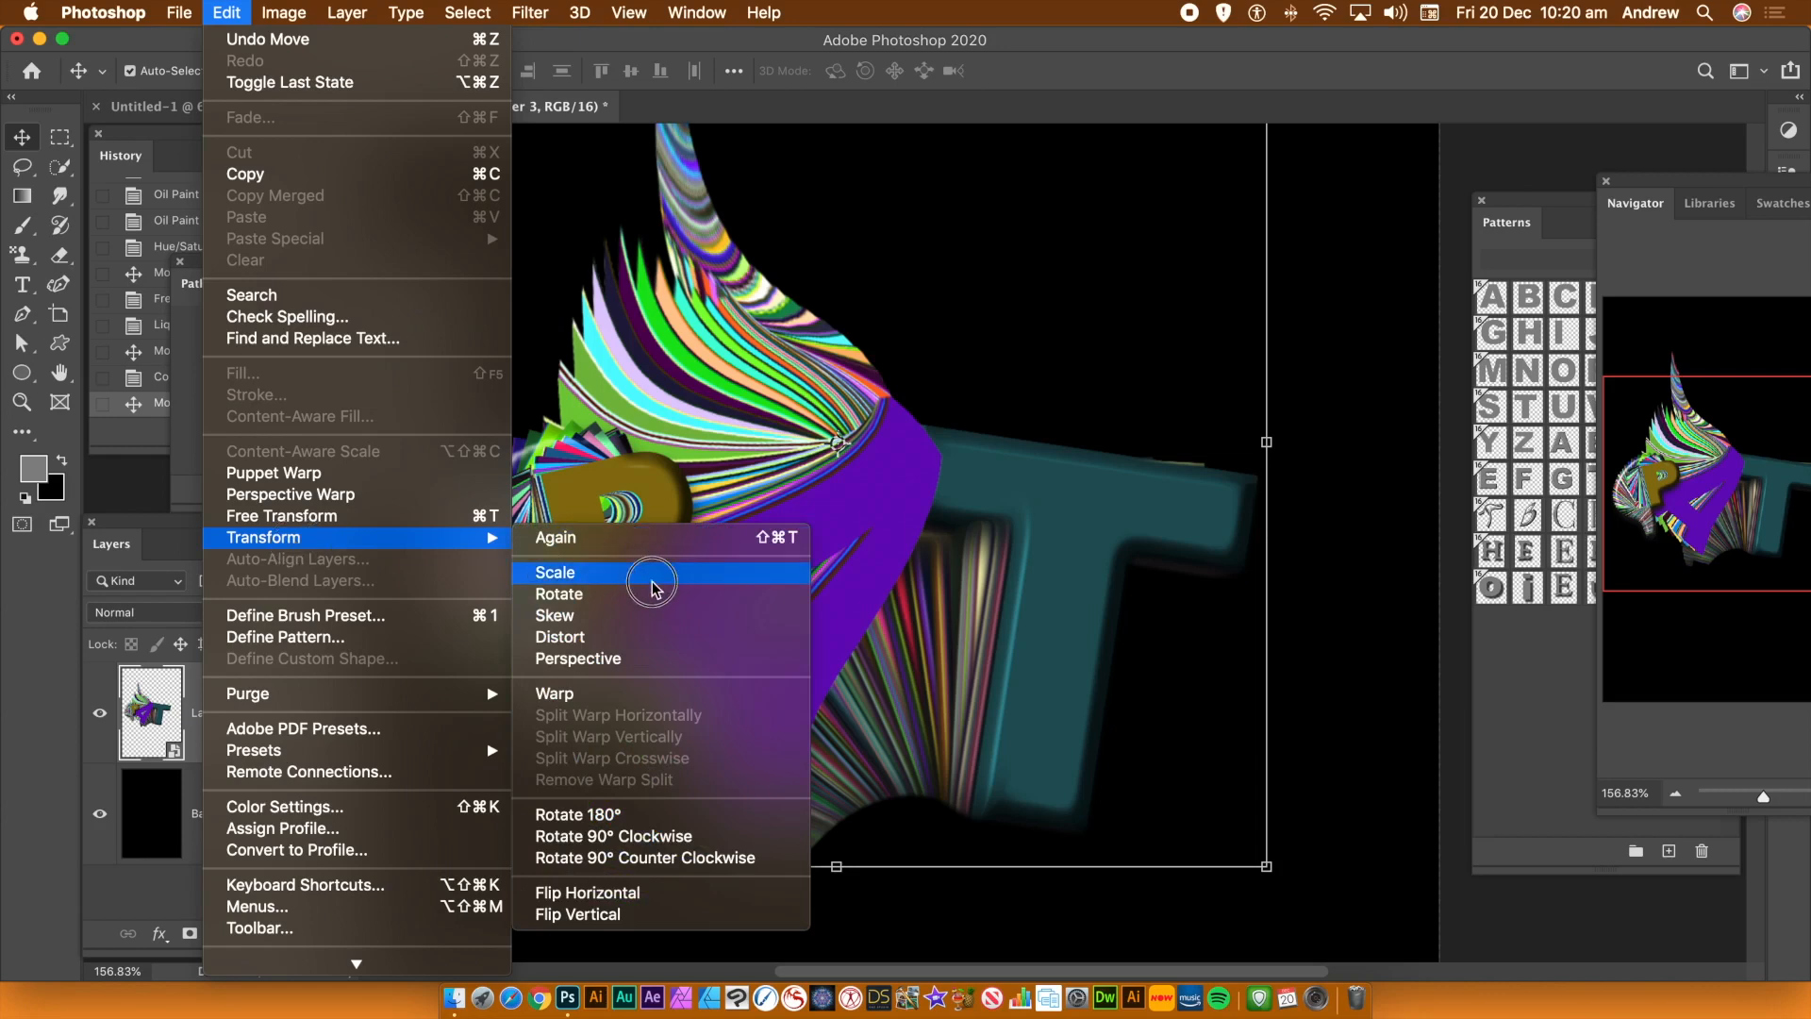
pyautogui.click(620, 573)
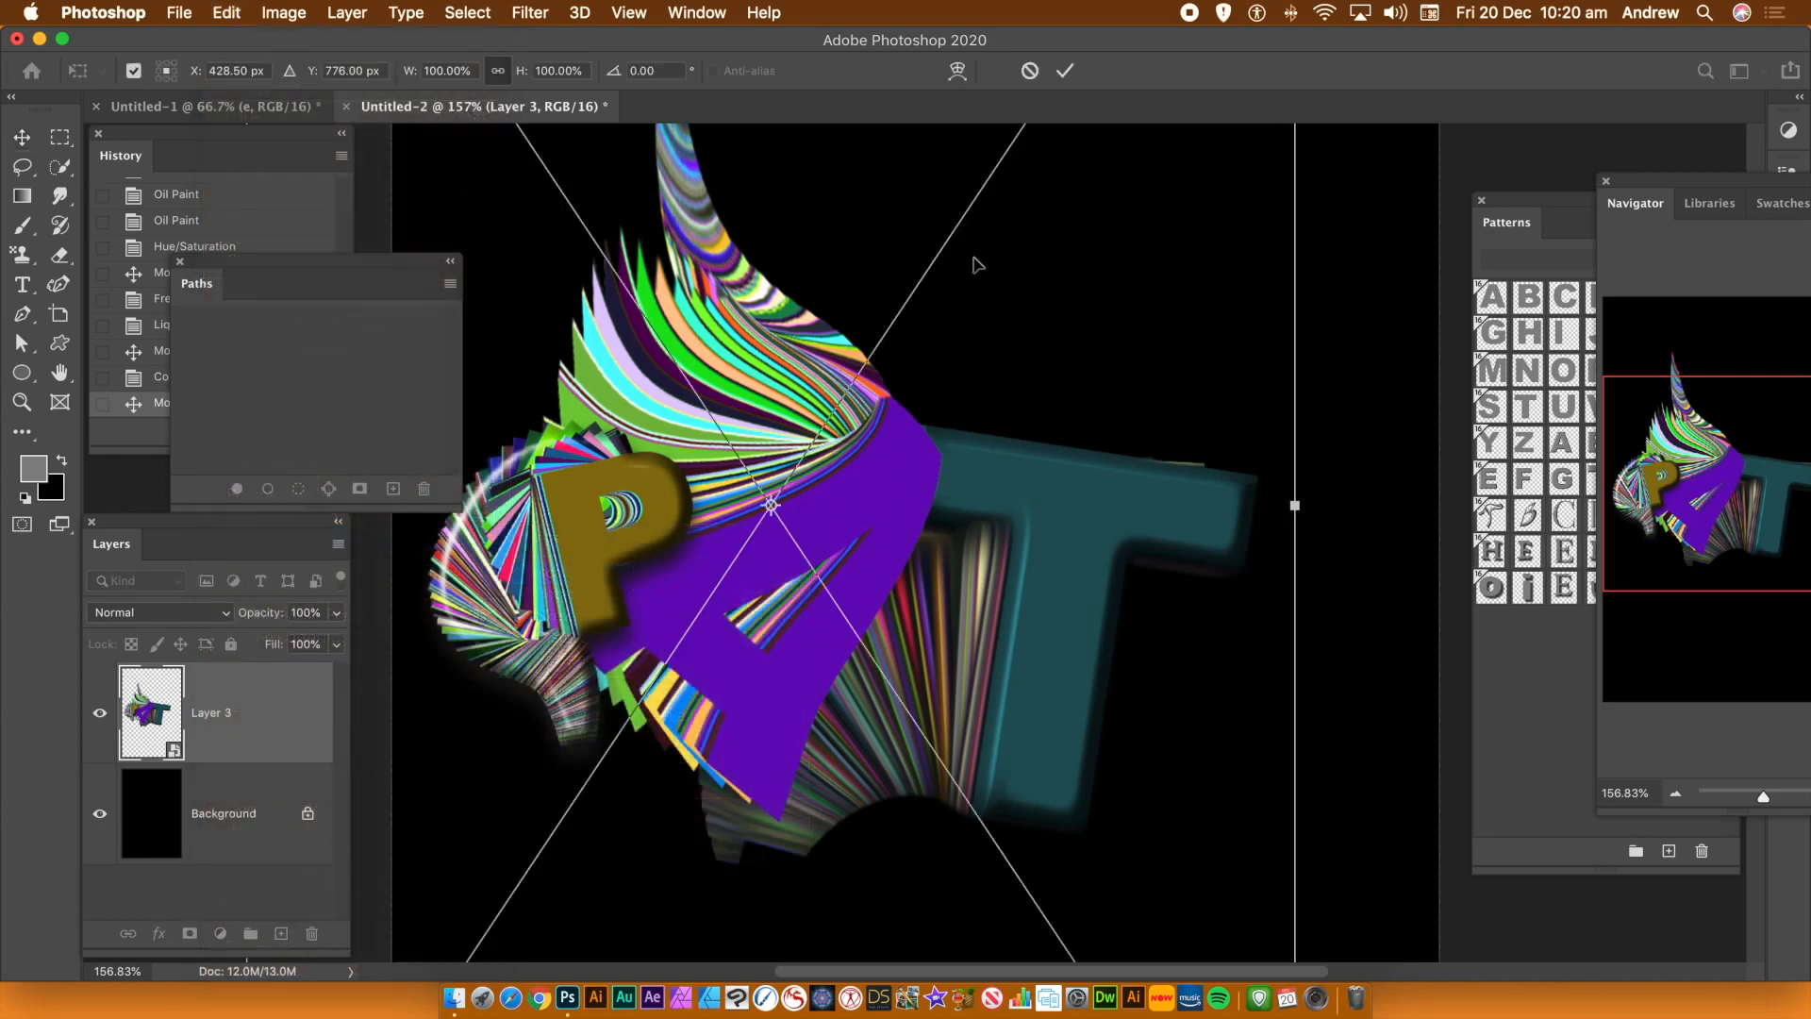
pyautogui.moveTo(725, 306); pyautogui.dragTo(1059, 791)
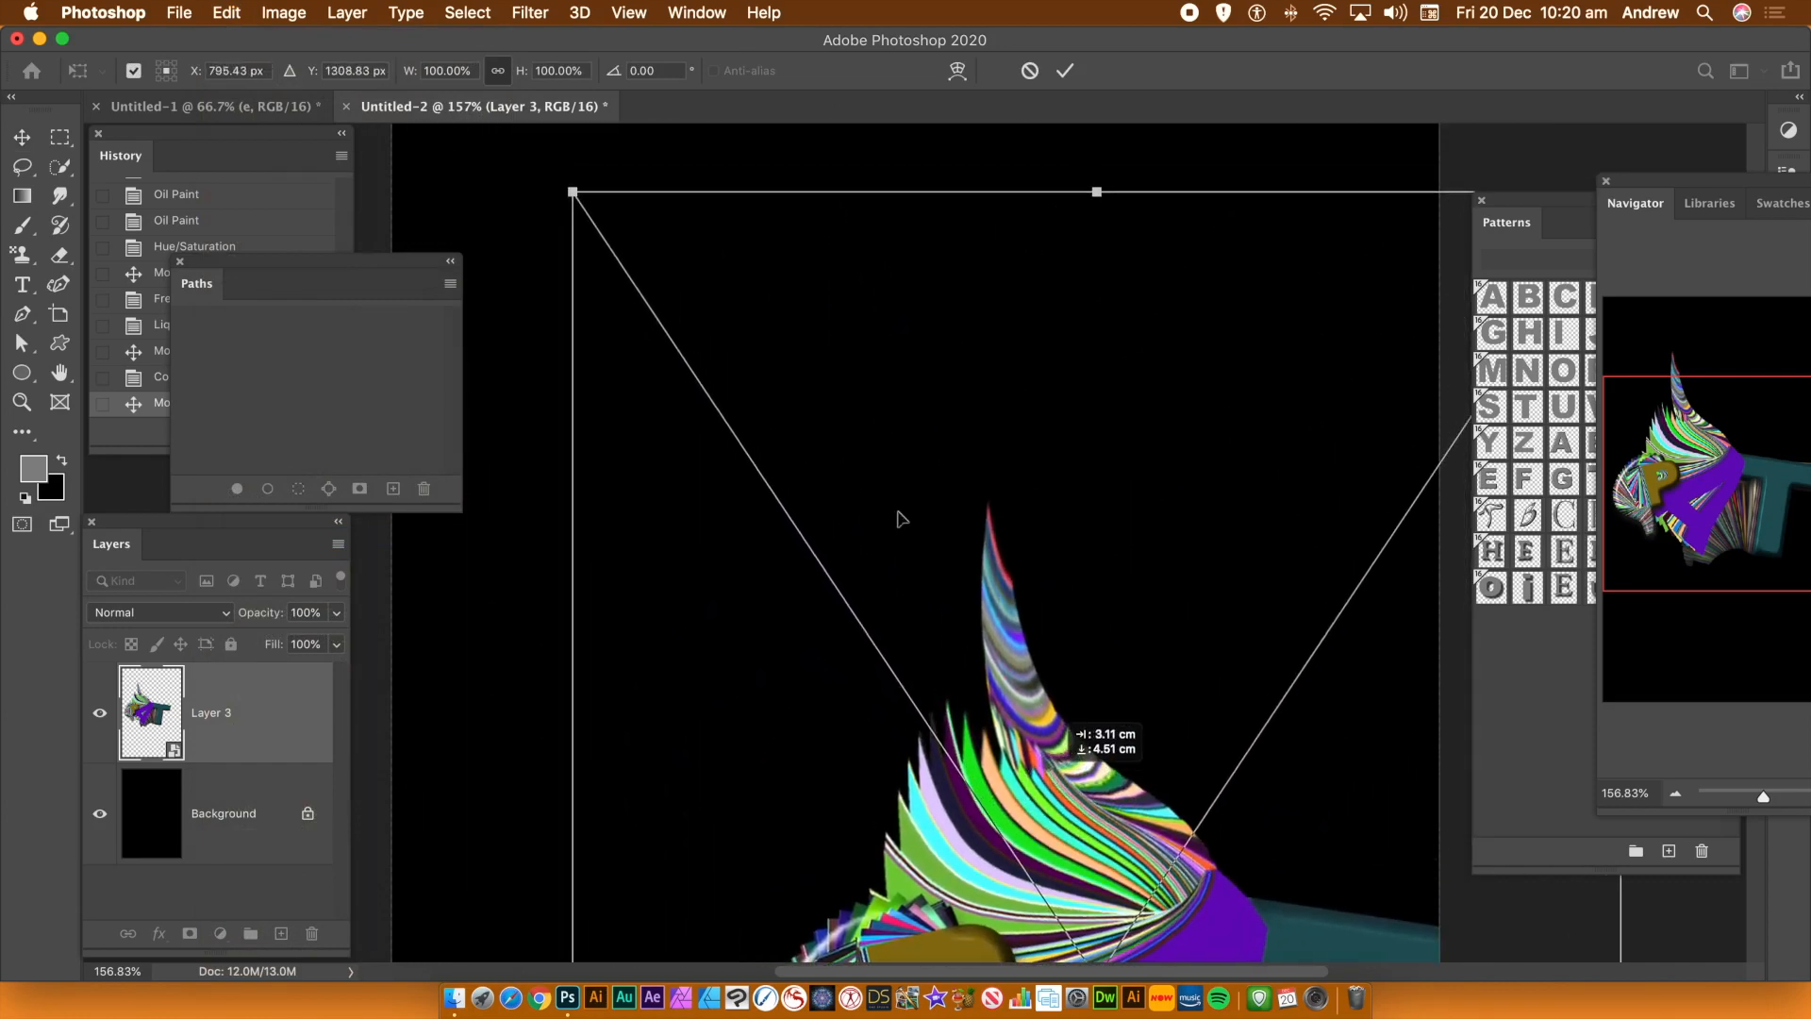
pyautogui.moveTo(569, 191); pyautogui.dragTo(967, 601)
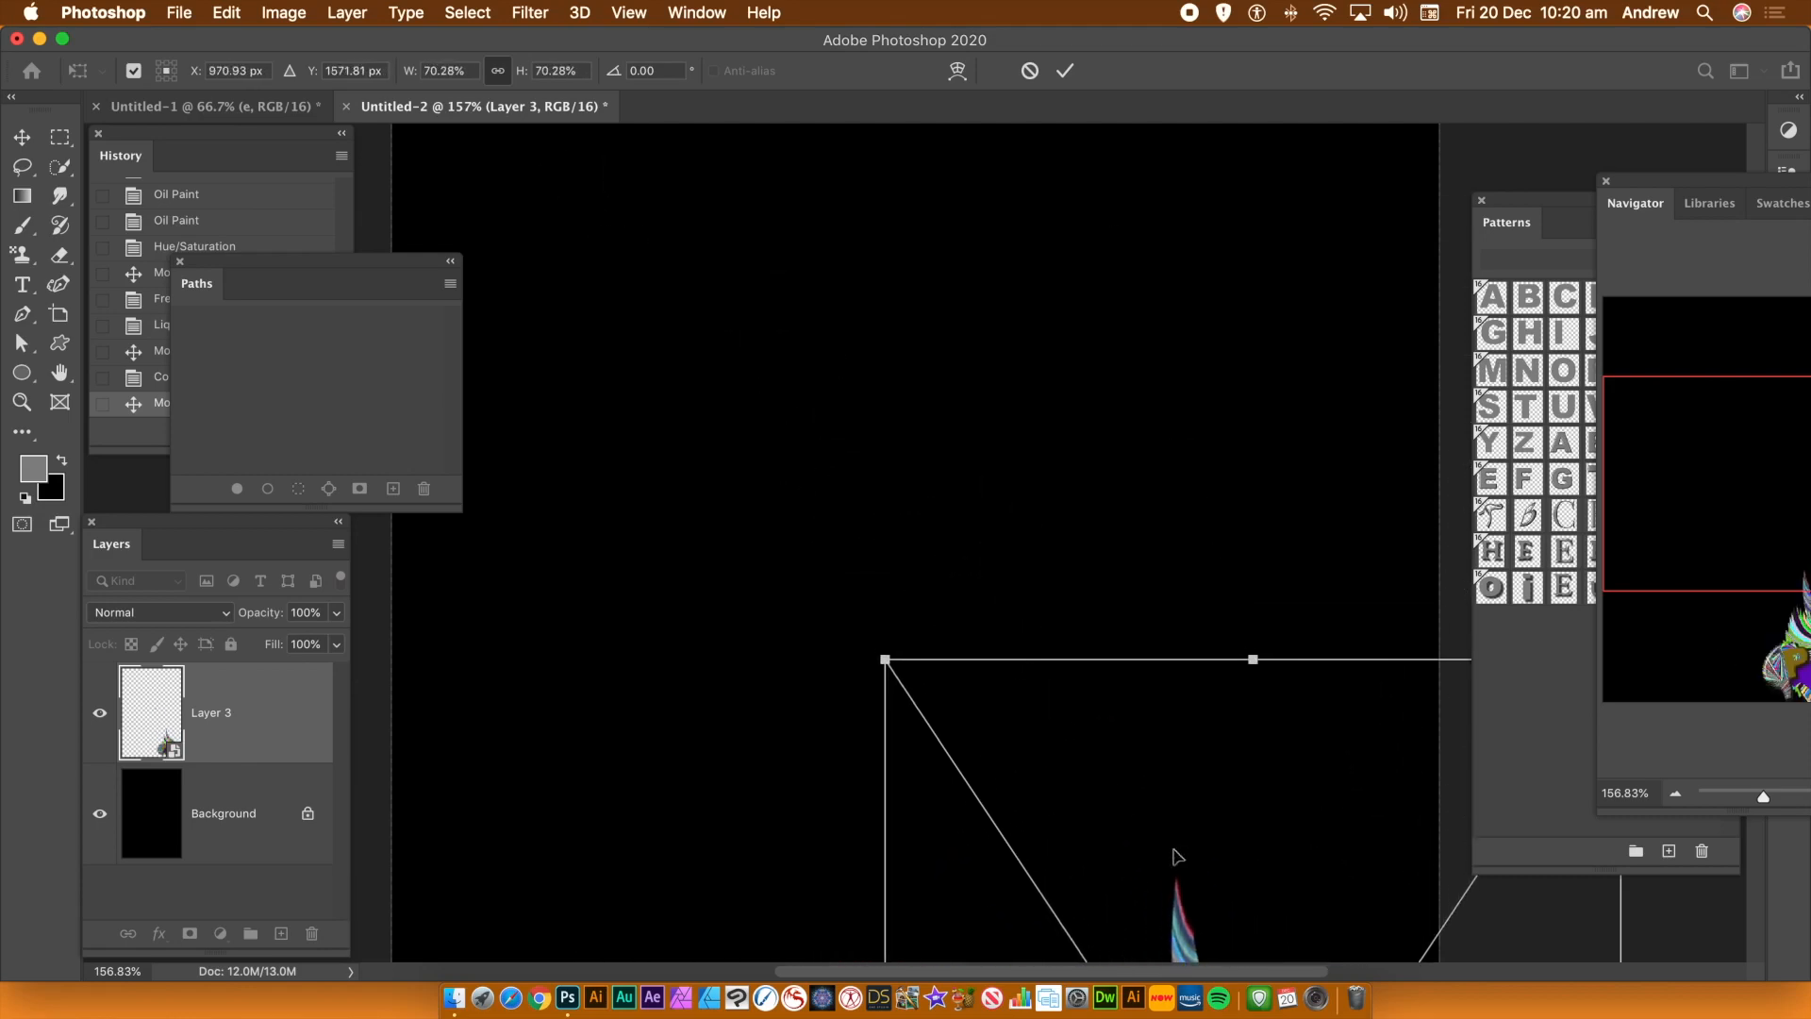
pyautogui.moveTo(1174, 934); pyautogui.dragTo(842, 439)
pyautogui.moveTo(557, 174); pyautogui.dragTo(763, 481)
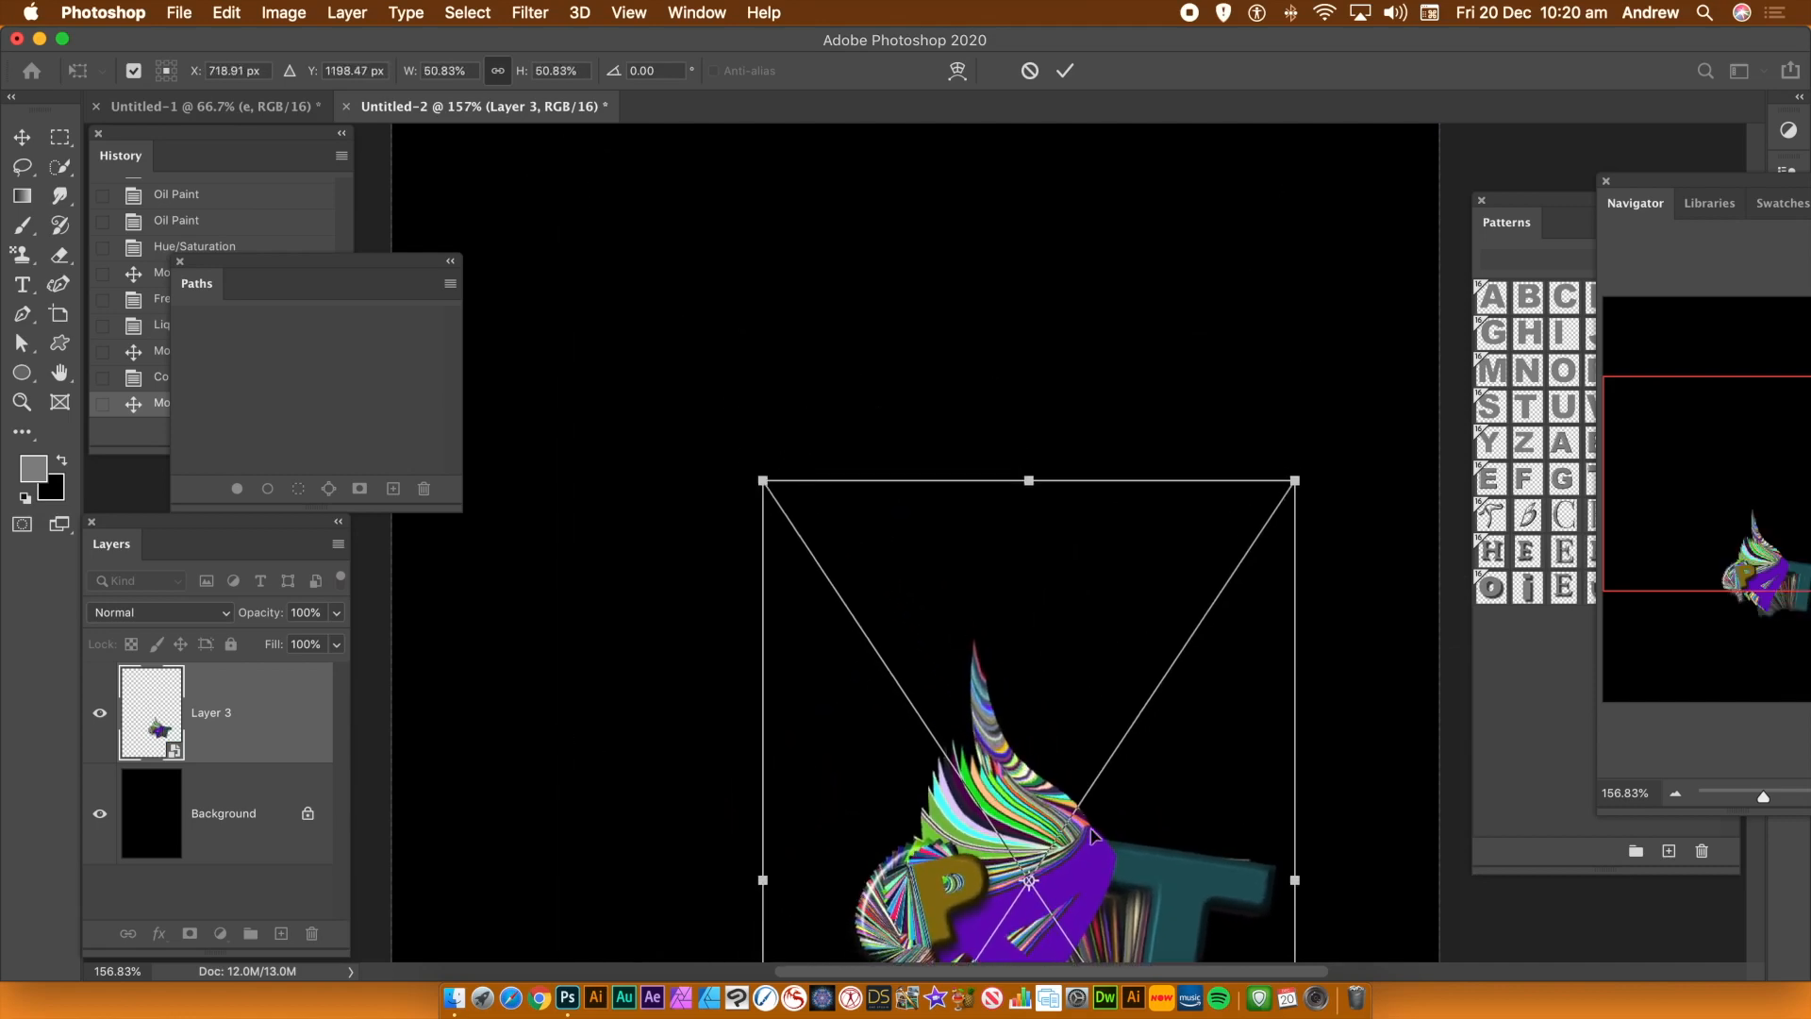
pyautogui.moveTo(1066, 842); pyautogui.dragTo(741, 451)
pyautogui.press('Return')
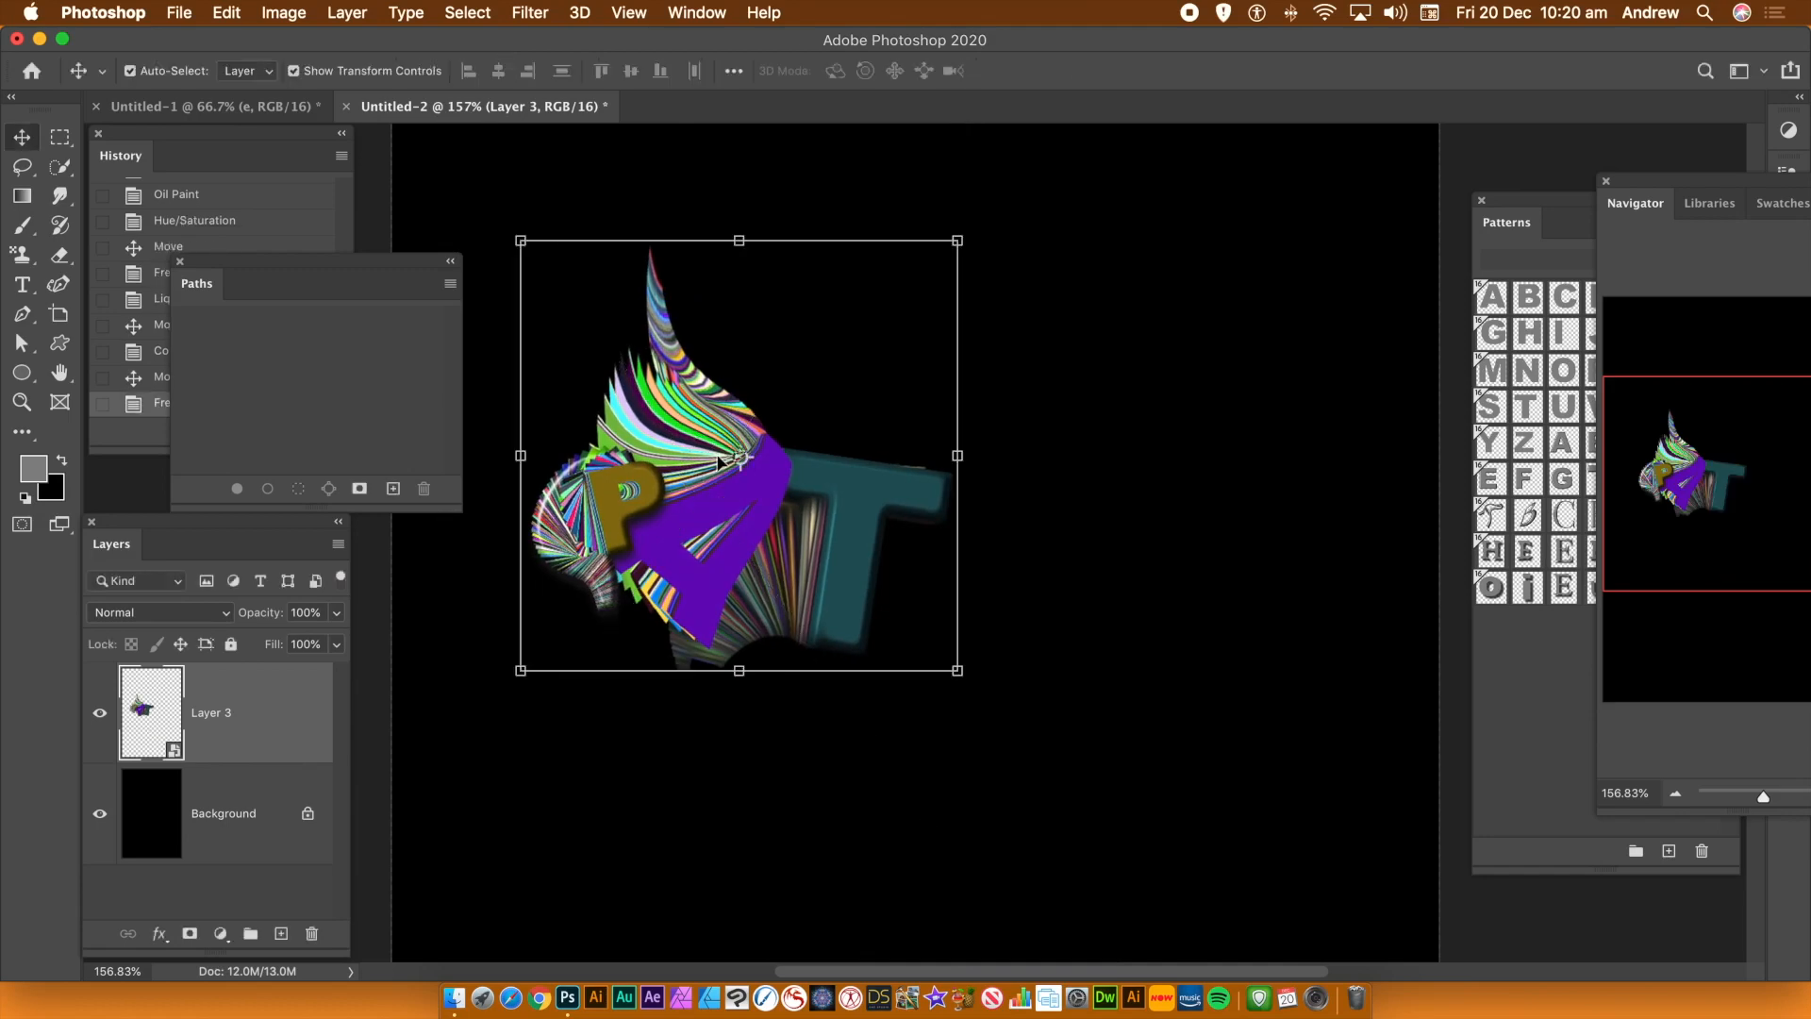
# Duplicate the trail smart object into several copies and scale the top copy to about 47%, rotated 63°
pyautogui.moveTo(662, 466); pyautogui.dragTo(909, 512)
pyautogui.moveTo(1197, 272); pyautogui.dragTo(1166, 218)
pyautogui.moveTo(1150, 148); pyautogui.dragTo(1375, 591)
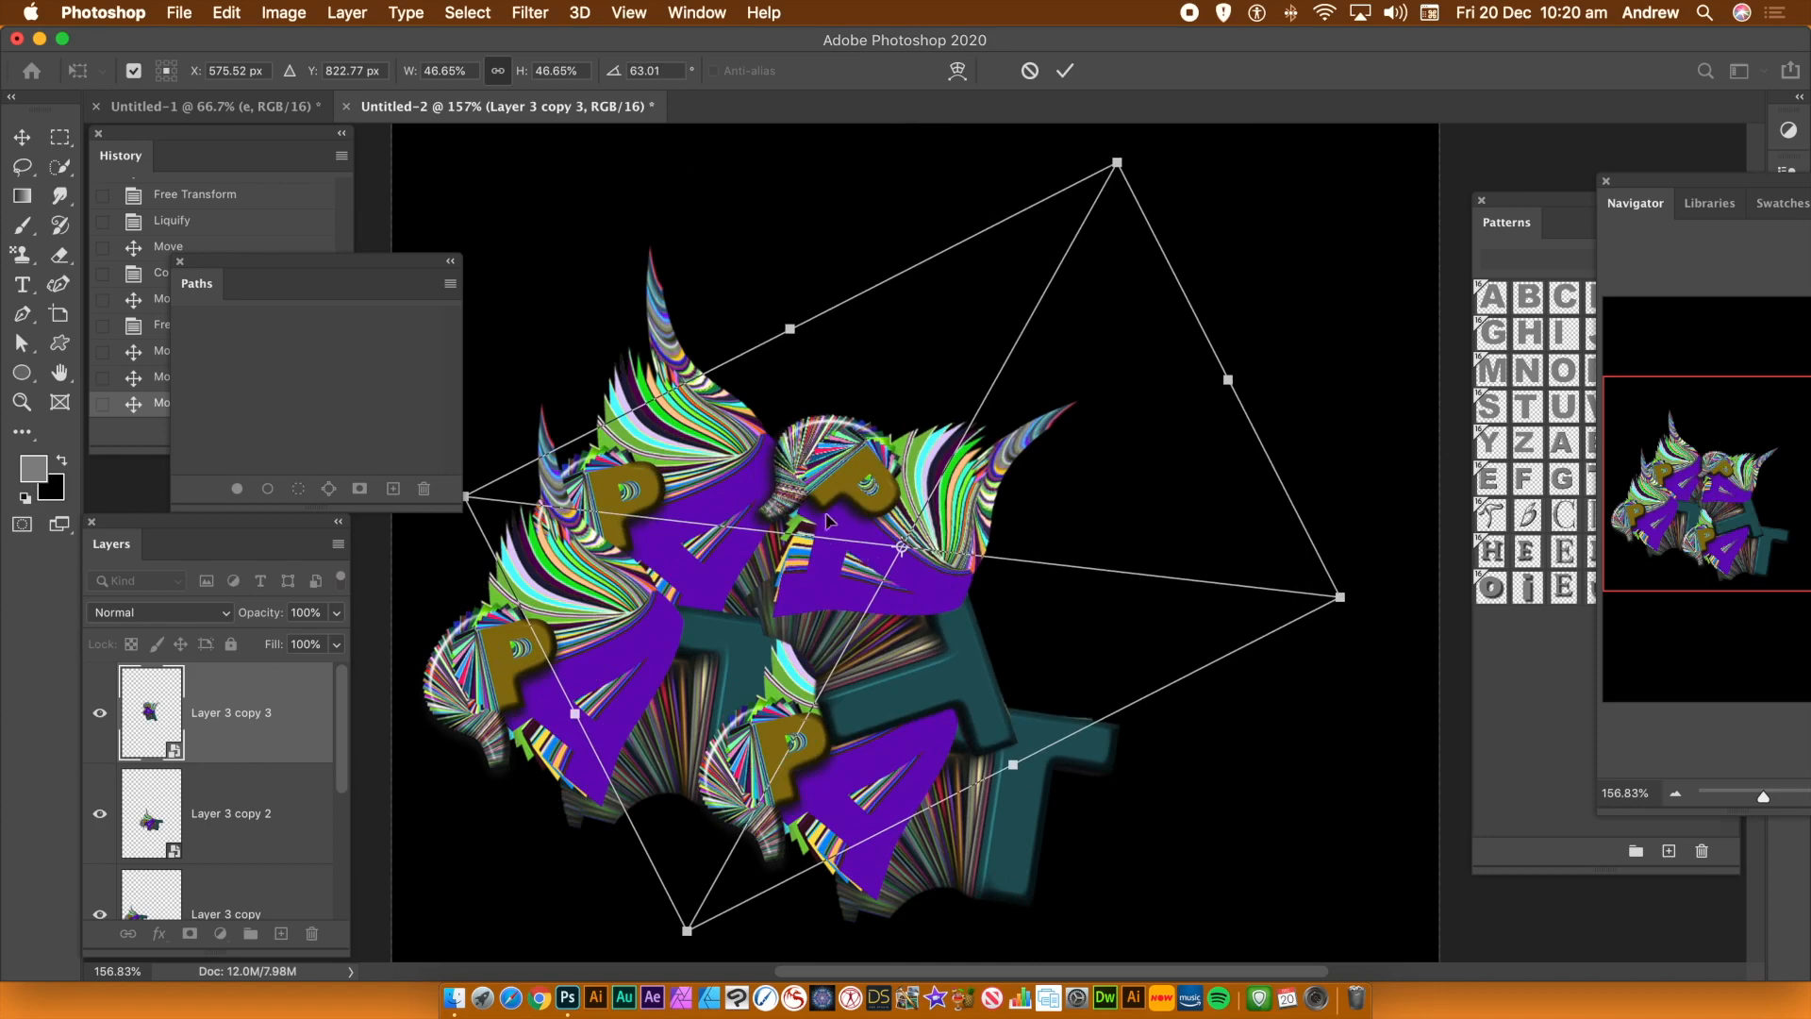
pyautogui.moveTo(842, 490); pyautogui.dragTo(816, 496)
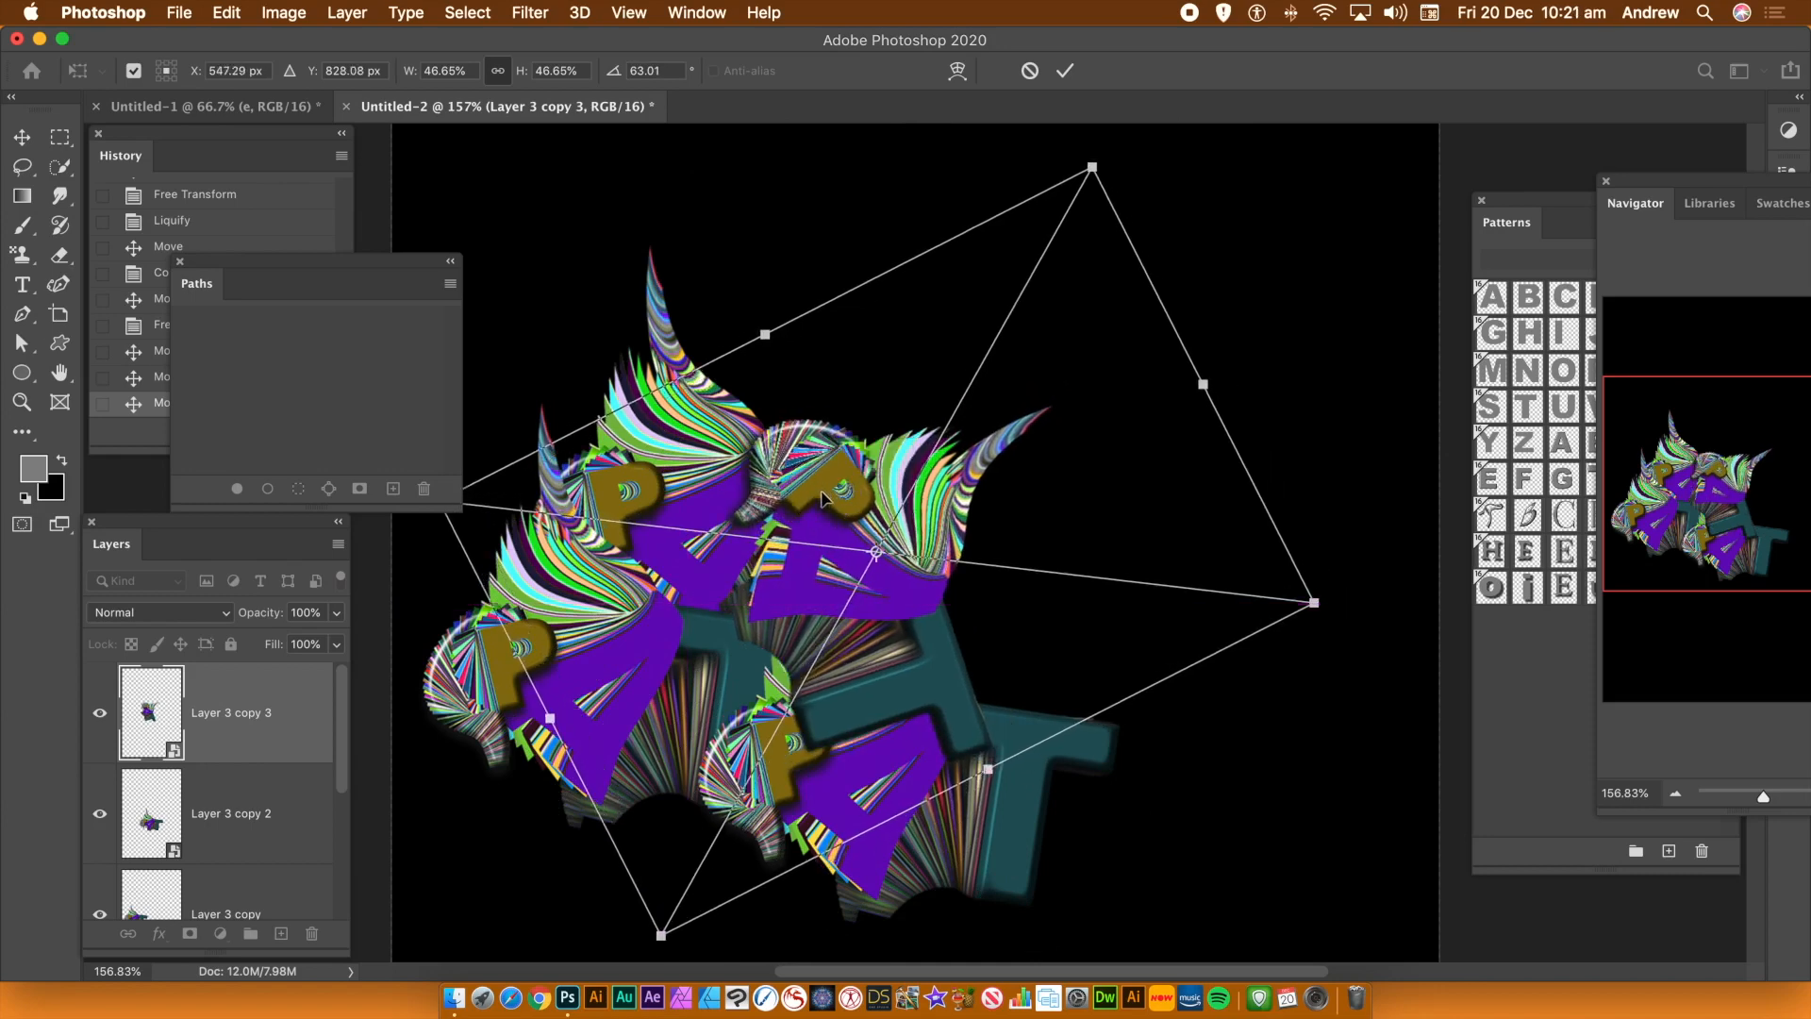
pyautogui.press('Return')
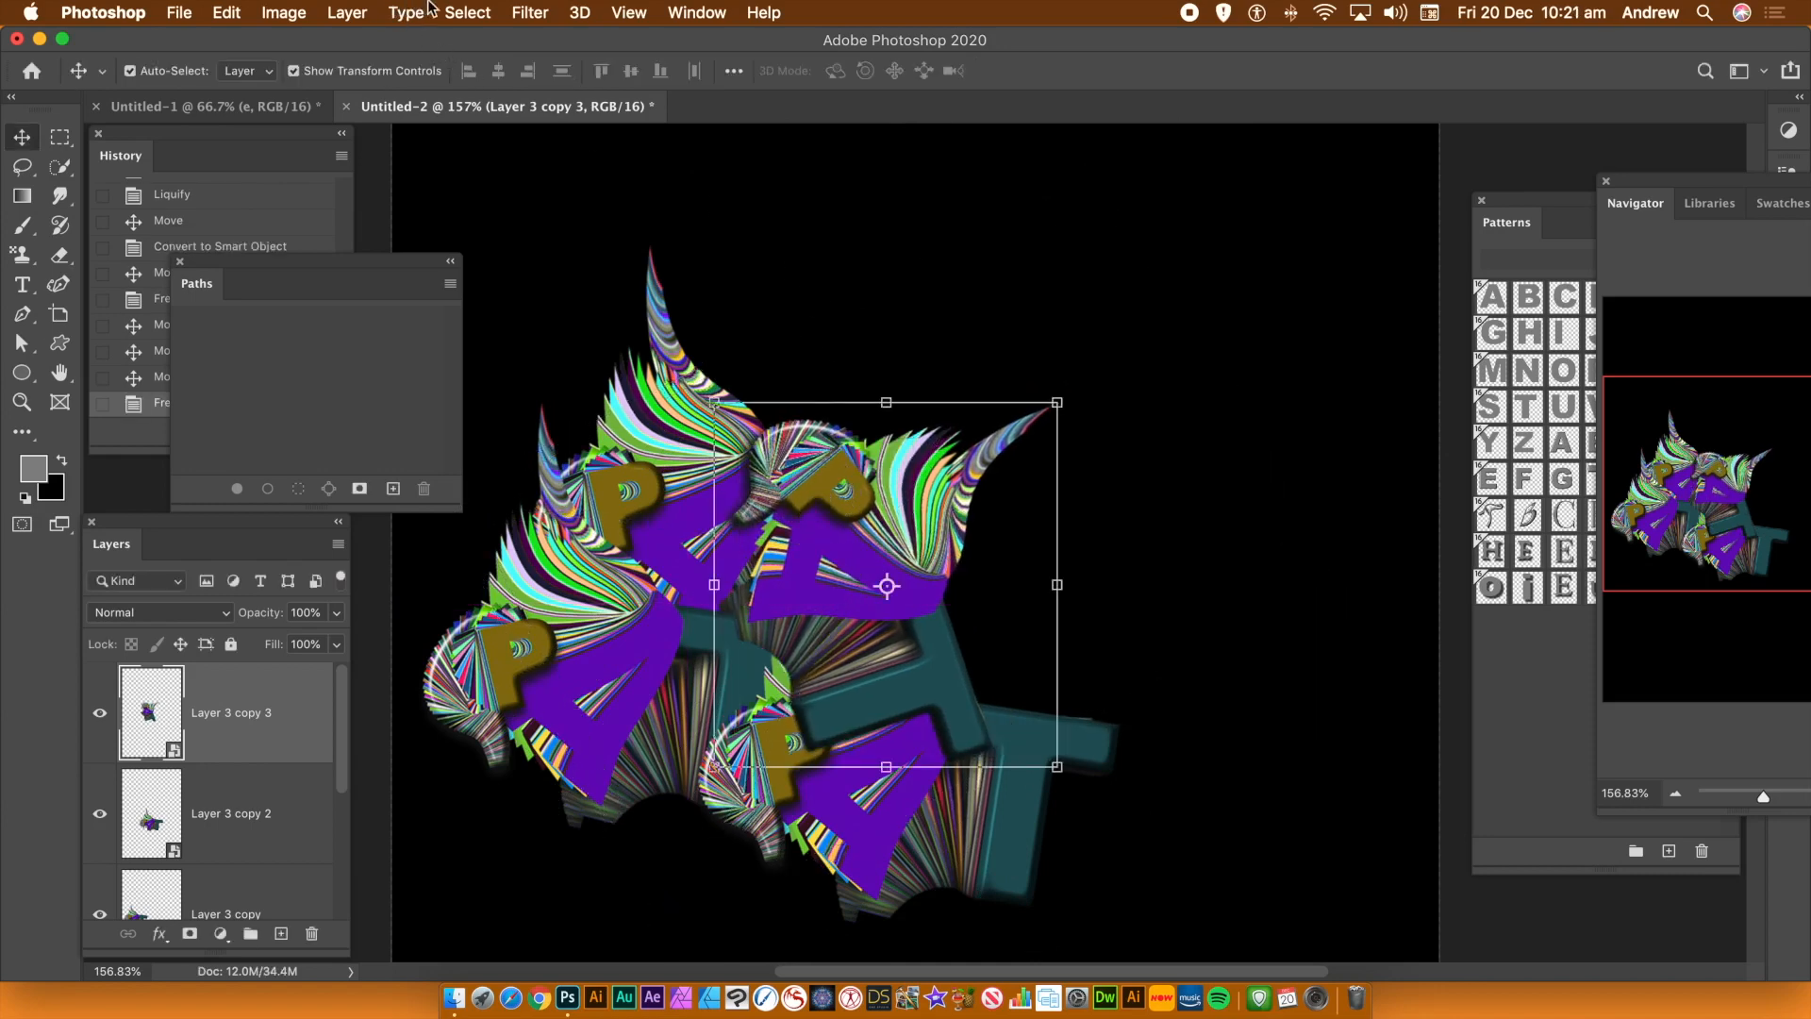
# Apply Liquify to the top copy as a smart filter, pushing its shape leftward, and keep the filter enabled
pyautogui.click(529, 12)
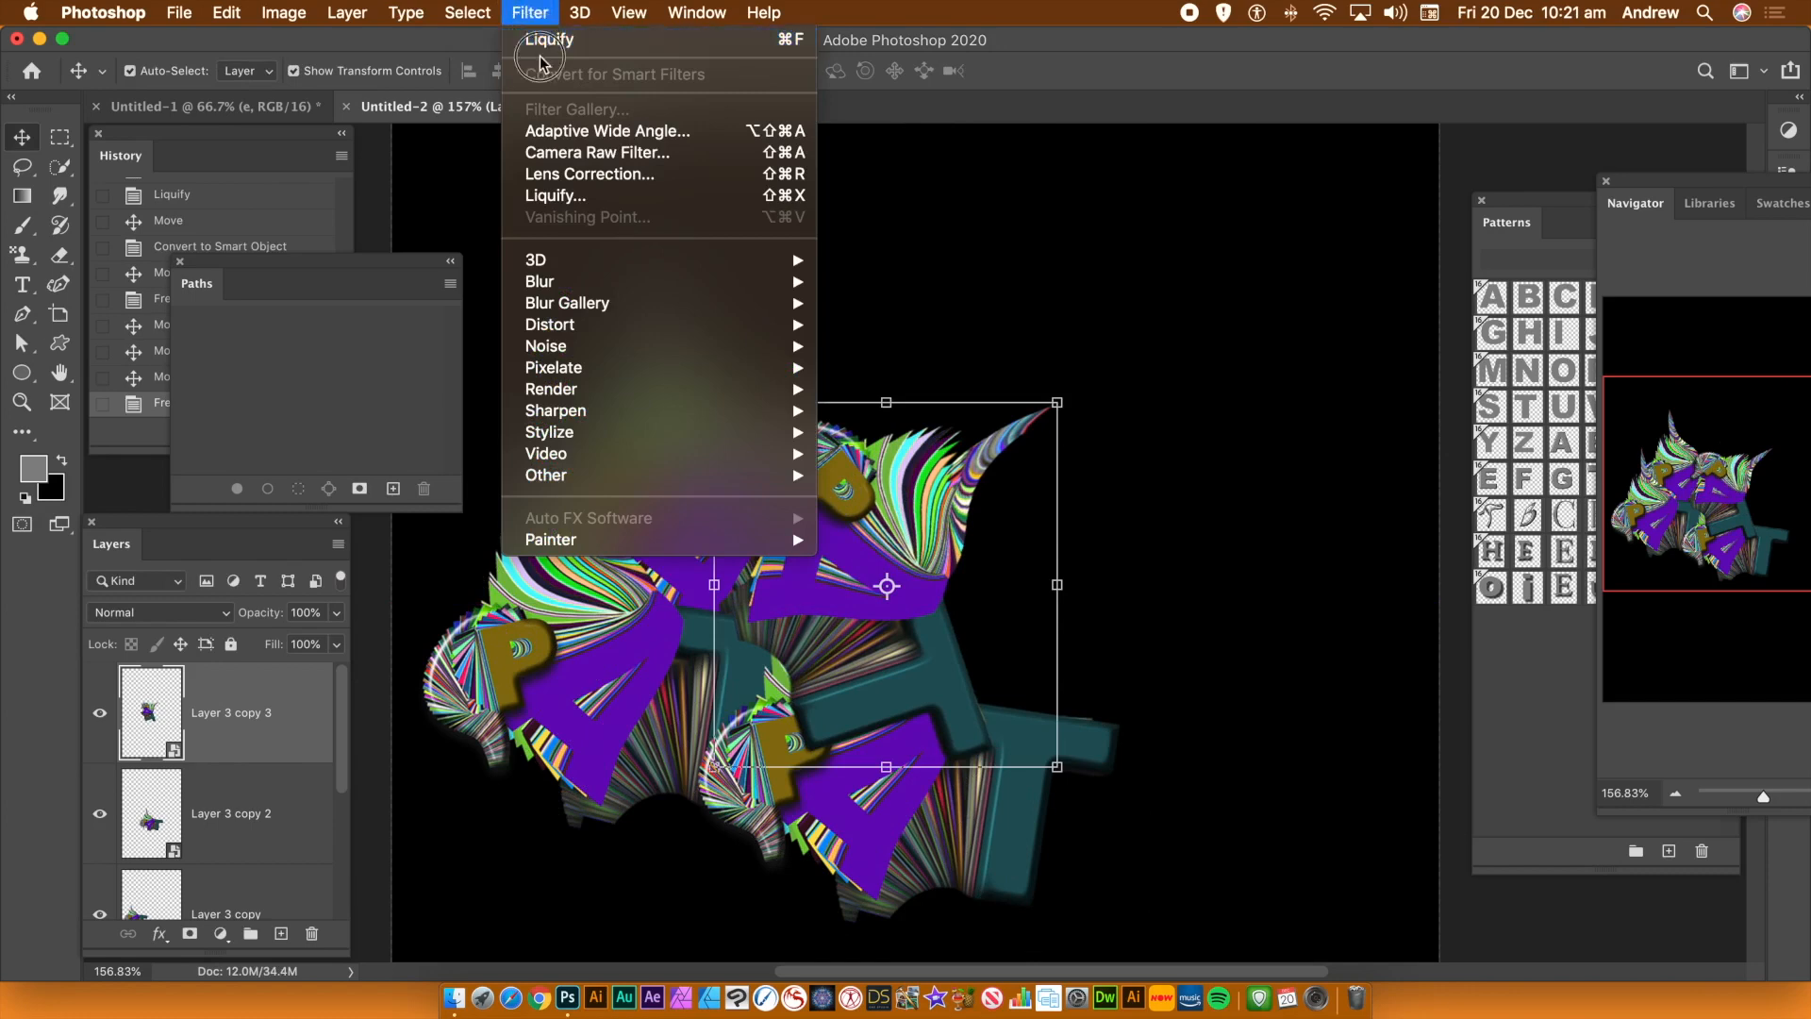
pyautogui.click(562, 196)
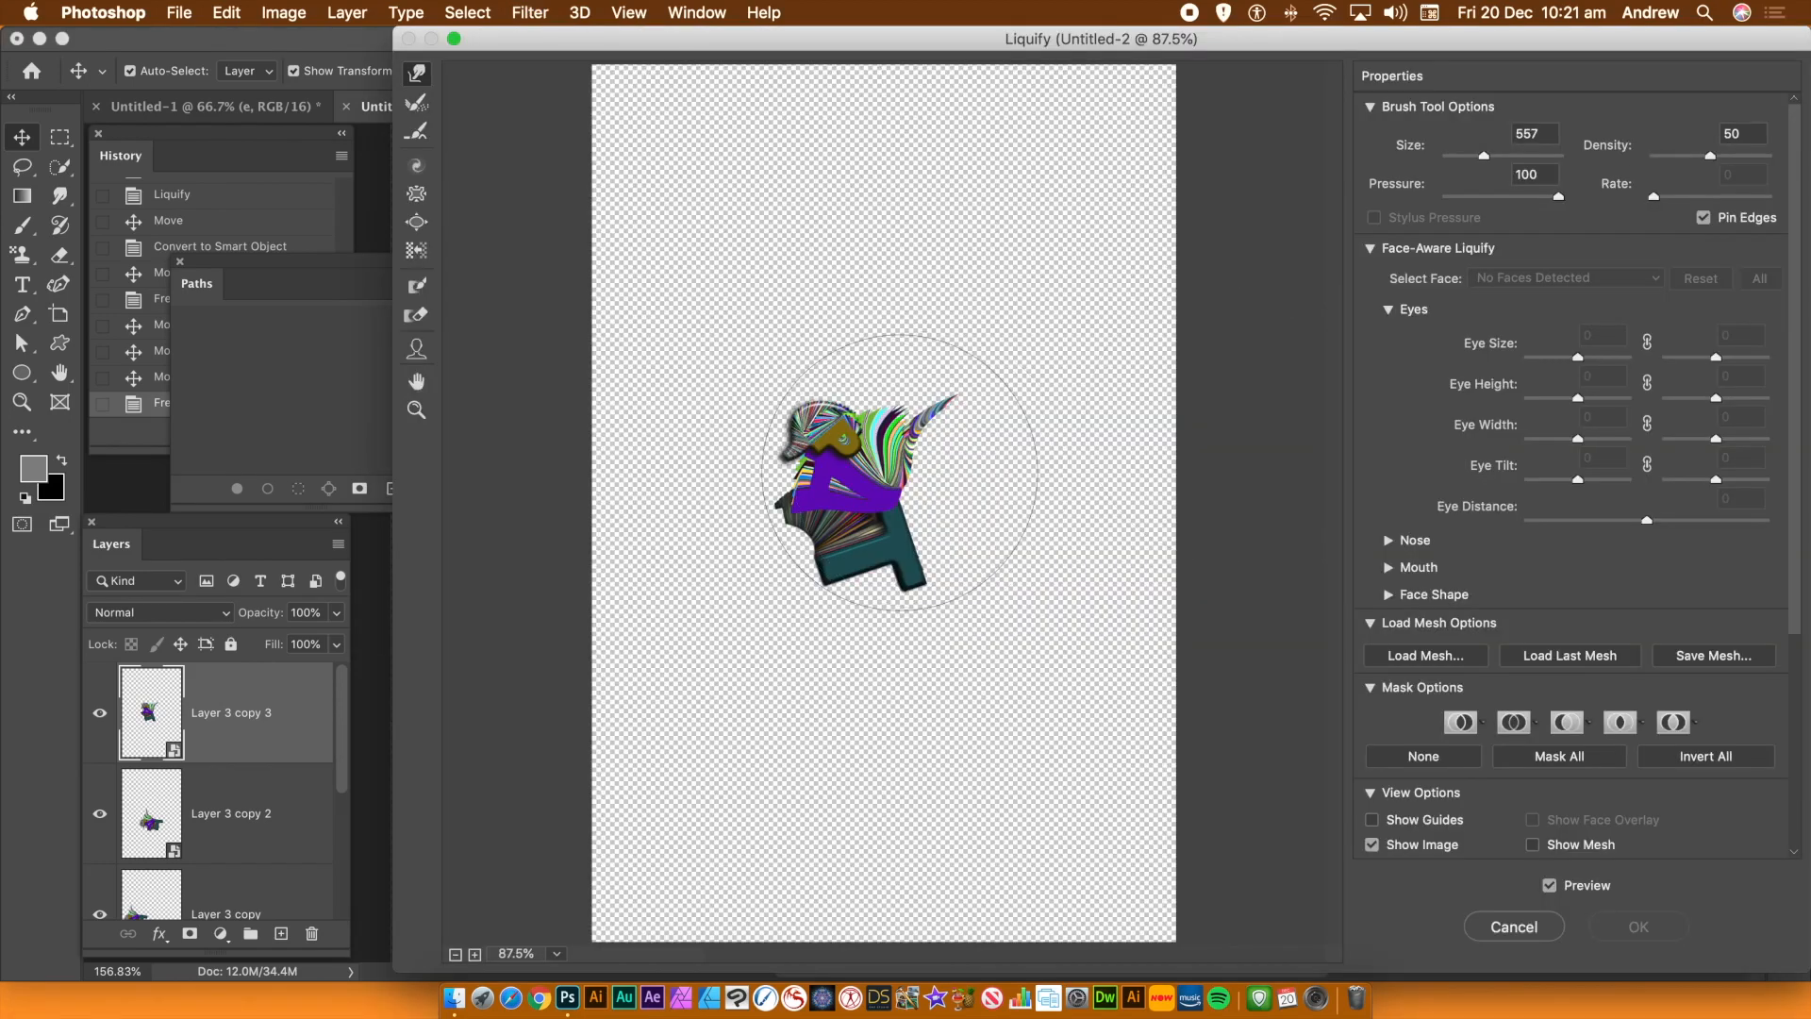
pyautogui.moveTo(855, 512)
pyautogui.mouseDown()
pyautogui.moveTo(863, 490)
pyautogui.moveTo(711, 524)
pyautogui.moveTo(741, 480)
pyautogui.moveTo(759, 486)
pyautogui.mouseUp()
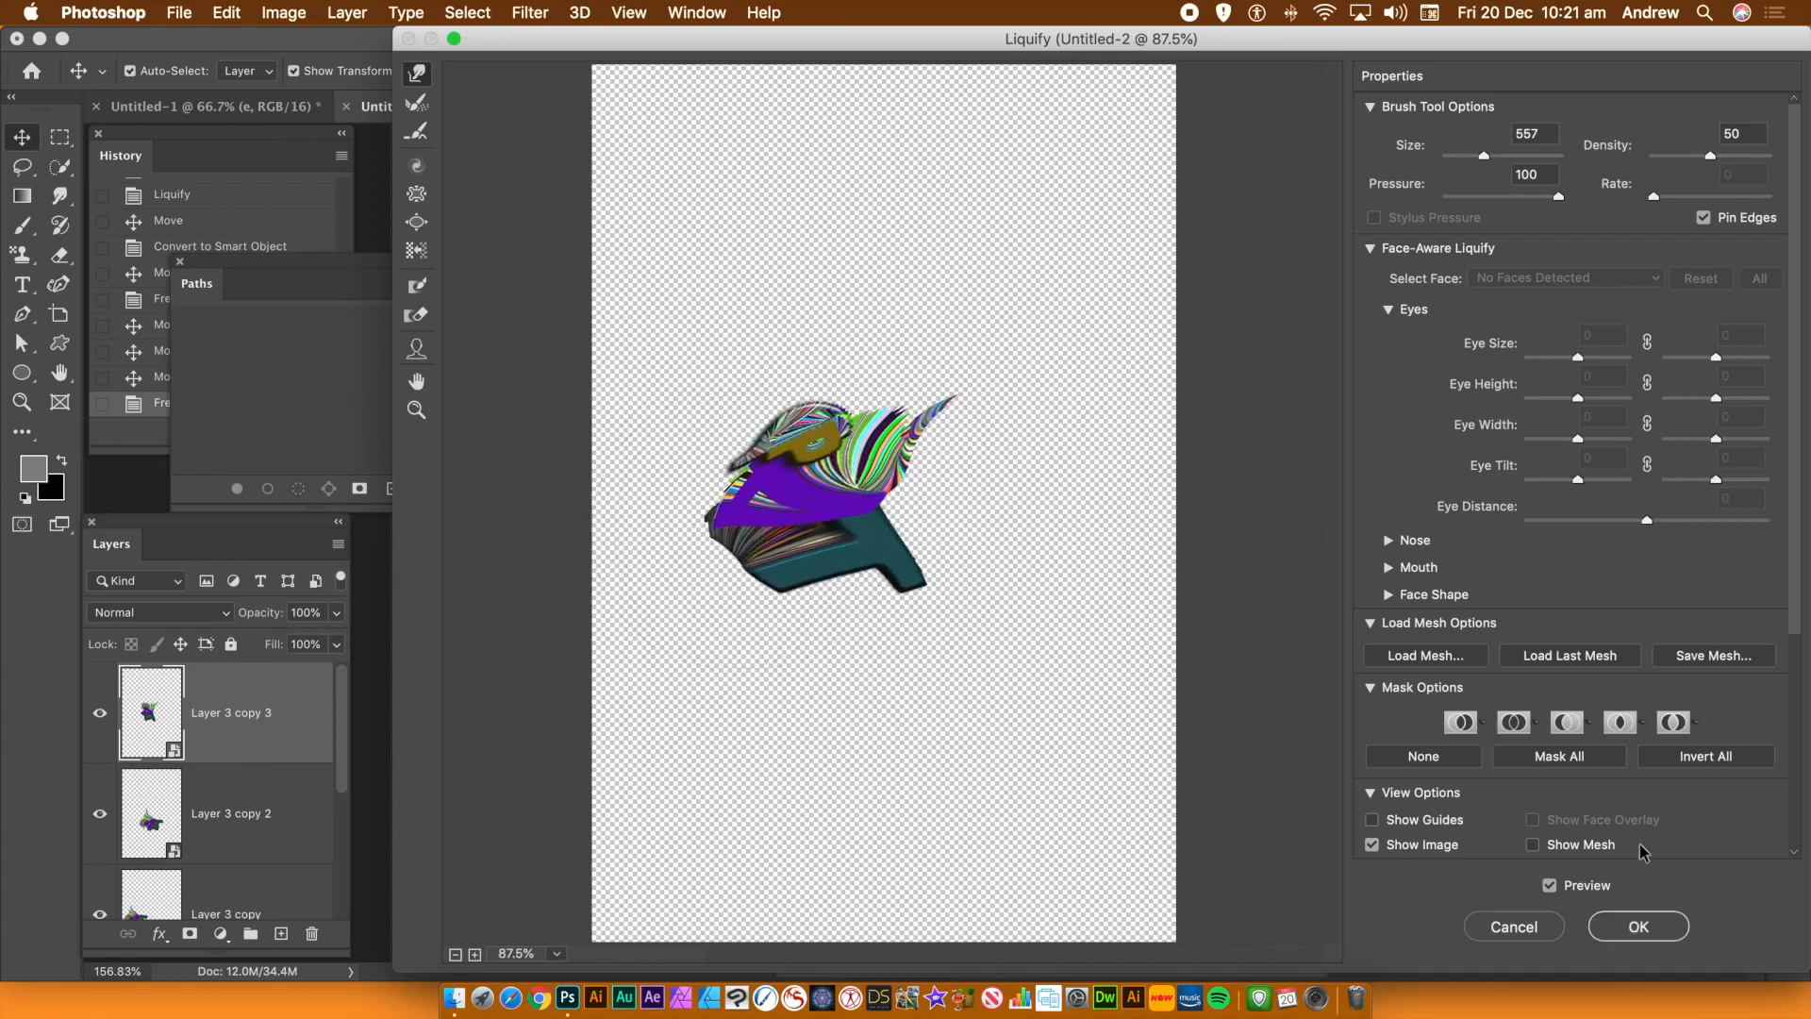
pyautogui.click(1637, 927)
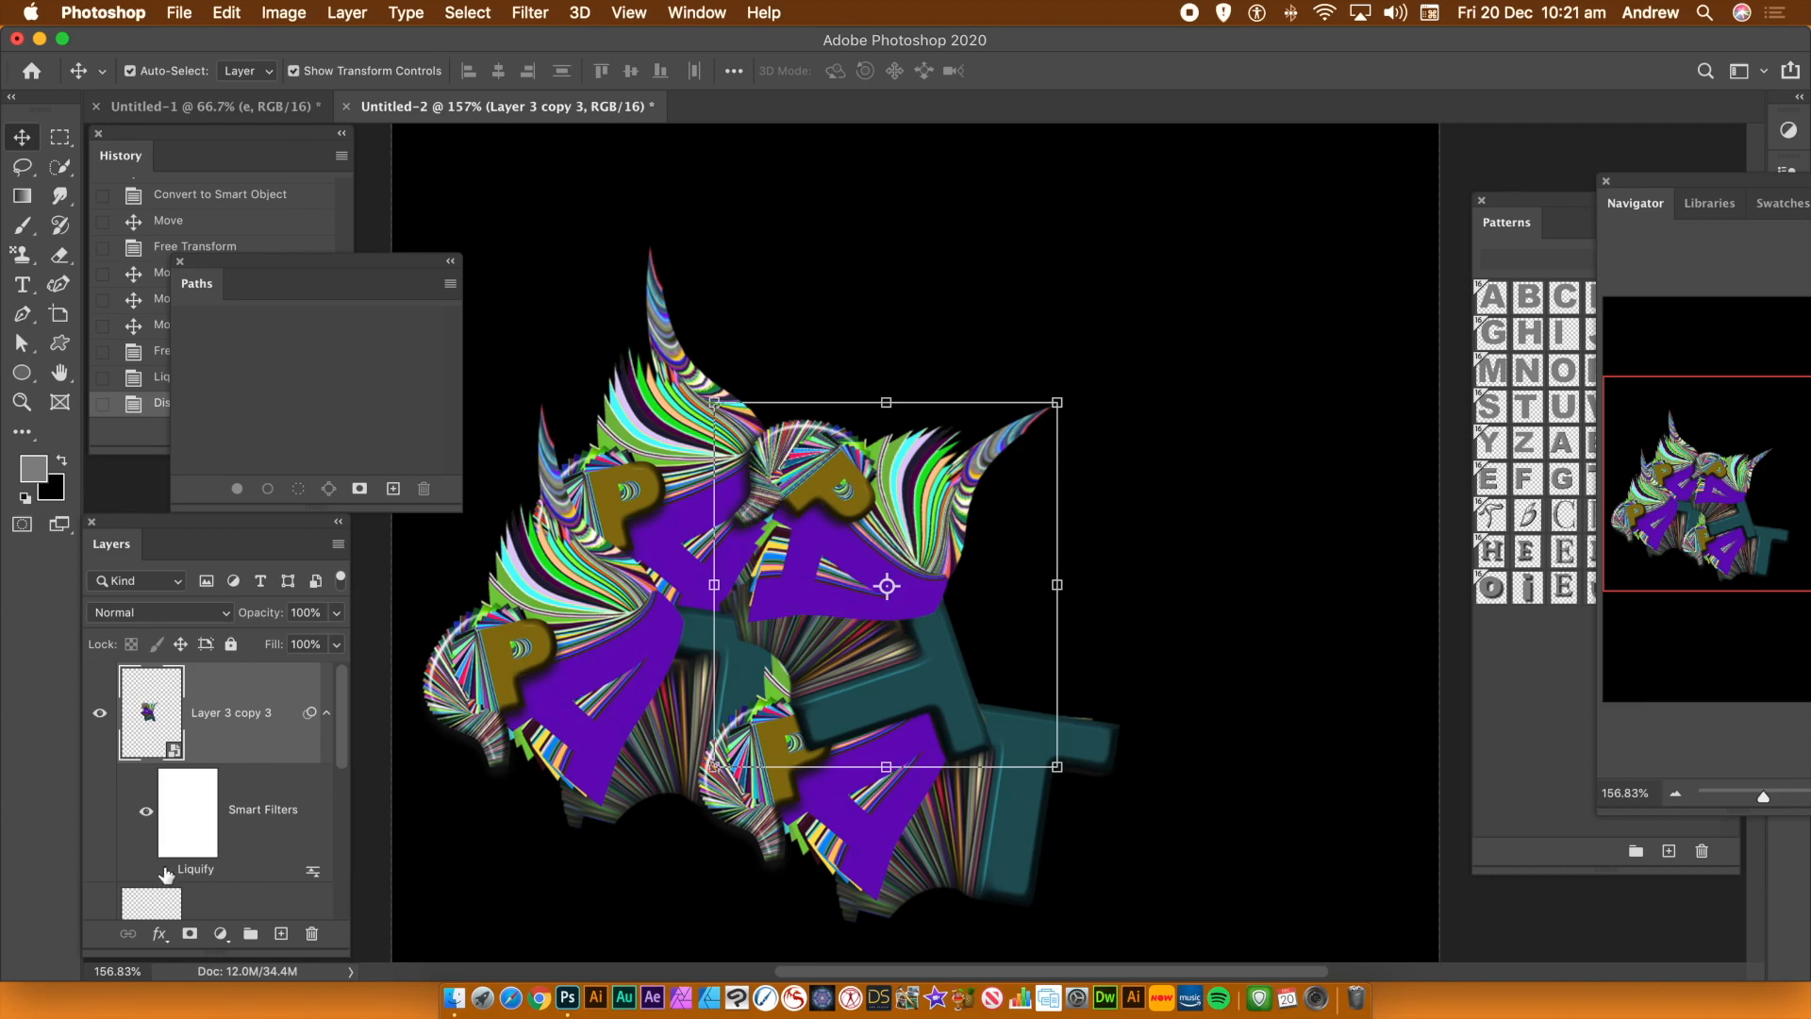
pyautogui.click(164, 874)
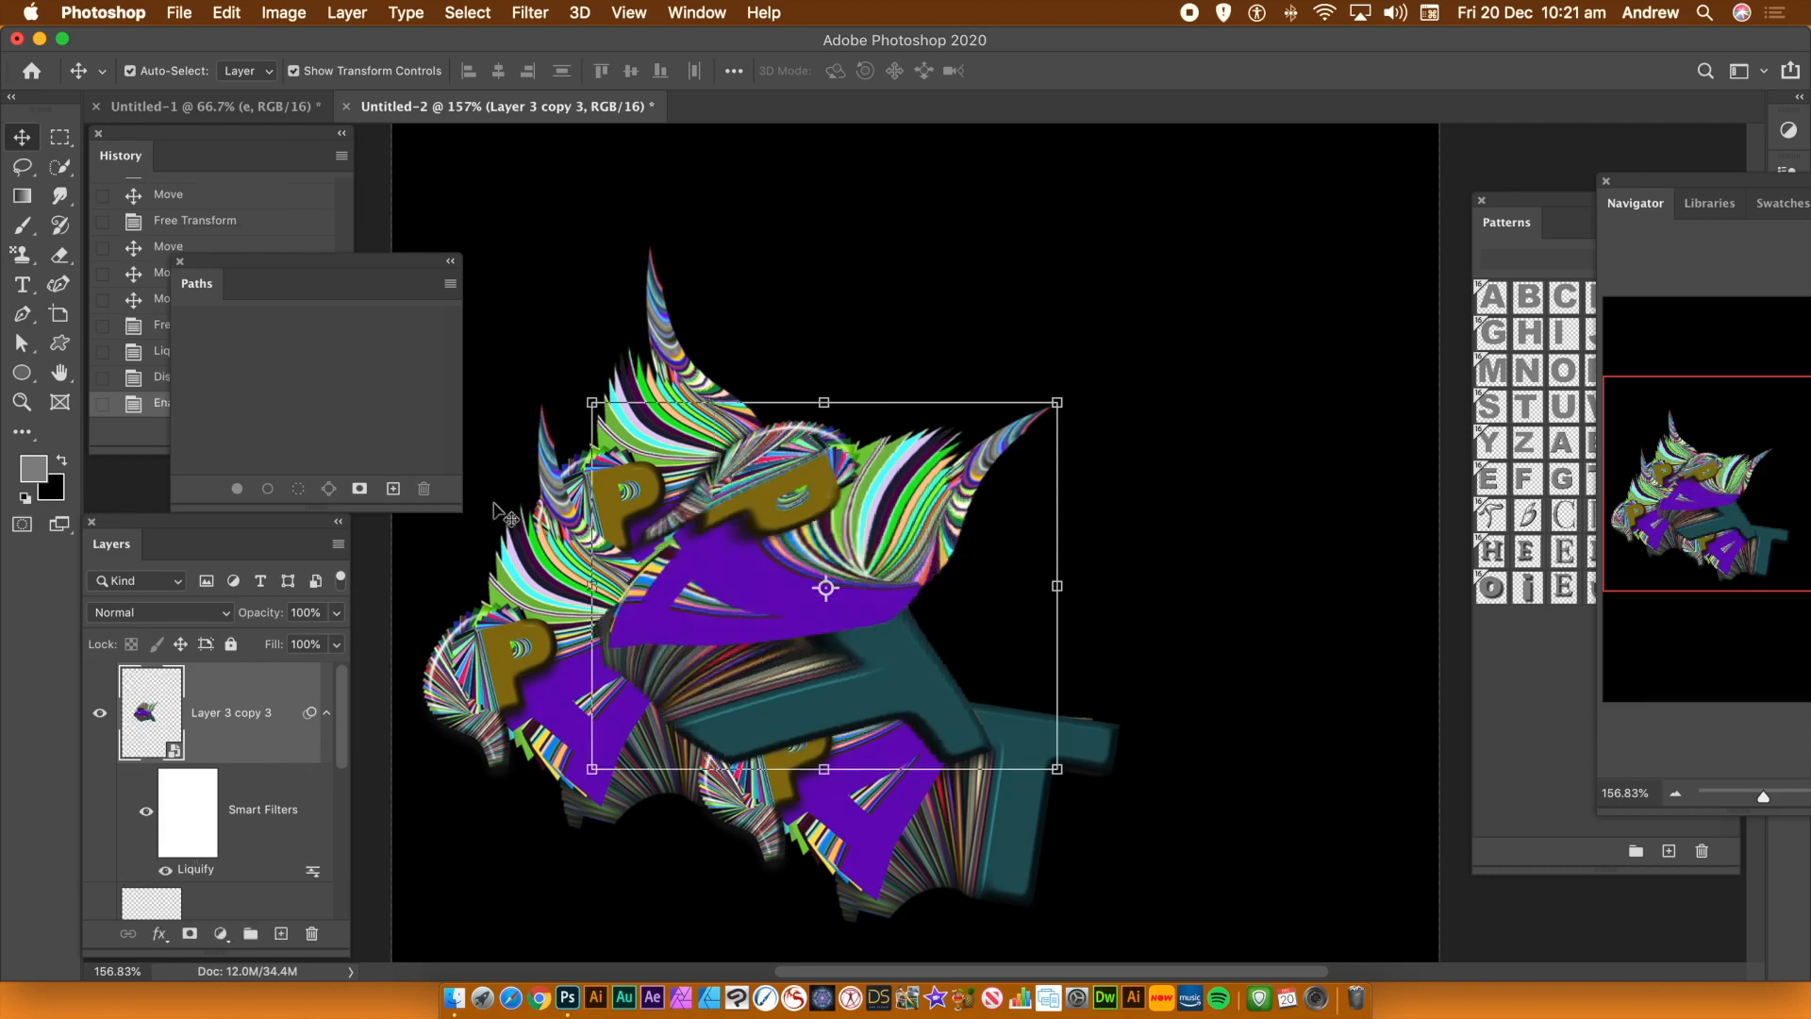
# Move the top trail copy up and to the right
pyautogui.moveTo(800, 509); pyautogui.dragTo(971, 419)
pyautogui.click(849, 280)
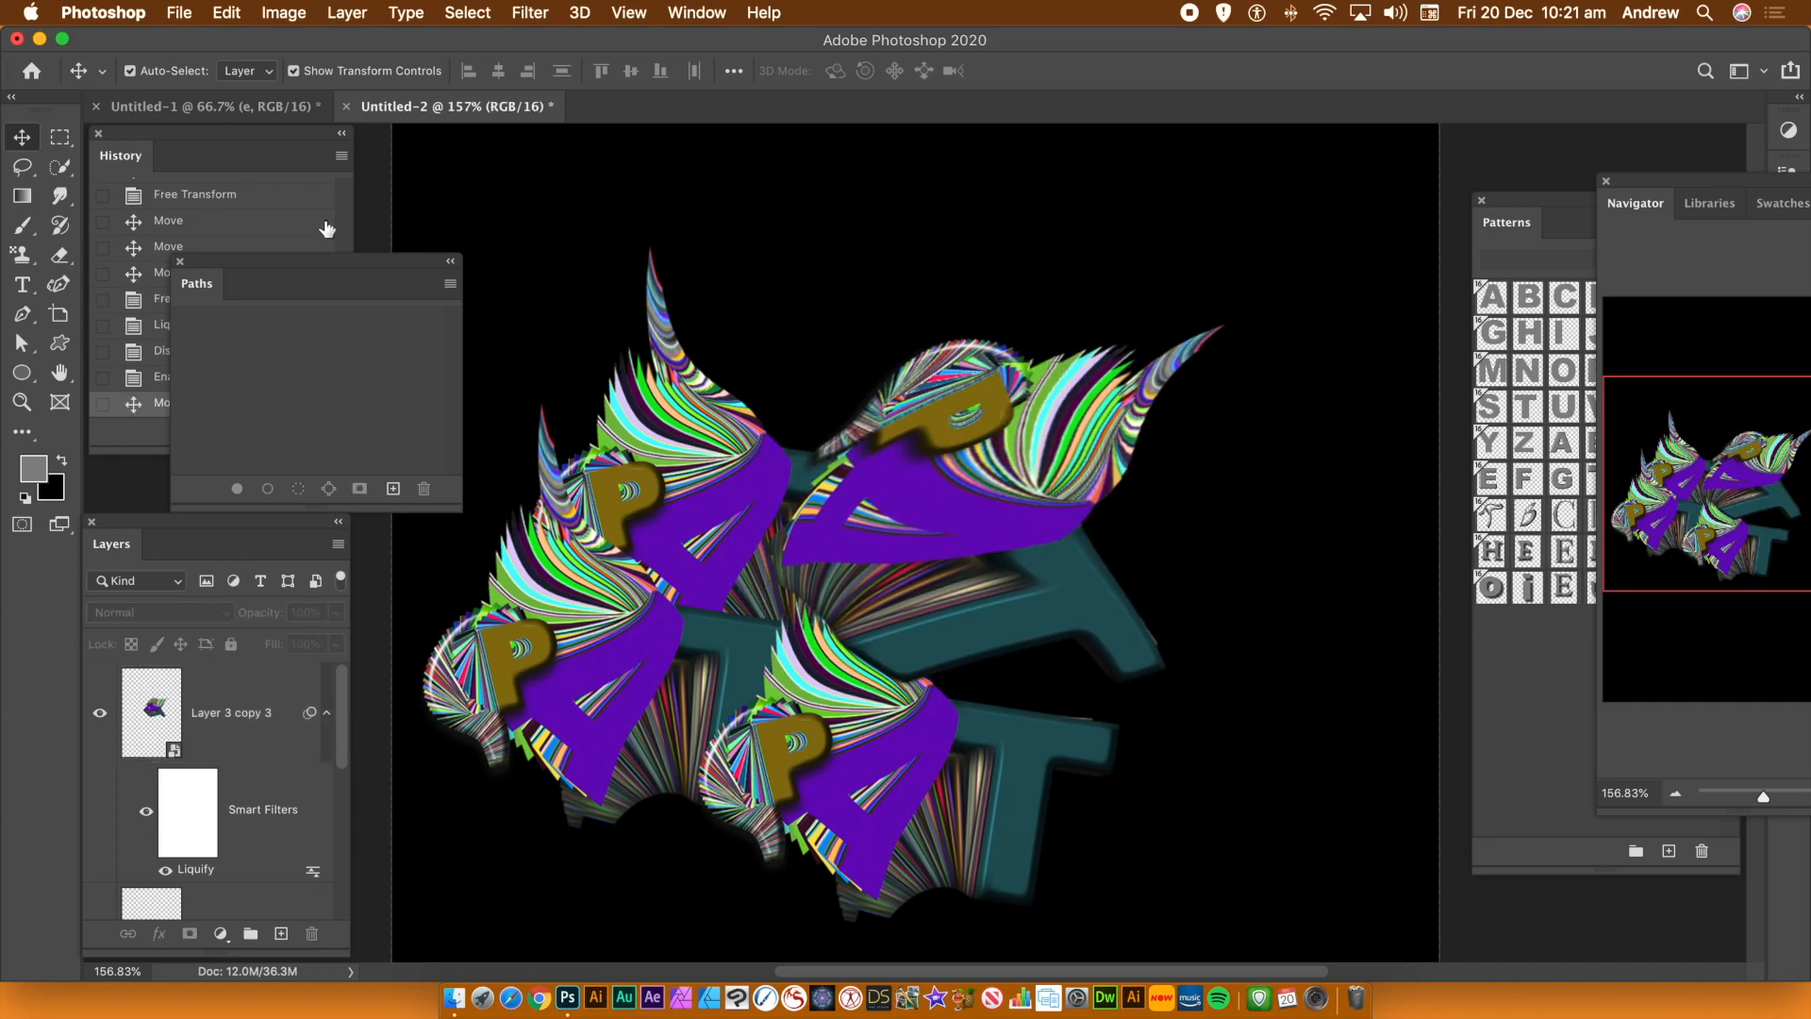
# Select all the trail copies and convert them into a single smart object
pyautogui.click(436, 195)
pyautogui.moveTo(437, 195); pyautogui.dragTo(1283, 941)
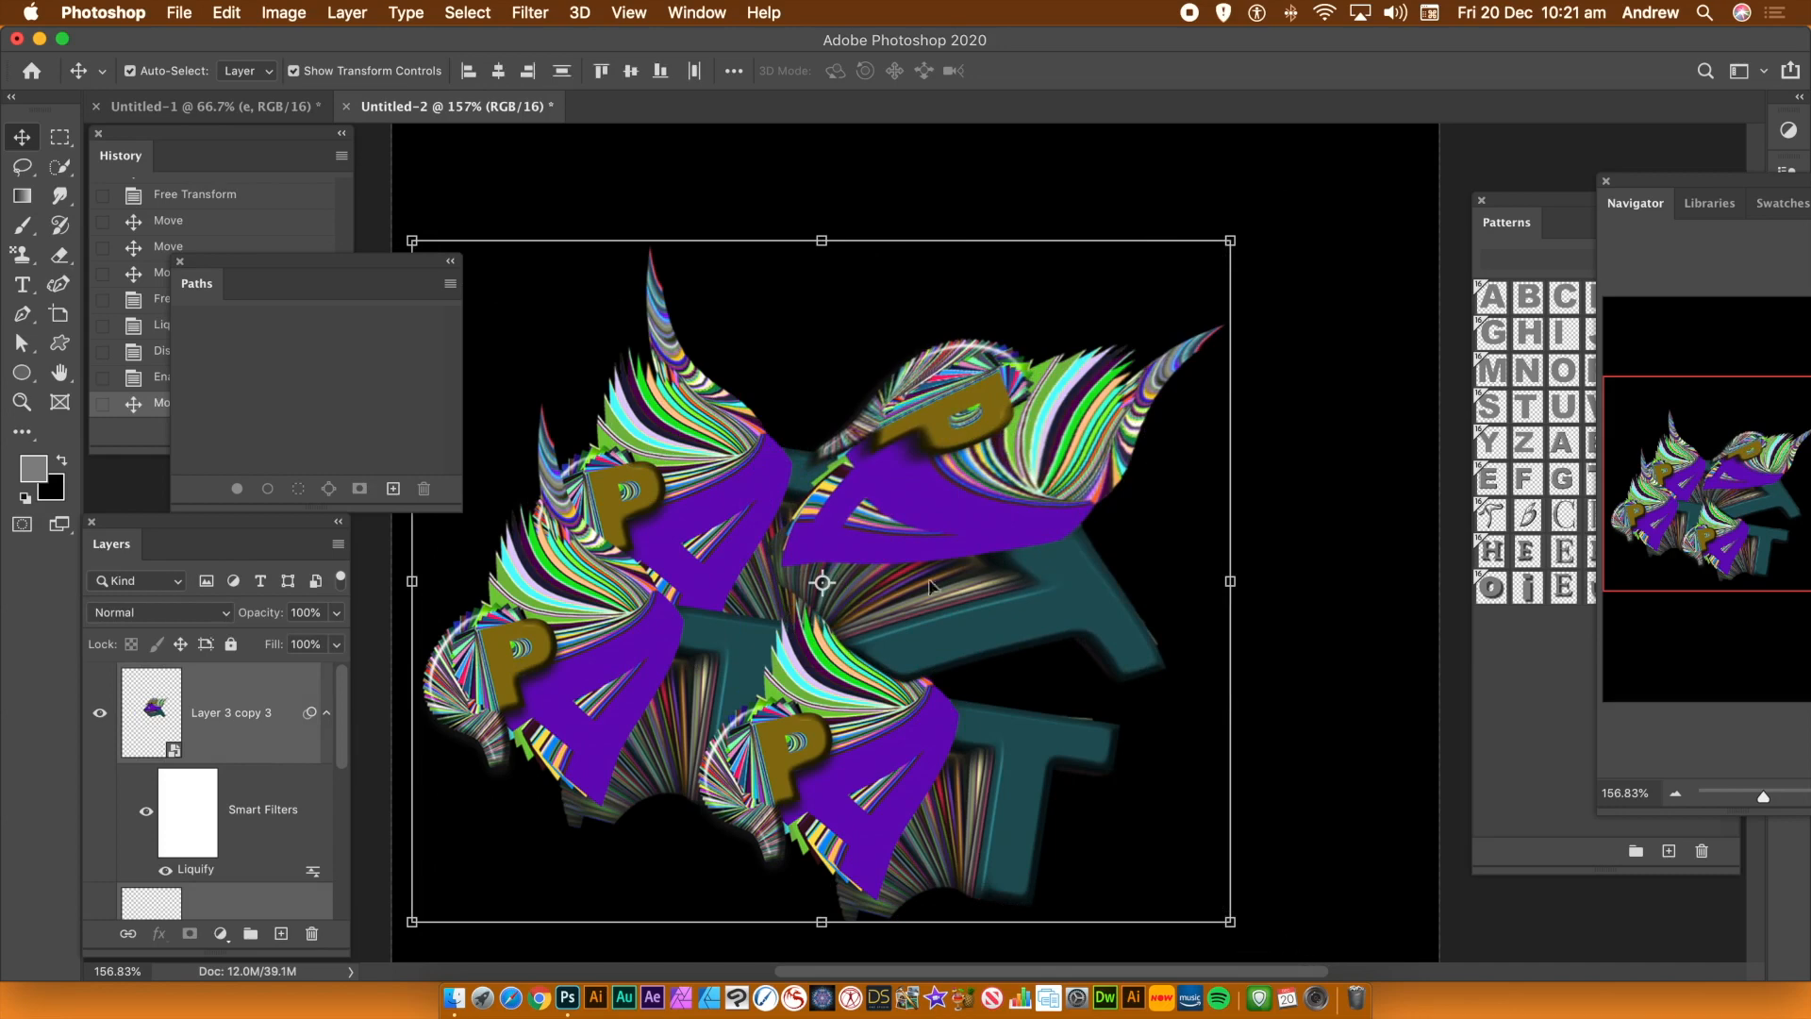
pyautogui.click(364, 14)
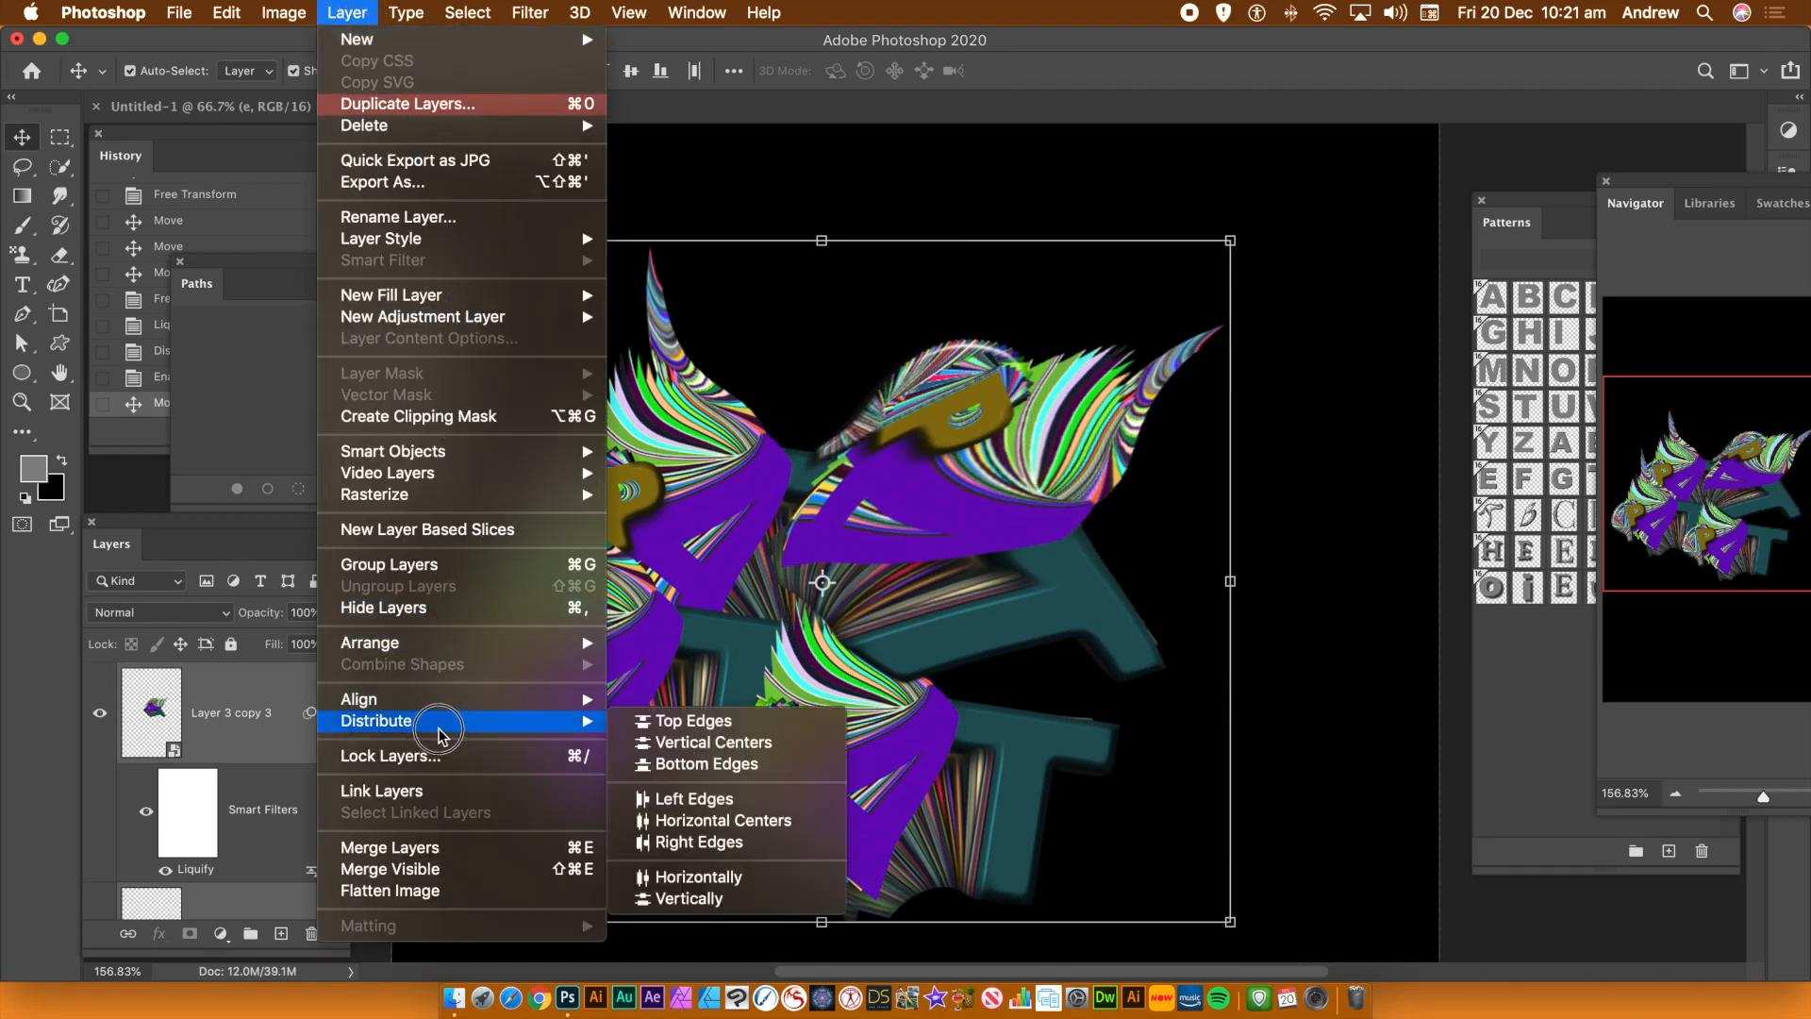
pyautogui.moveTo(525, 453)
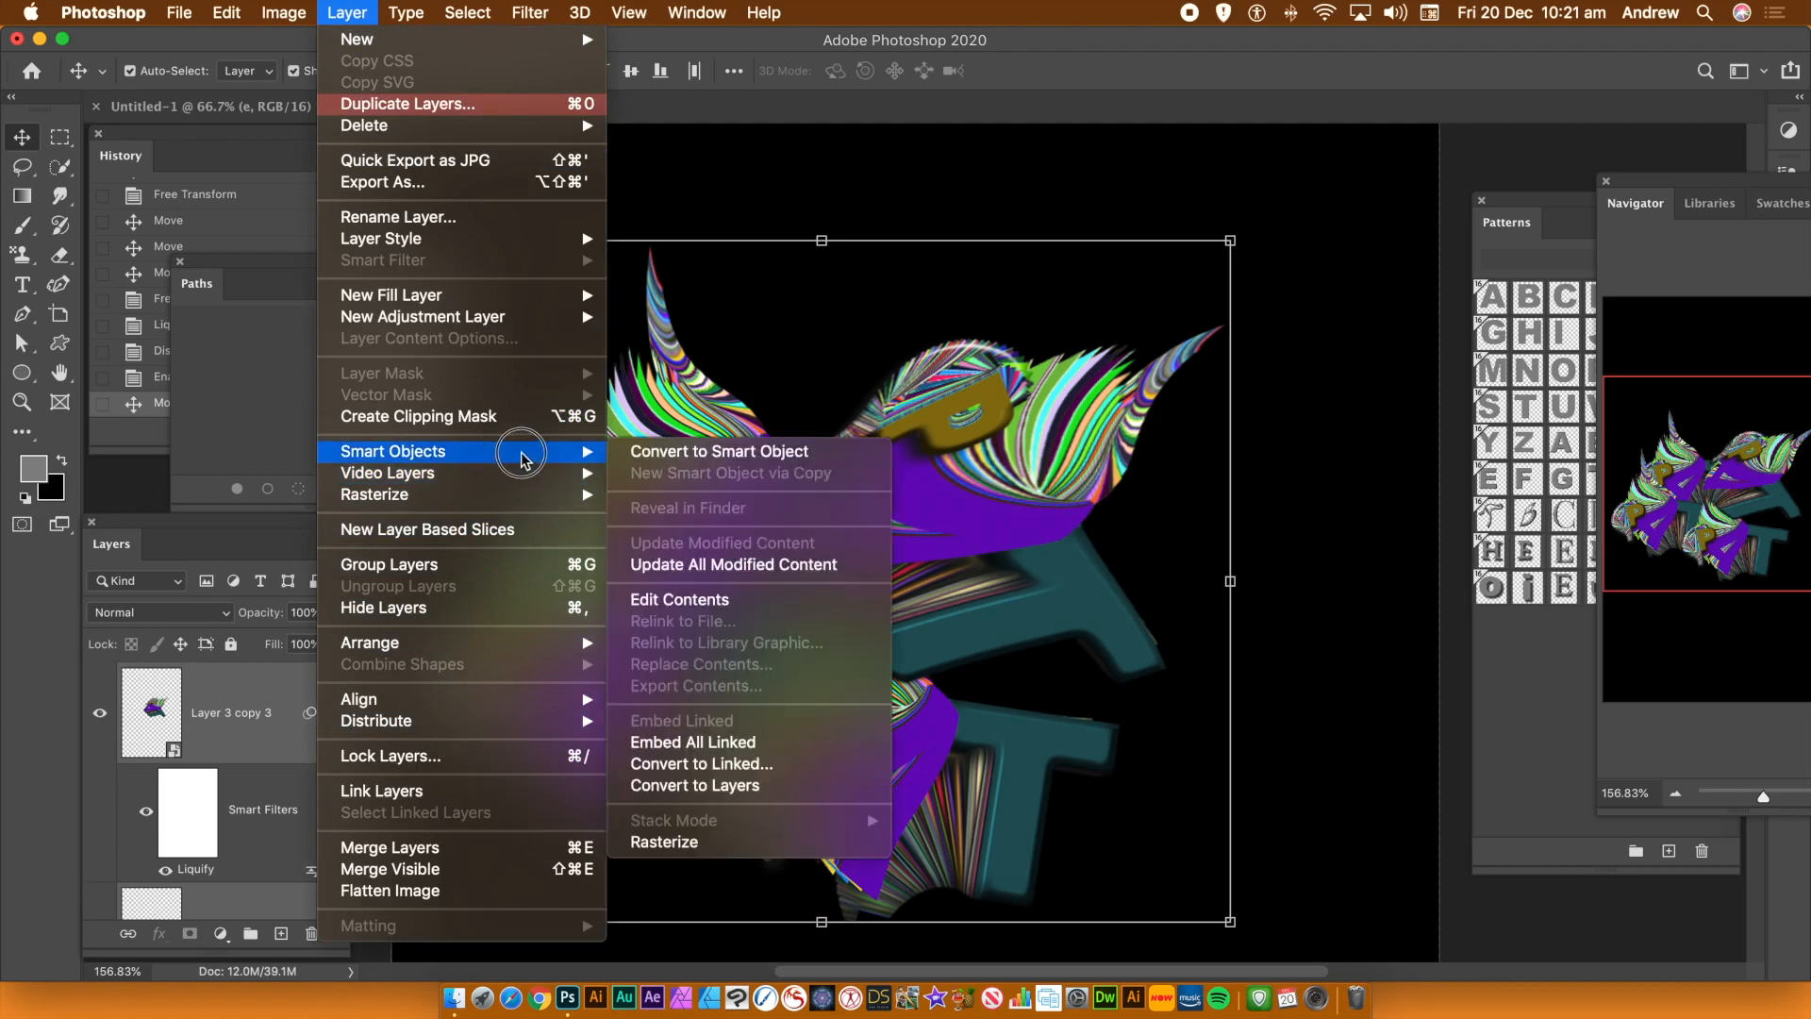
pyautogui.click(665, 453)
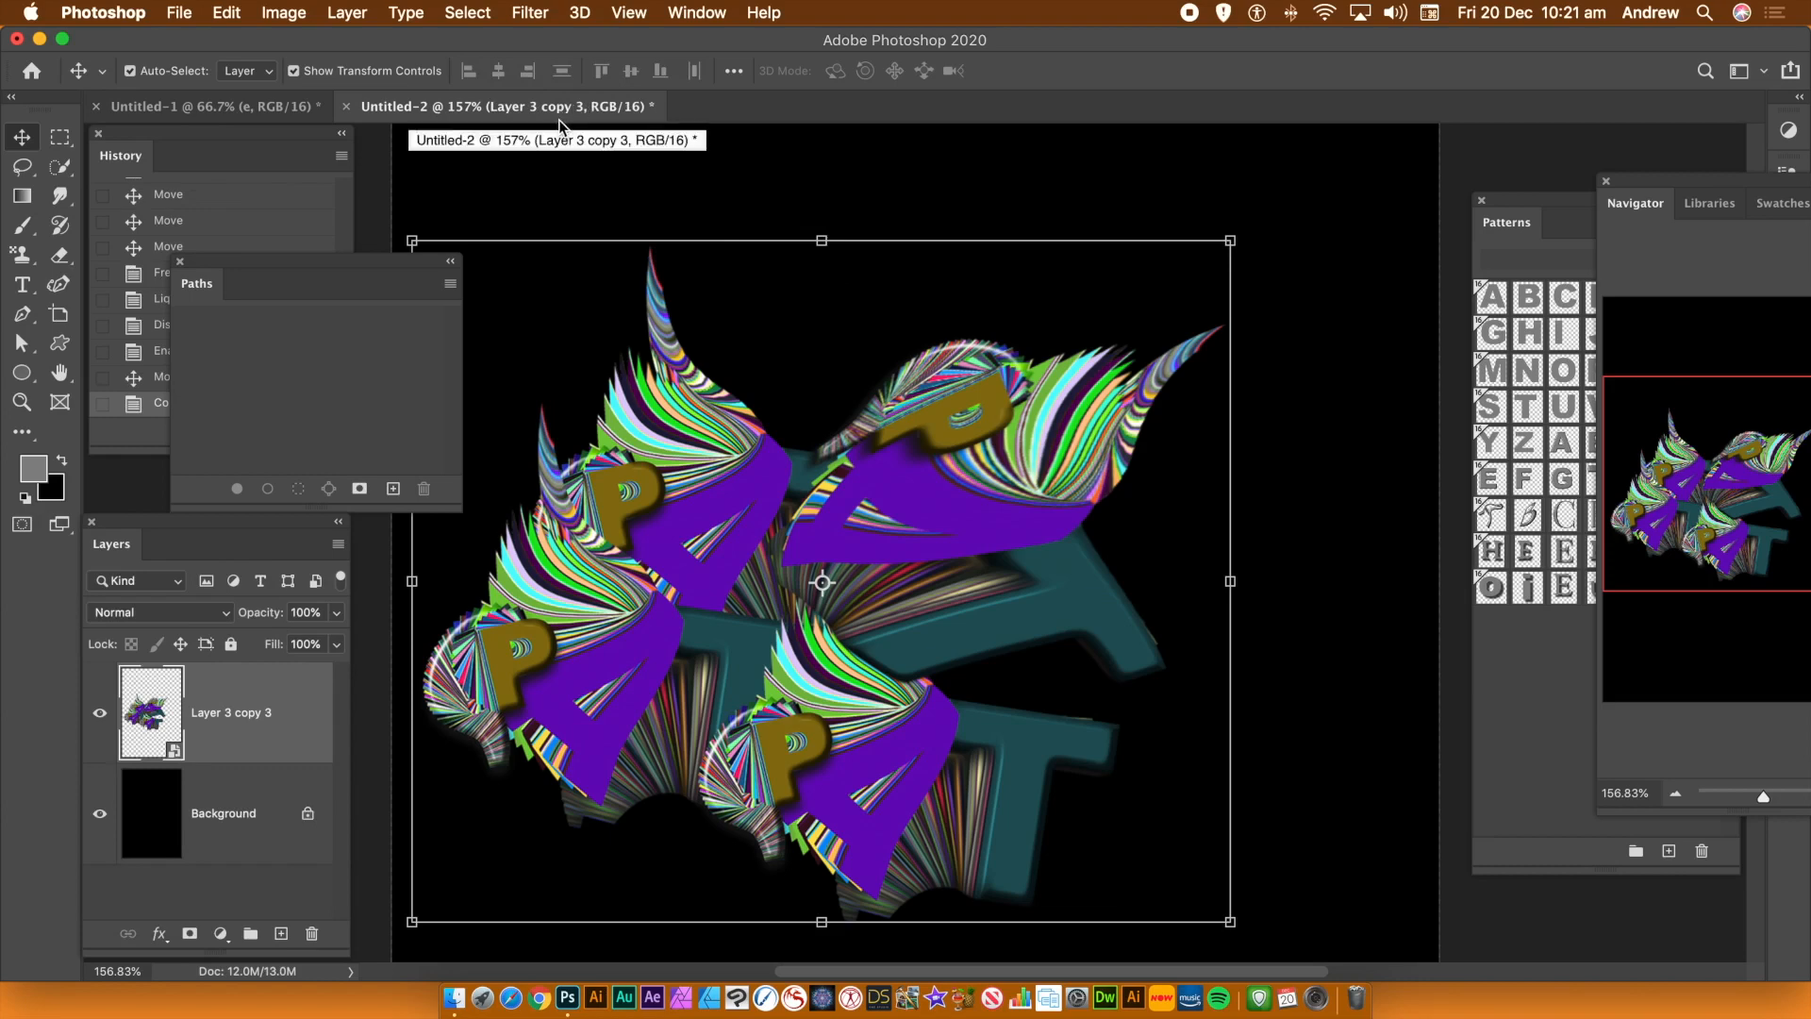
# Switch to the letter document and revert it to its initial New state in the History
pyautogui.click(1527, 207)
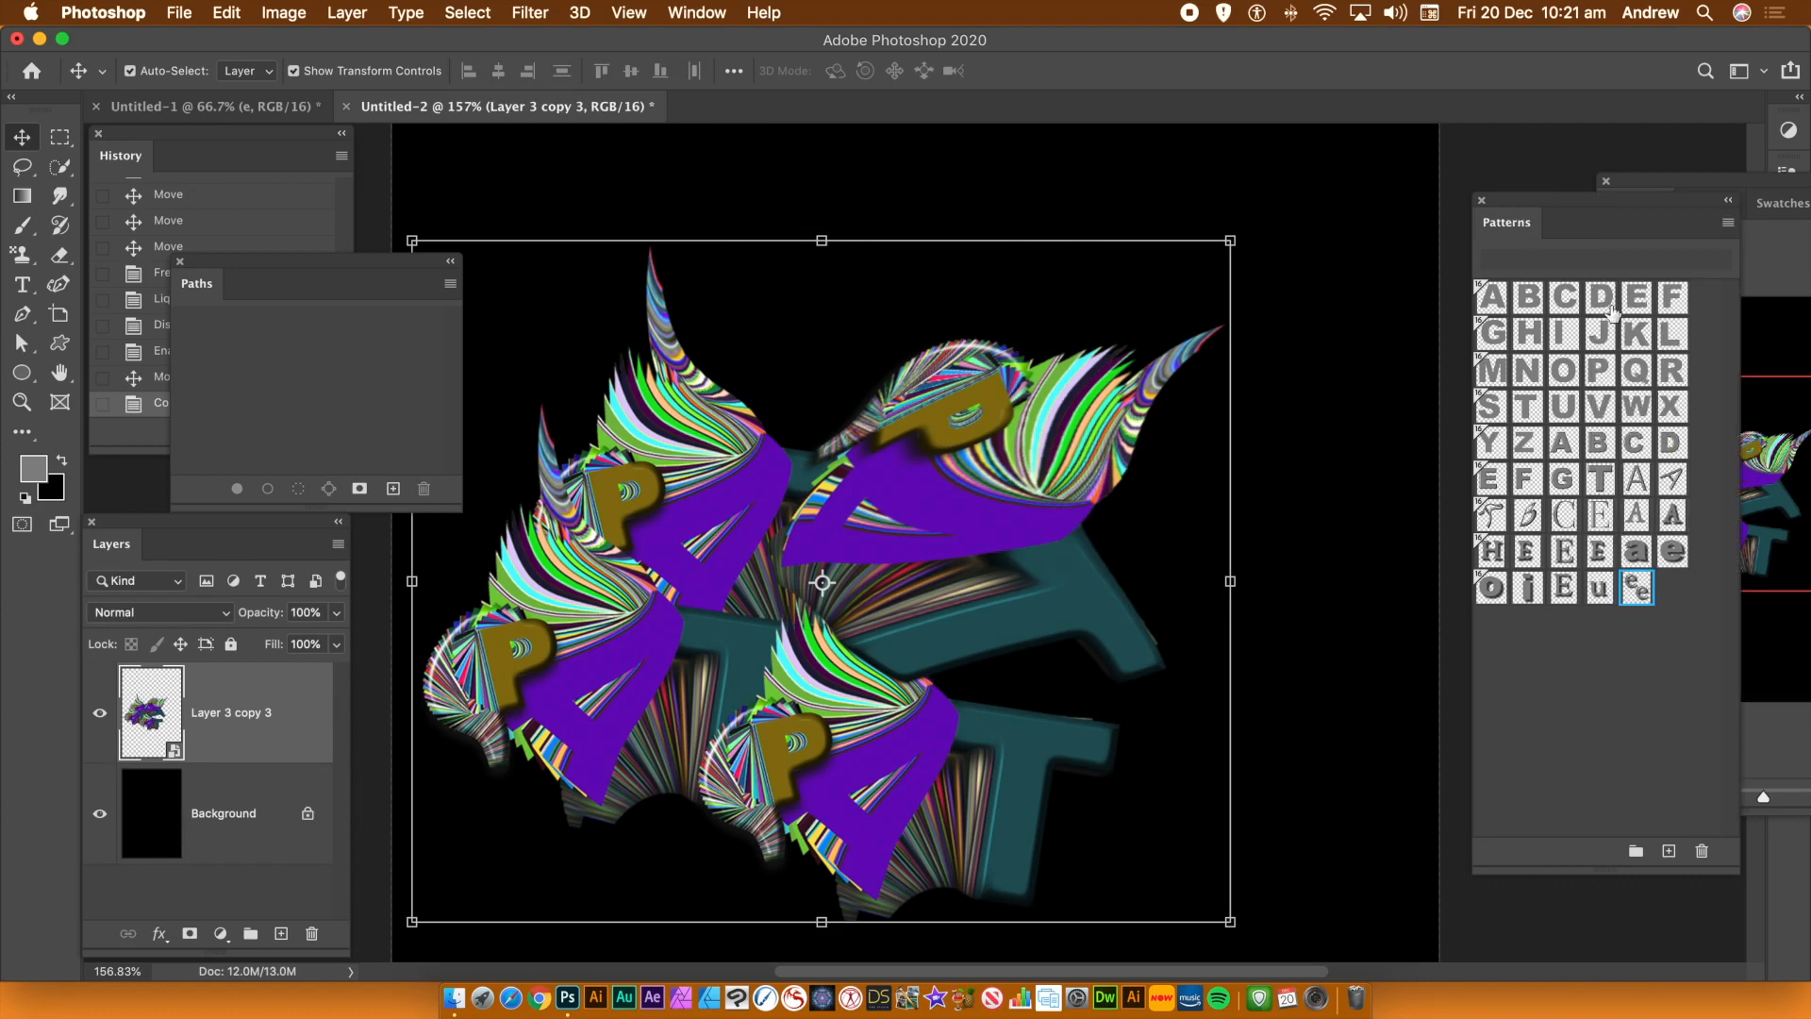
pyautogui.click(481, 112)
pyautogui.click(221, 109)
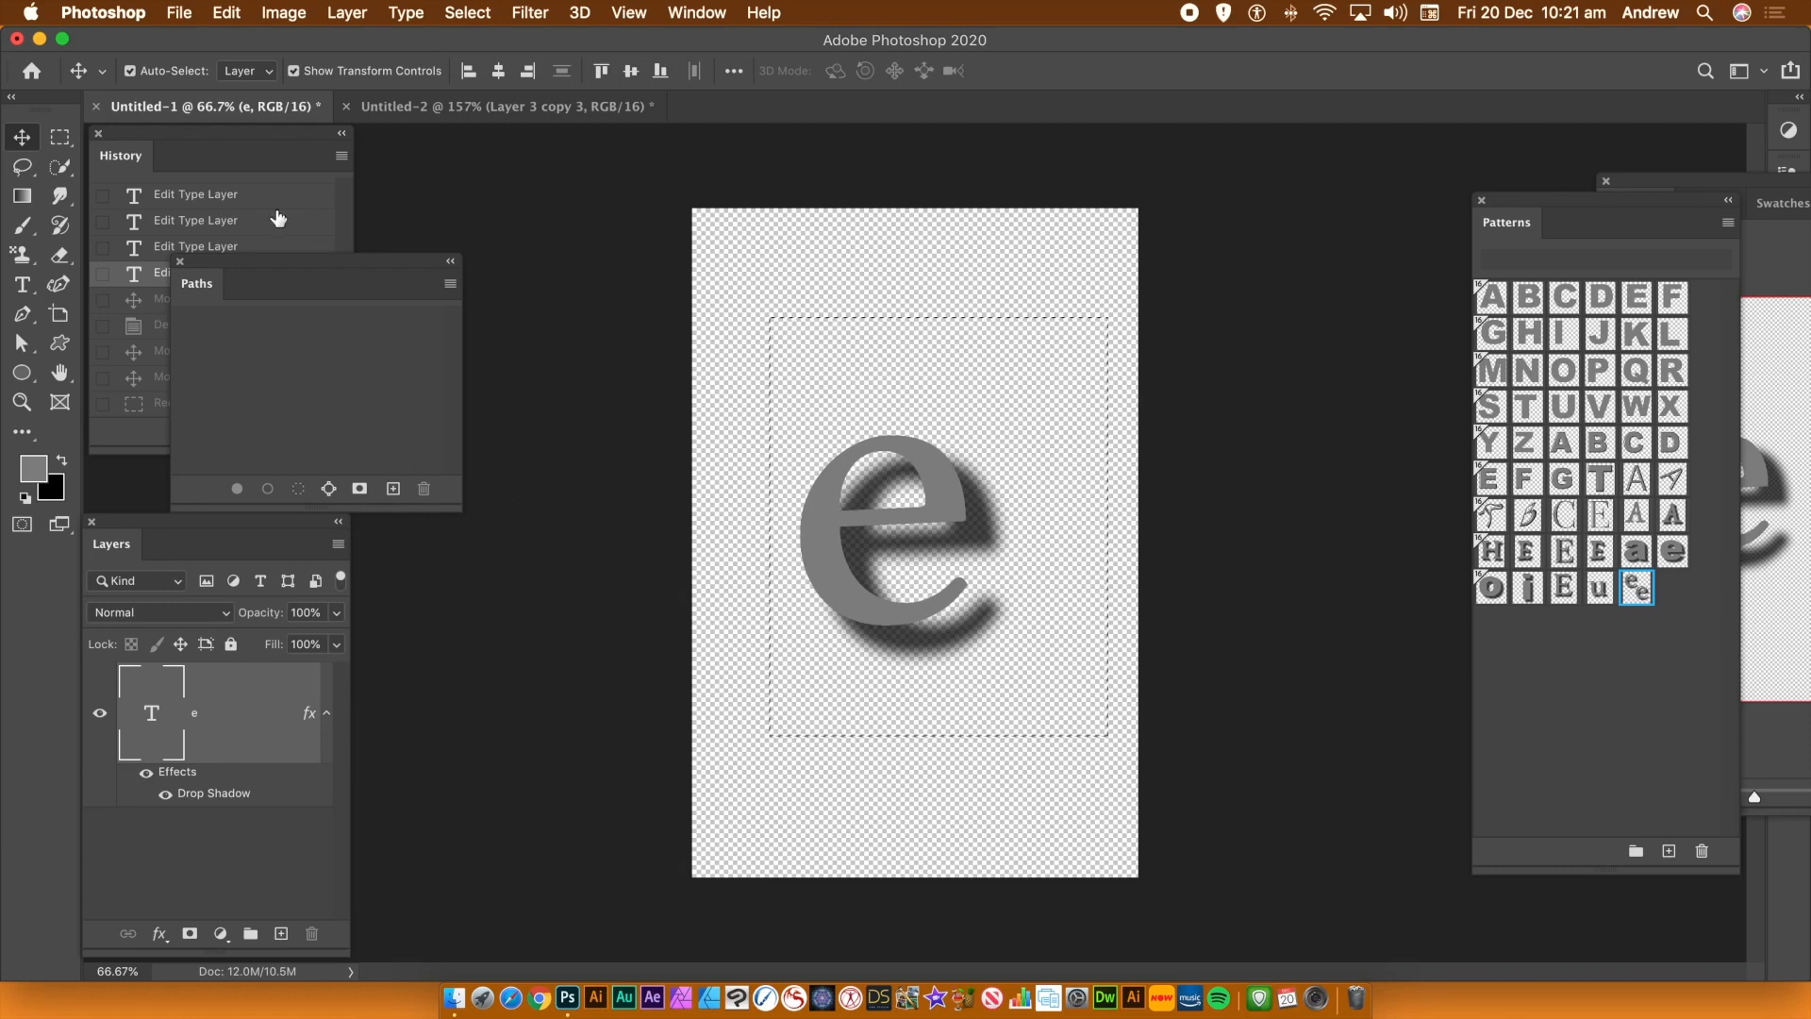
pyautogui.click(341, 221)
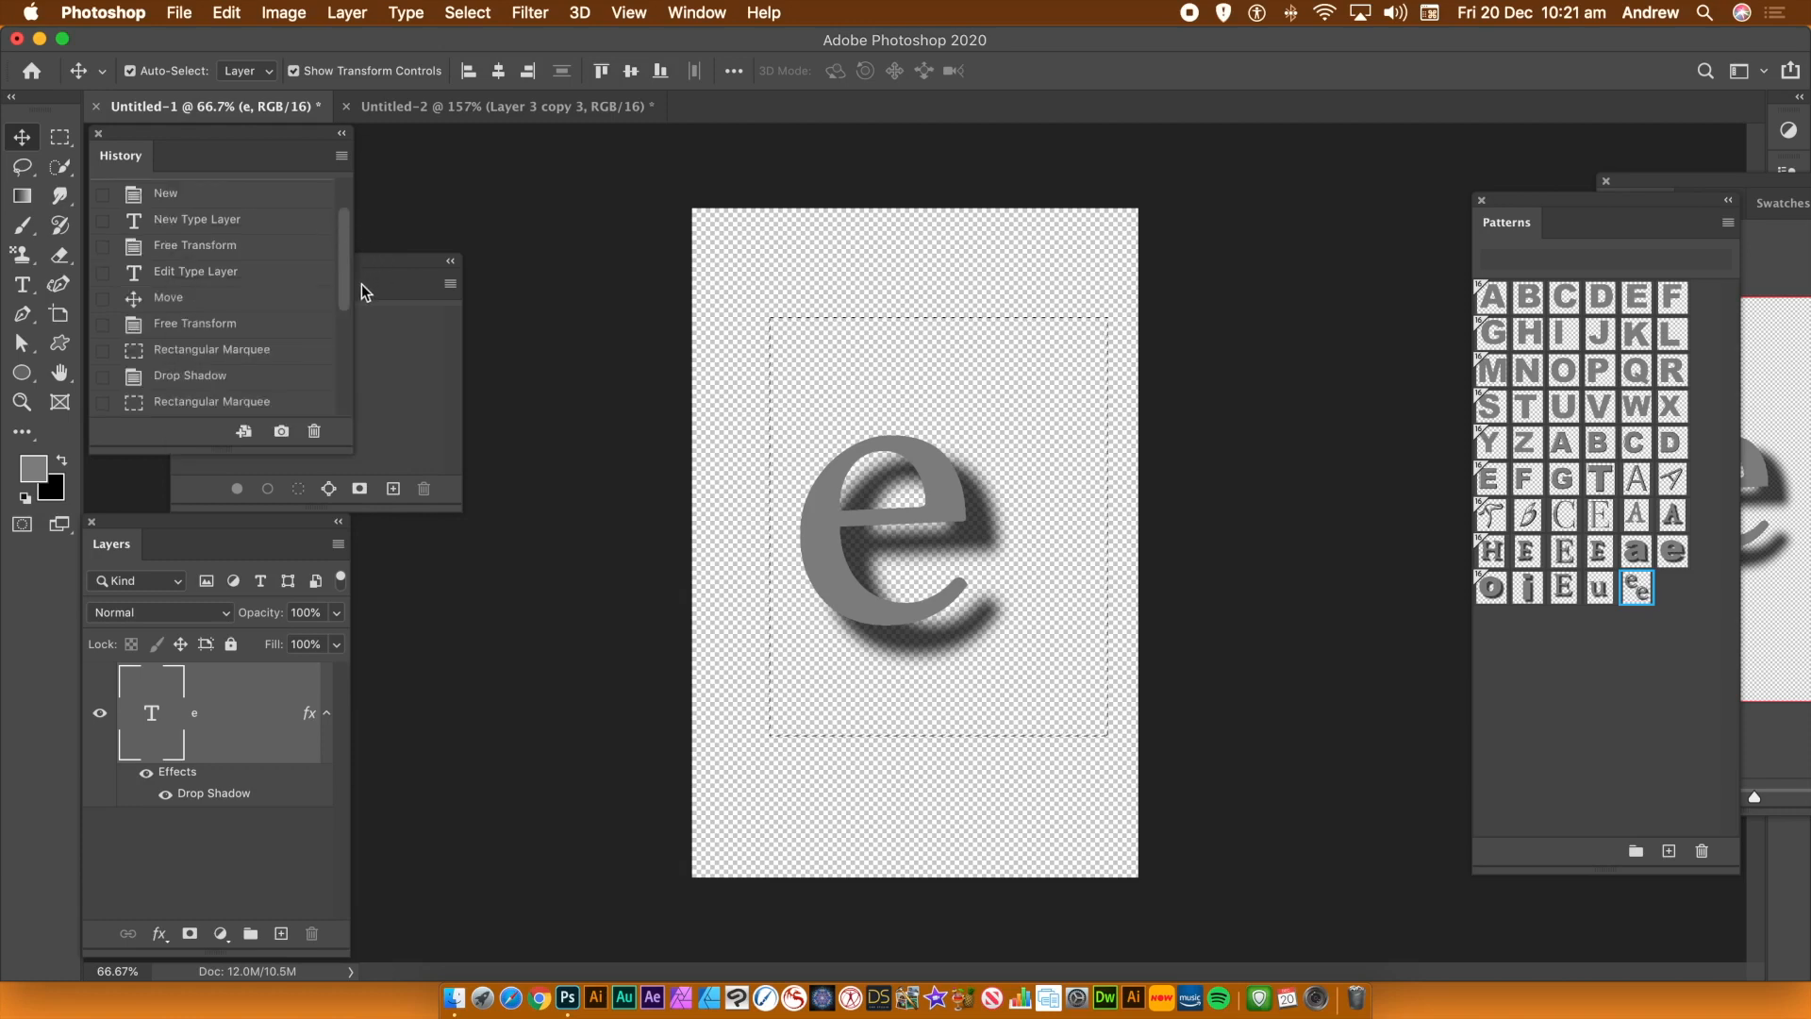
pyautogui.moveTo(340, 253); pyautogui.dragTo(346, 208)
pyautogui.click(206, 239)
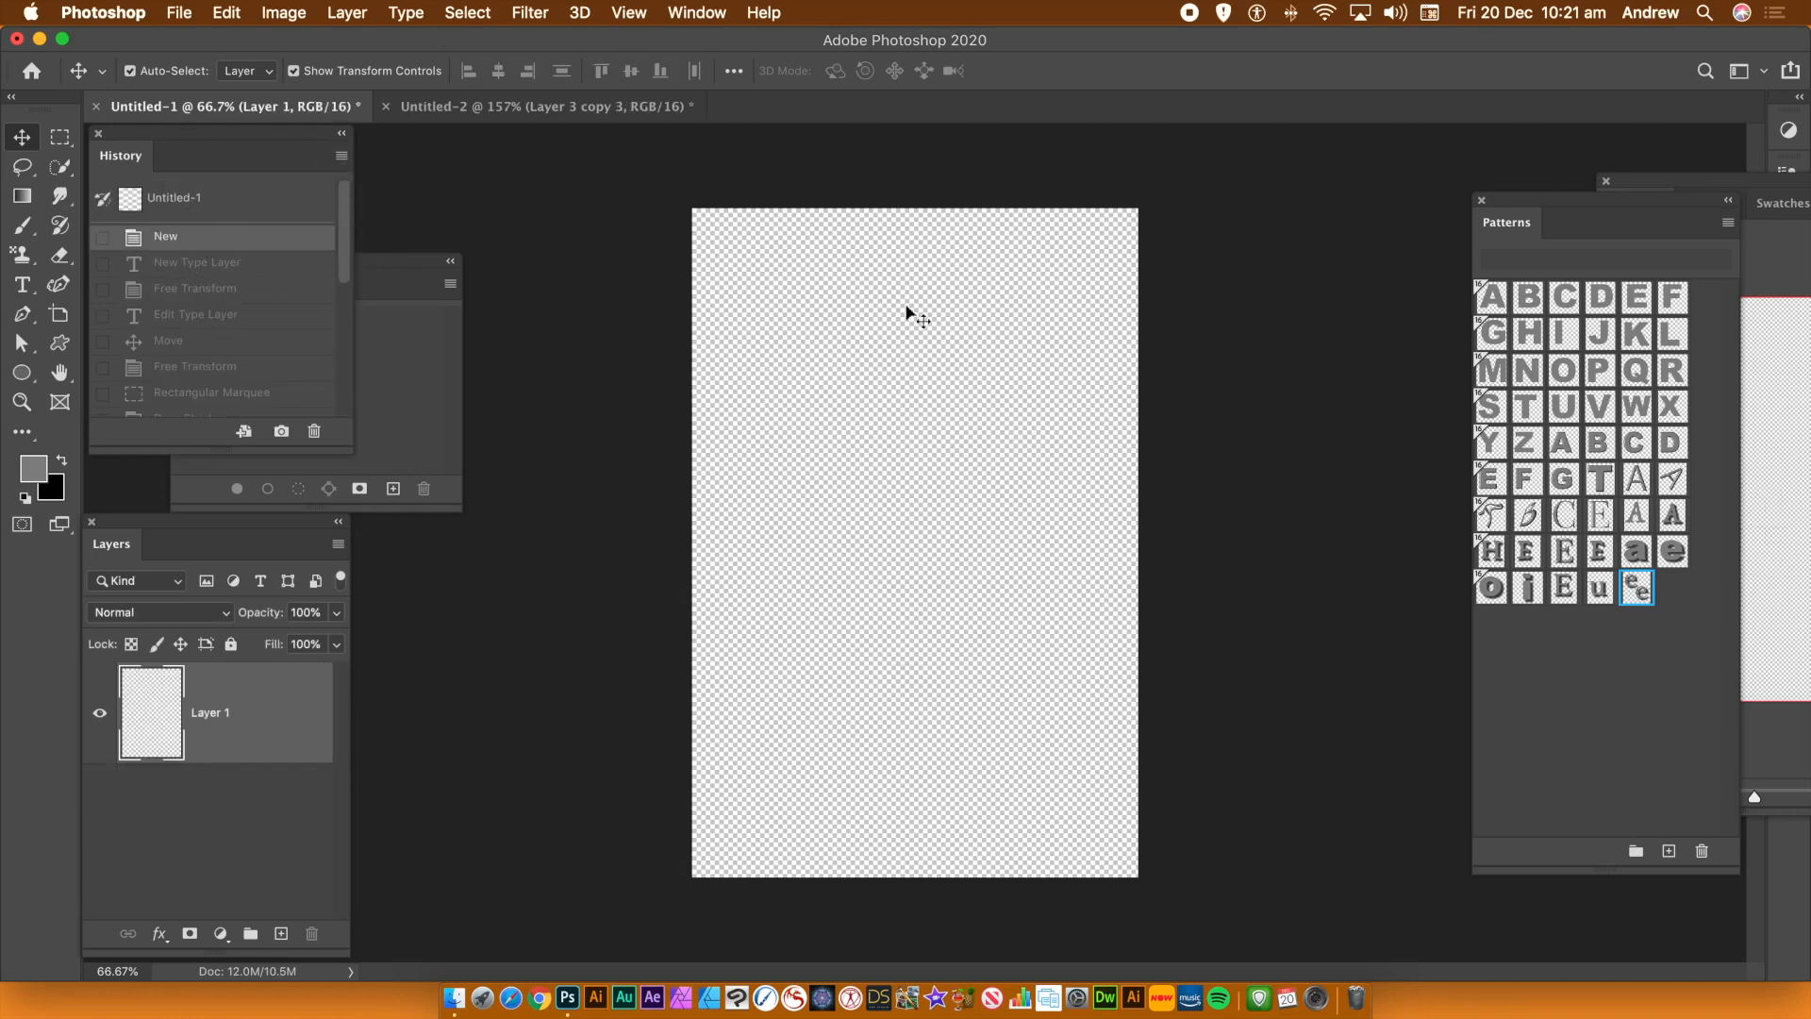
pyautogui.click(179, 12)
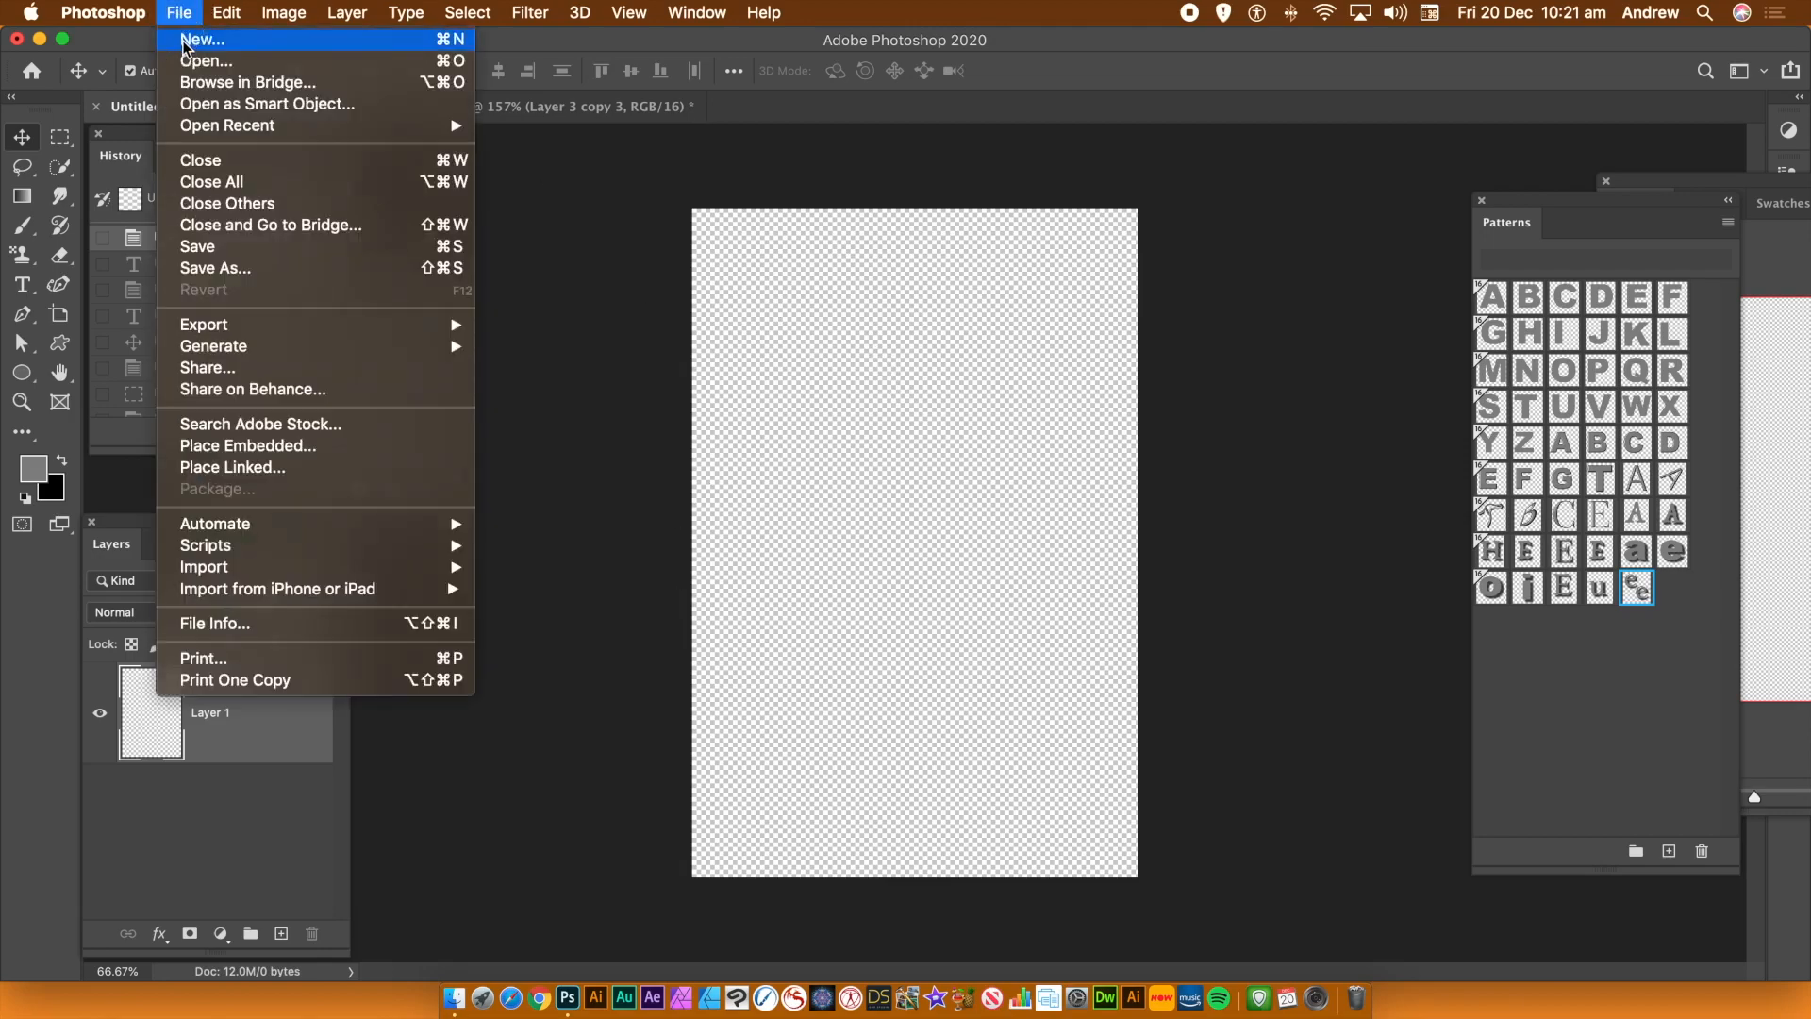
pyautogui.click(185, 42)
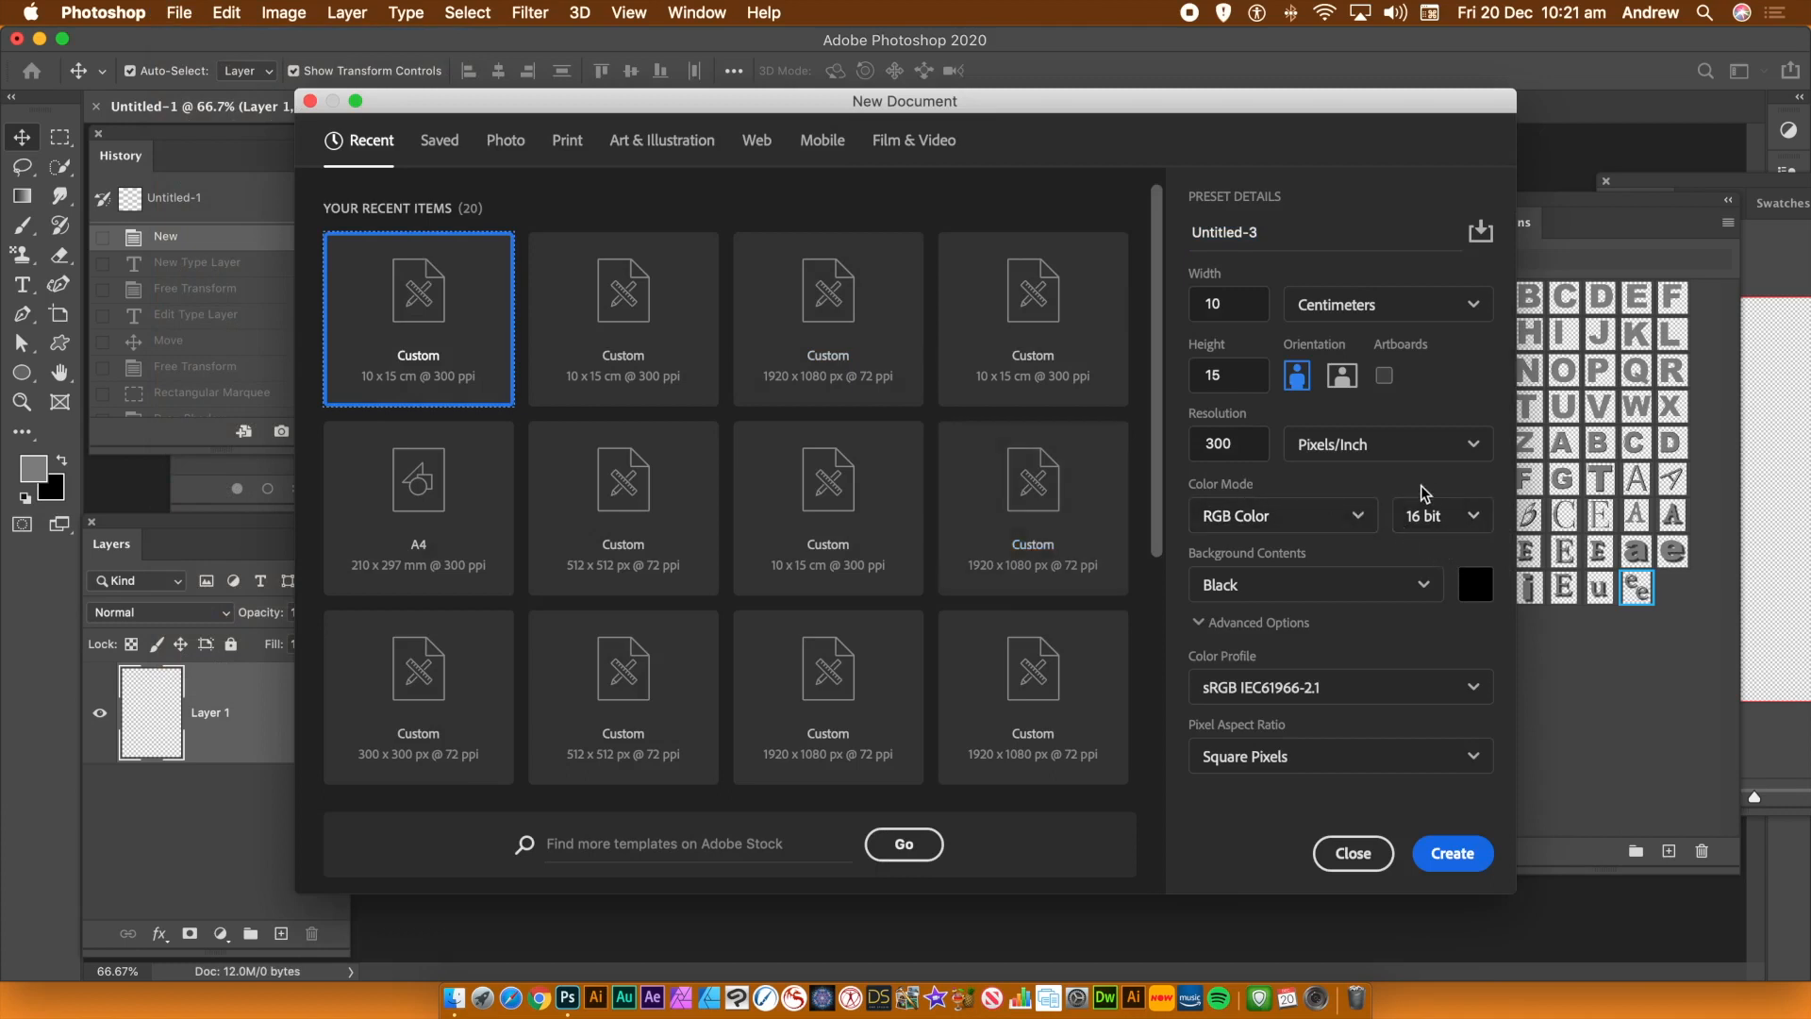
pyautogui.click(1292, 594)
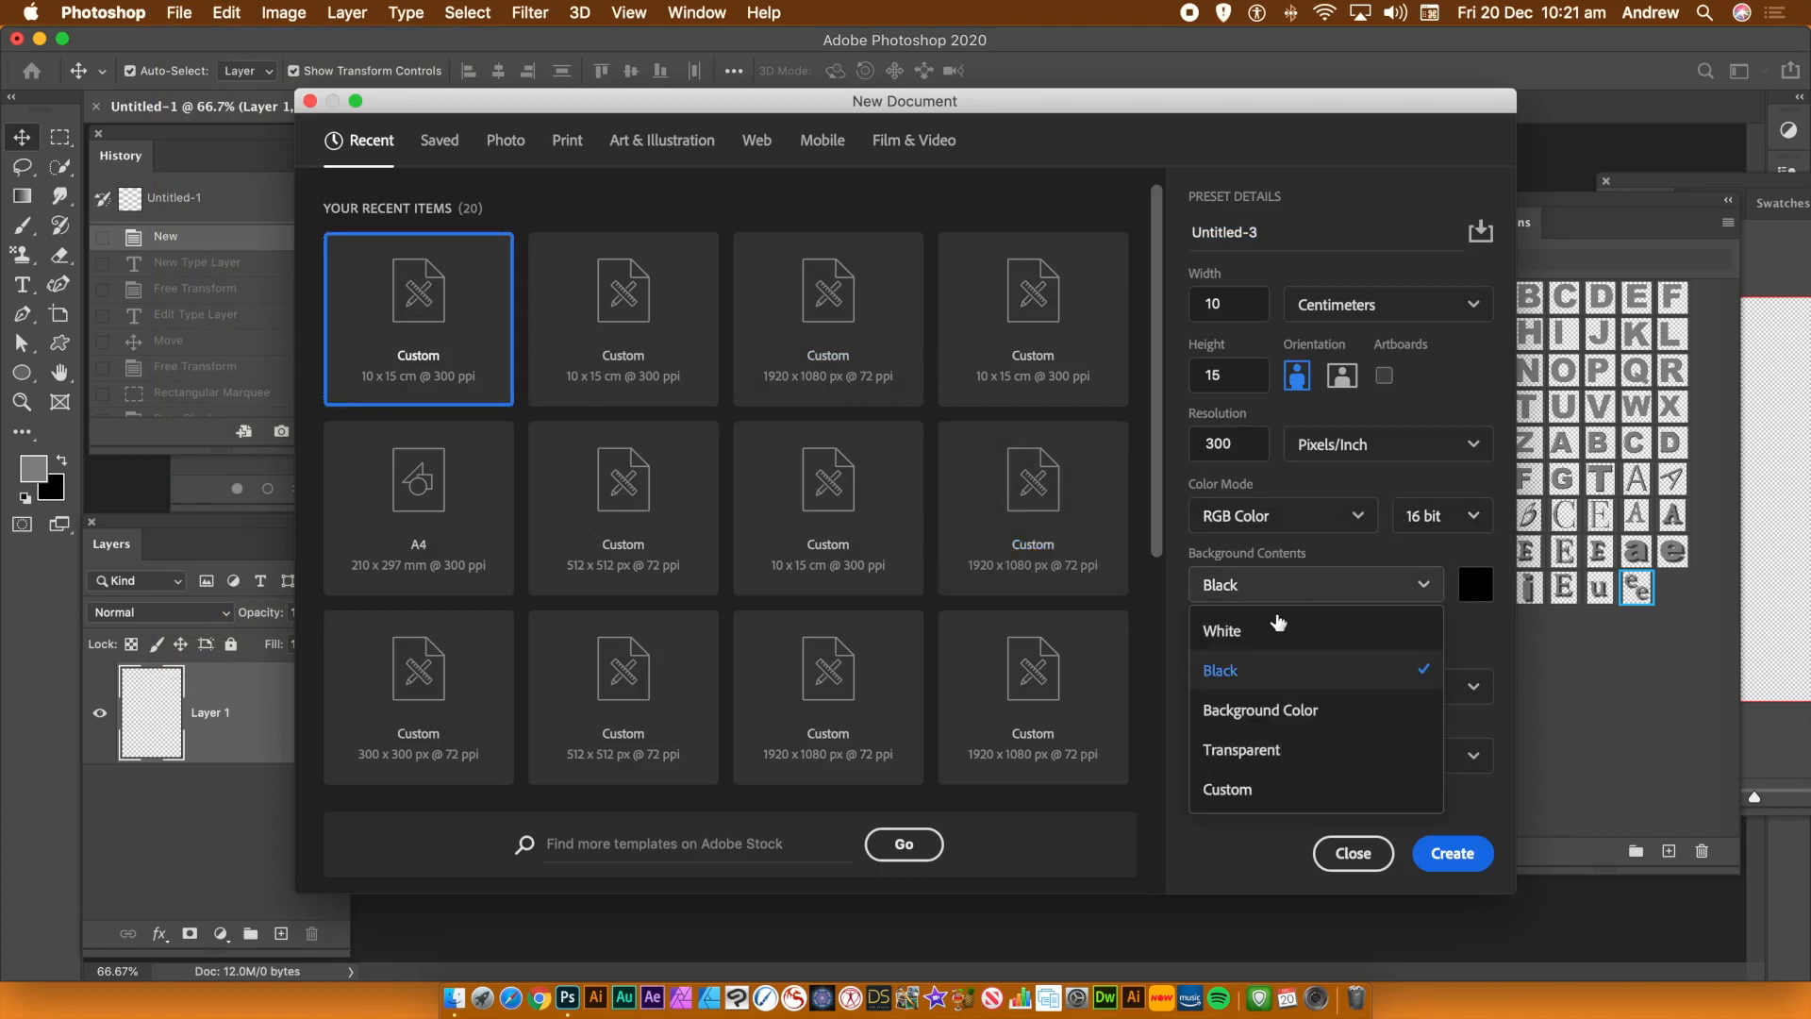
pyautogui.click(1259, 748)
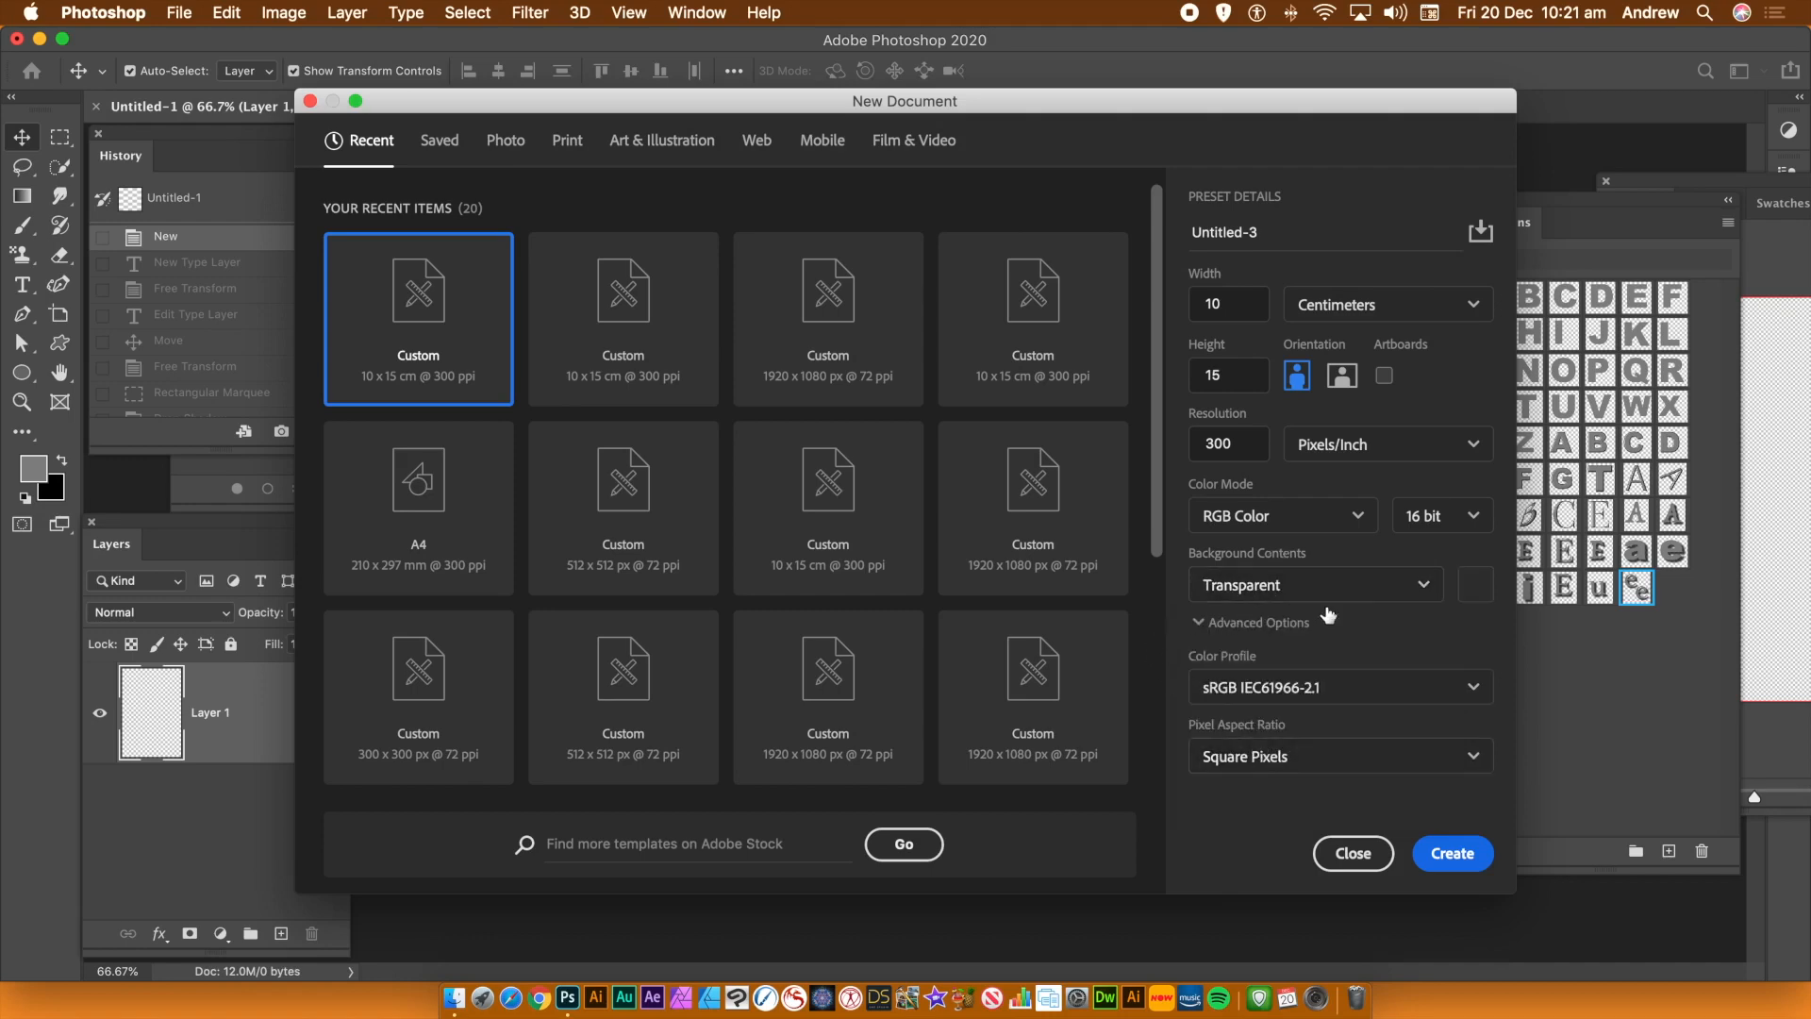
pyautogui.click(1352, 852)
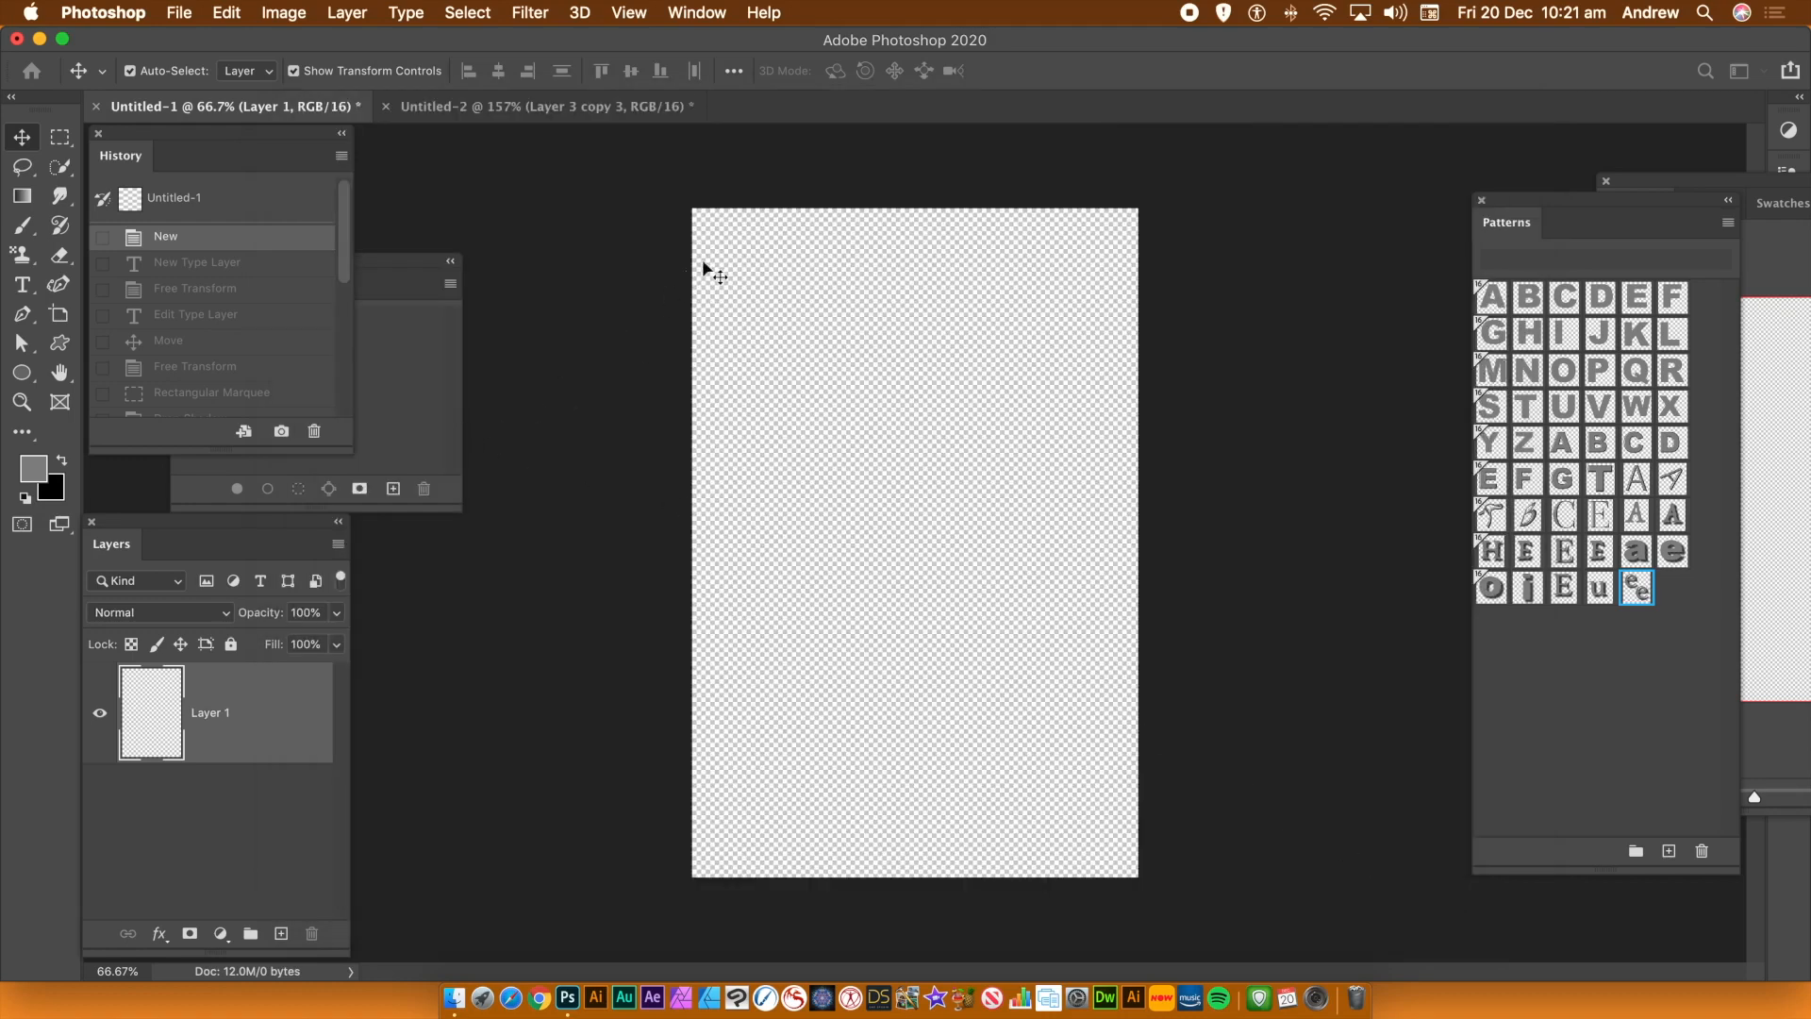
# Create a type layer with a lowercase "s" in Arial Black in the letter document
pyautogui.click(21, 288)
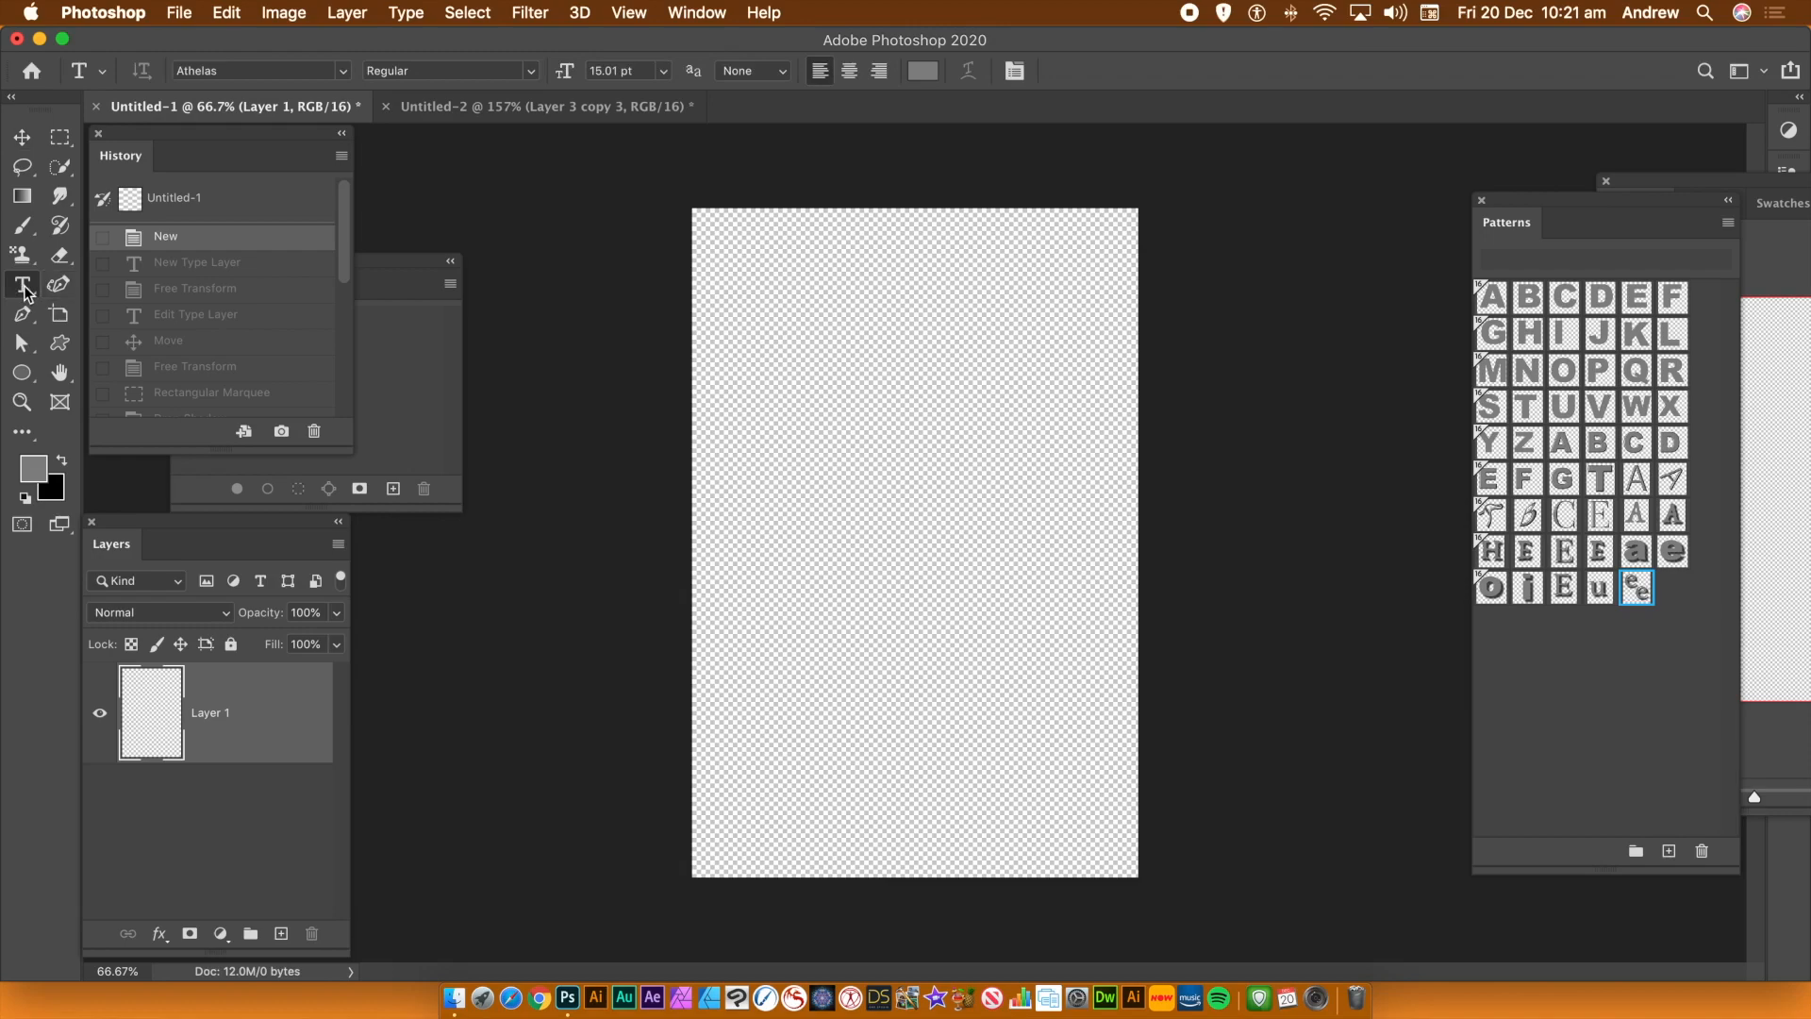
pyautogui.click(338, 74)
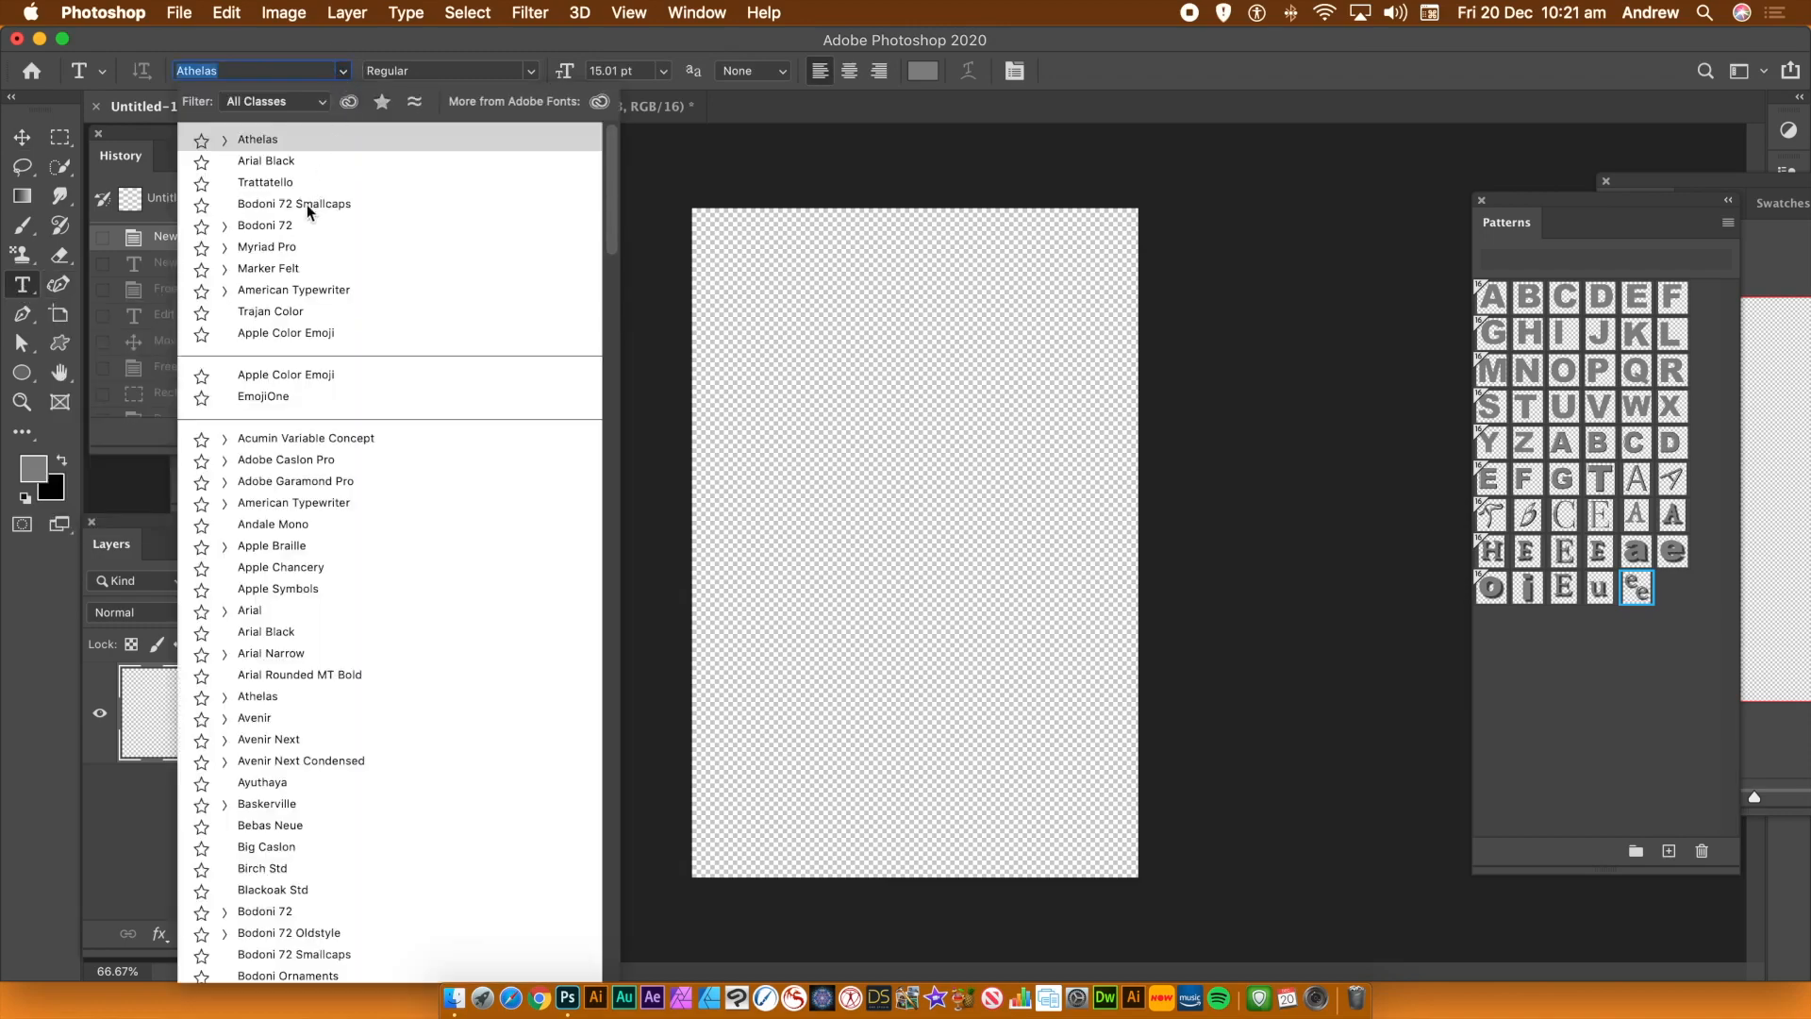
pyautogui.click(263, 161)
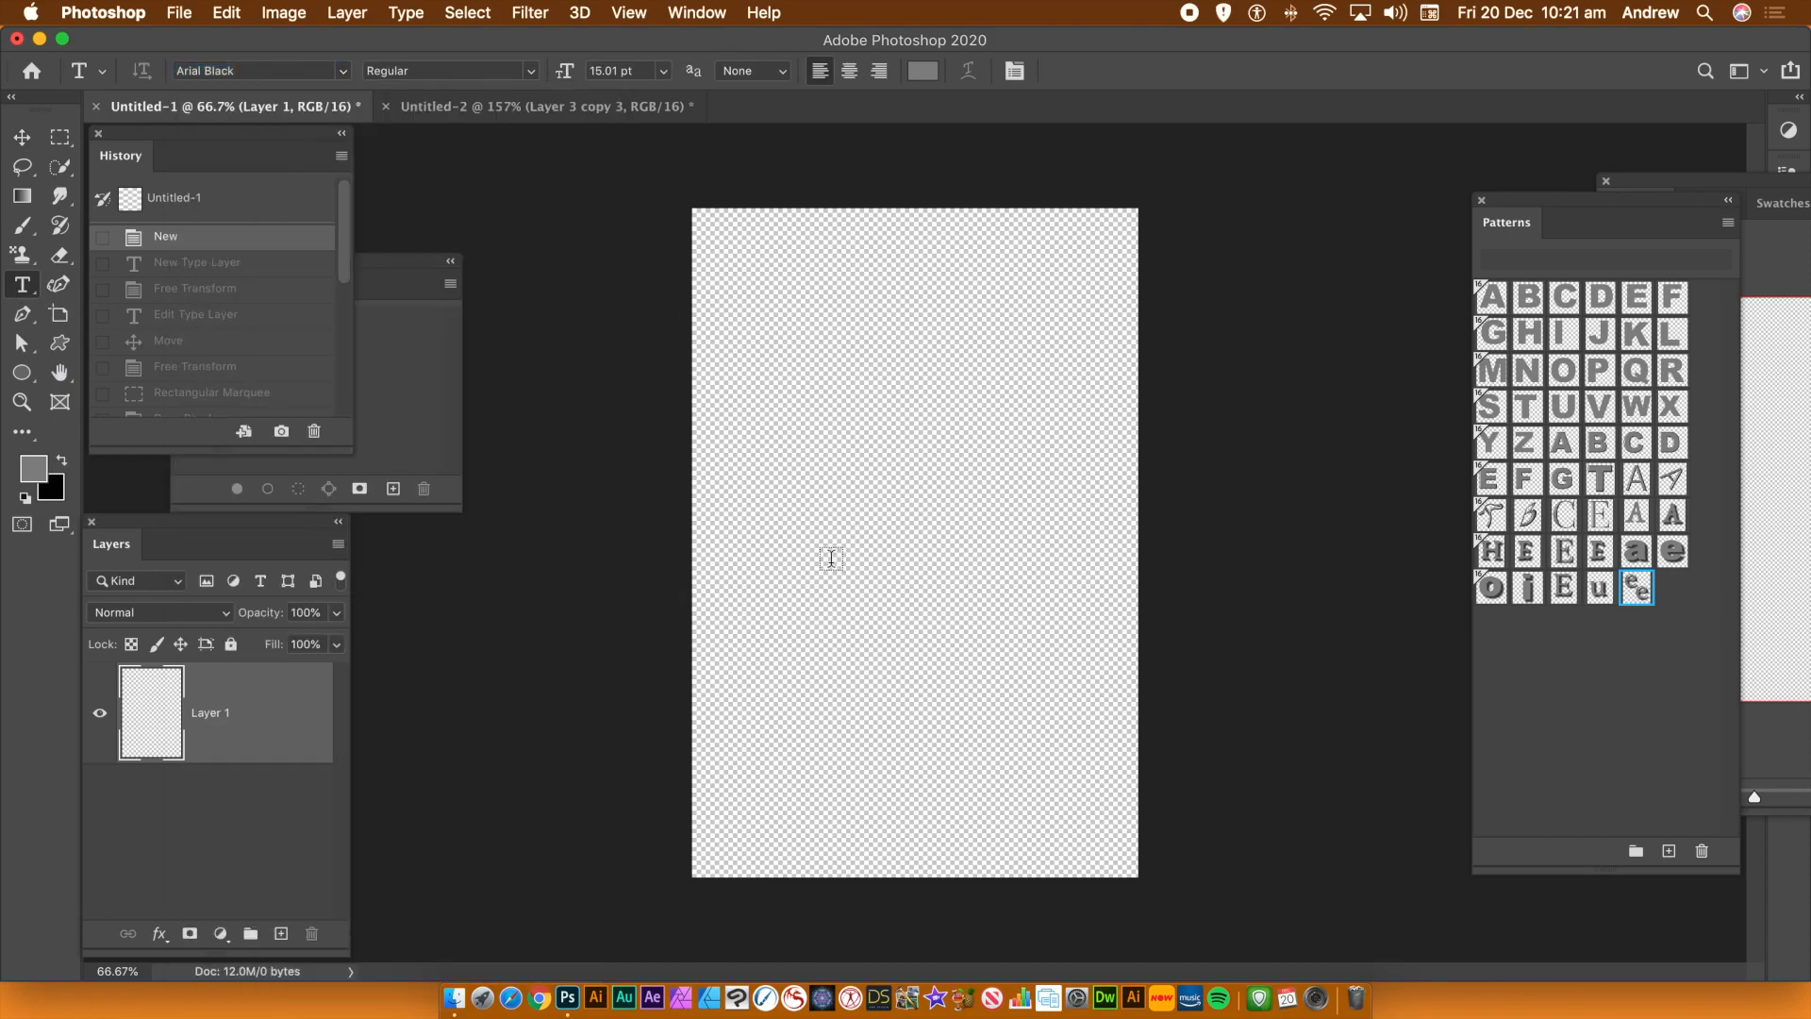
pyautogui.click(829, 524)
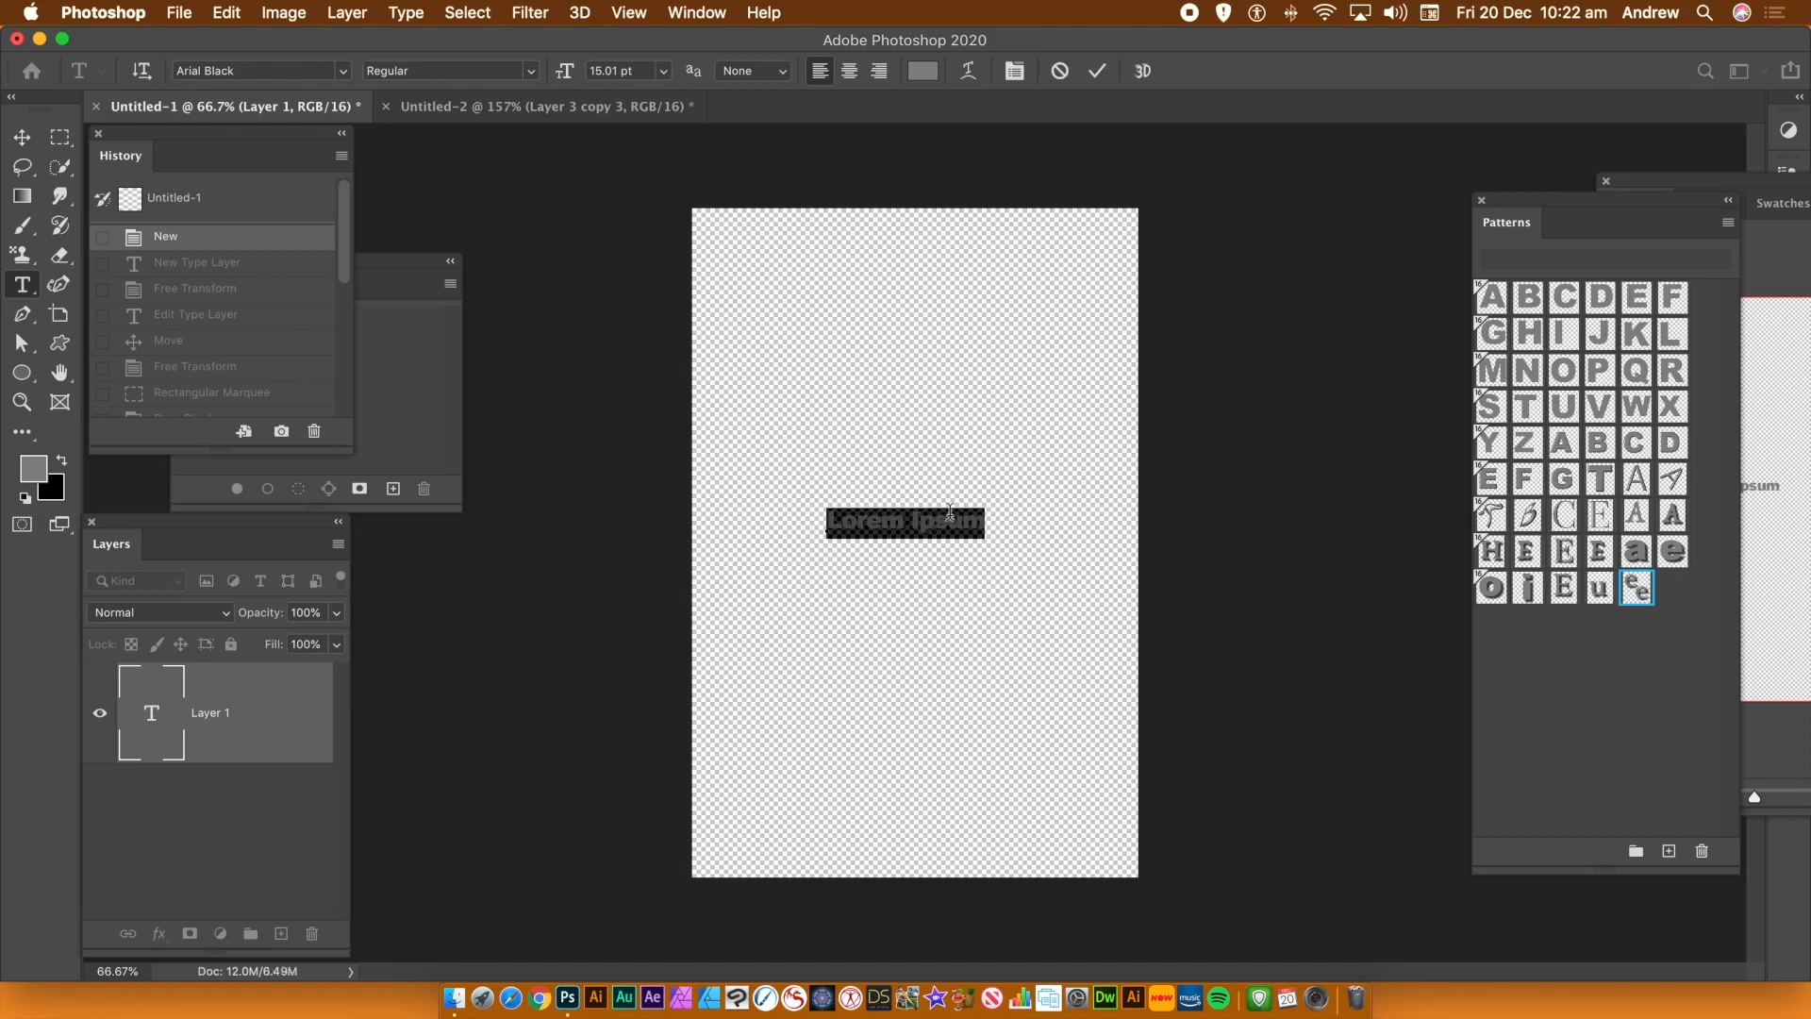
pyautogui.write('S')
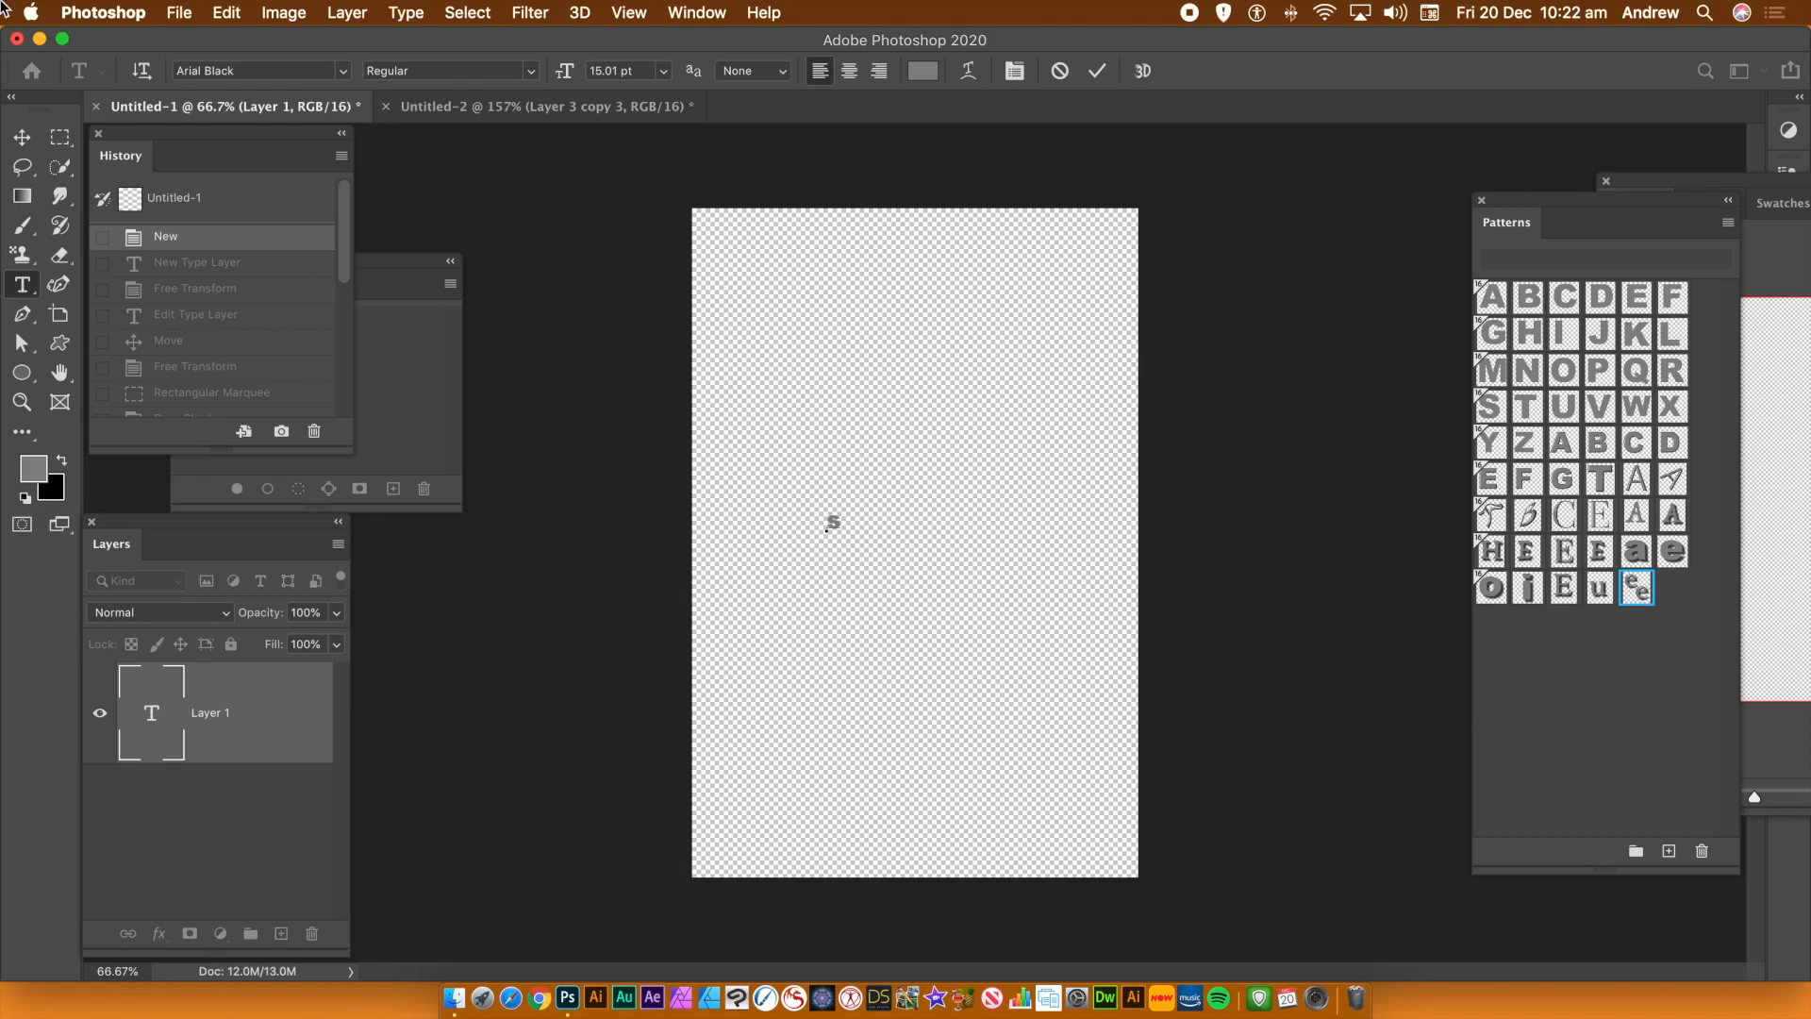
pyautogui.click(19, 139)
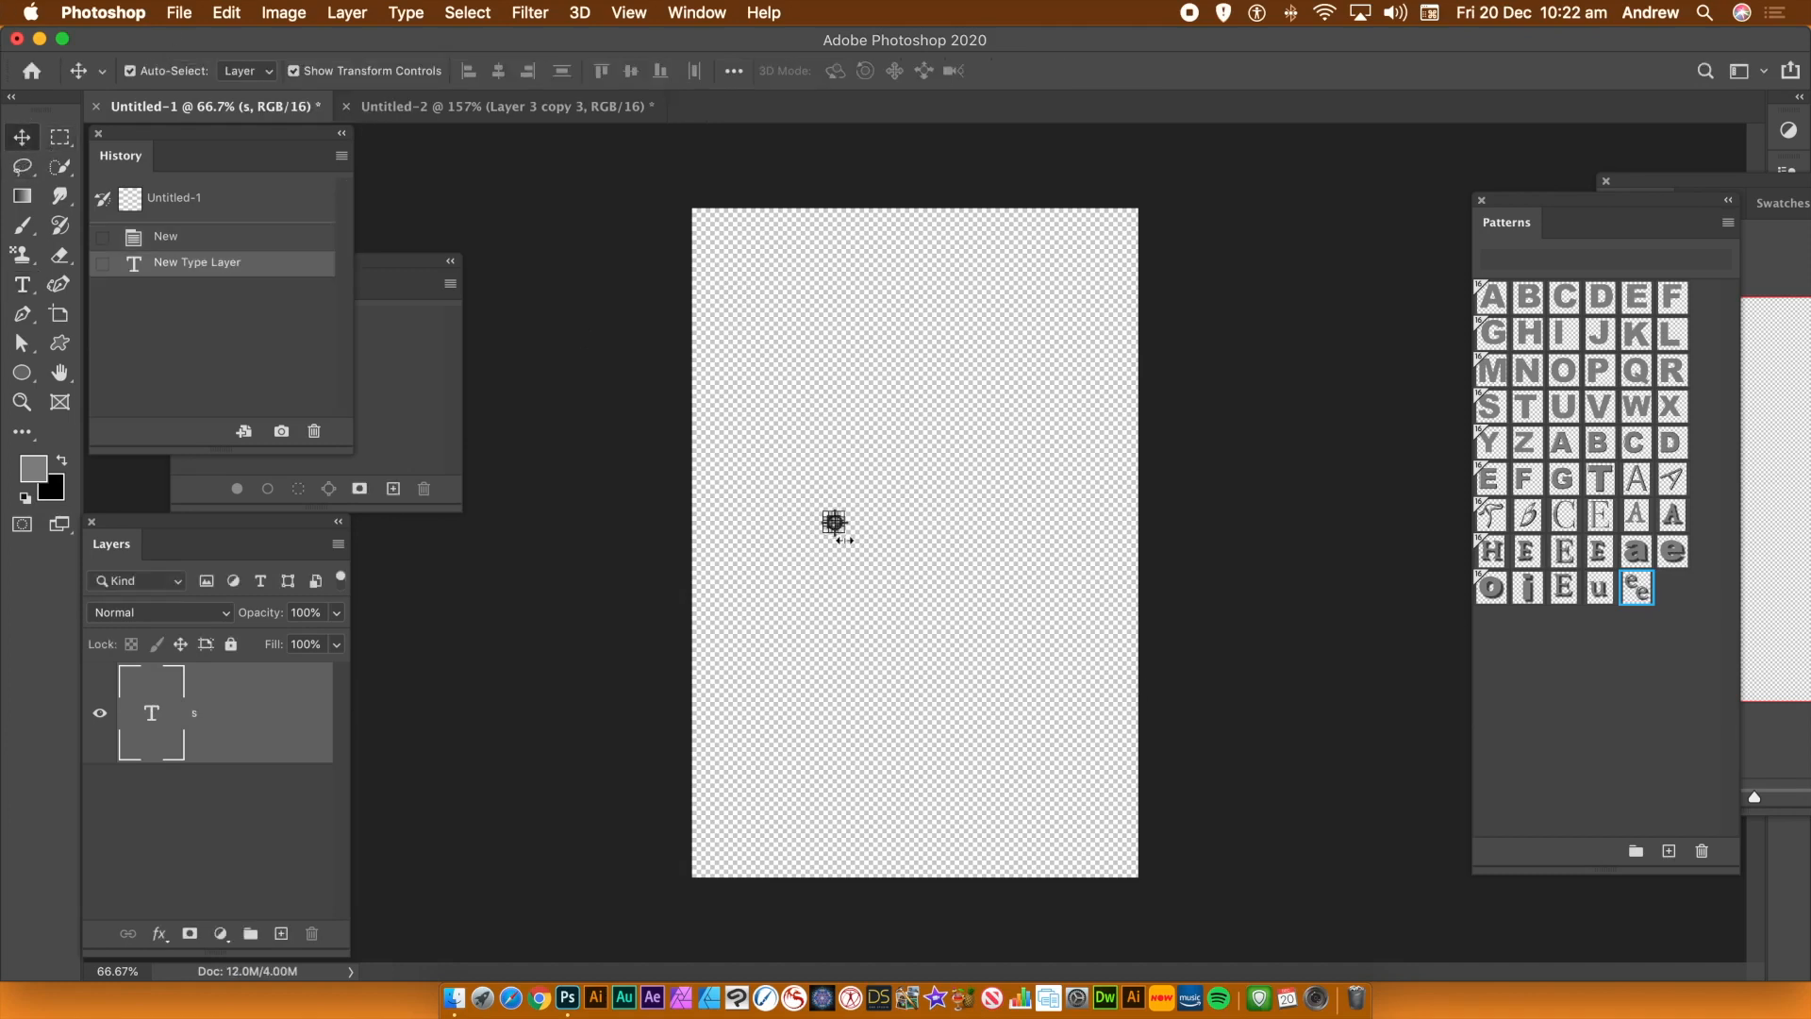
# Enlarge the s with Free Transform so it fills the middle of the canvas
pyautogui.moveTo(845, 537); pyautogui.dragTo(1079, 737)
pyautogui.moveTo(900, 591); pyautogui.dragTo(867, 346)
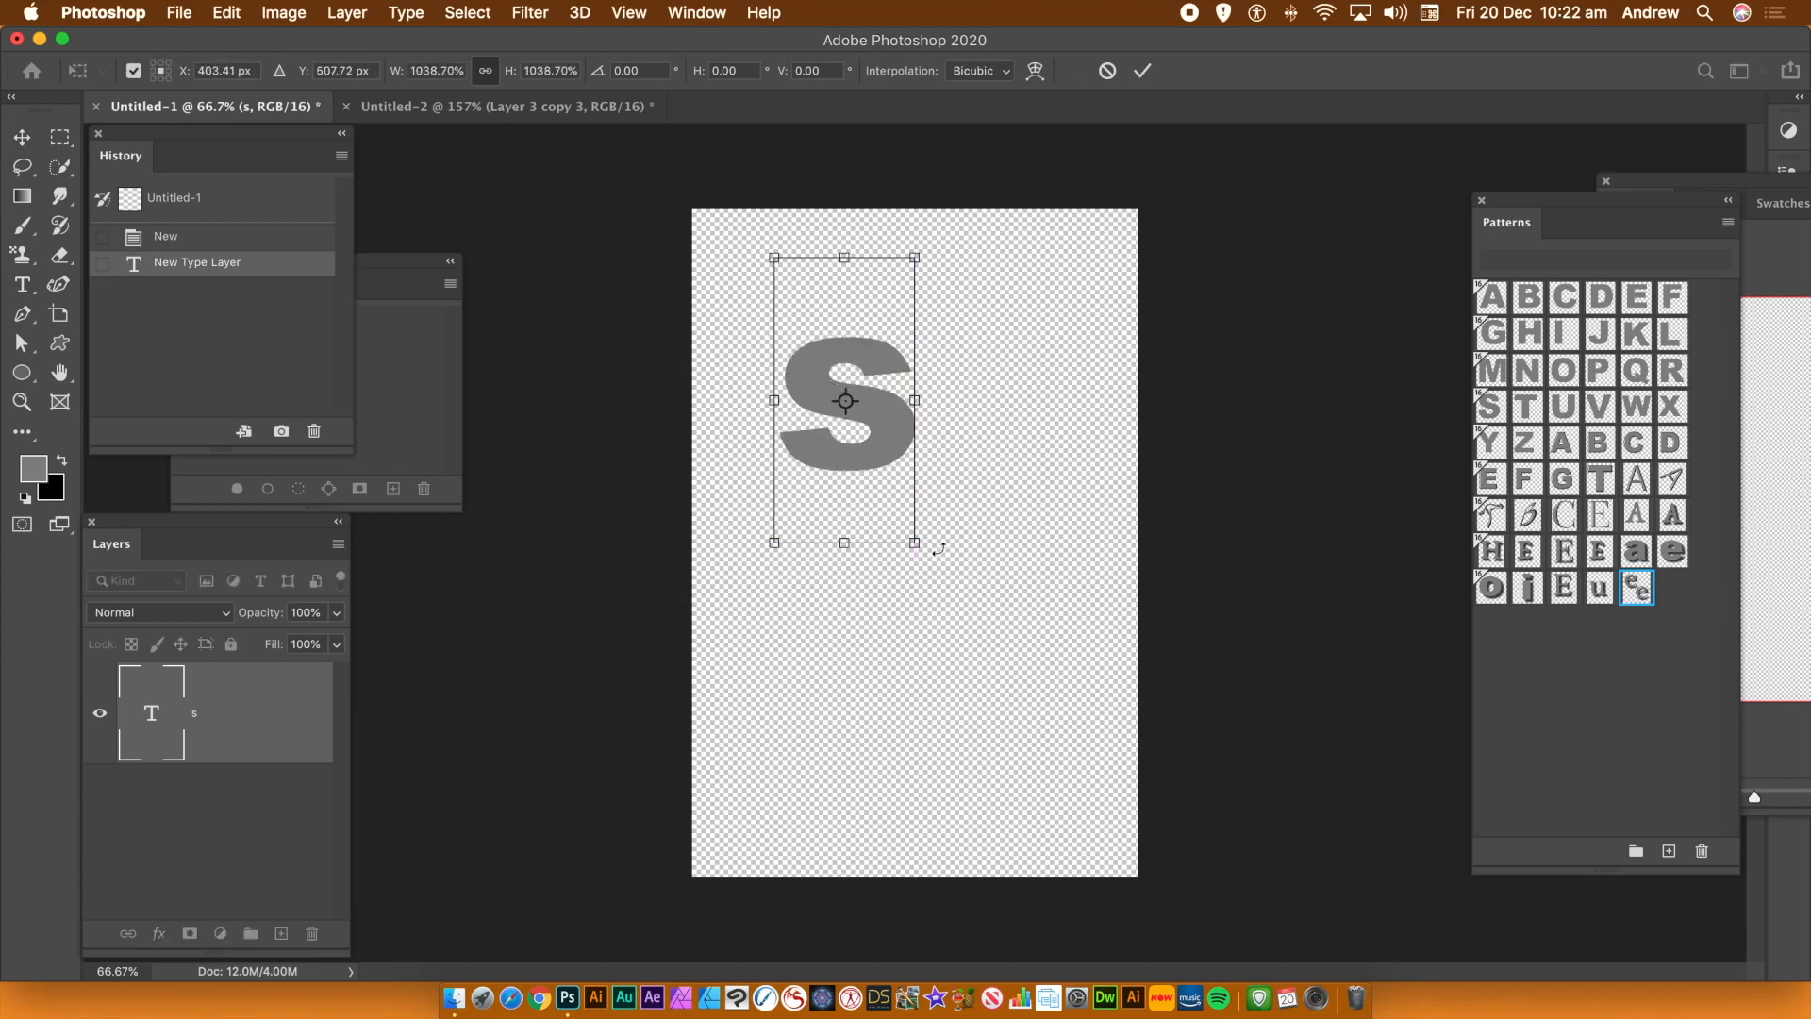
pyautogui.moveTo(916, 540); pyautogui.dragTo(1150, 821)
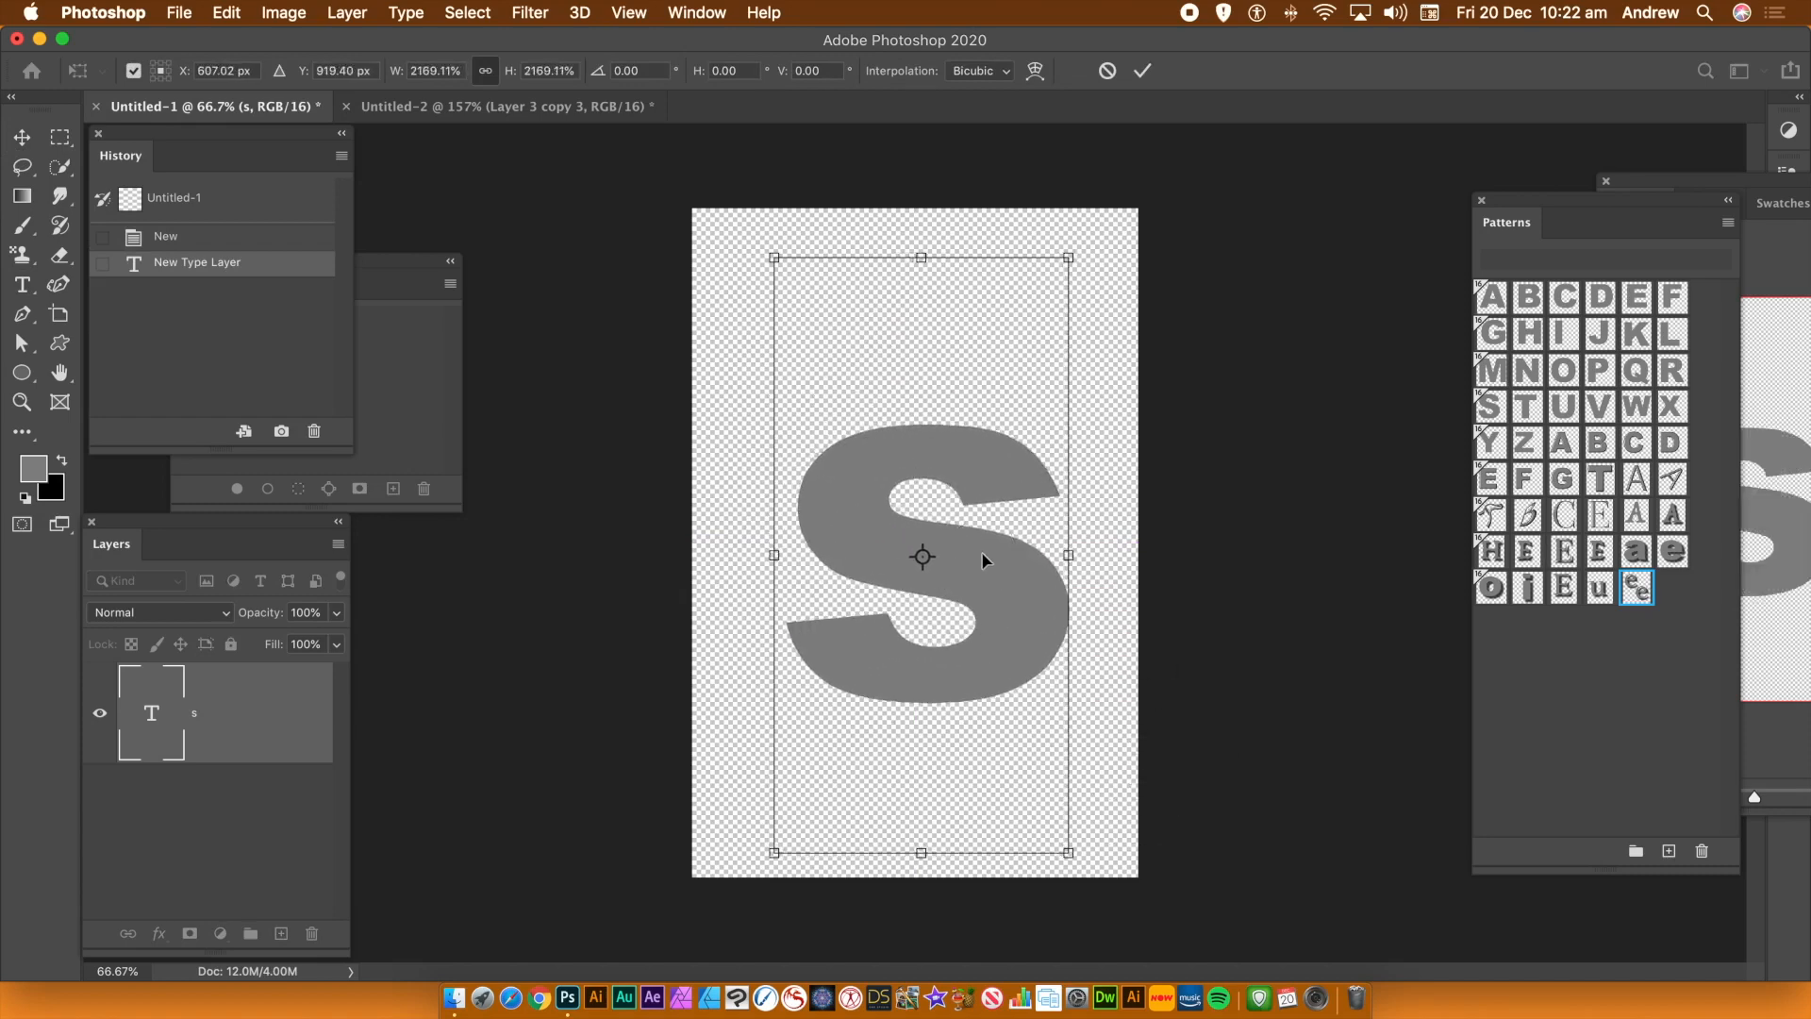
pyautogui.press('Return')
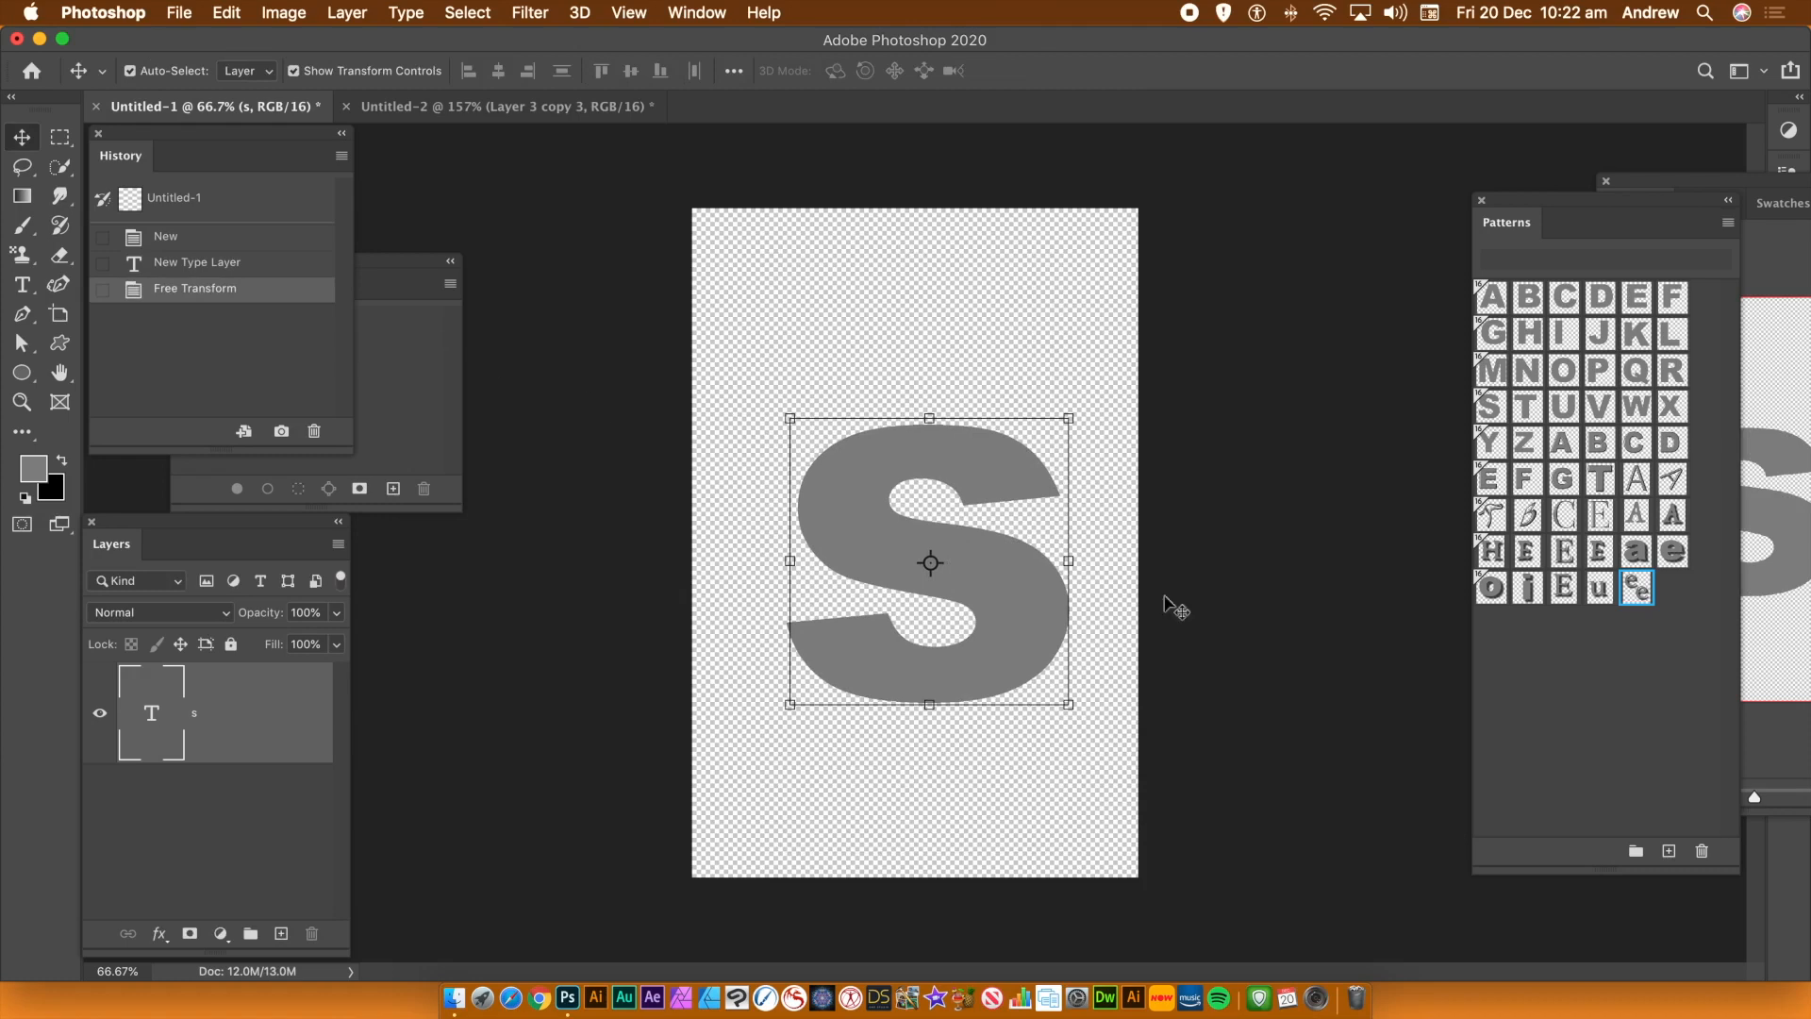
pyautogui.moveTo(1070, 705)
pyautogui.mouseDown()
pyautogui.moveTo(1010, 537)
pyautogui.moveTo(971, 566)
pyautogui.moveTo(898, 537)
pyautogui.moveTo(1116, 716)
pyautogui.moveTo(1050, 680)
pyautogui.mouseUp()
pyautogui.press('Return')
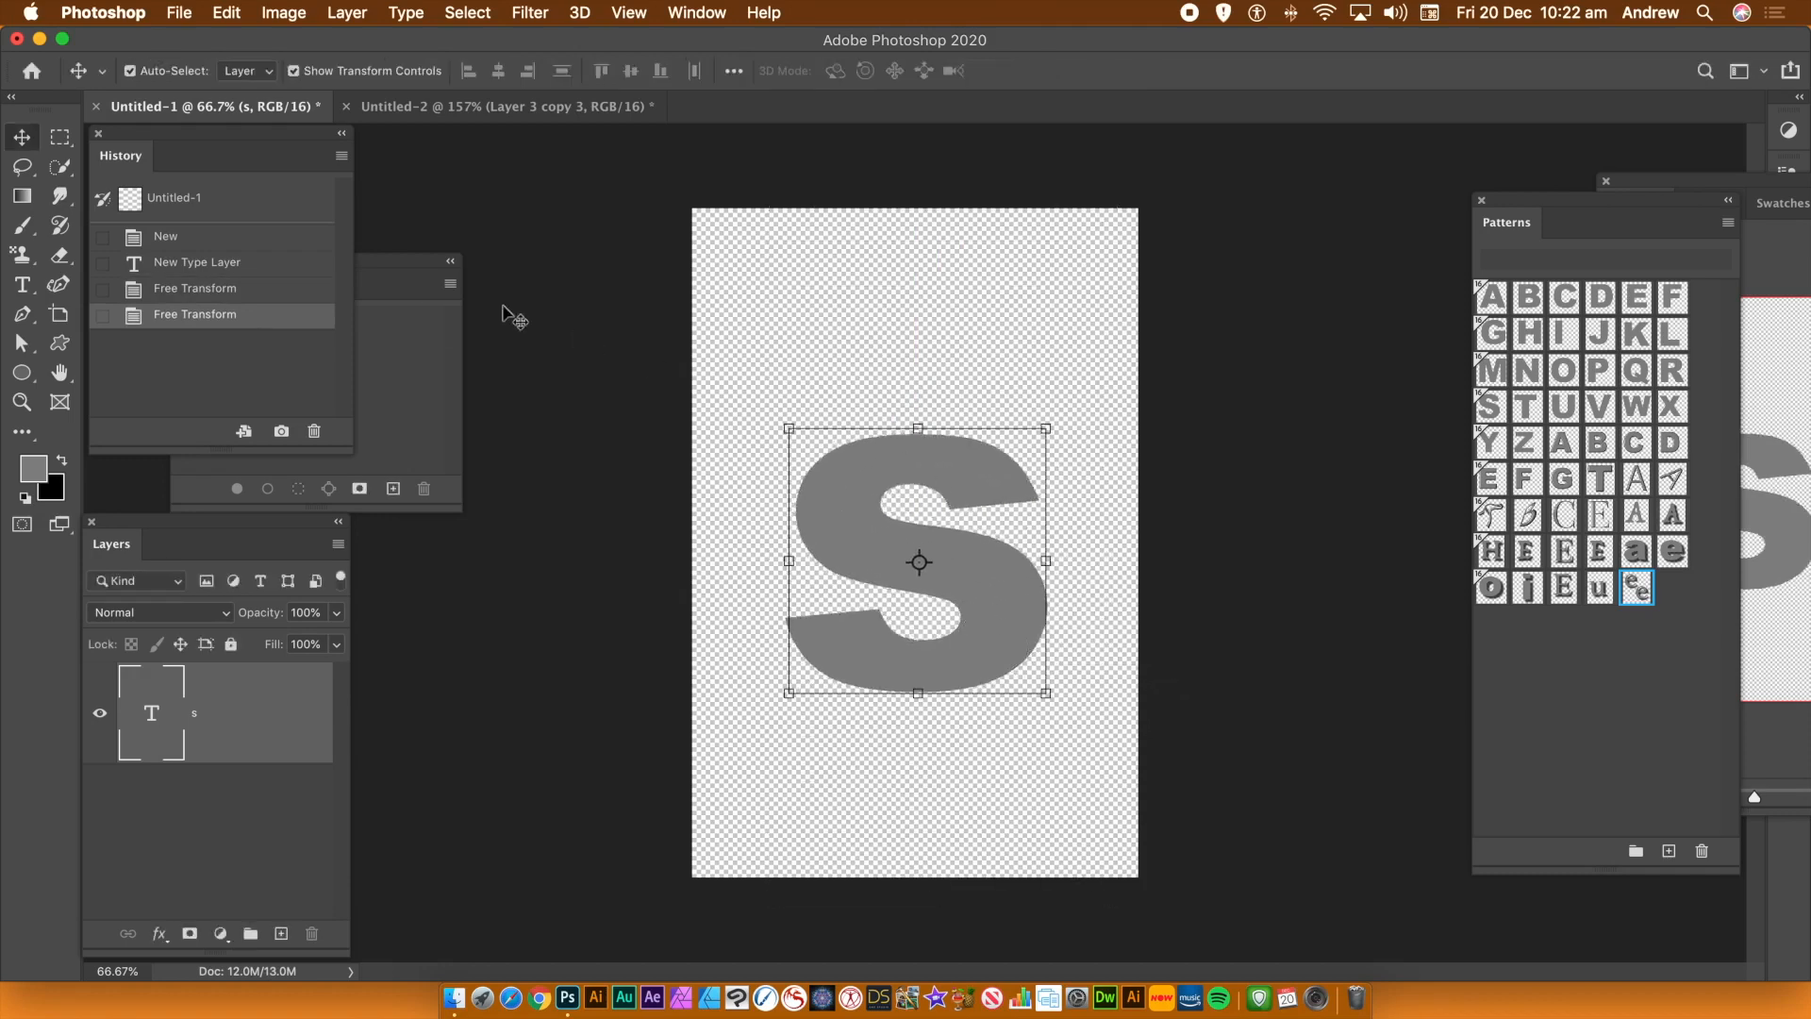
# Select an area around the letter with a rectangular marquee and define it as a new pattern
pyautogui.click(59, 137)
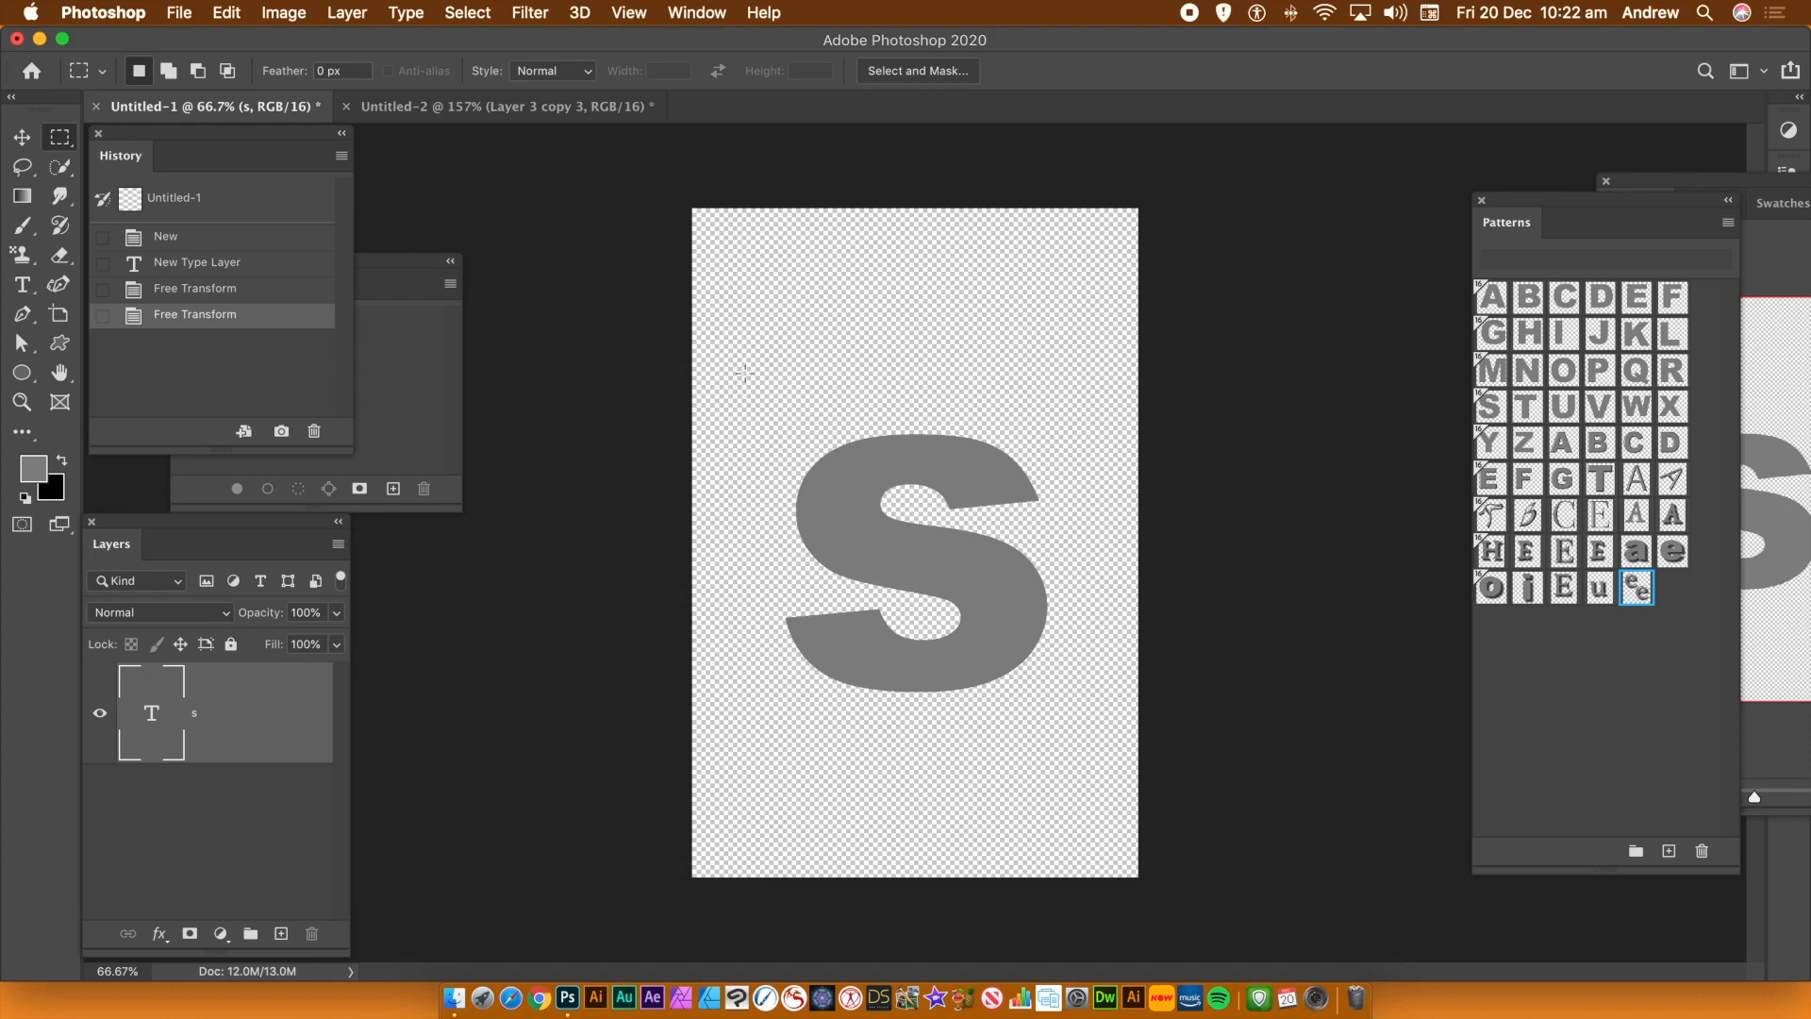
pyautogui.moveTo(734, 355); pyautogui.dragTo(1121, 755)
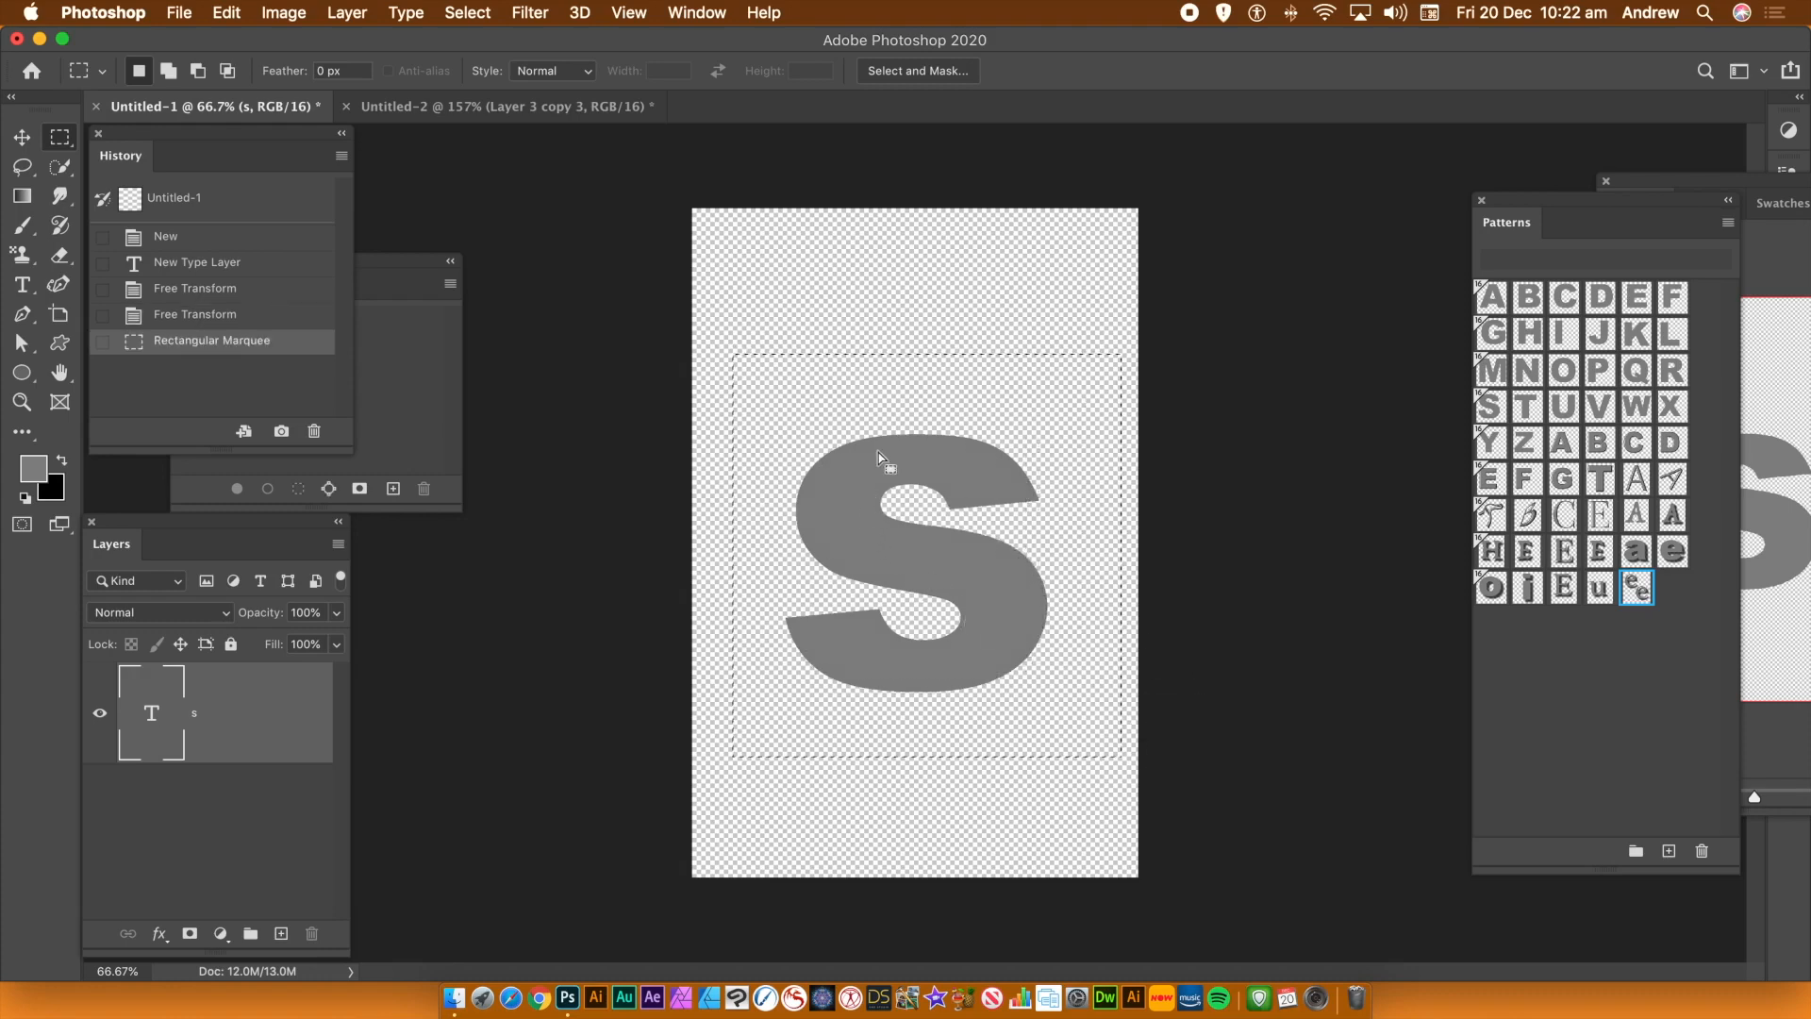
pyautogui.click(227, 14)
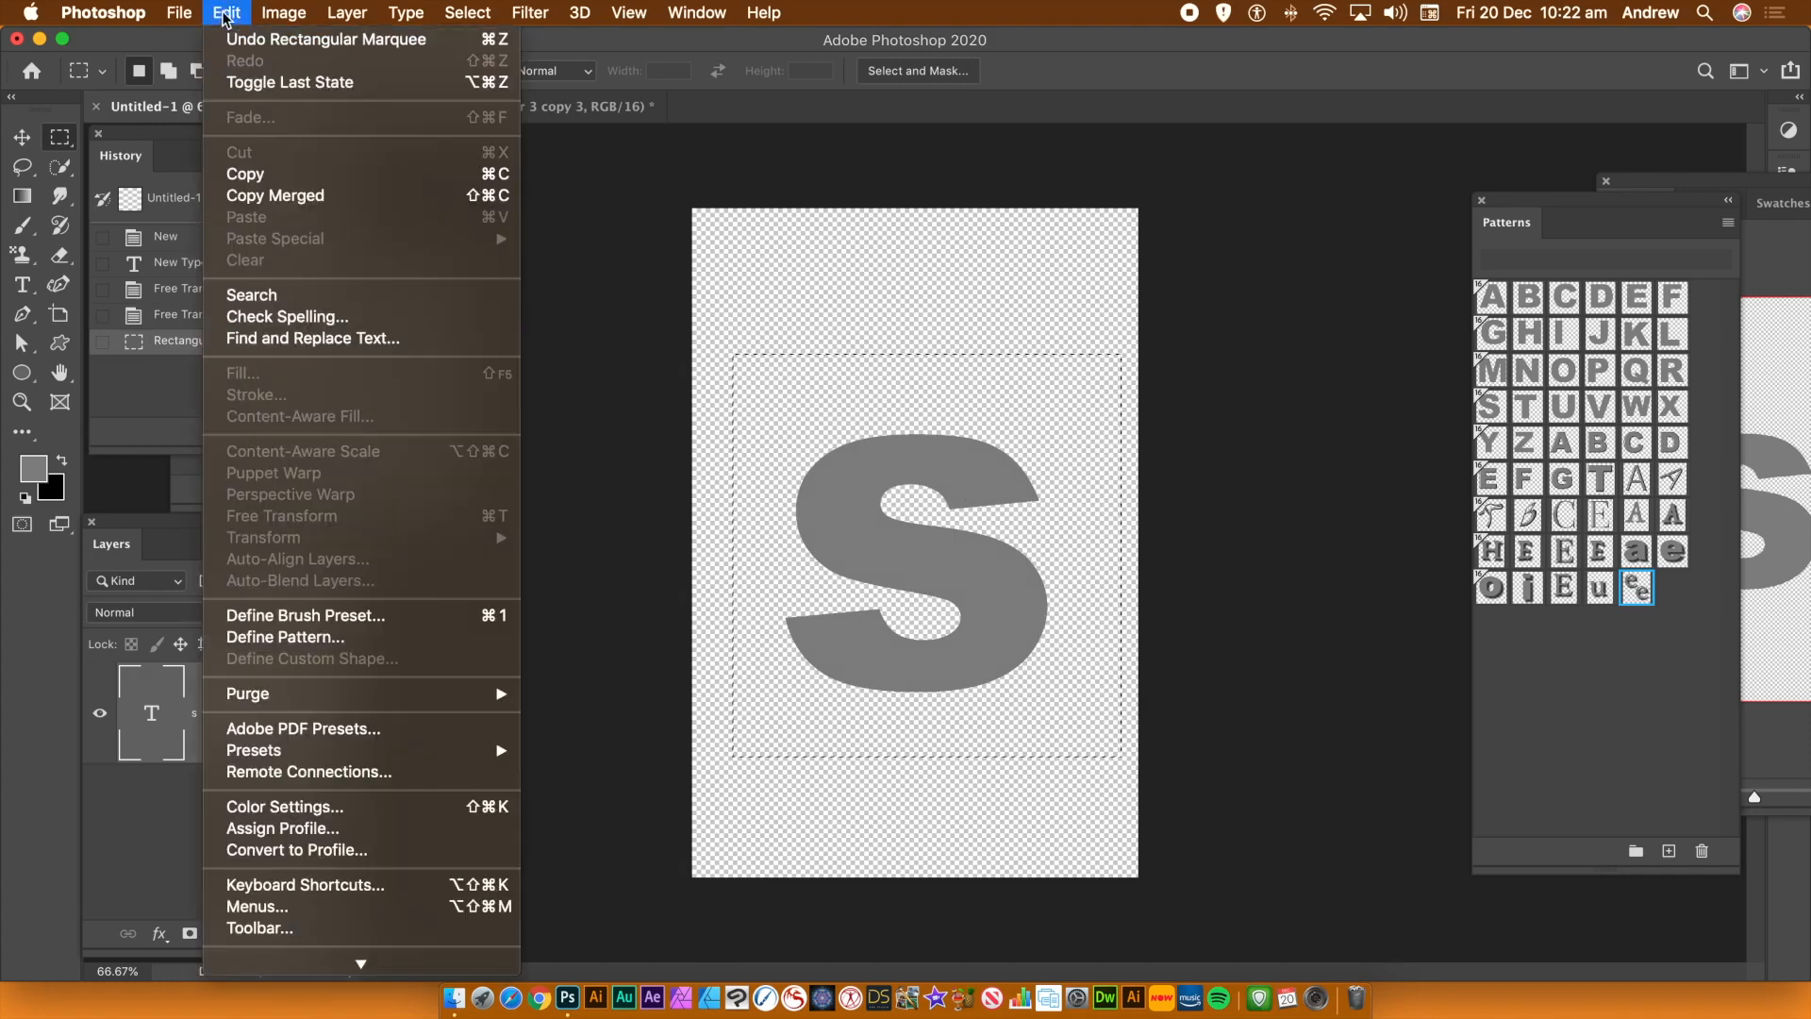
pyautogui.click(283, 639)
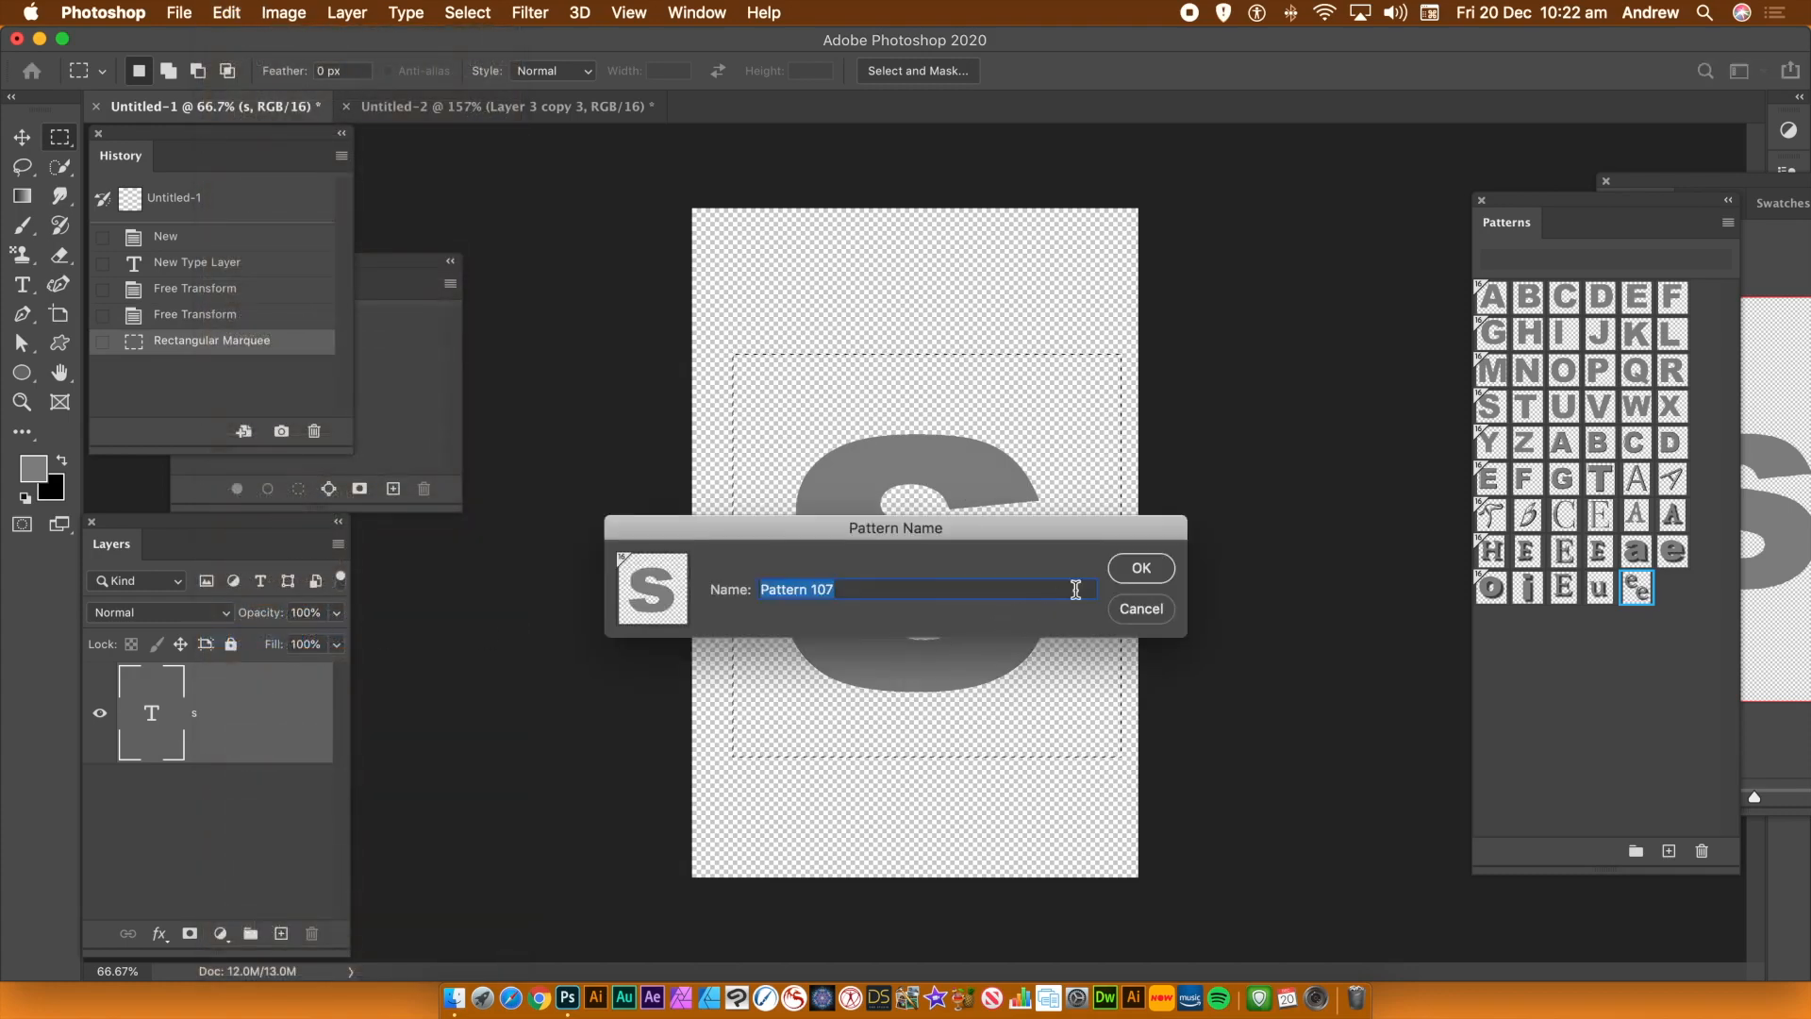
pyautogui.click(1147, 570)
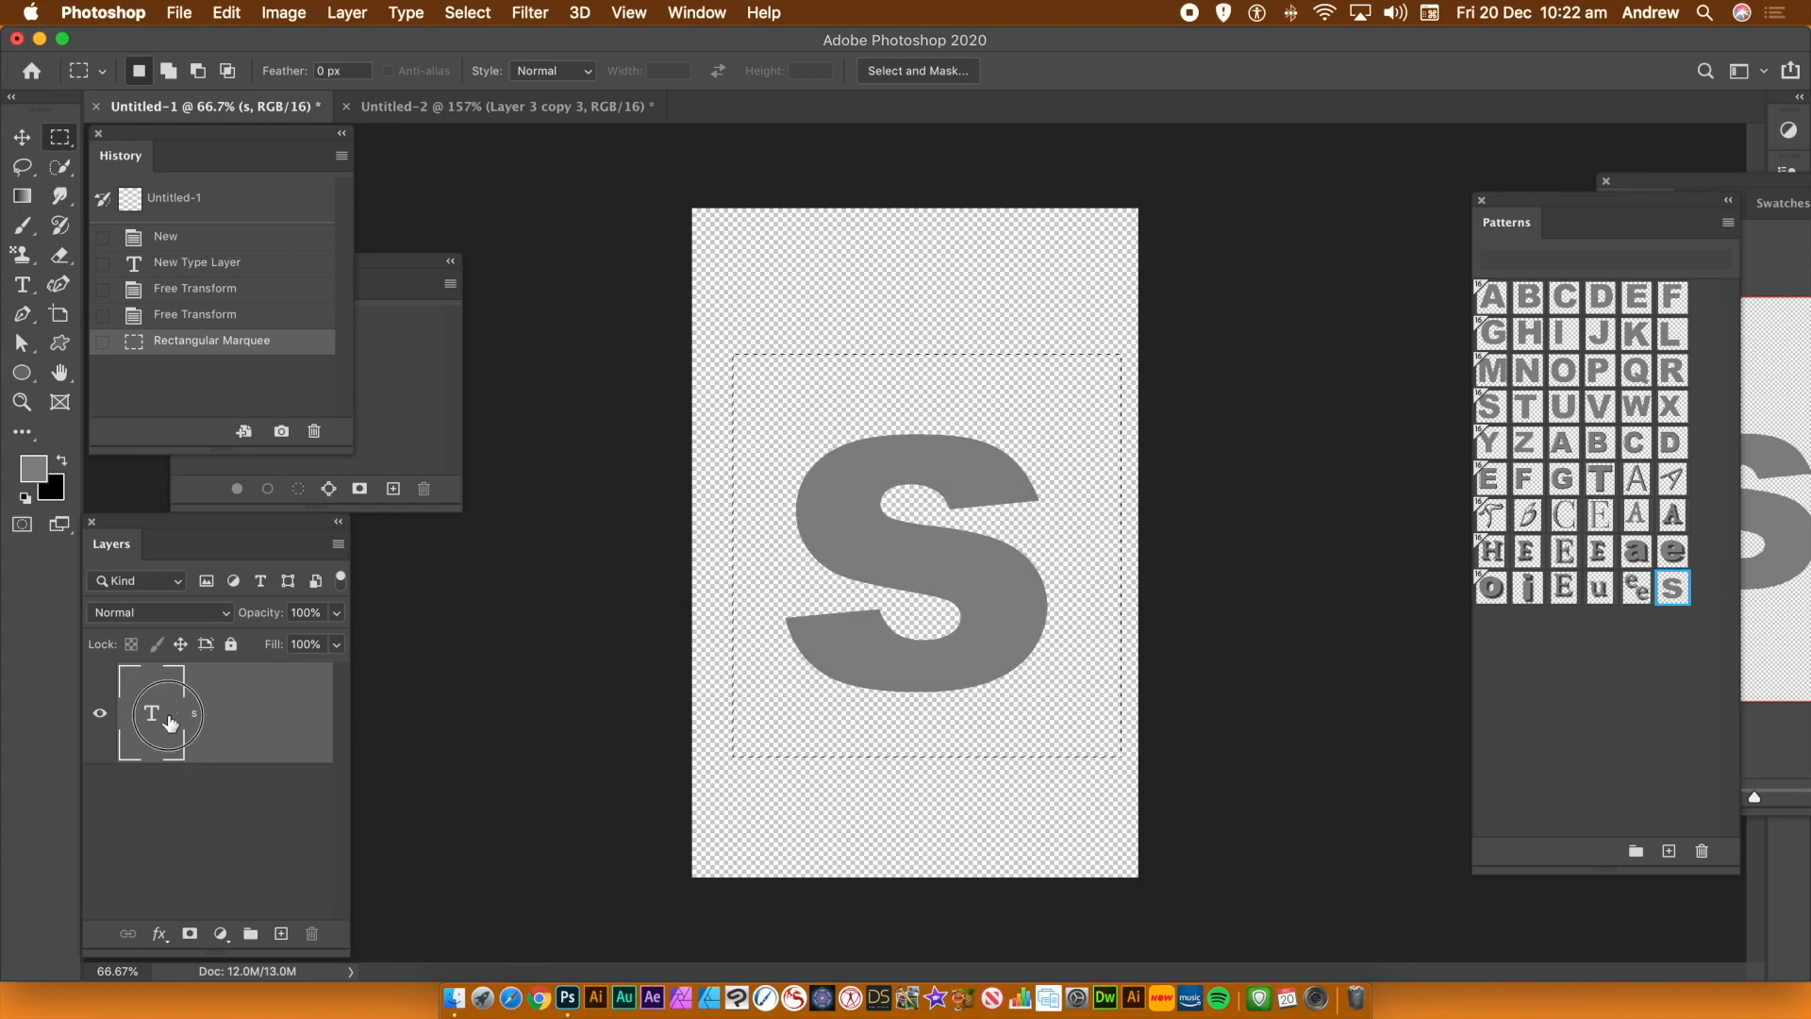
# Apply a Bevel & Emboss layer style to the s with its default settings
pyautogui.click(346, 12)
pyautogui.moveTo(432, 238)
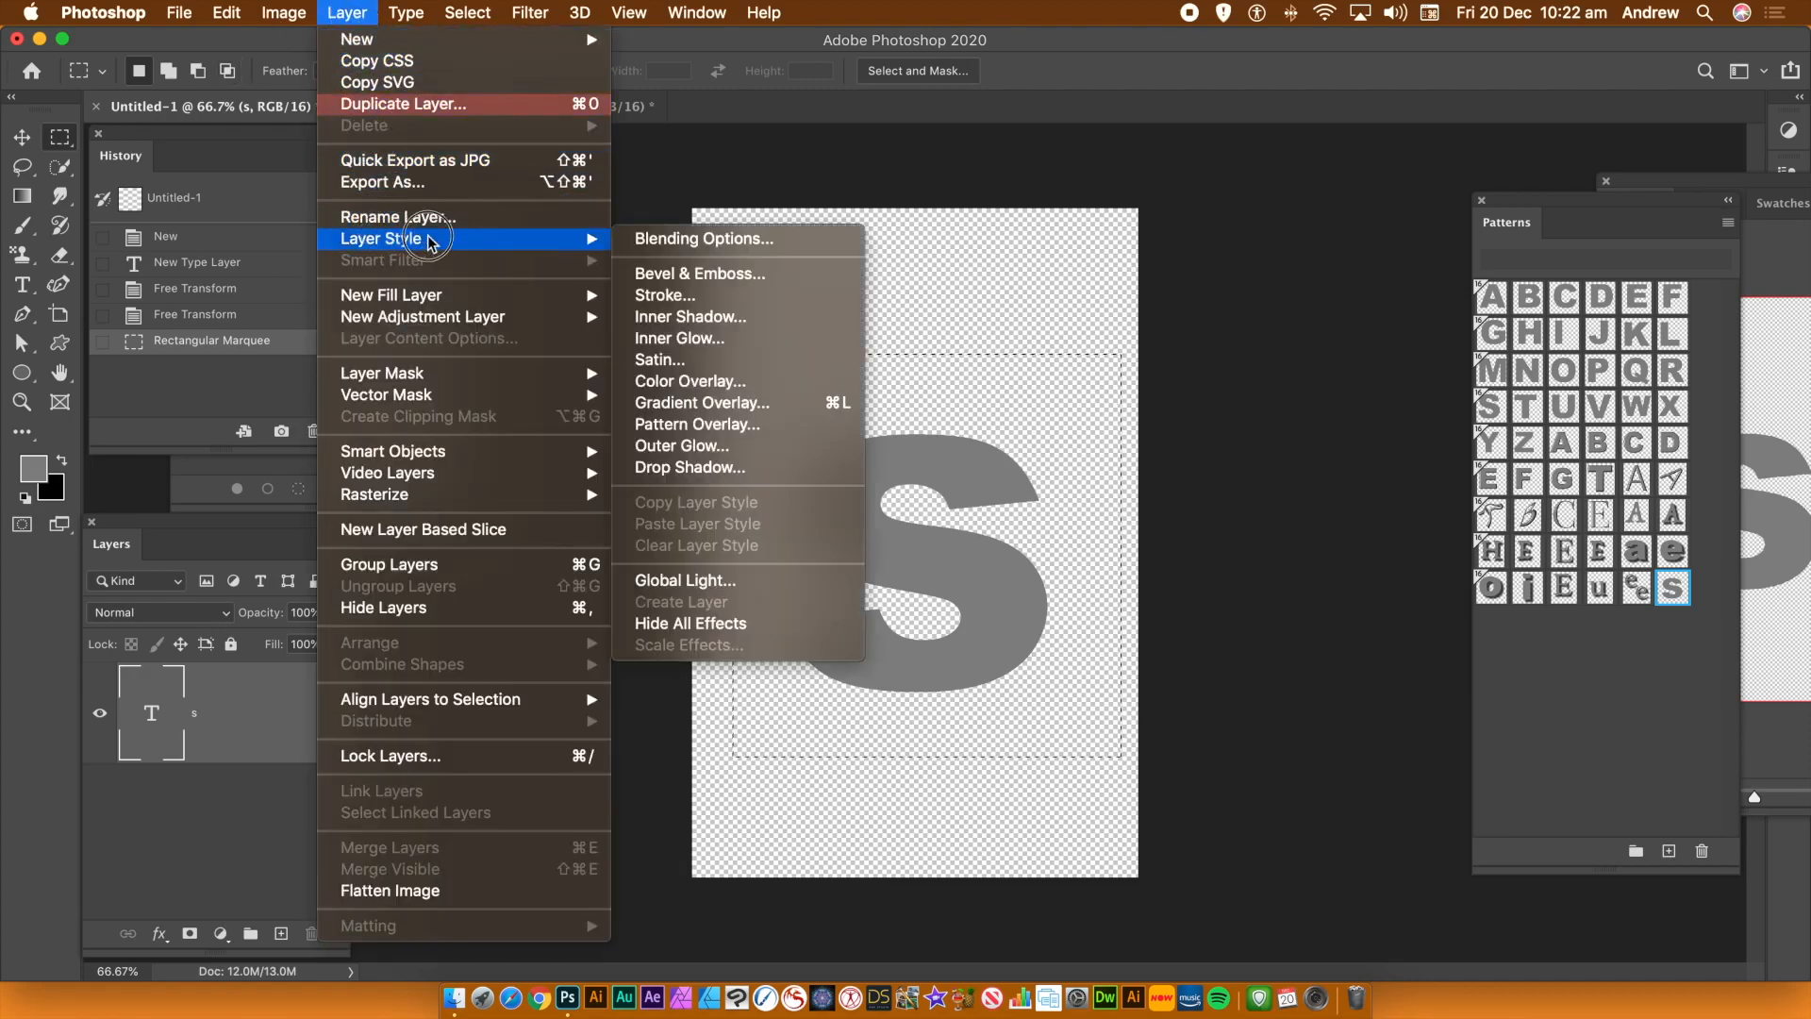
pyautogui.click(710, 272)
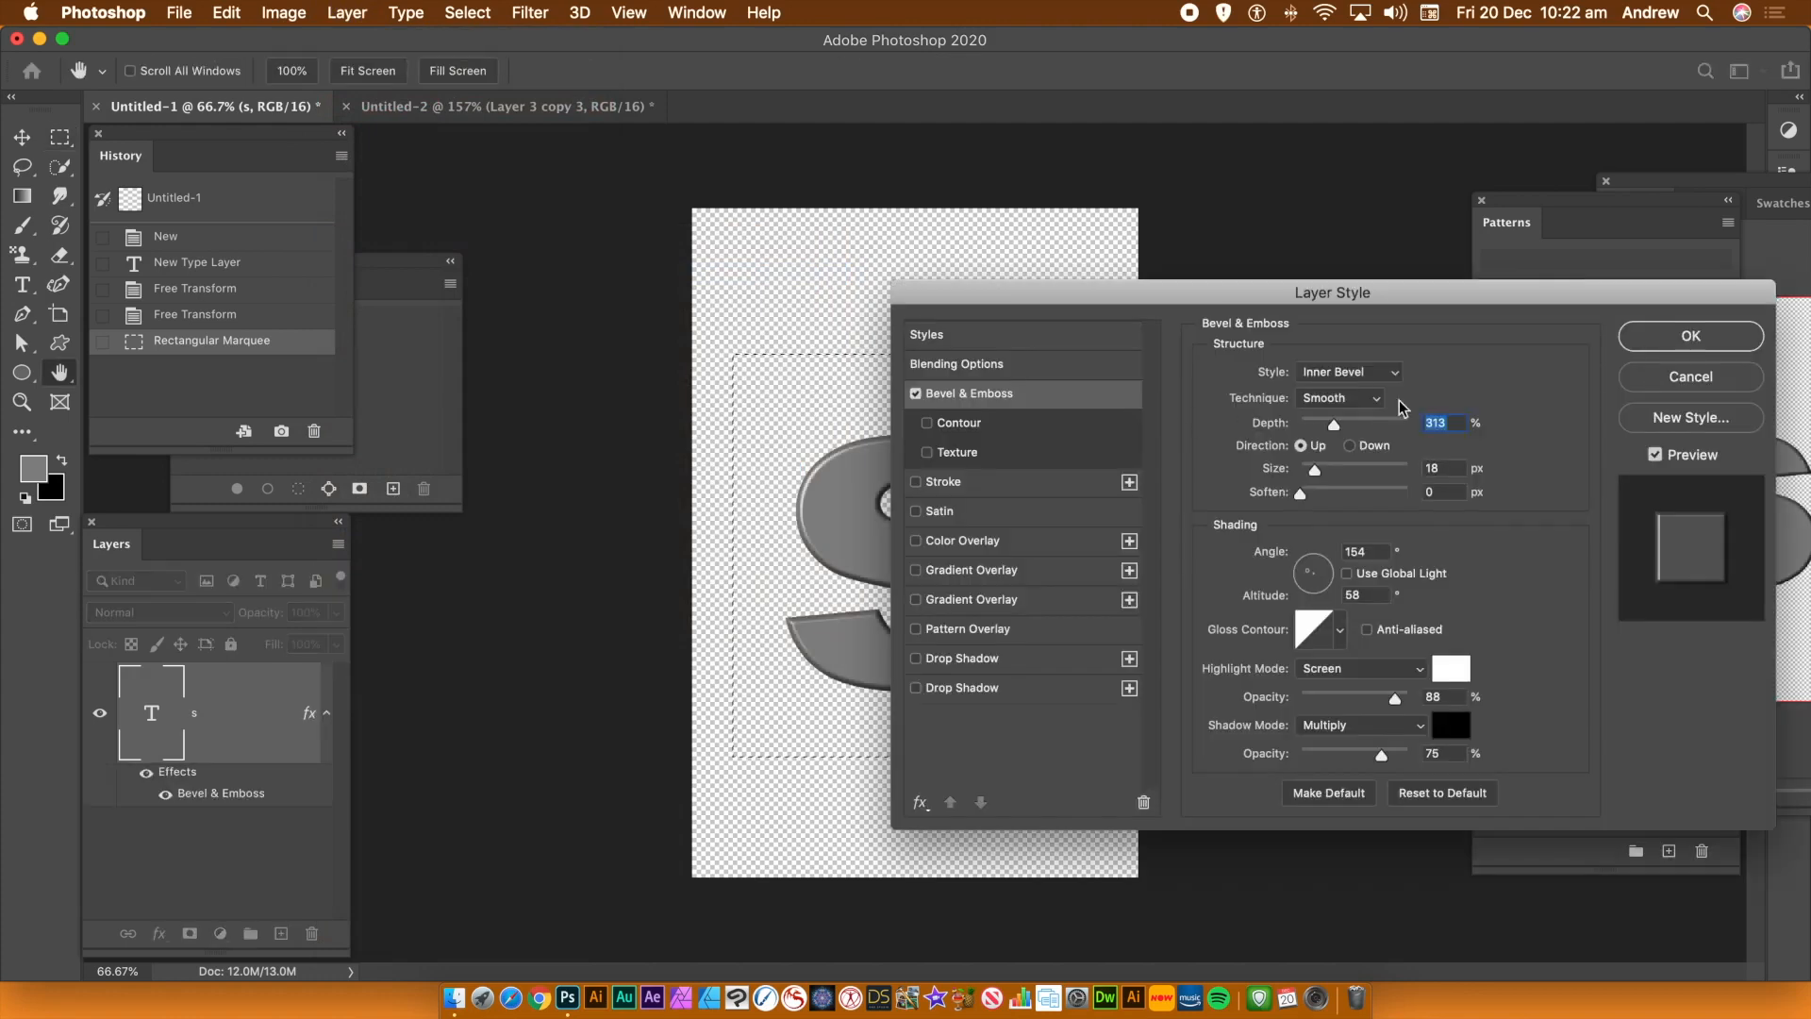
pyautogui.click(1691, 336)
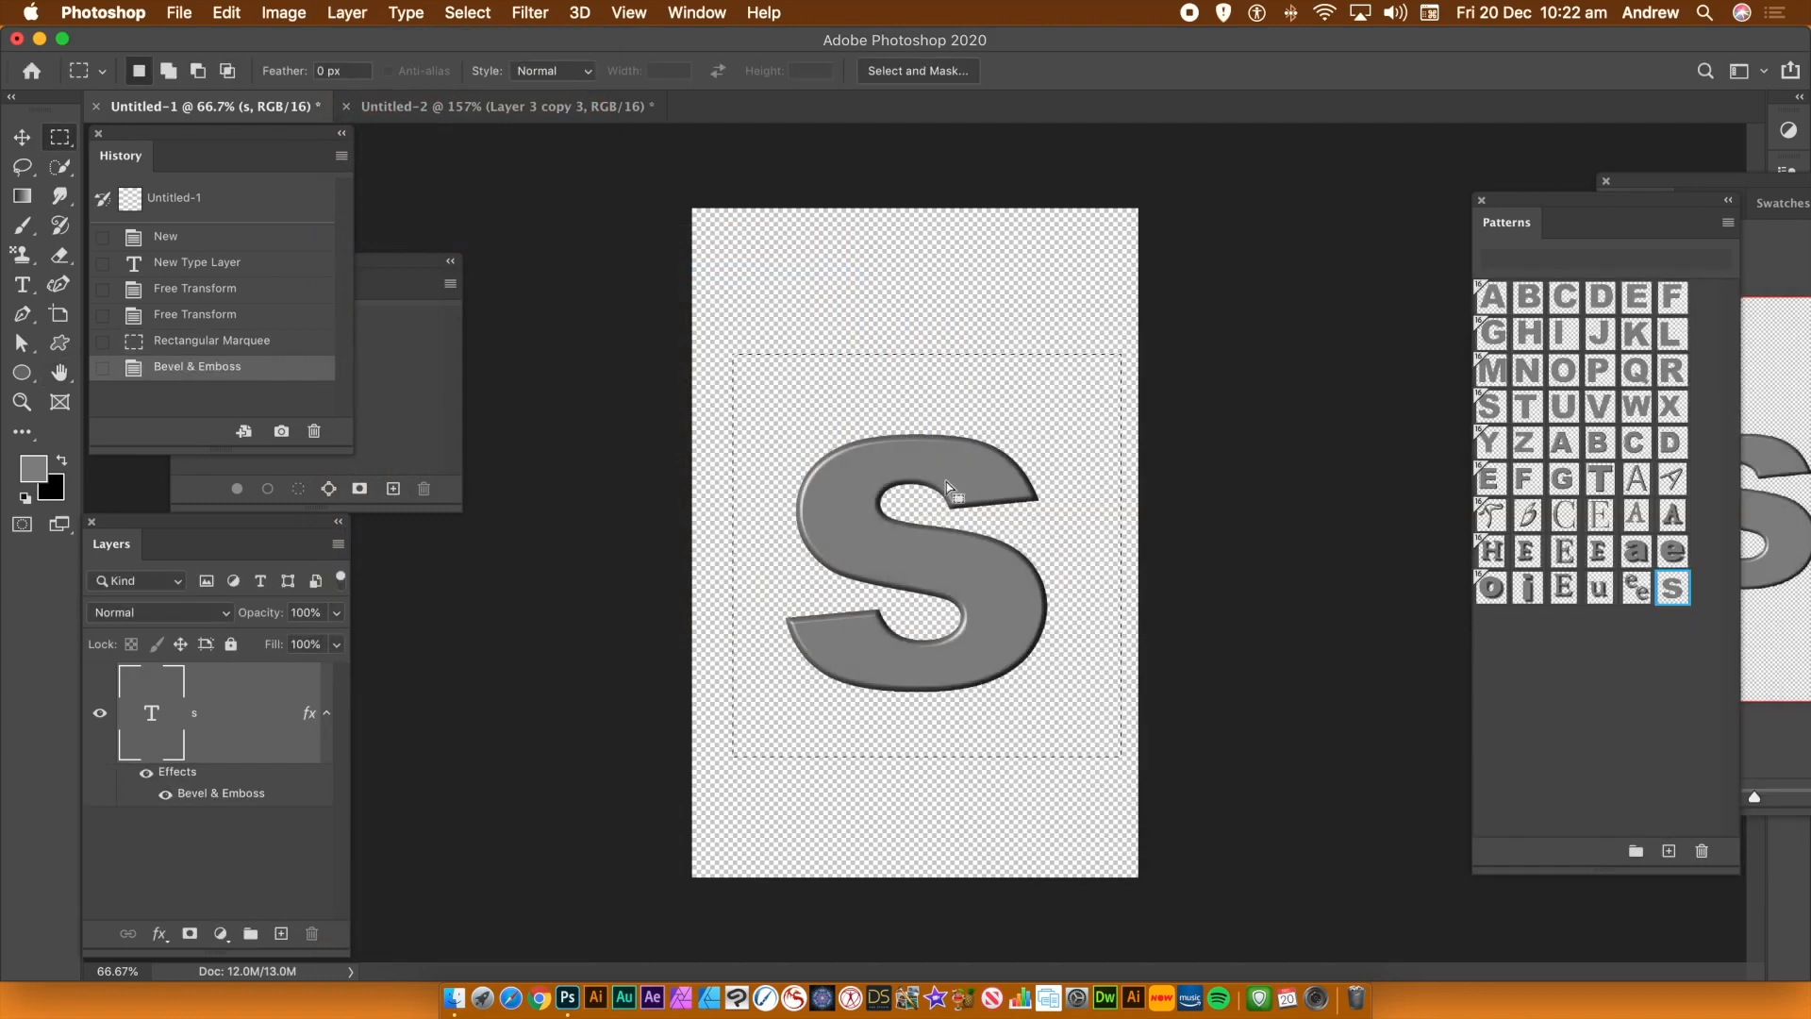
# Define the bevelled s as another new pattern
pyautogui.click(226, 13)
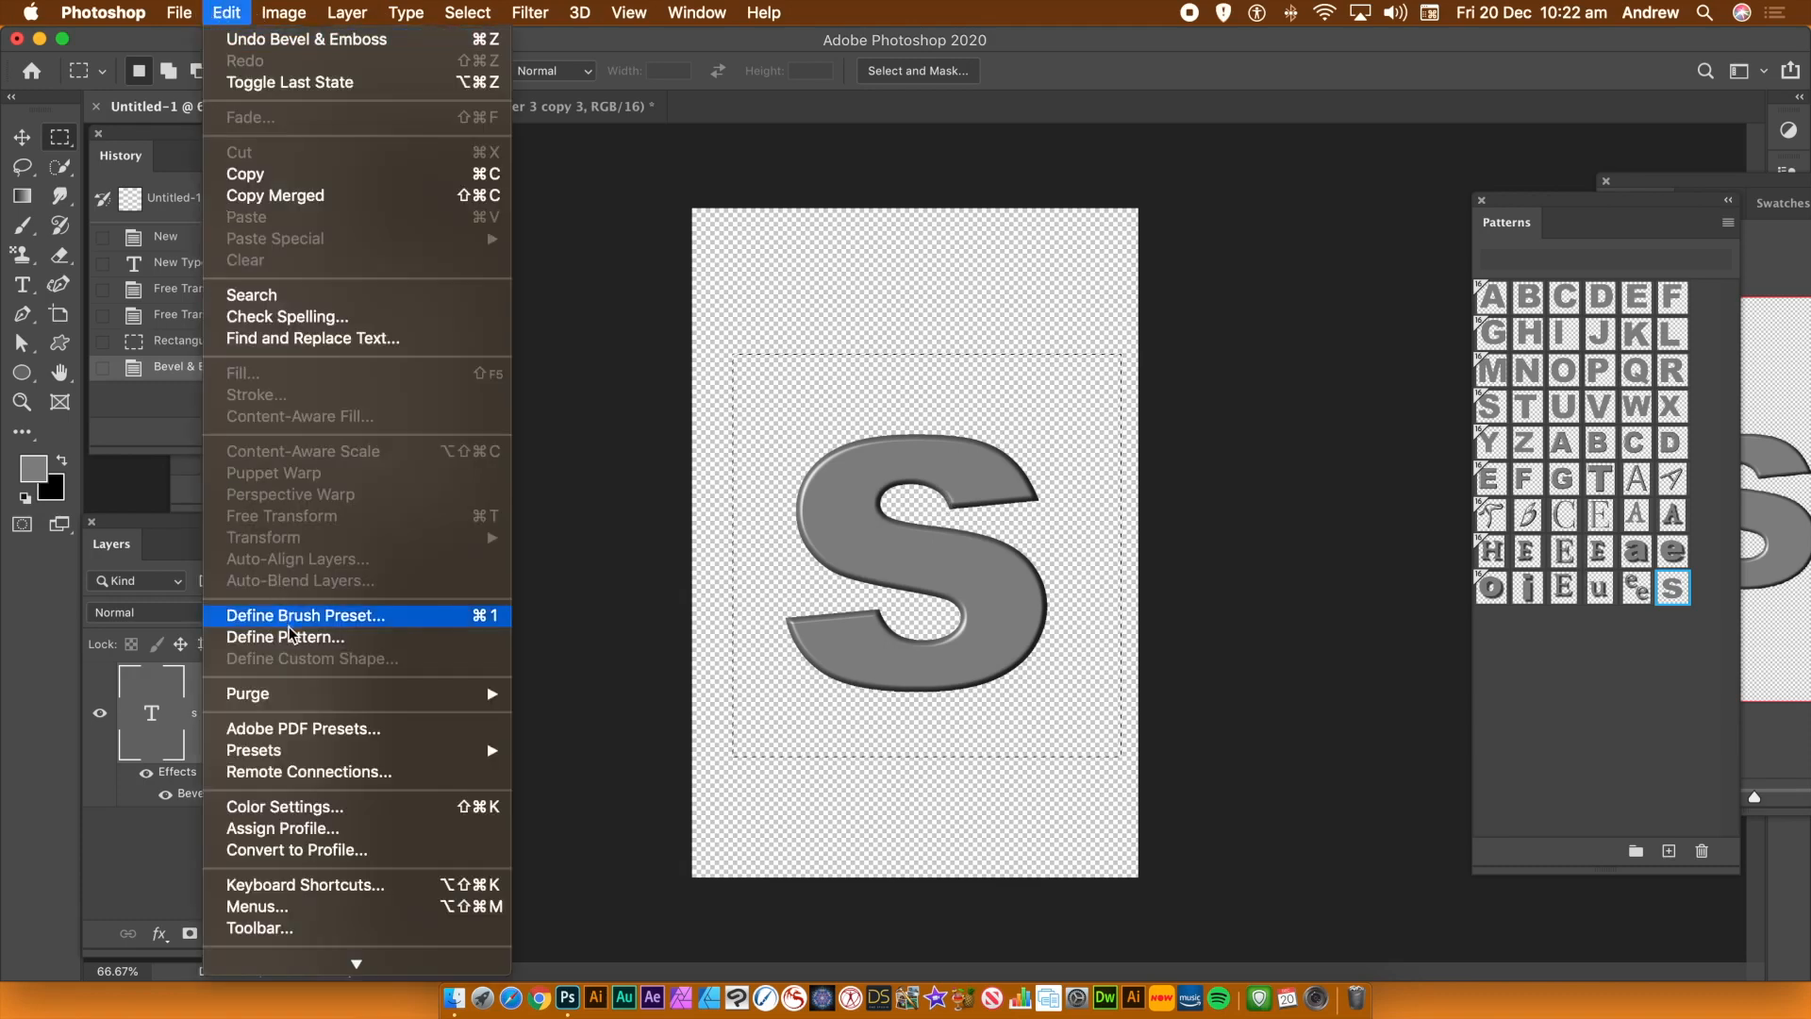
pyautogui.click(316, 637)
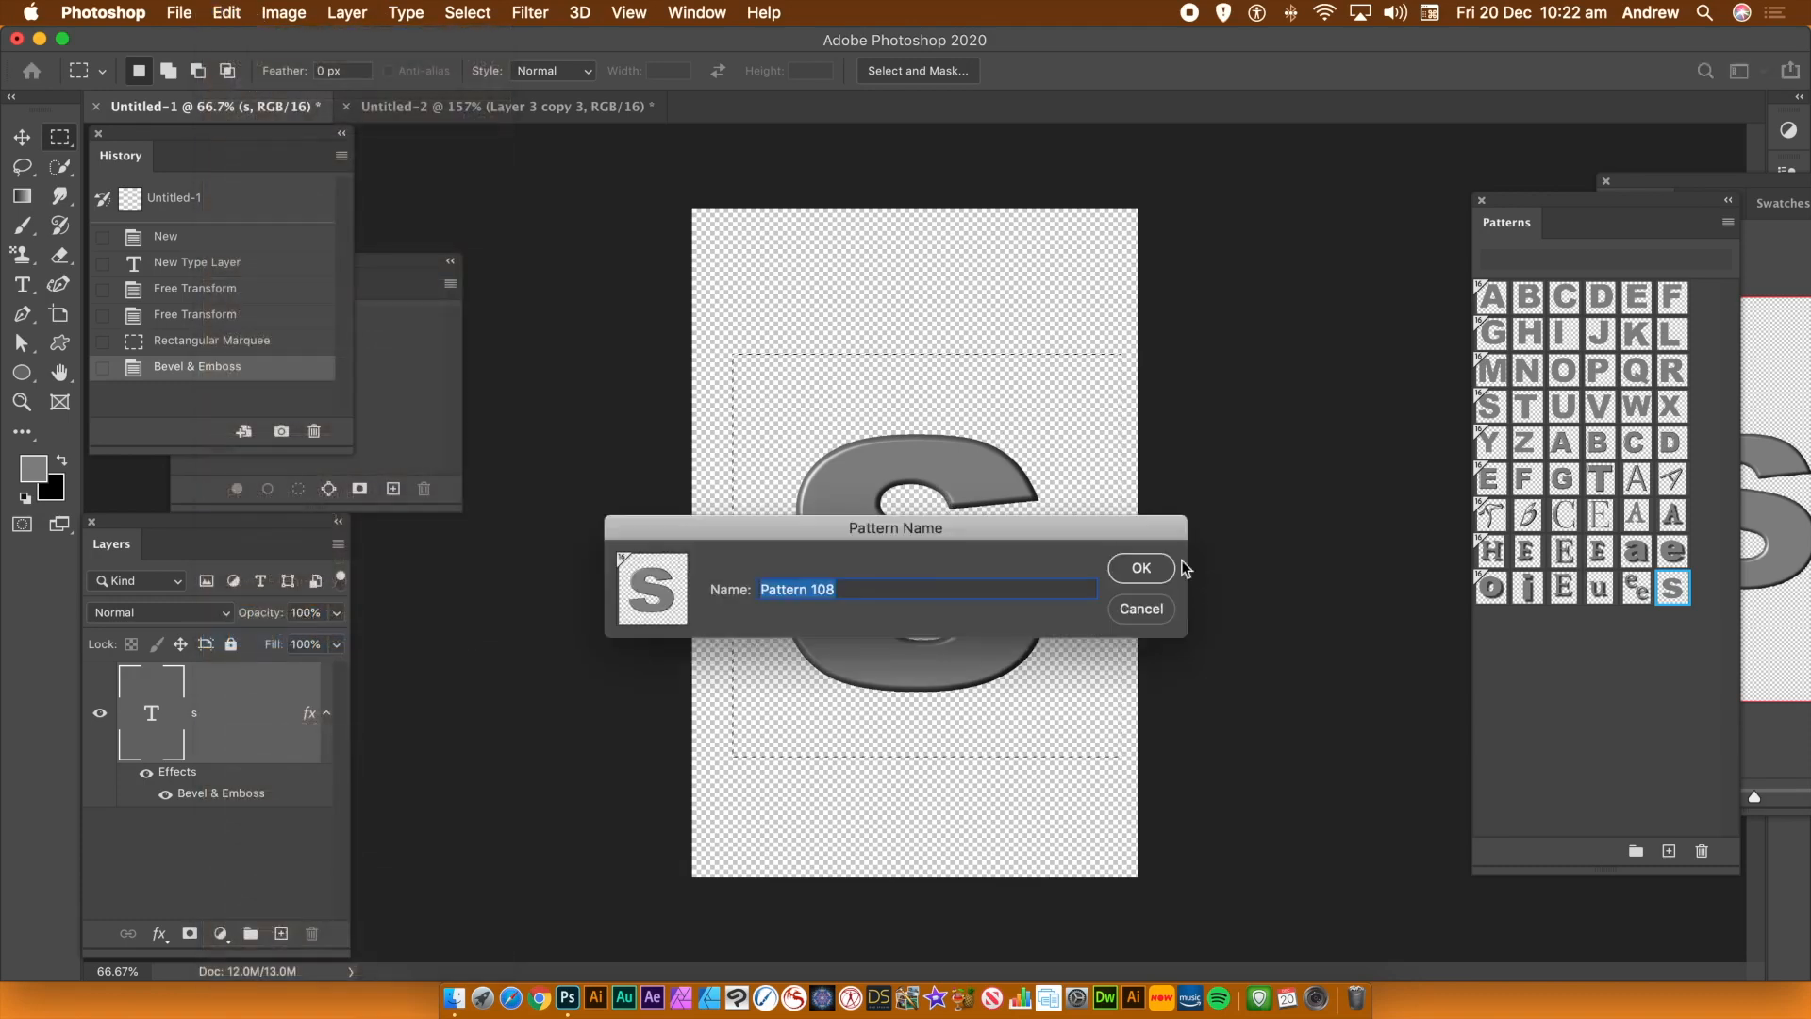
pyautogui.click(1144, 570)
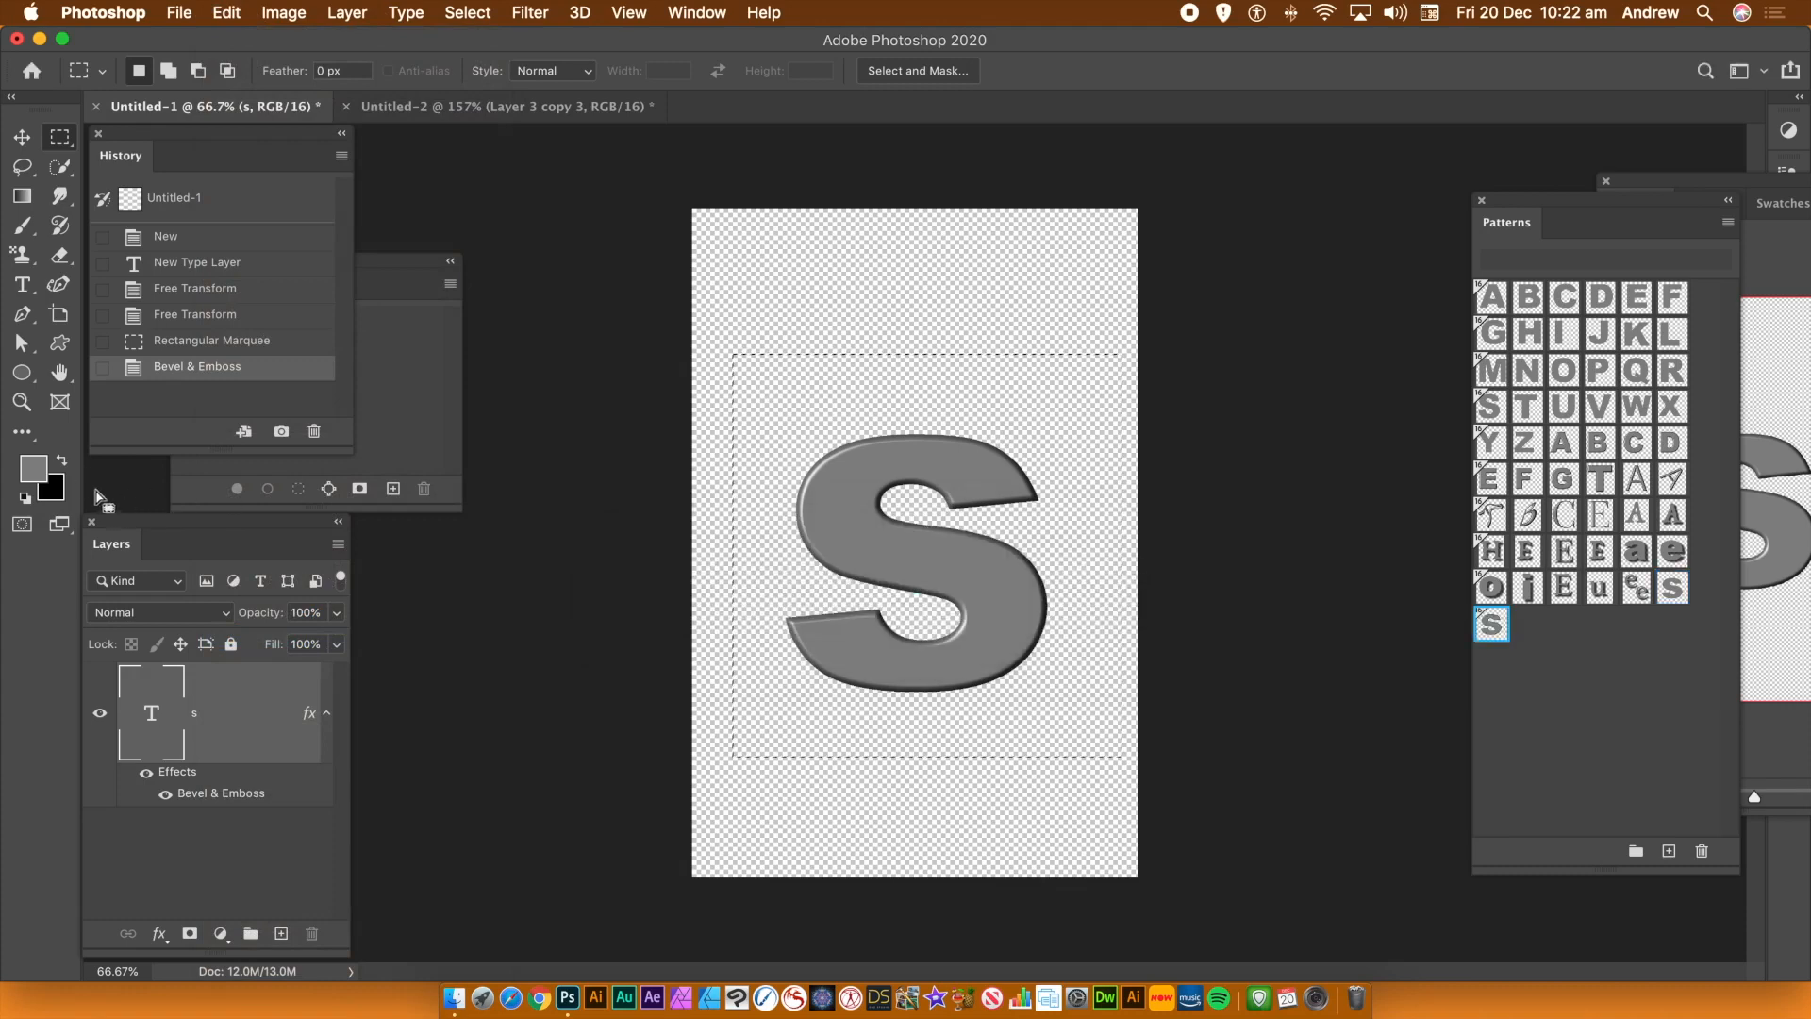
# Edit the type layer, replacing the s with a lowercase "u", and commit the text
pyautogui.click(22, 284)
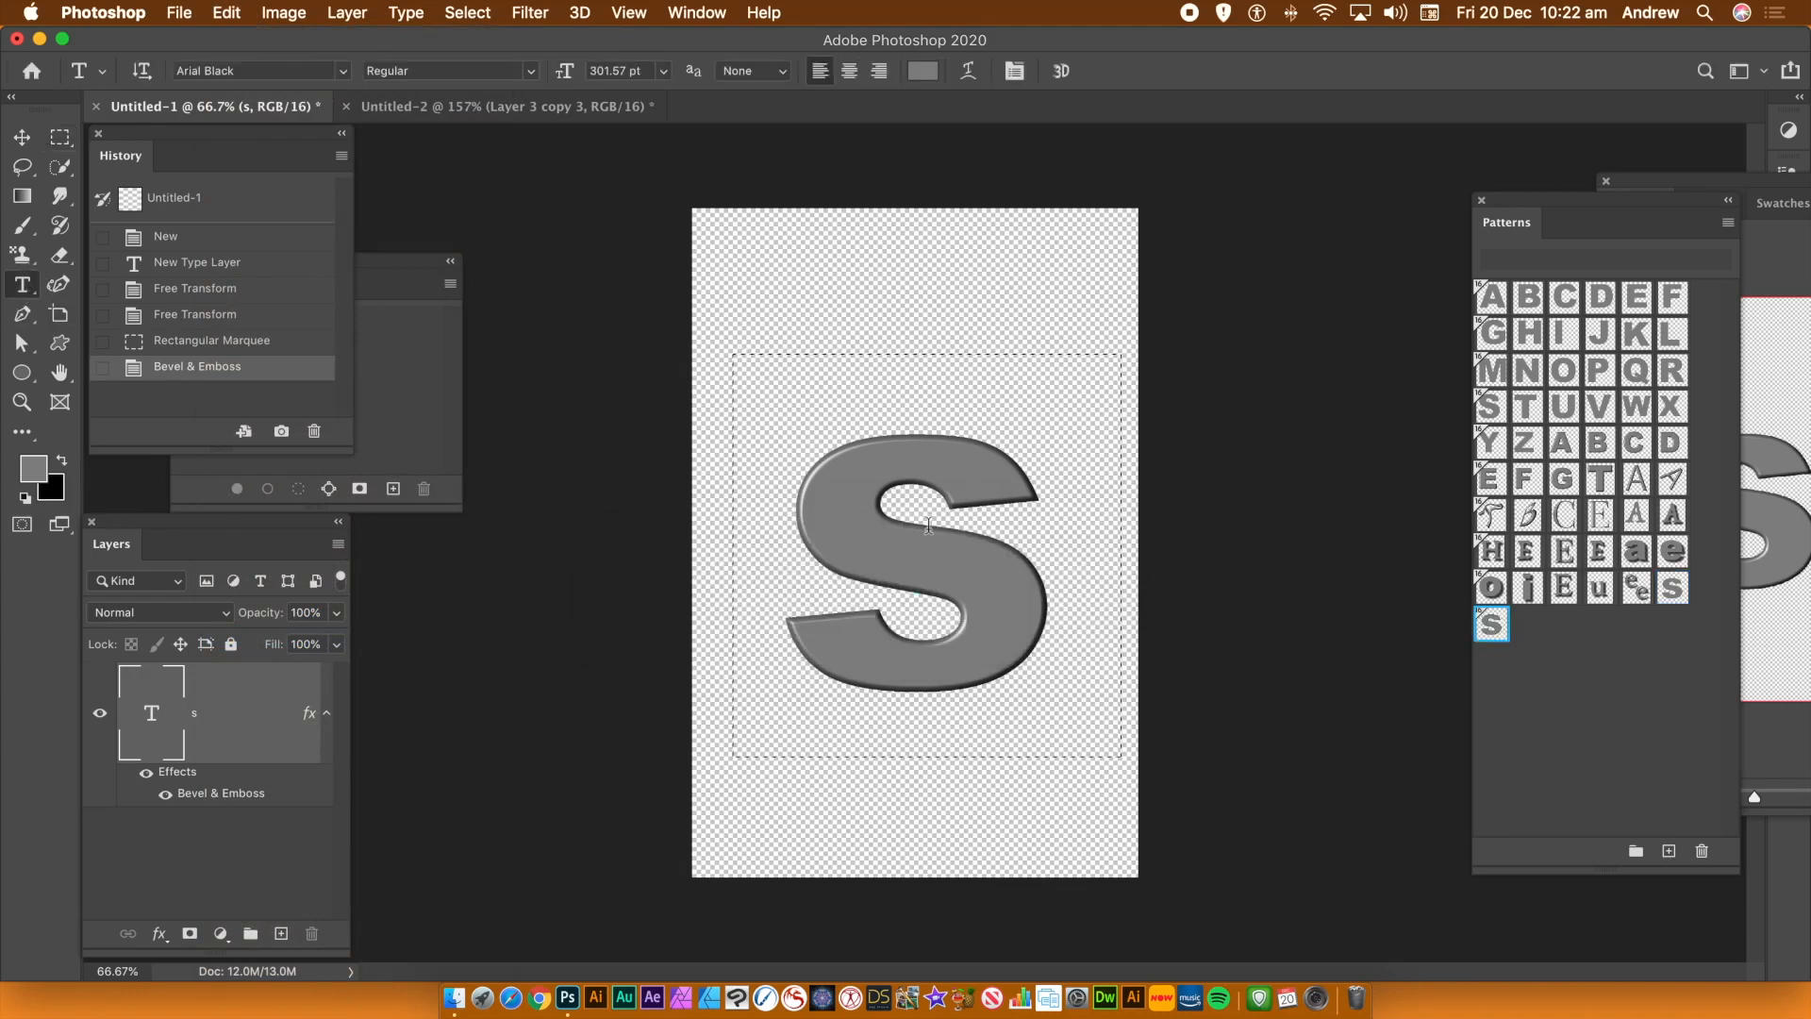
pyautogui.doubleClick(882, 576)
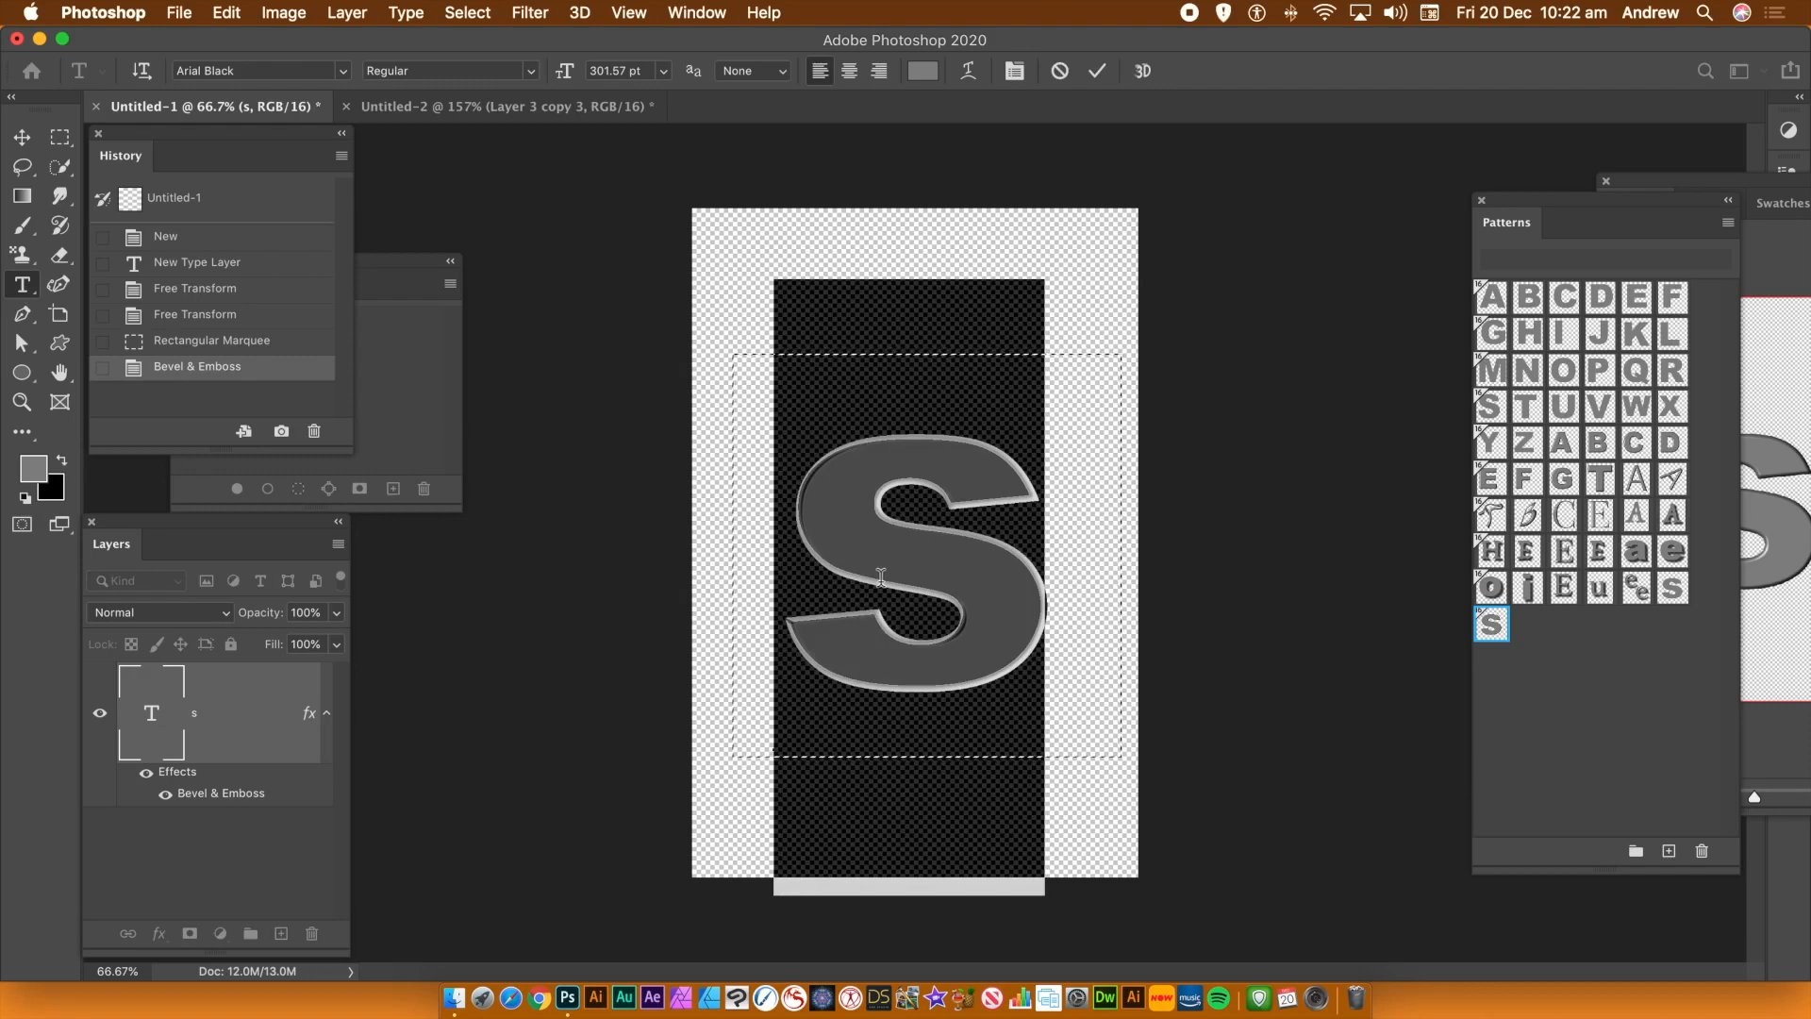
pyautogui.write('t')
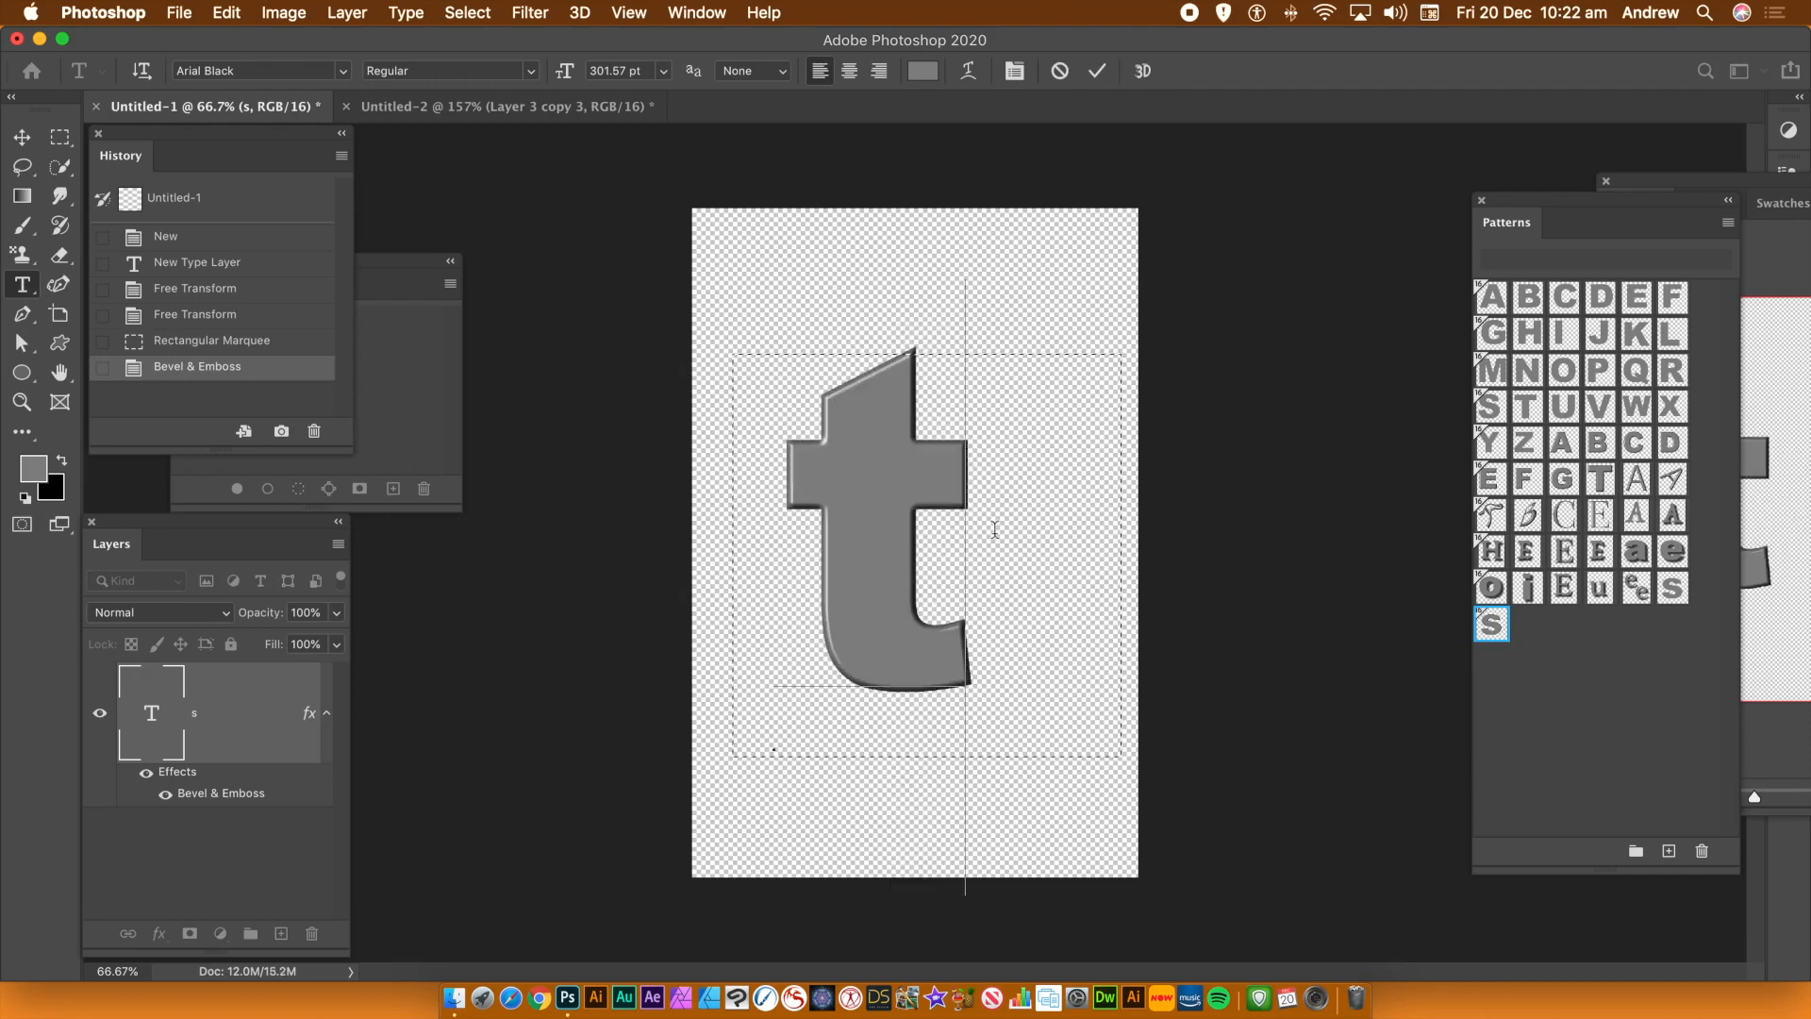
pyautogui.press('BackSpace')
pyautogui.write('u')
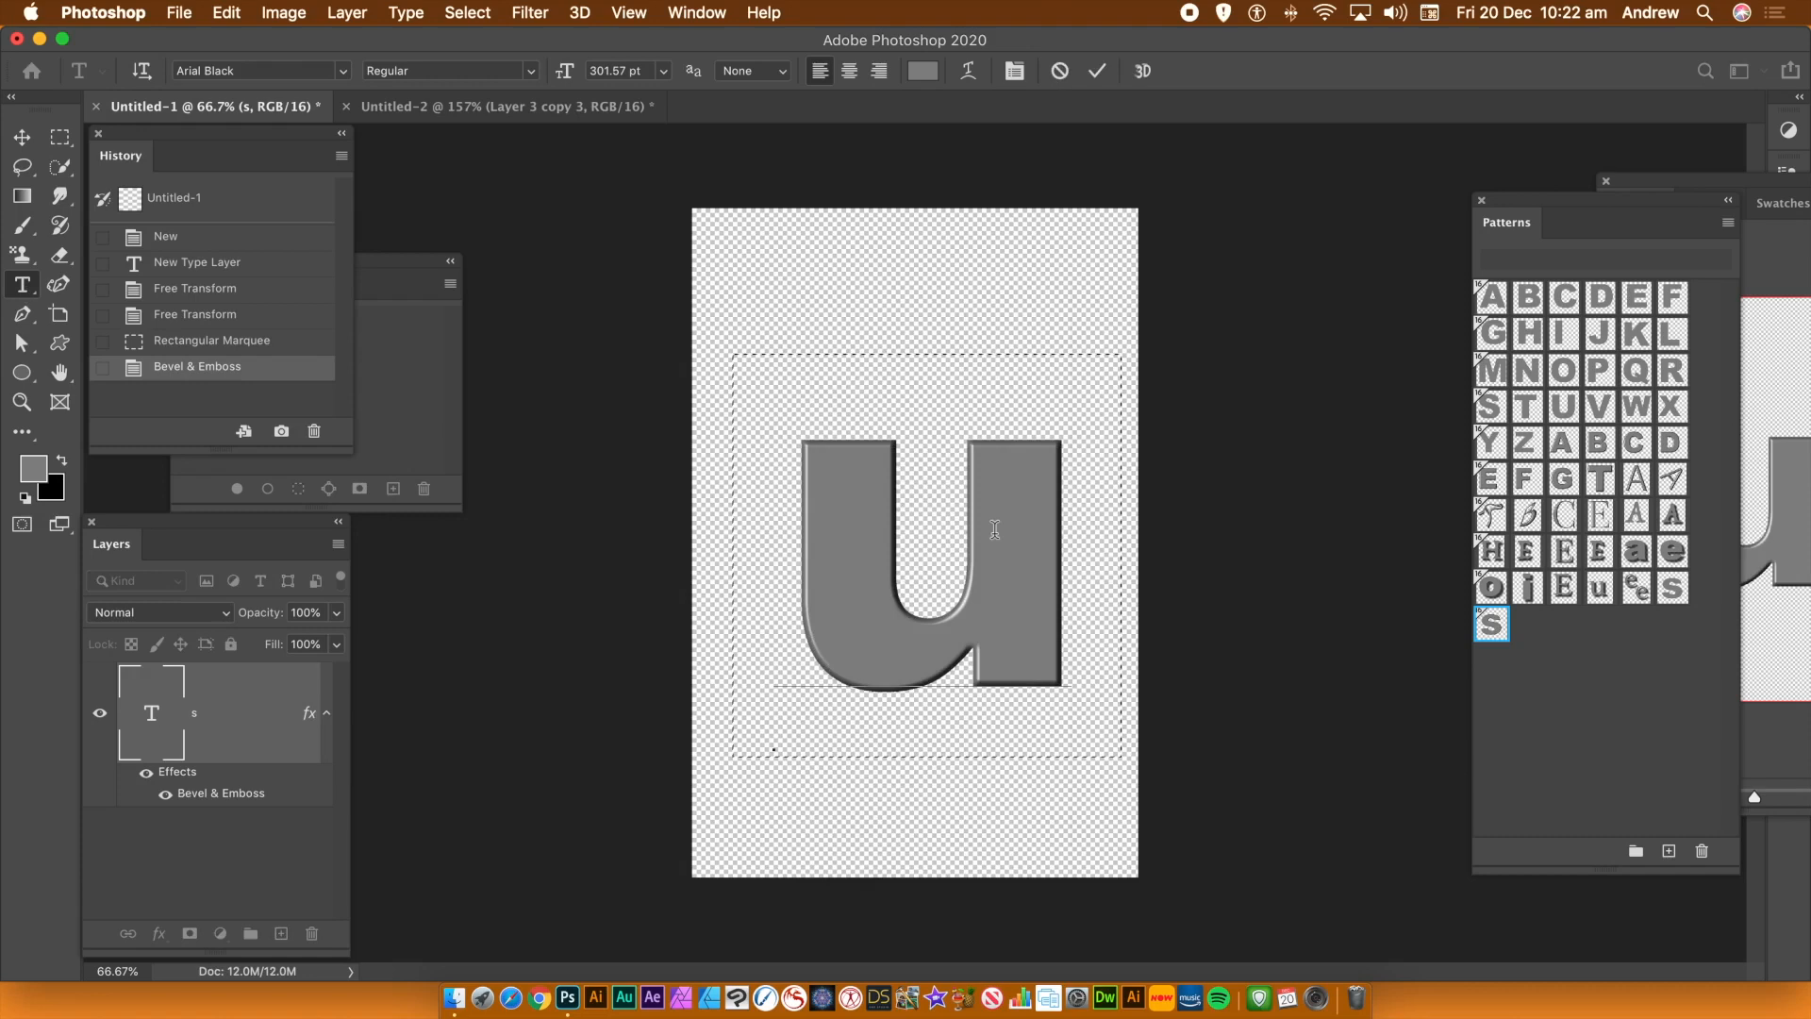
pyautogui.click(1096, 71)
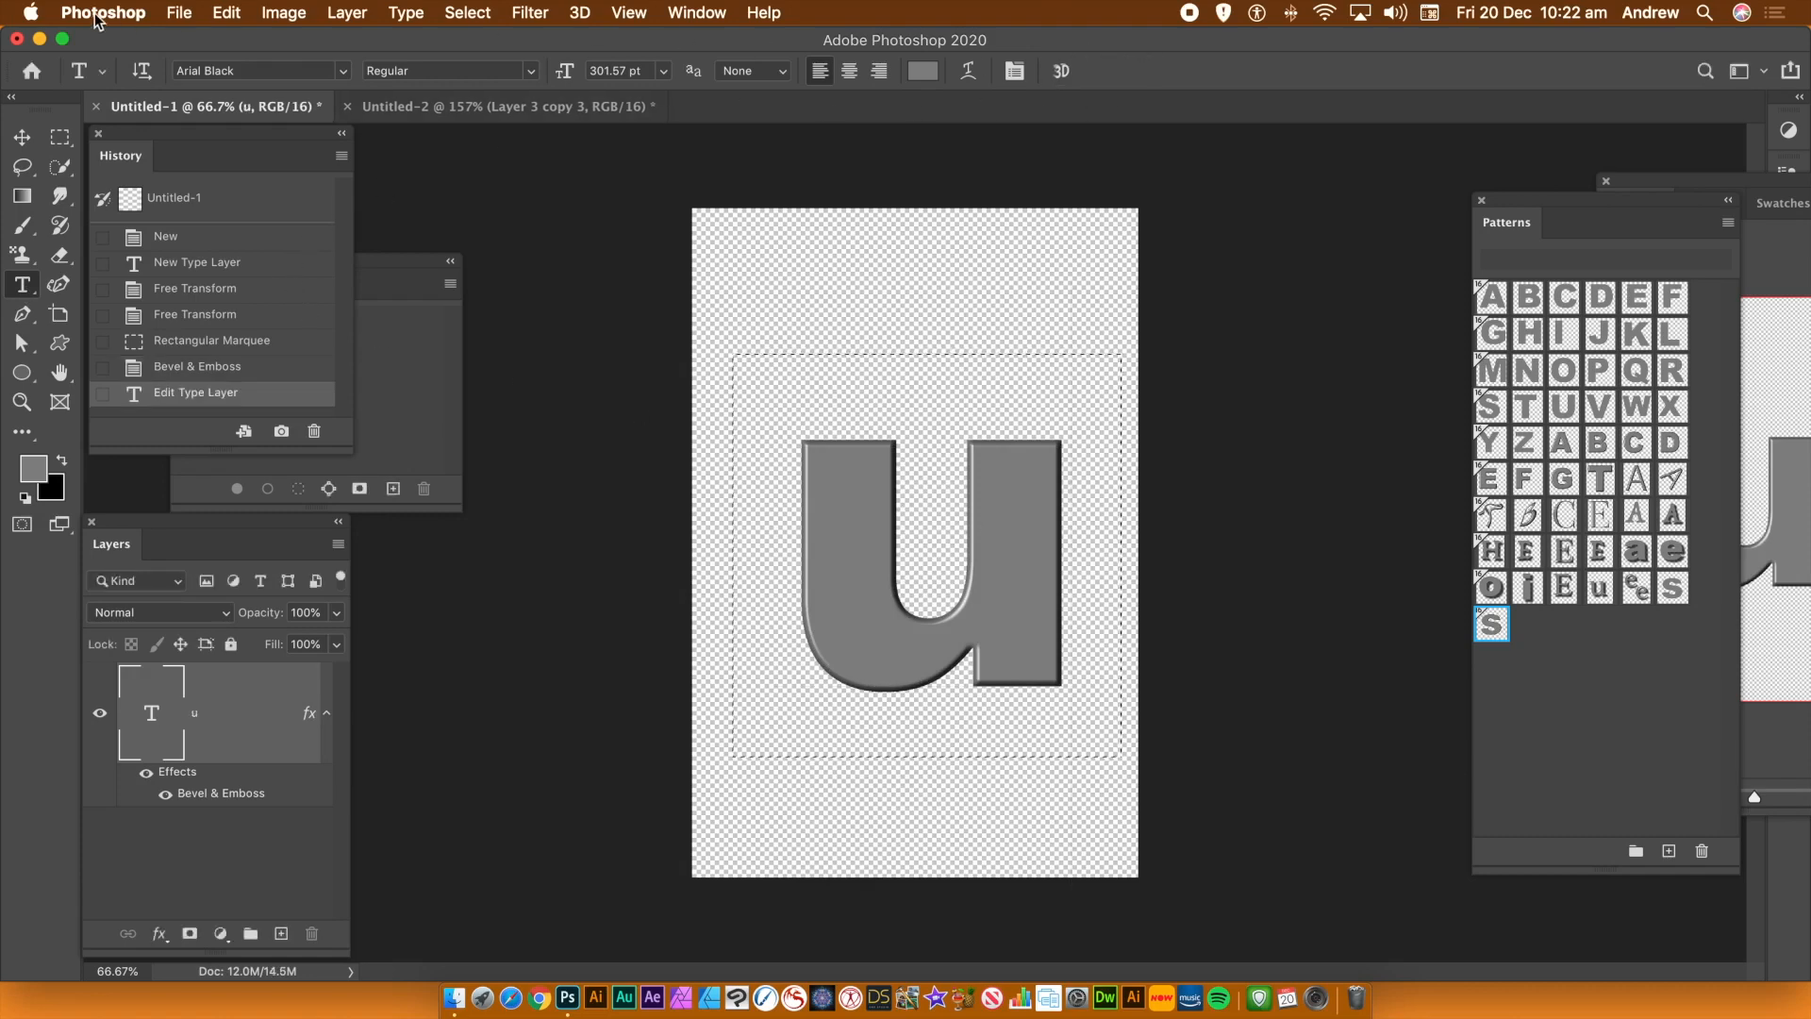
# Define the bevelled u as a new pattern
pyautogui.click(227, 12)
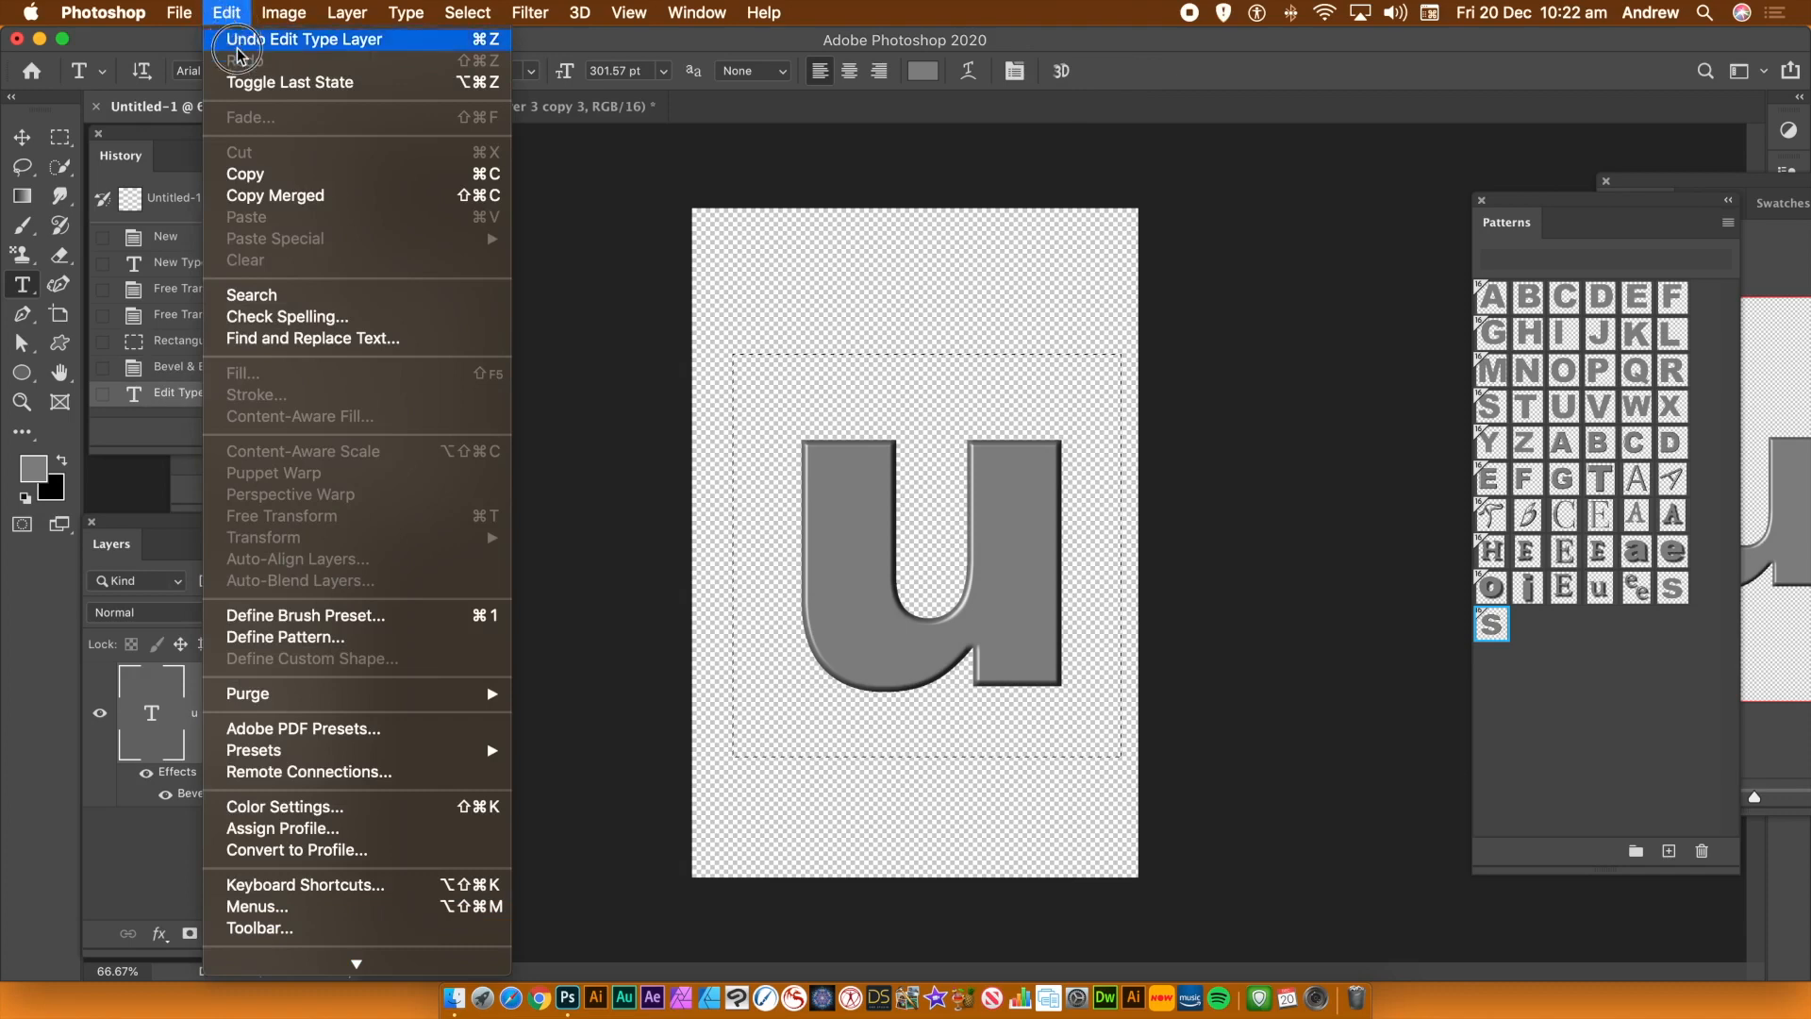
pyautogui.click(284, 636)
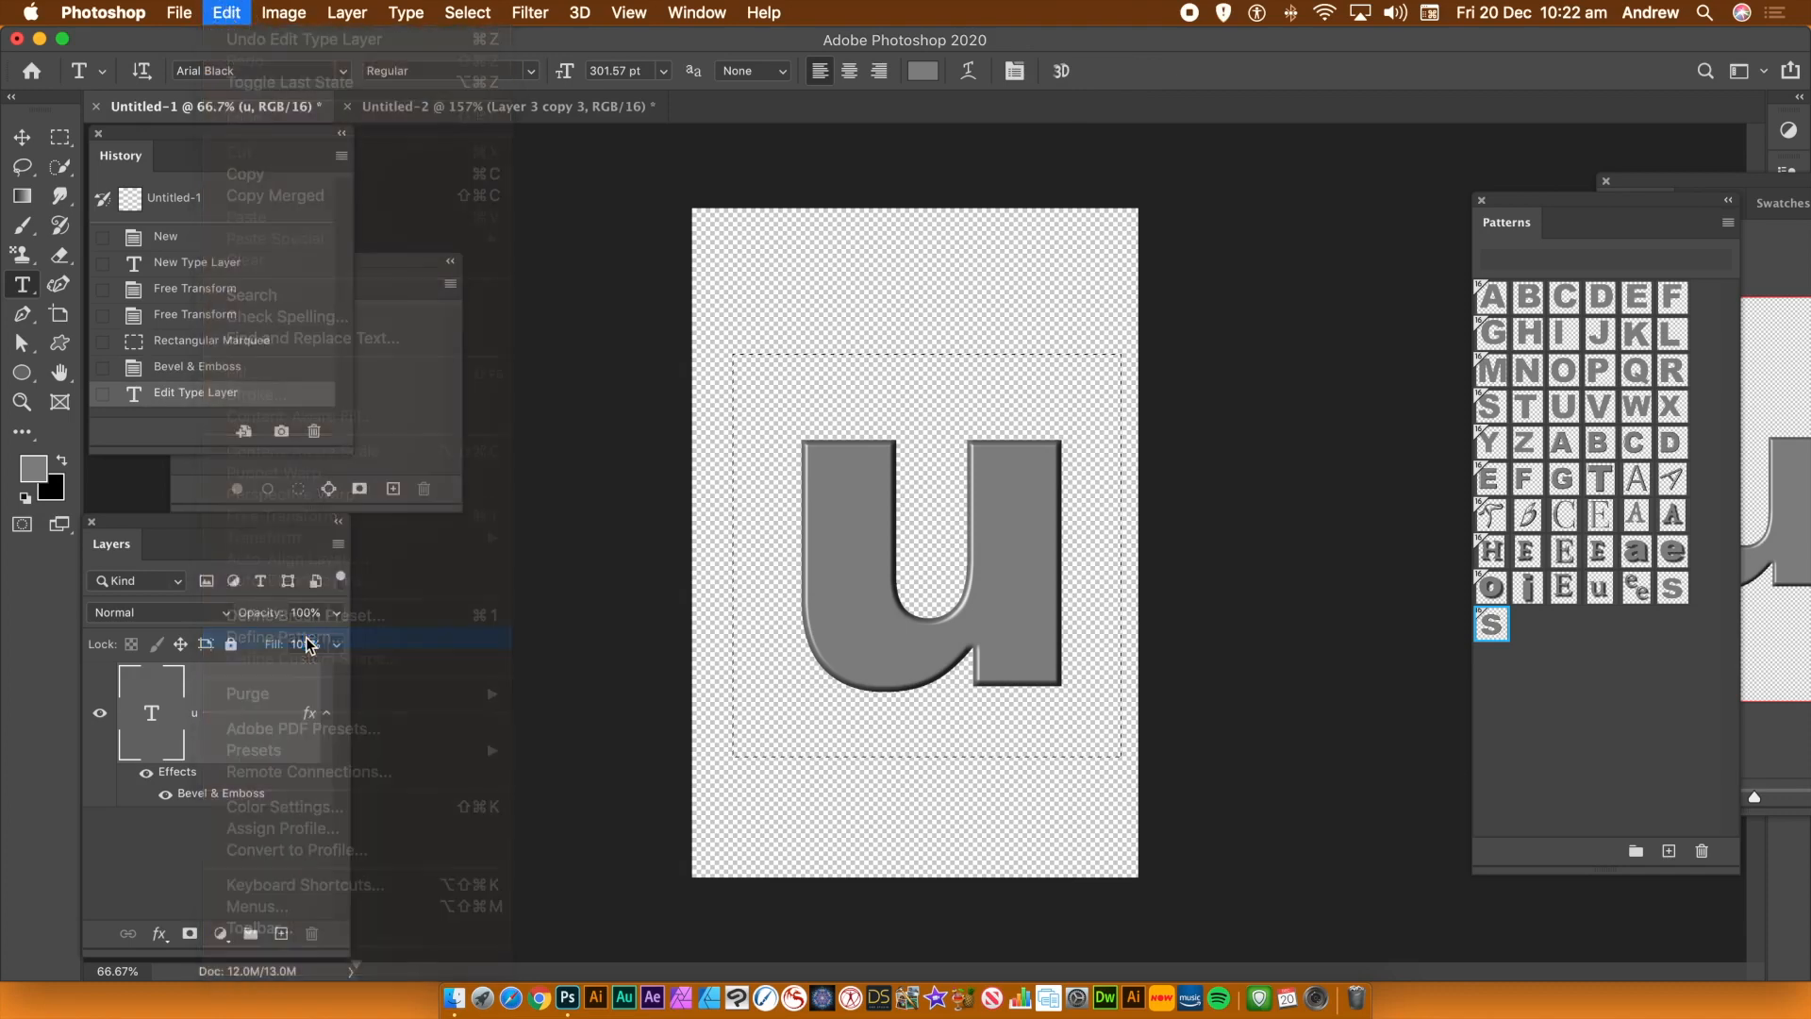
pyautogui.click(1141, 568)
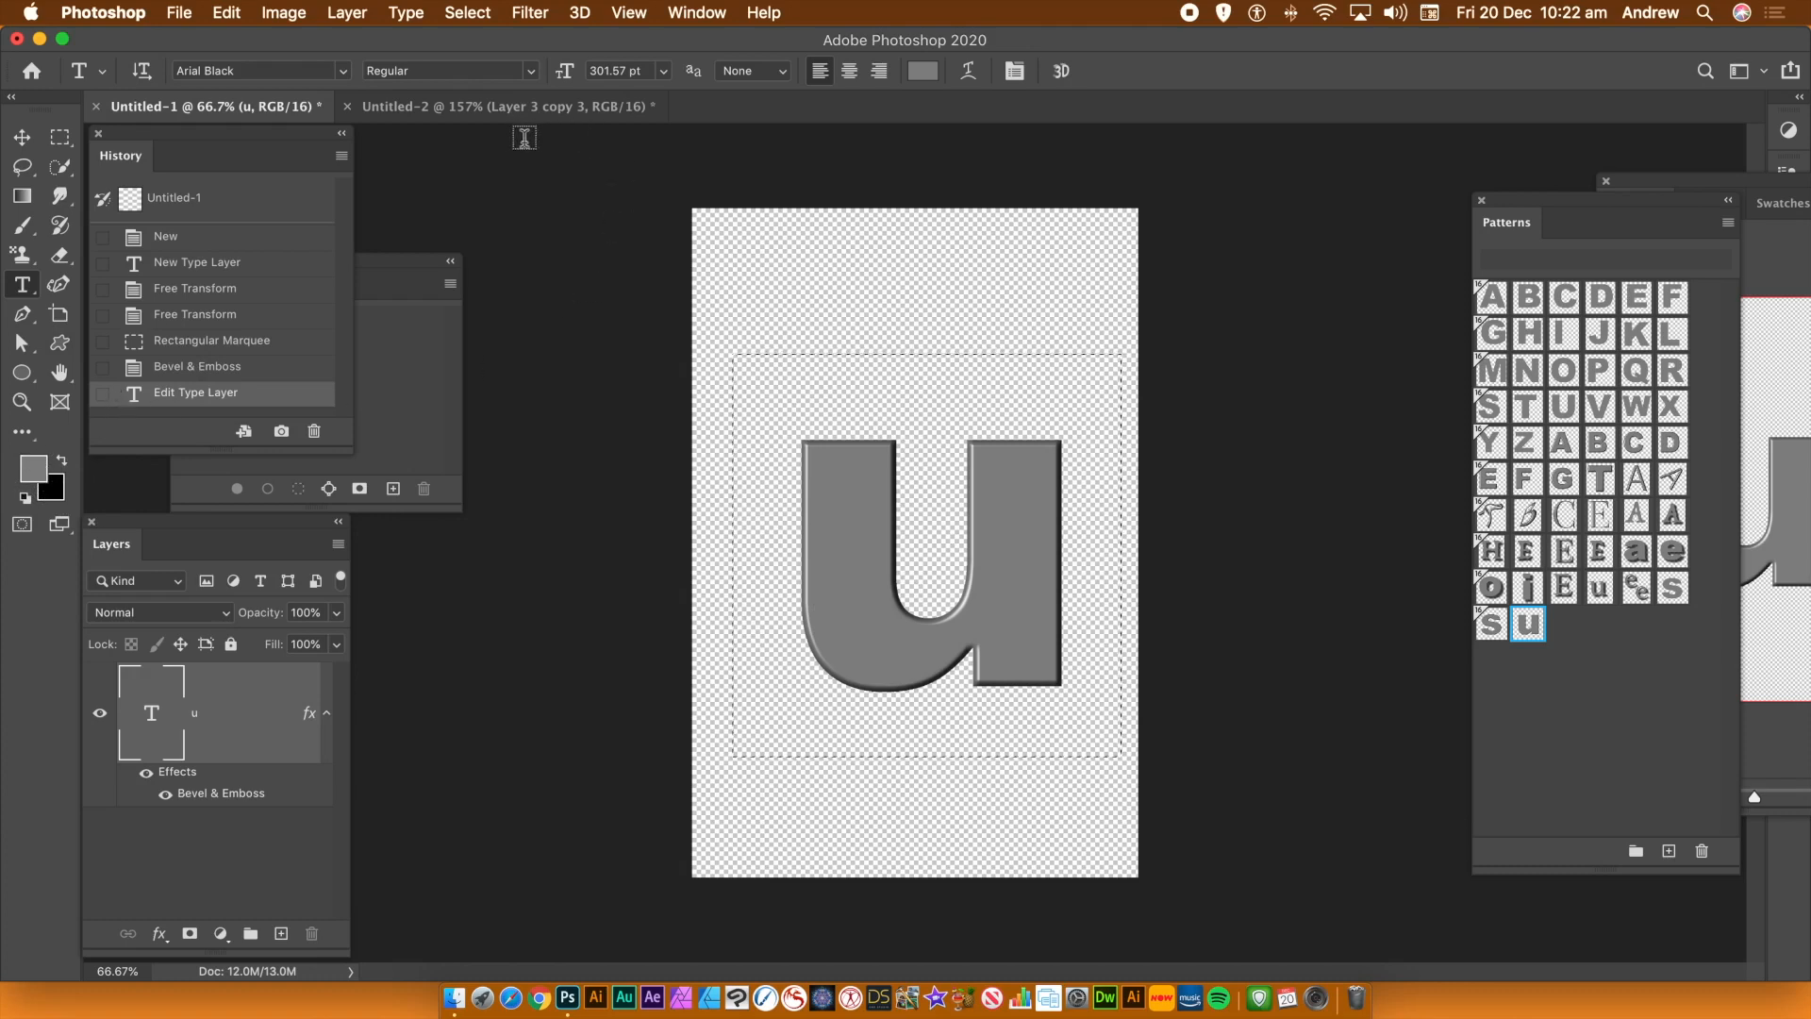
# Switch back to the PAT trail document
pyautogui.click(522, 117)
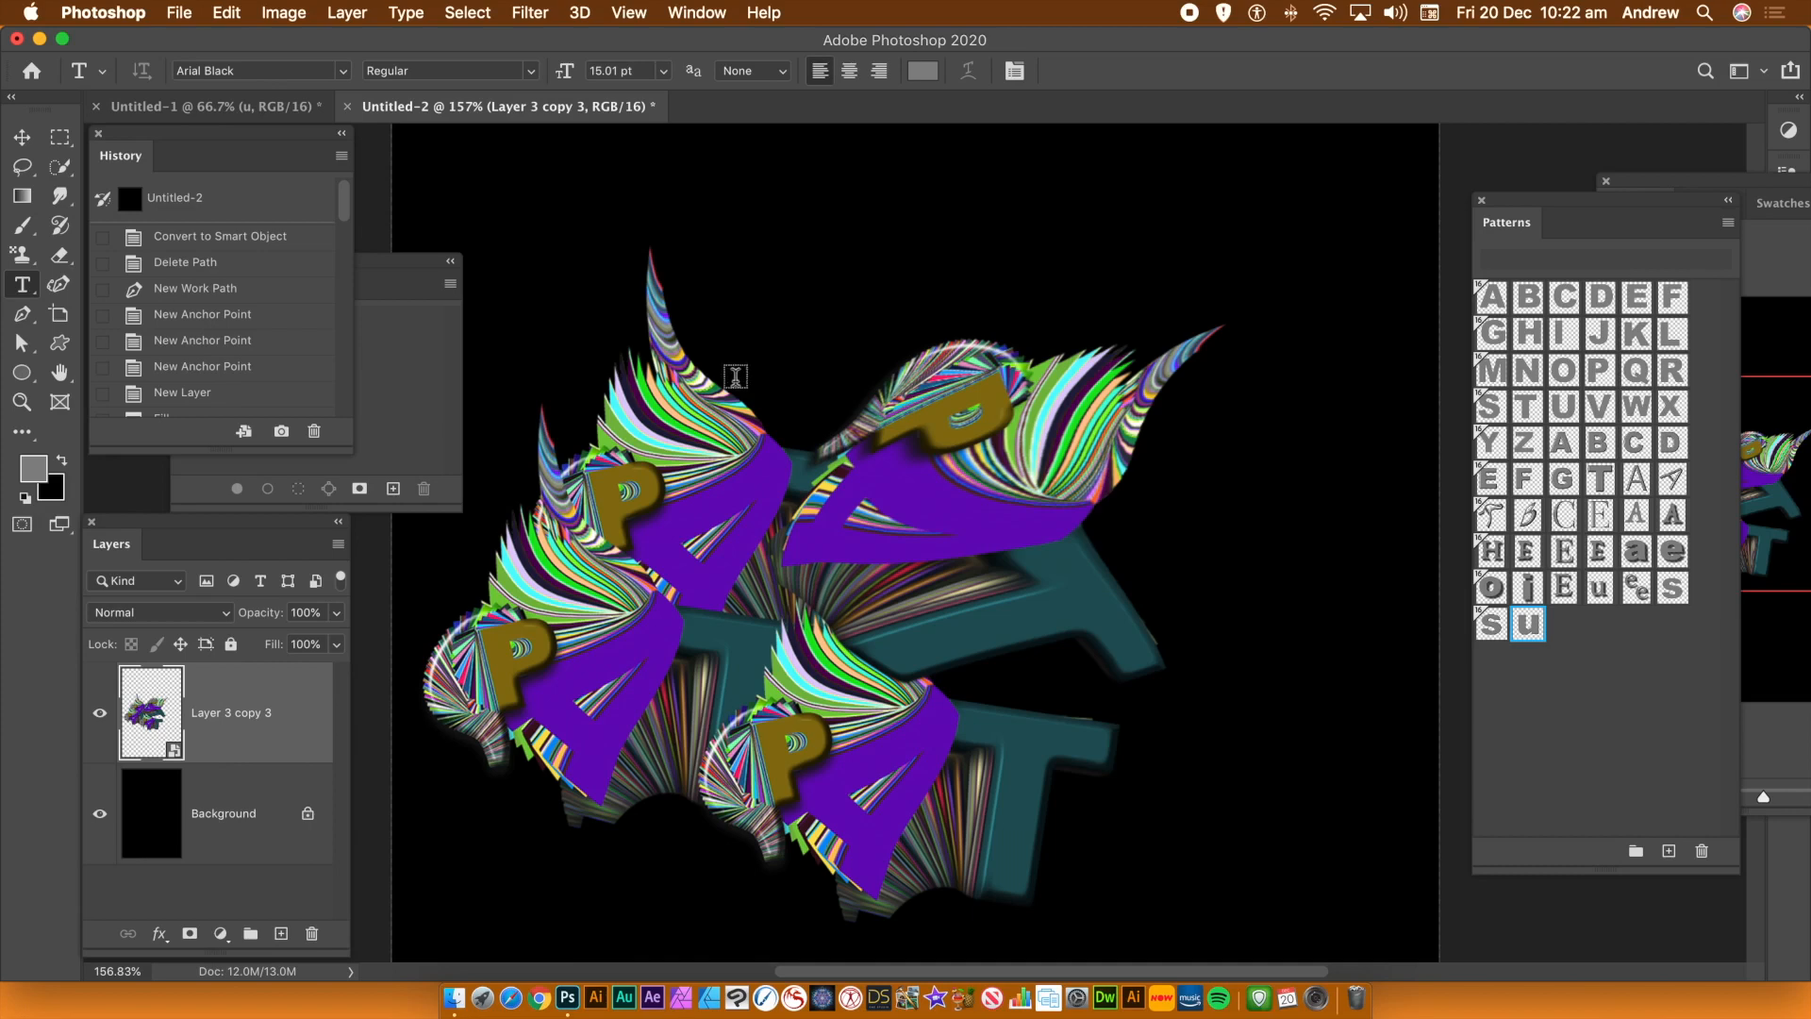
pyautogui.click(227, 14)
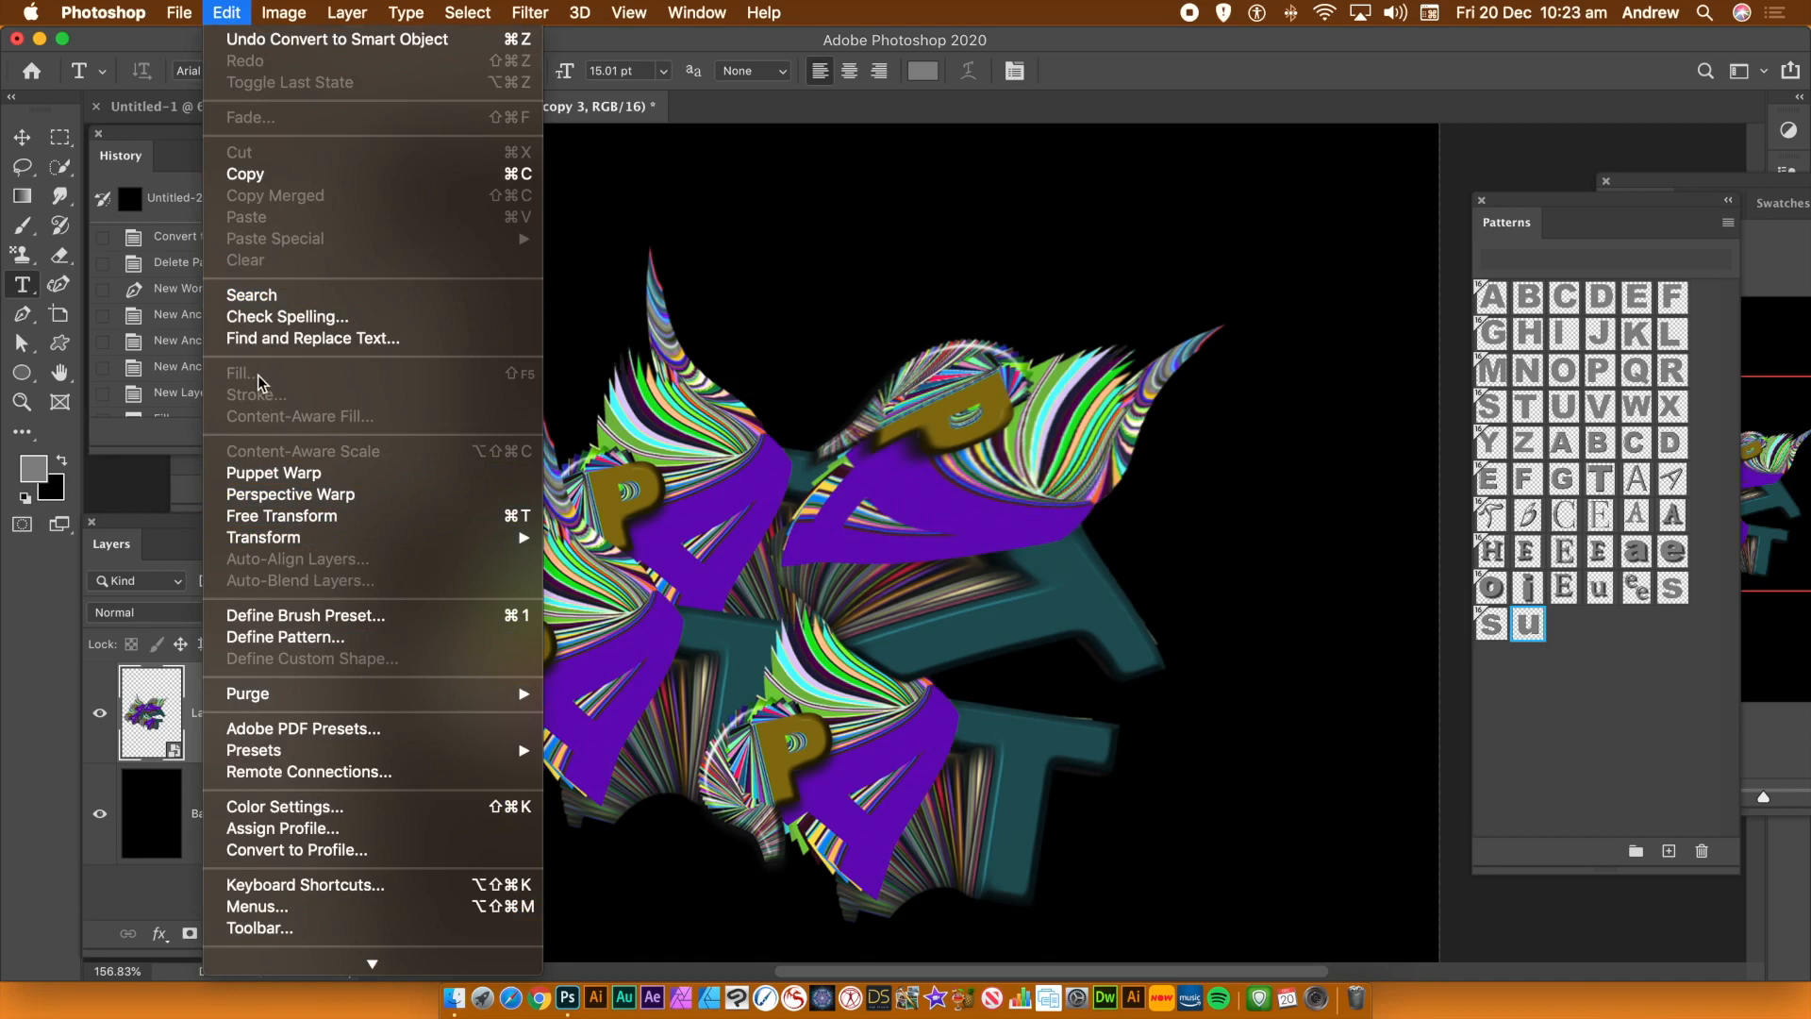
pyautogui.moveTo(405, 13)
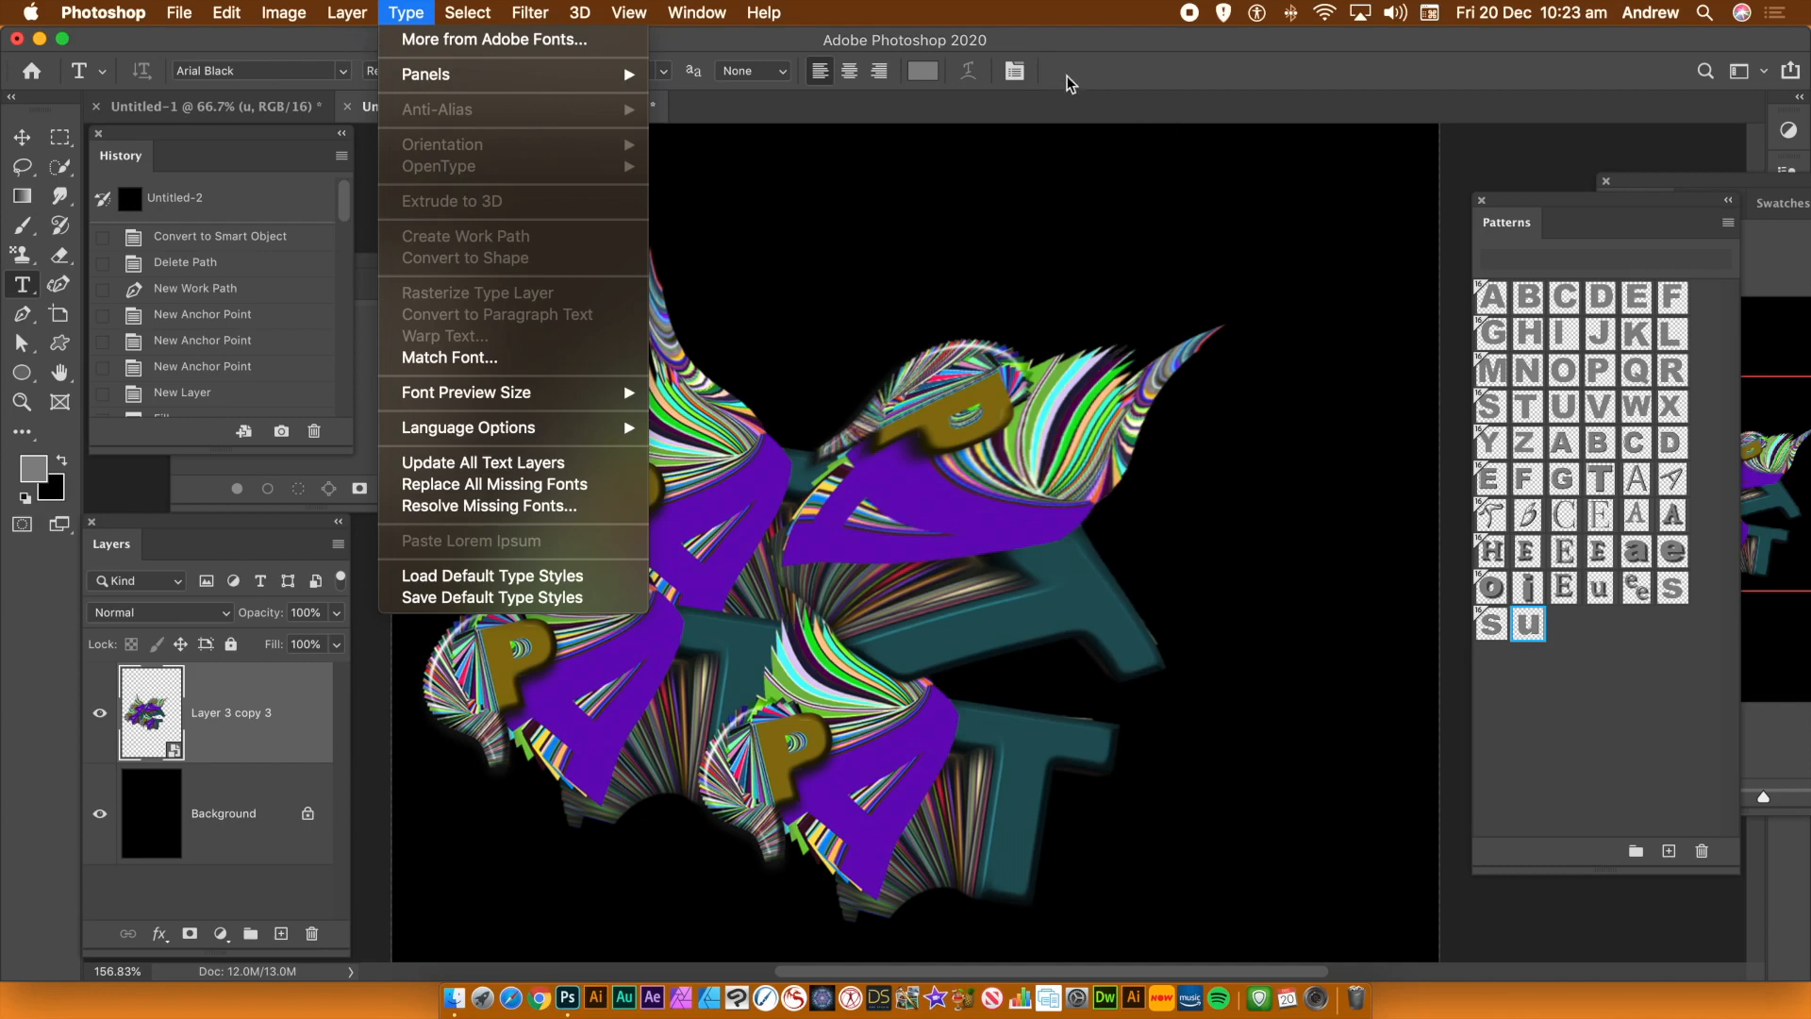
pyautogui.click(1081, 25)
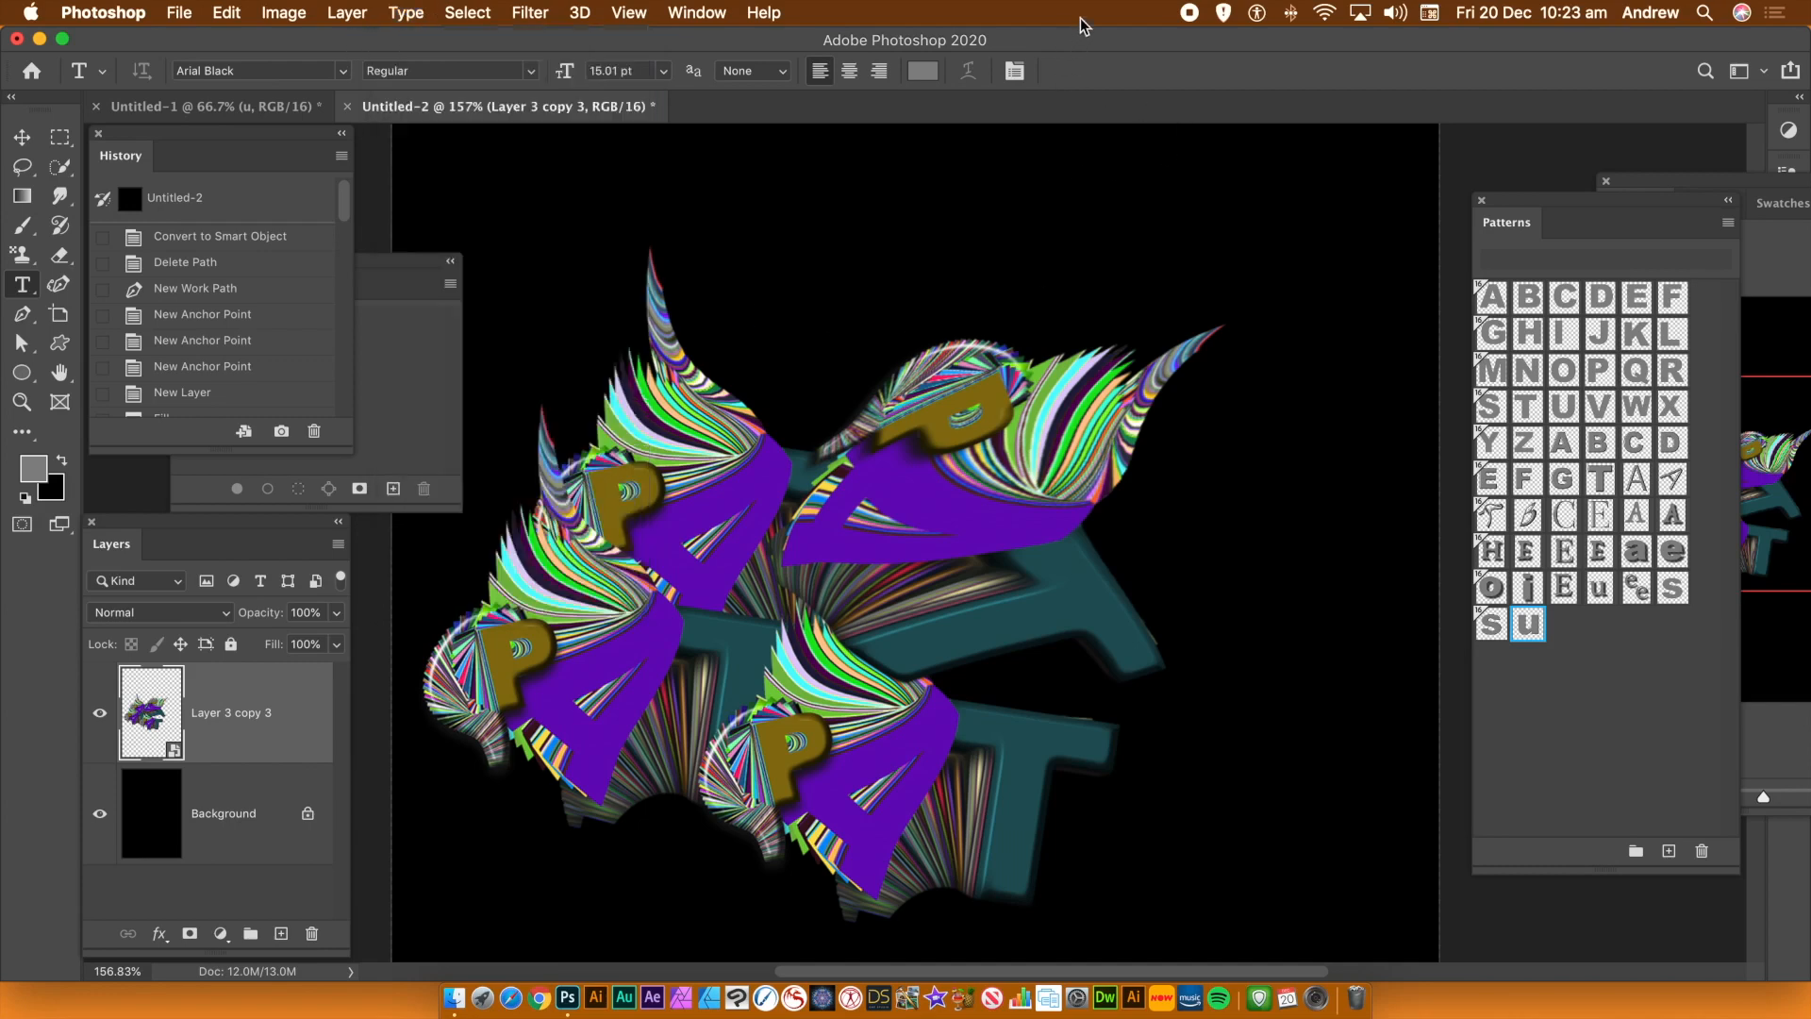
pyautogui.click(1190, 14)
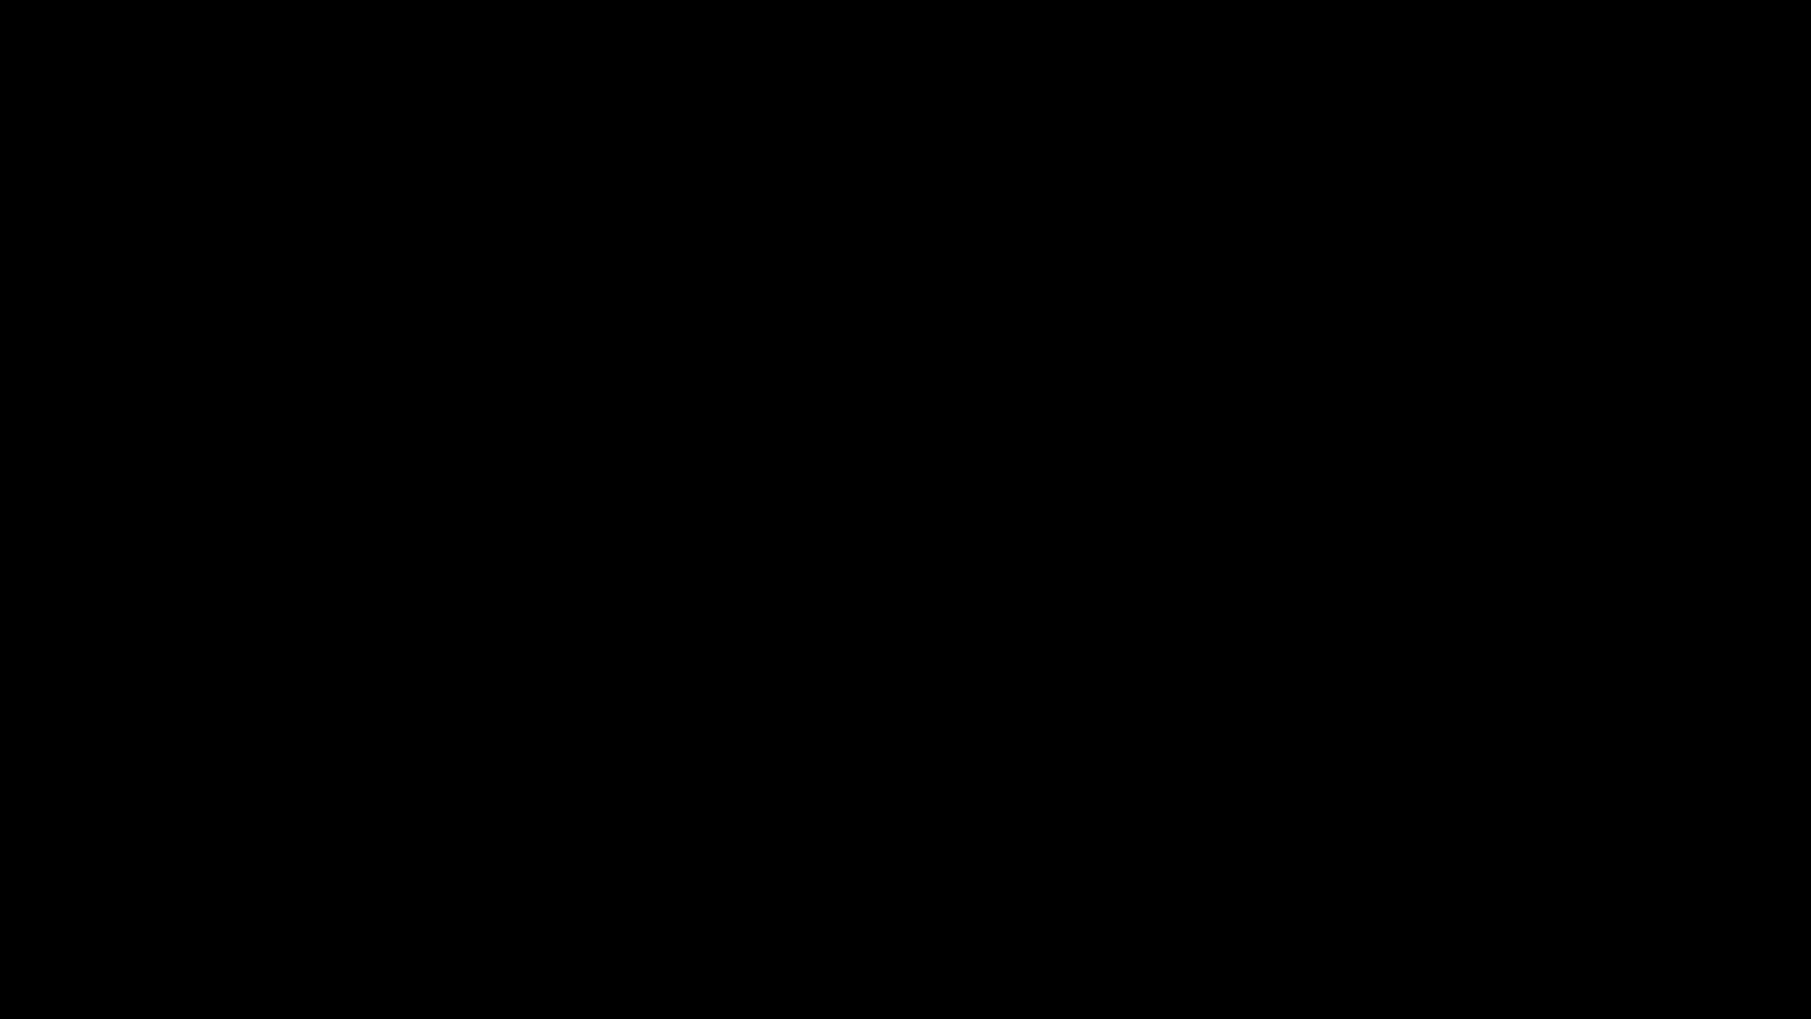